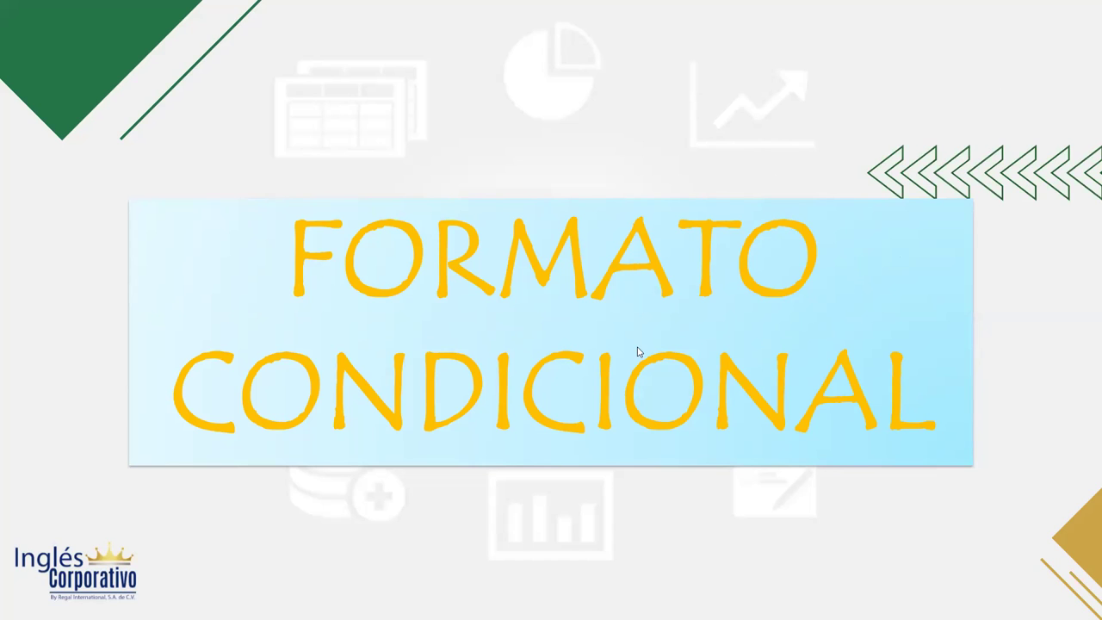
Step: Advance from the FORMATO CONDICIONAL title slide to the slide explaining conditional formatting rules
click(801, 267)
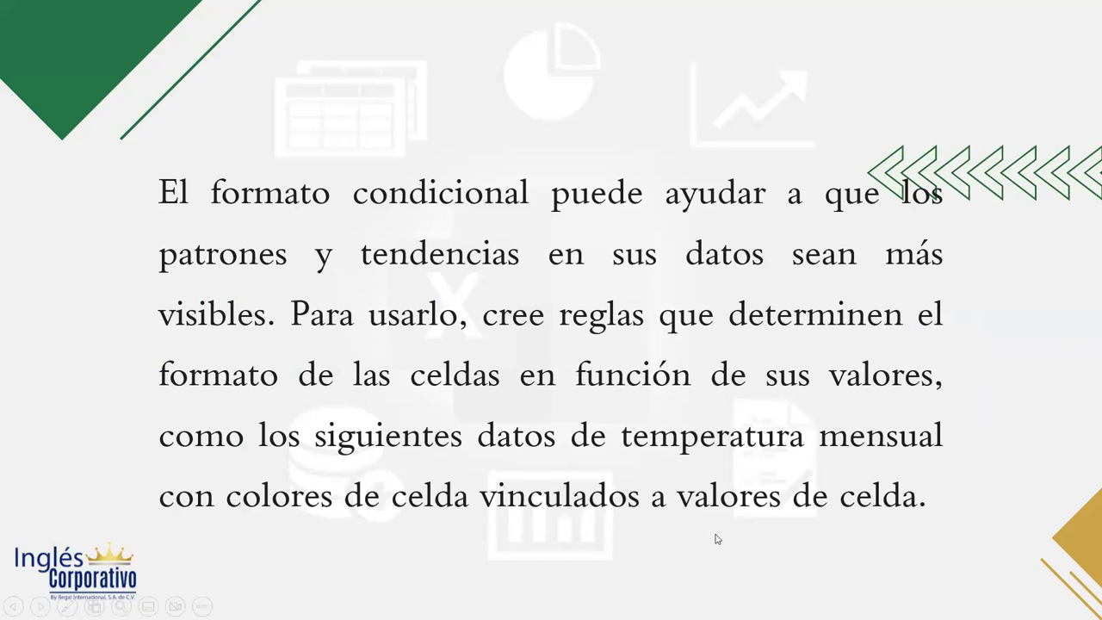
Step: Advance to the city temperature table slide shaded green to red
click(771, 428)
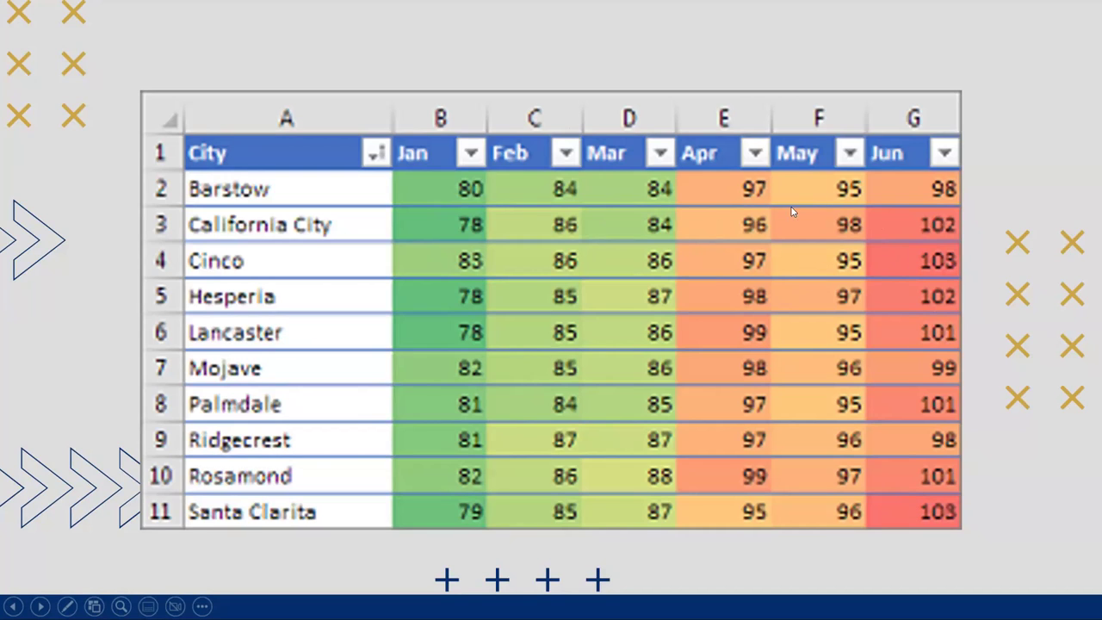
Step: Move through the formatting-ranges slide to the 'Hoja de práctica' practice sheet slide
click(740, 272)
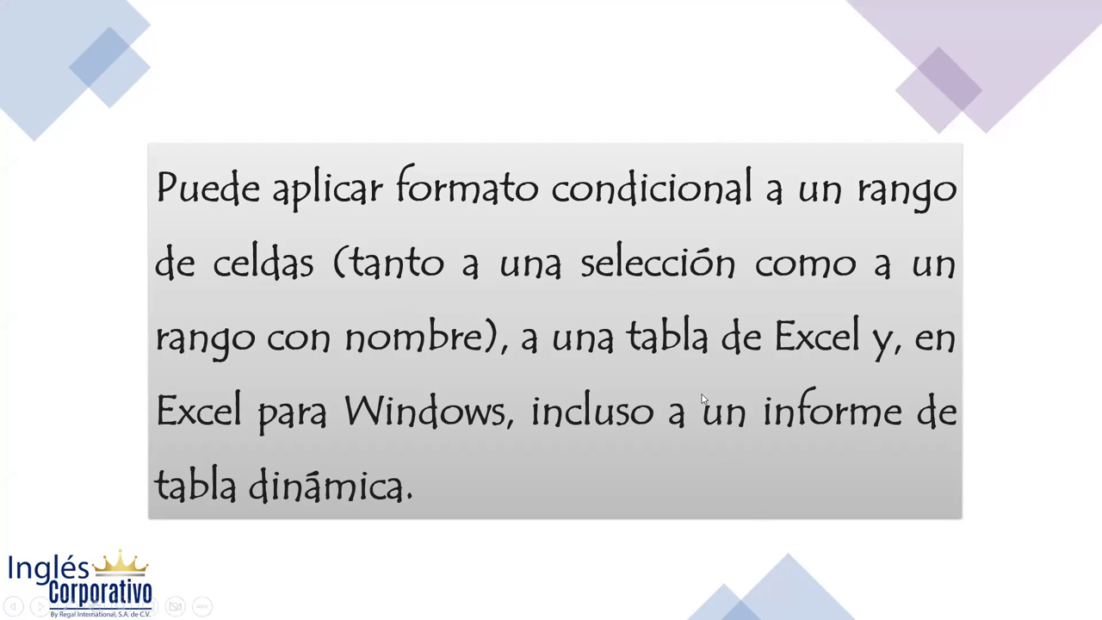
click(697, 497)
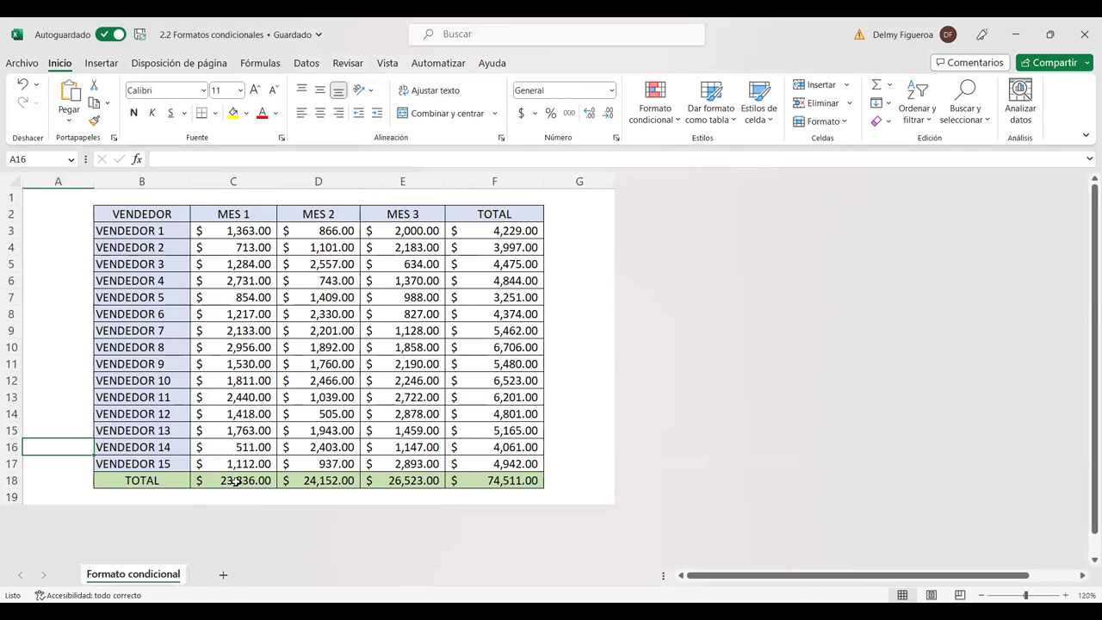
Step: Select C18 and show the Formato condicional > Reglas para resaltar celdas options
click(236, 481)
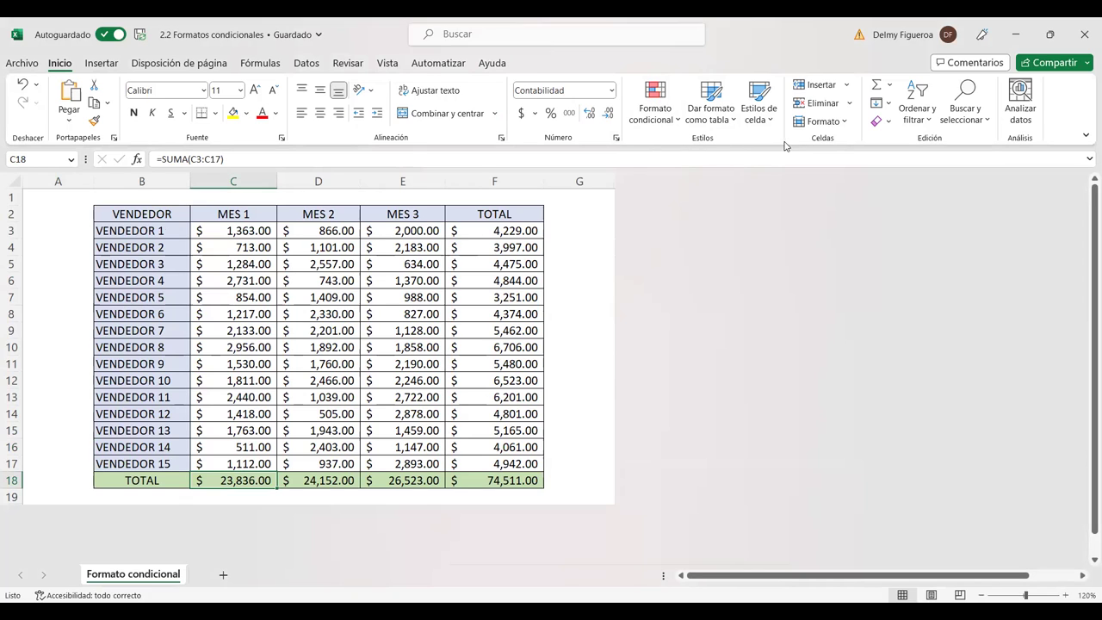
click(678, 115)
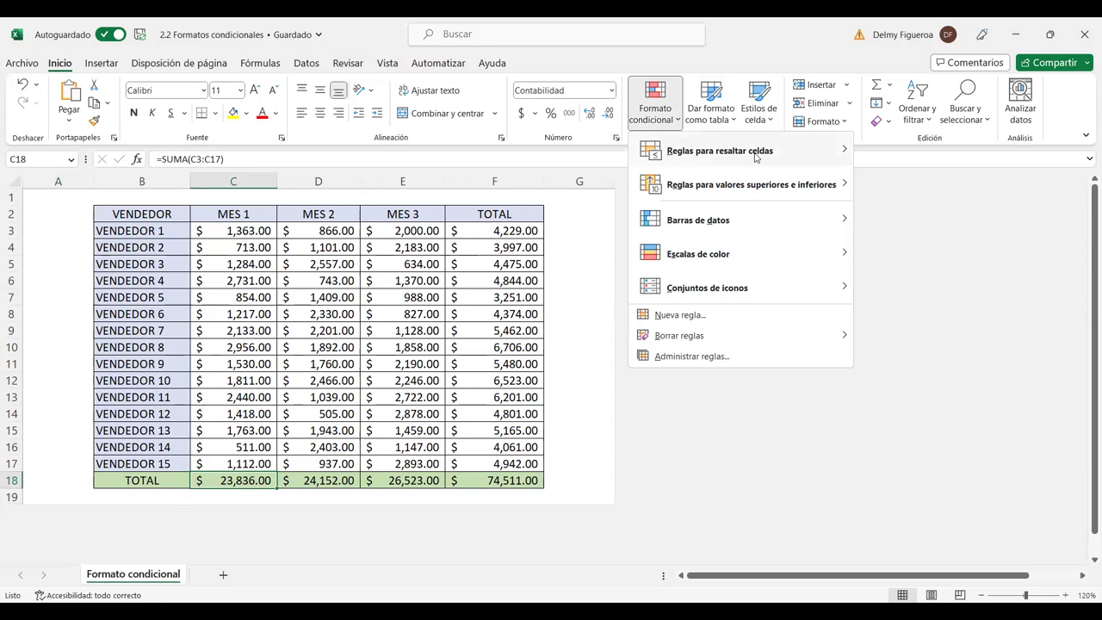
click(757, 155)
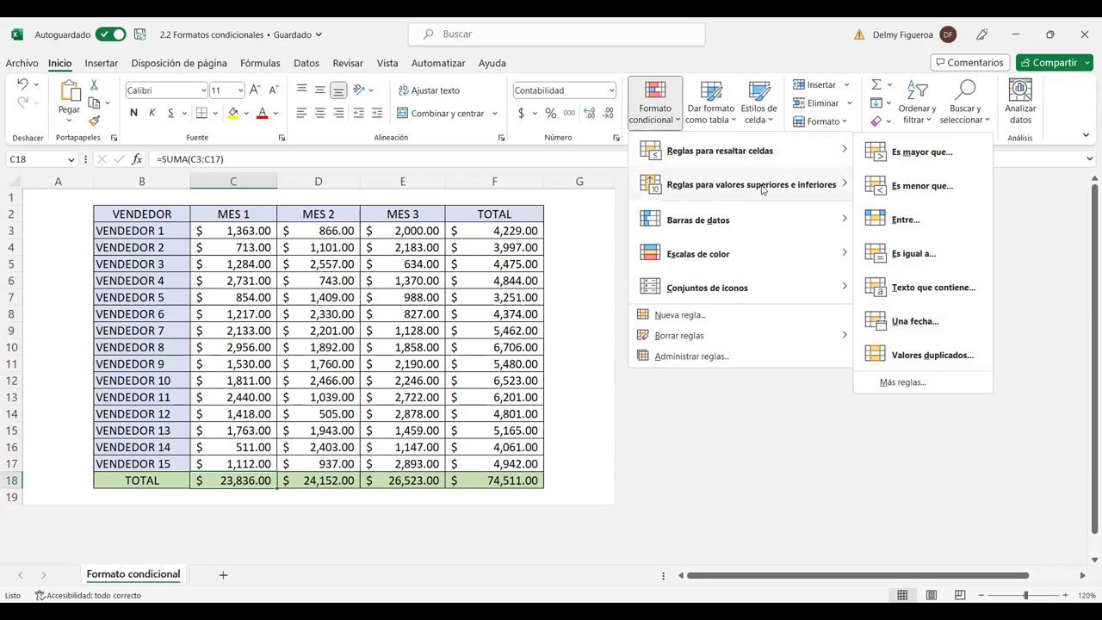
mouse_move(762, 190)
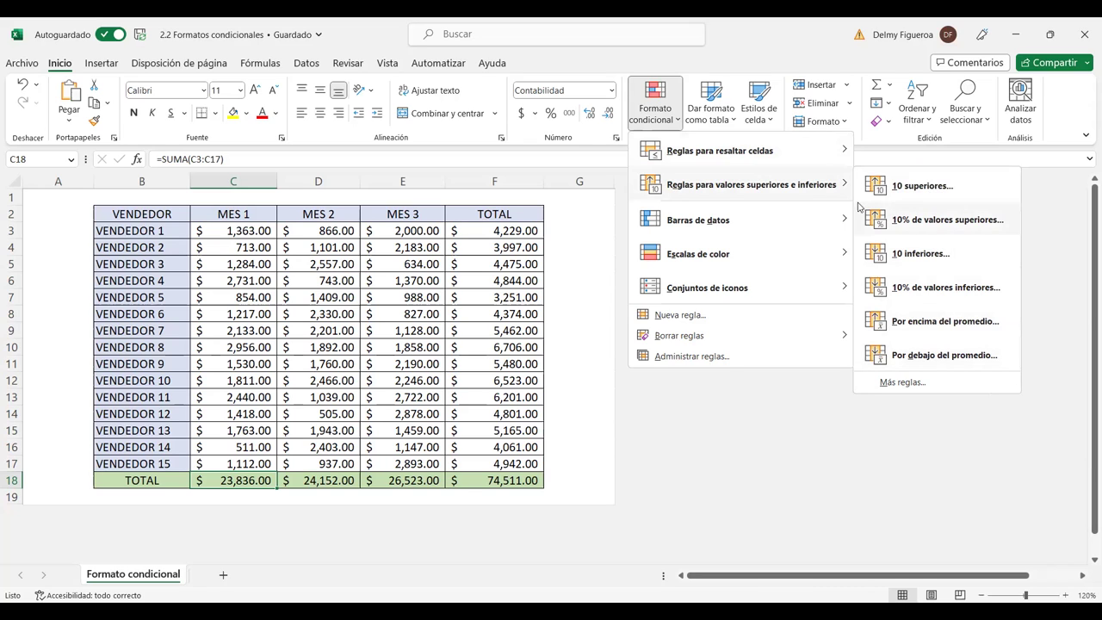
mouse_move(734, 225)
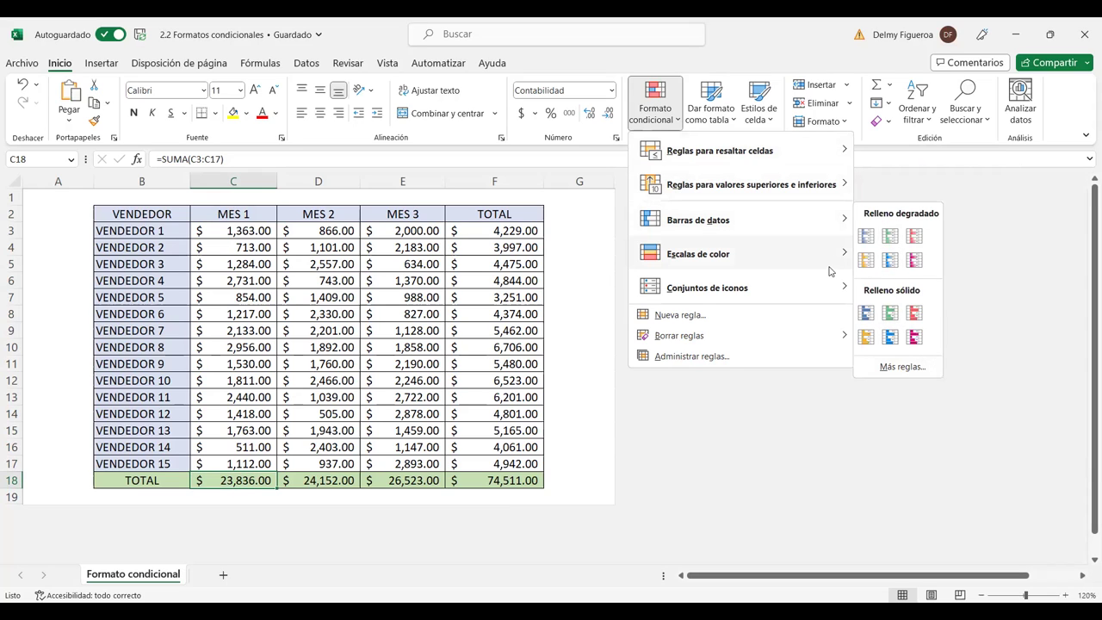
mouse_move(728, 263)
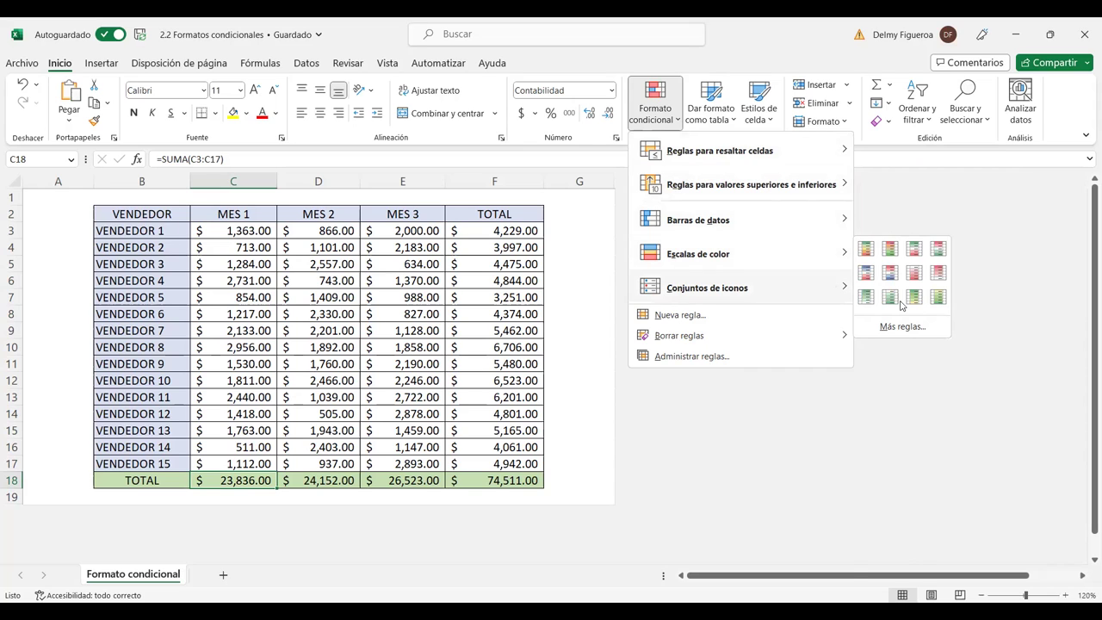
mouse_move(808, 296)
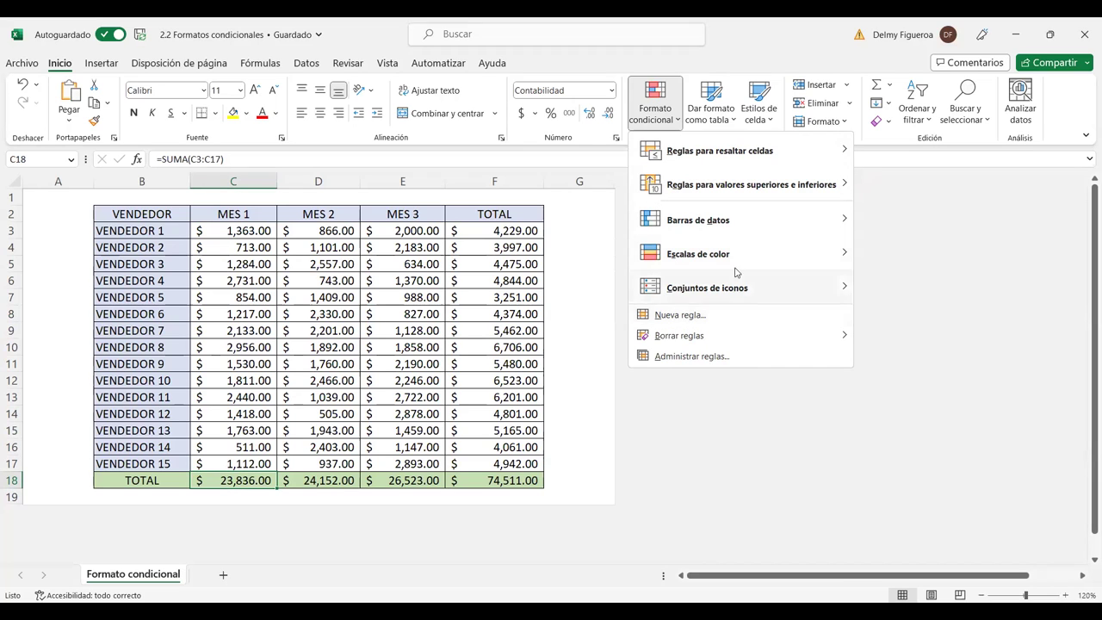
mouse_move(741, 146)
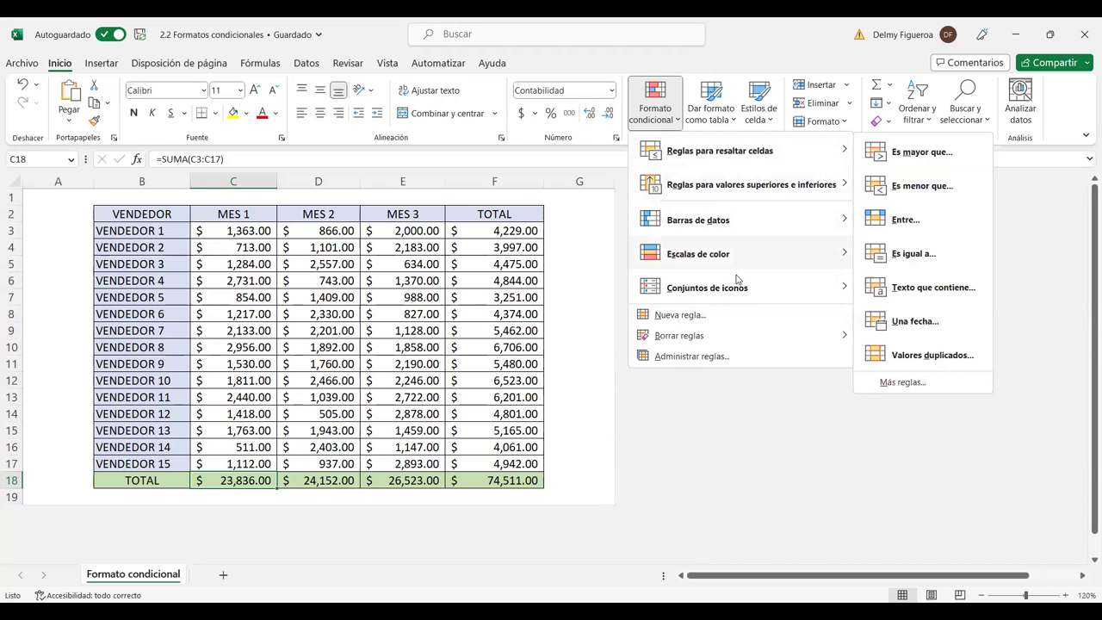
mouse_move(664, 342)
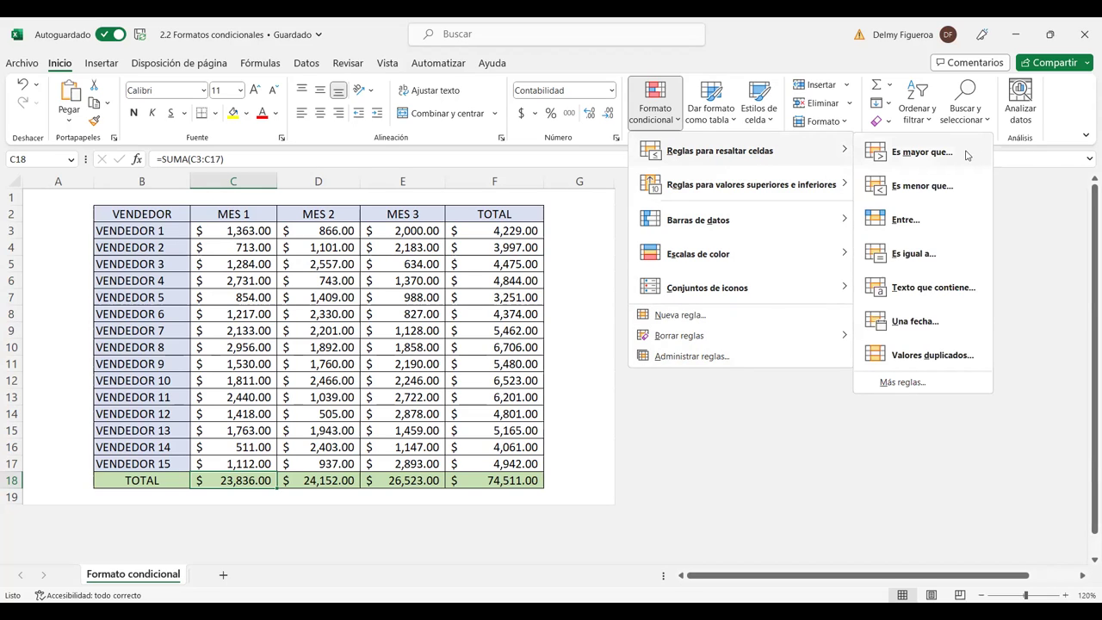
Step: Close the menu, then select the MES 1 amounts in C3:C17 and copy them
click(244, 260)
drag(249, 230, 246, 294)
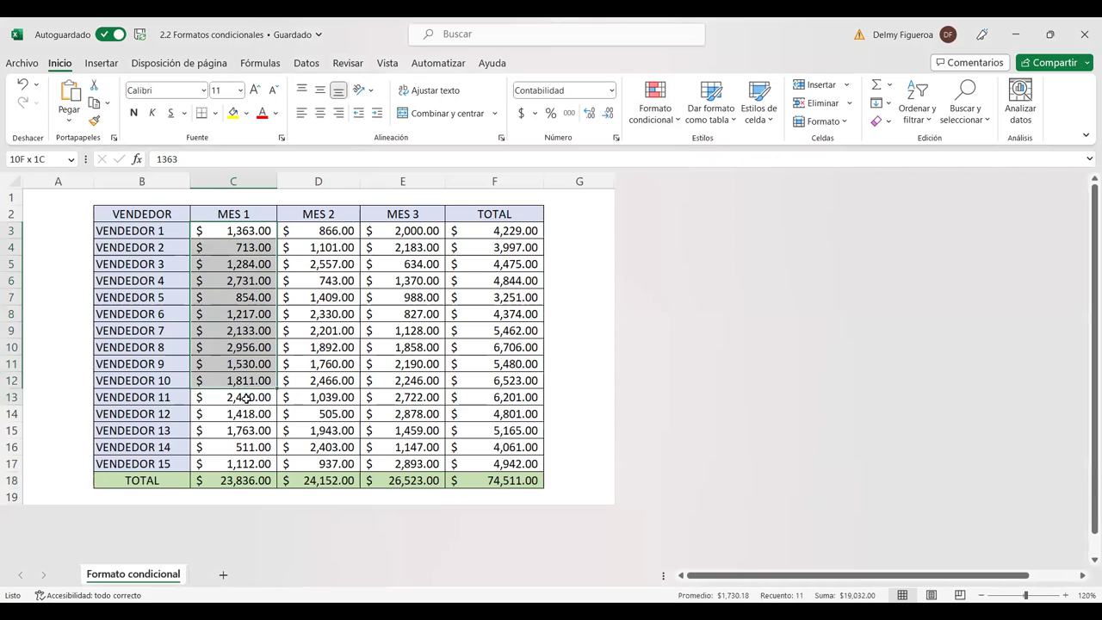
drag(245, 294, 244, 458)
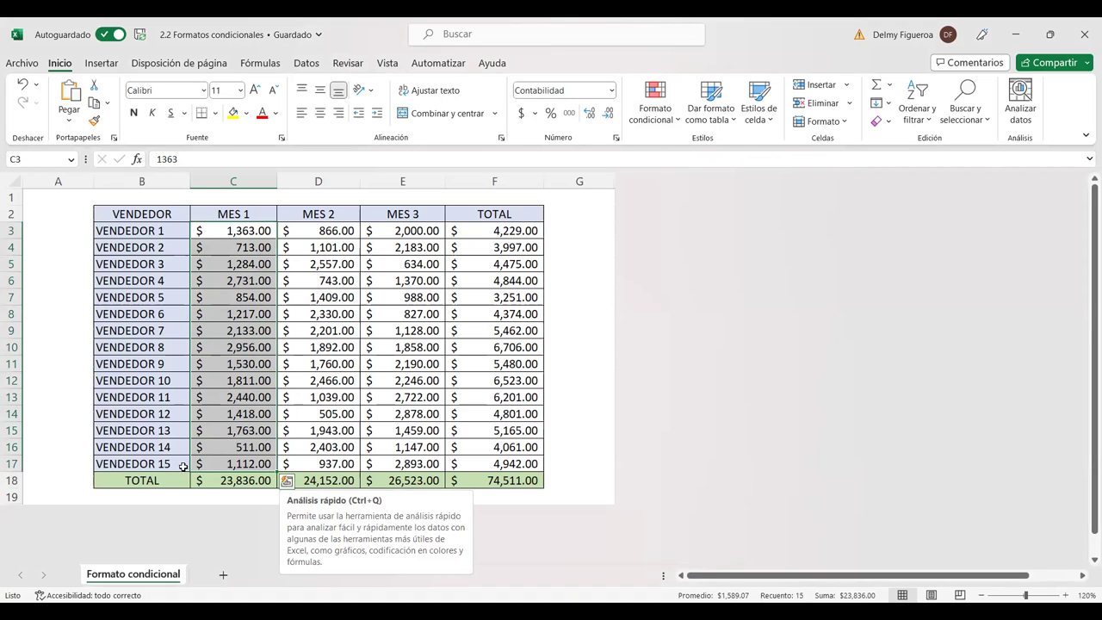
key(ctrl+c)
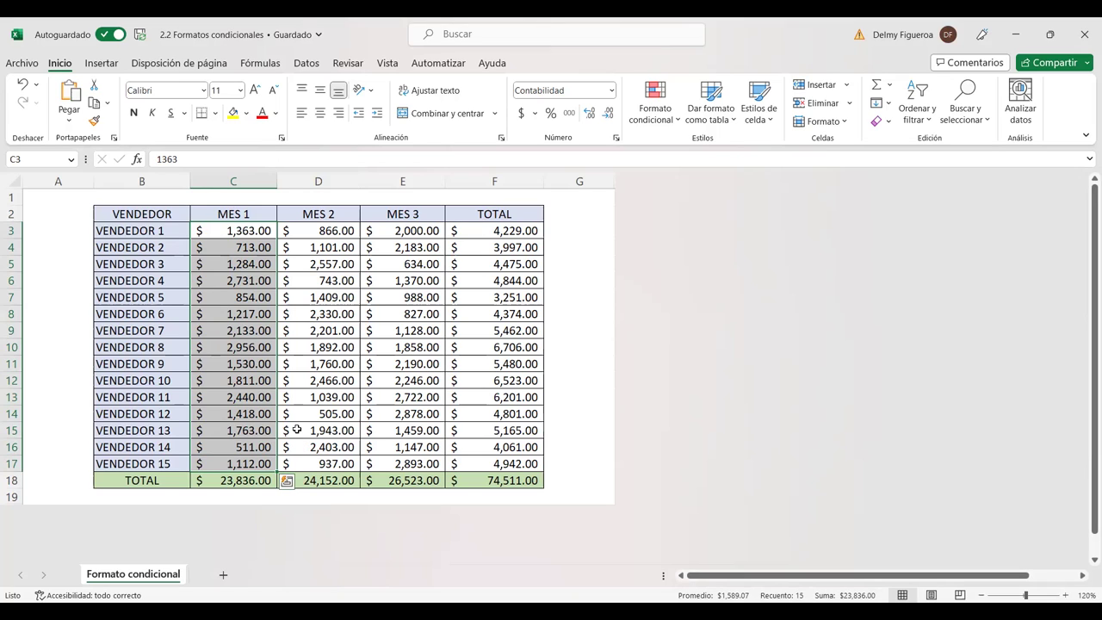
Step: Highlight MES 1 amounts greater than 2000 with green fill and dark green text
click(671, 125)
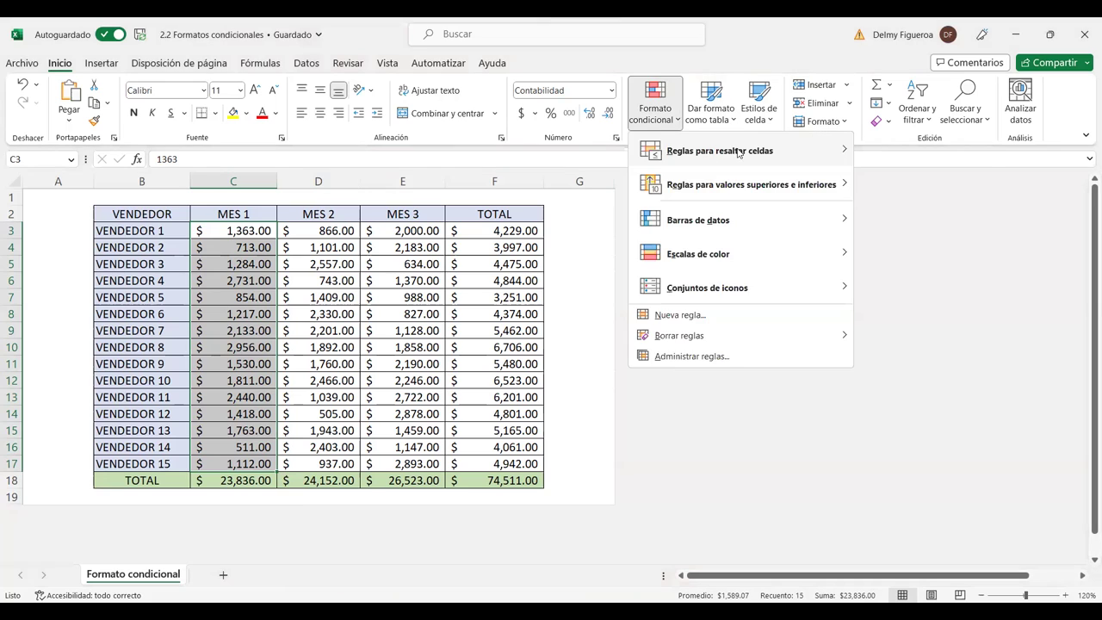
mouse_move(737, 152)
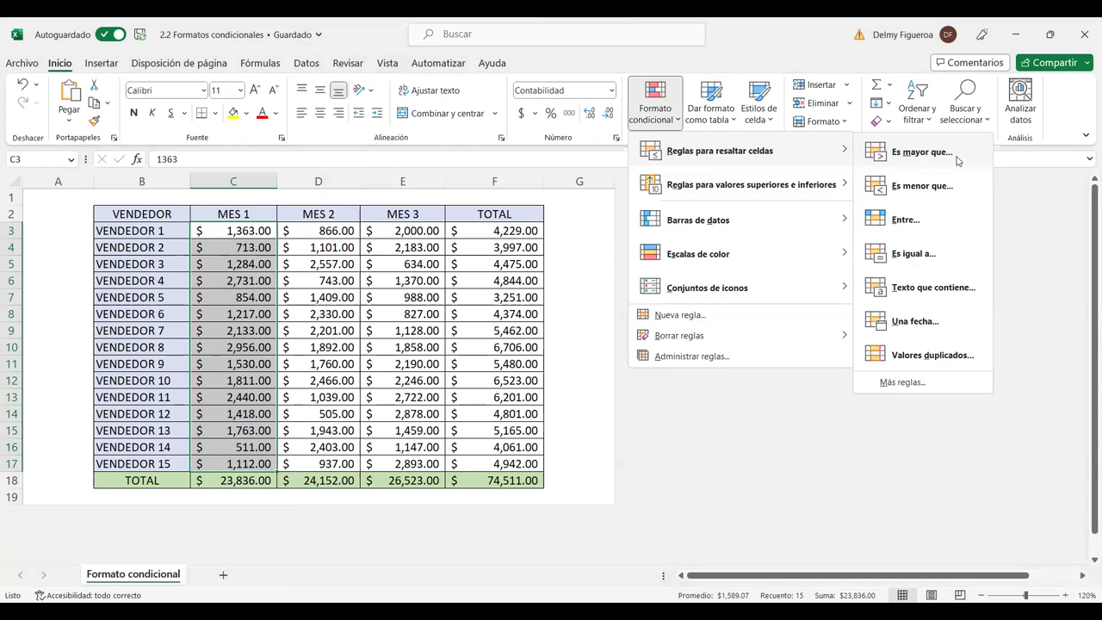
click(955, 159)
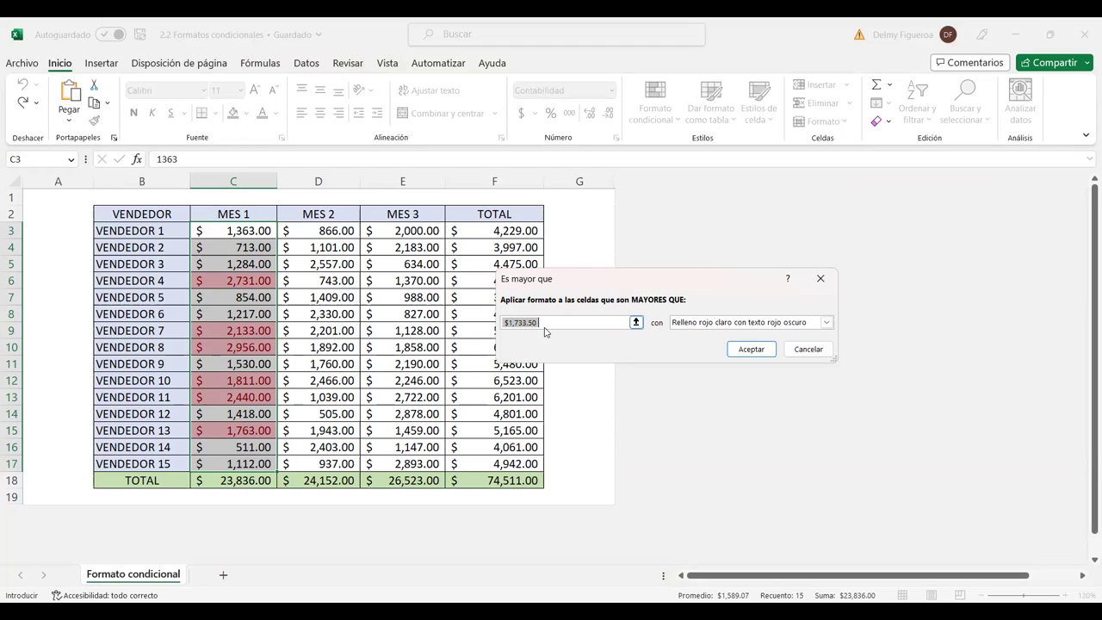
text(2000)
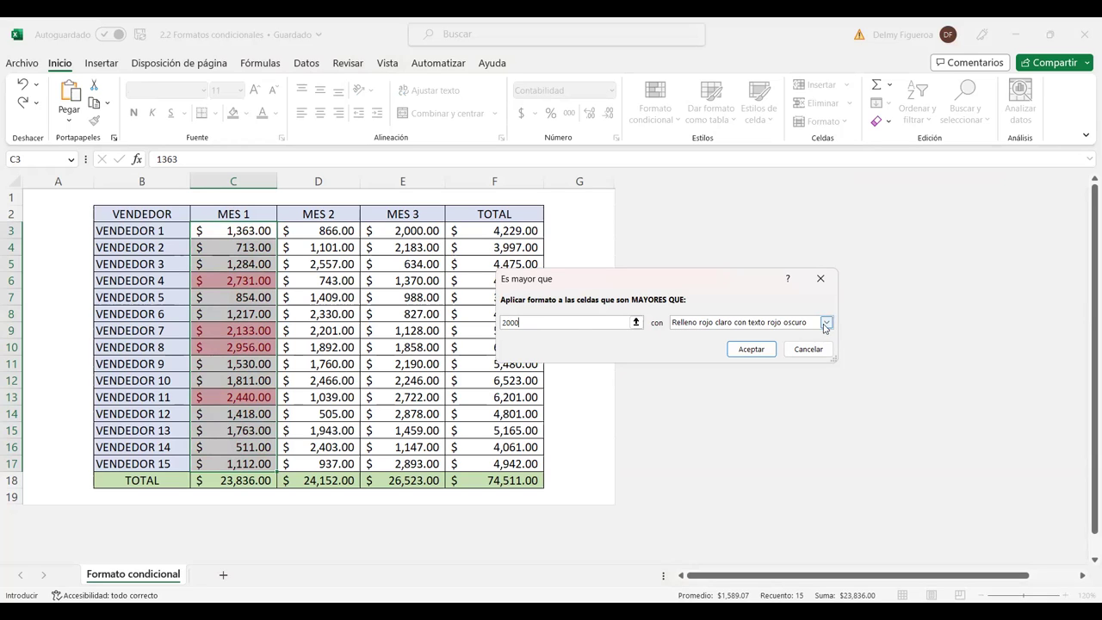
click(825, 322)
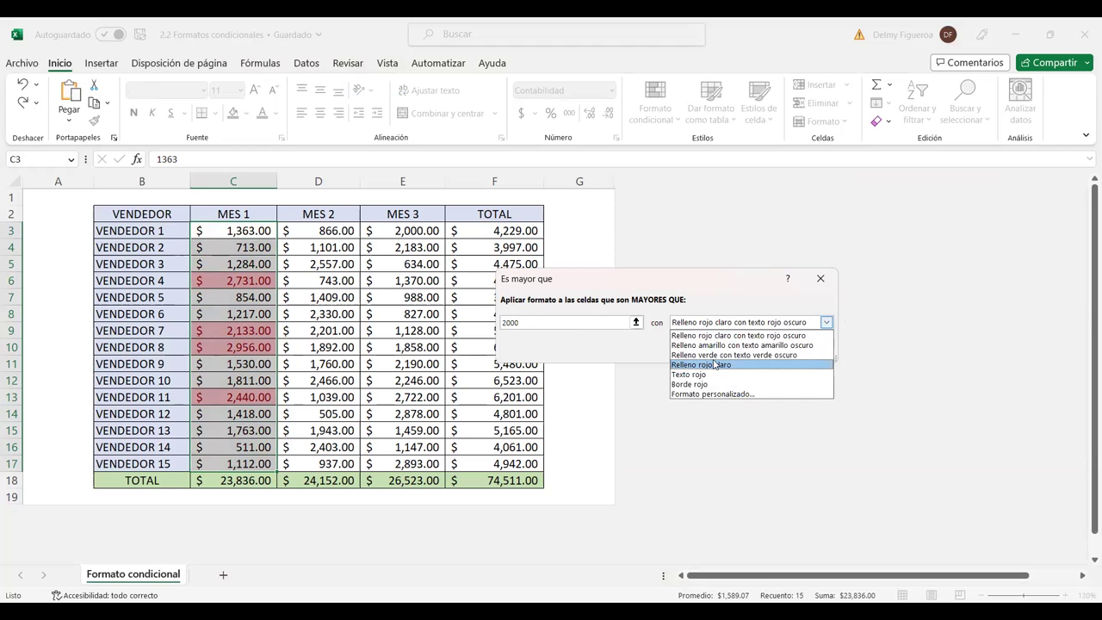
click(780, 355)
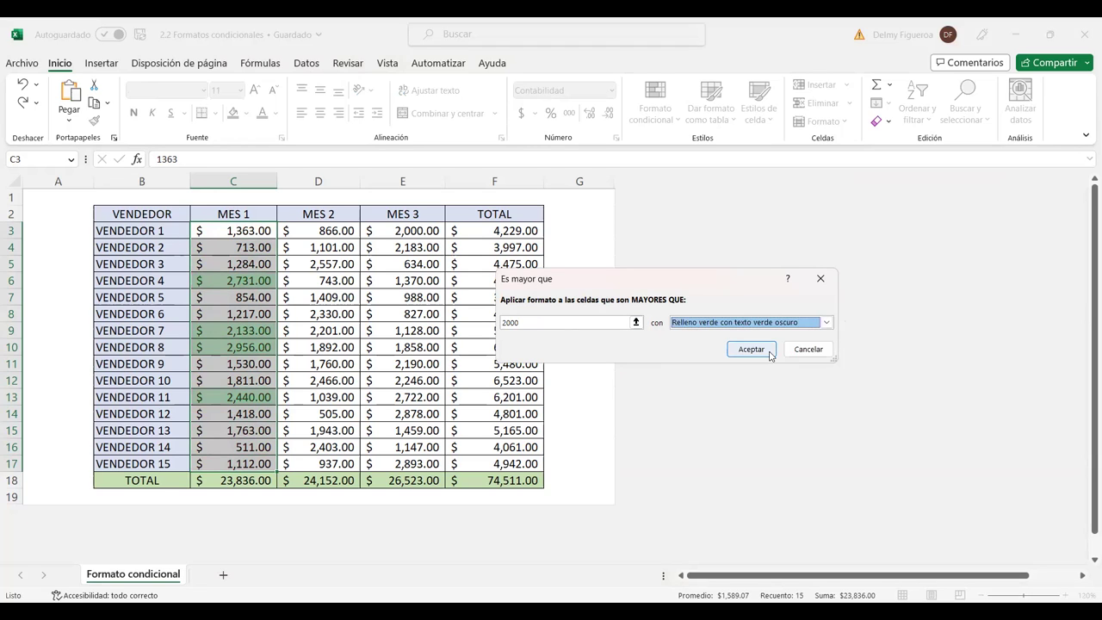
click(771, 353)
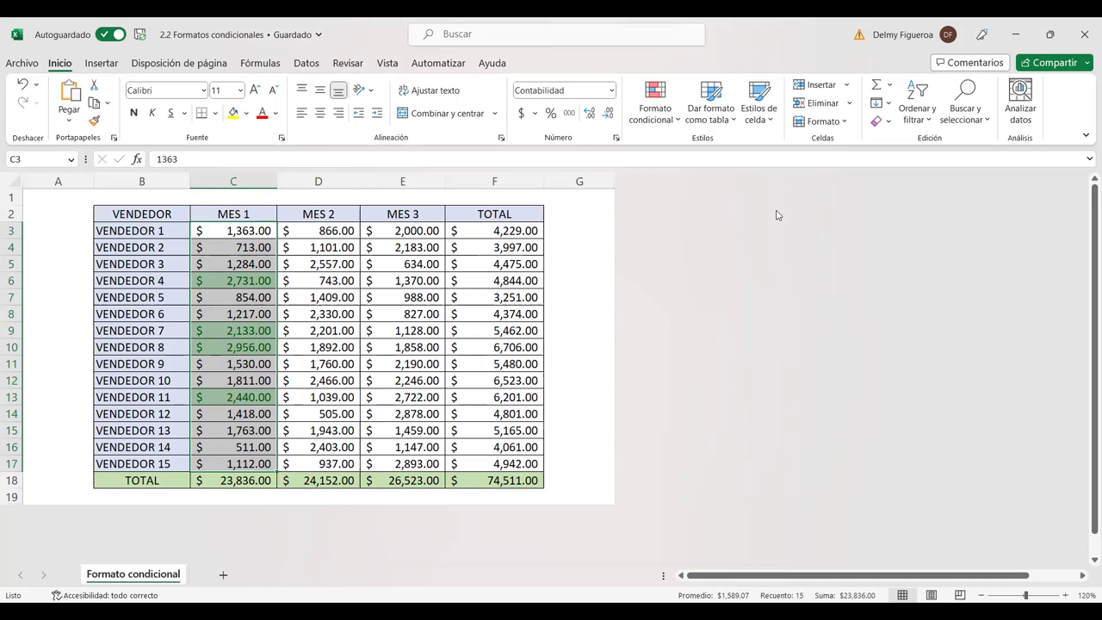
Step: Highlight MES 2 values in D3:D17 below 1500 with light red fill and dark red text
drag(330, 228, 334, 465)
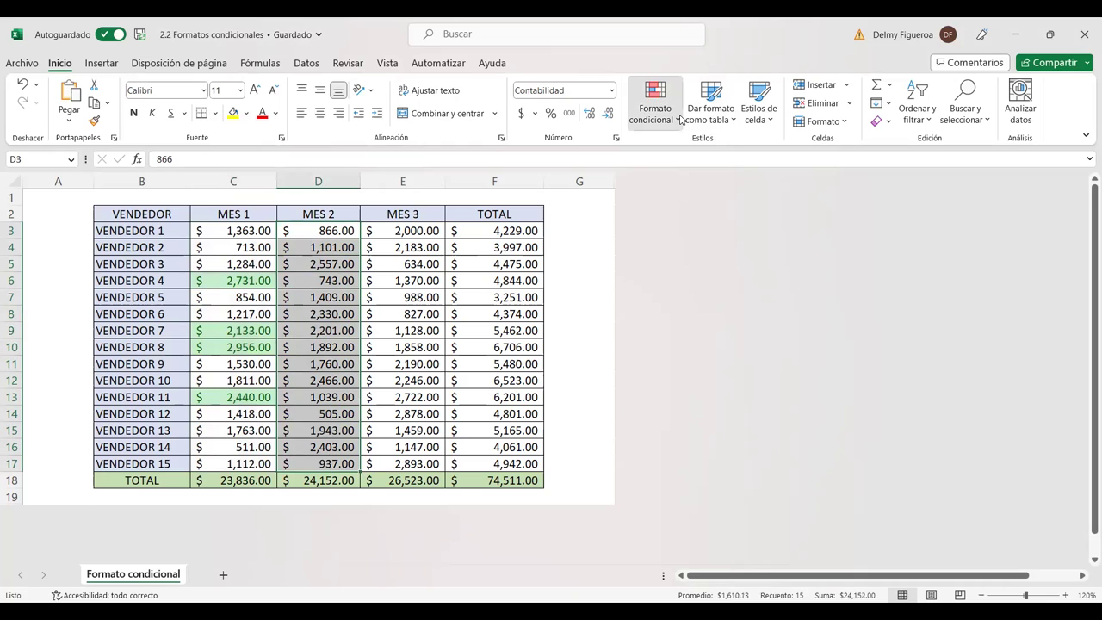
mouse_move(732, 150)
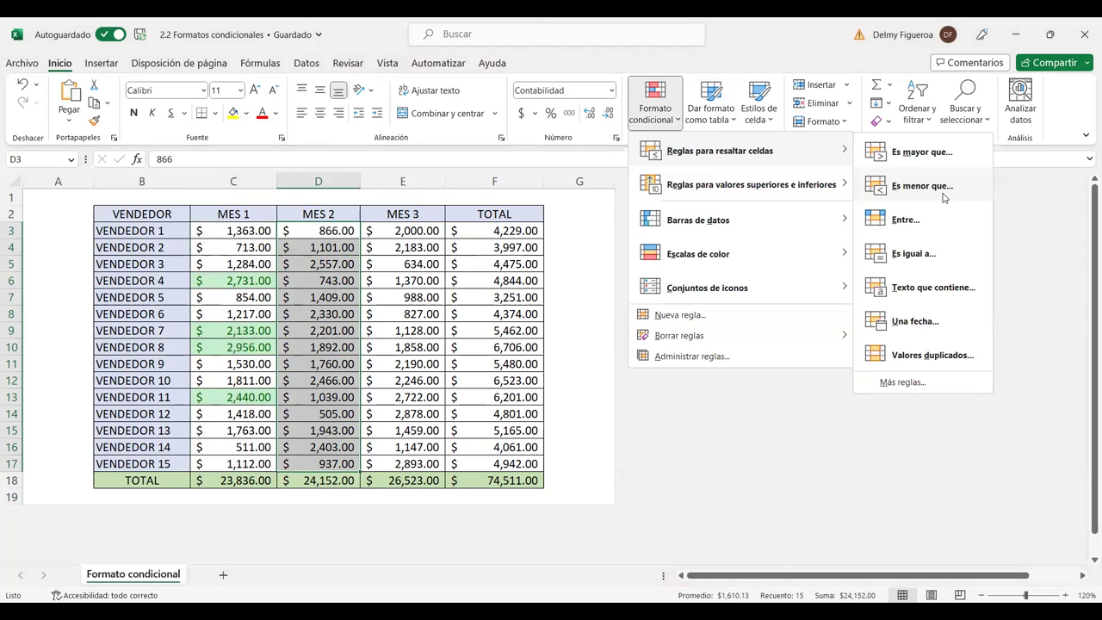
click(906, 187)
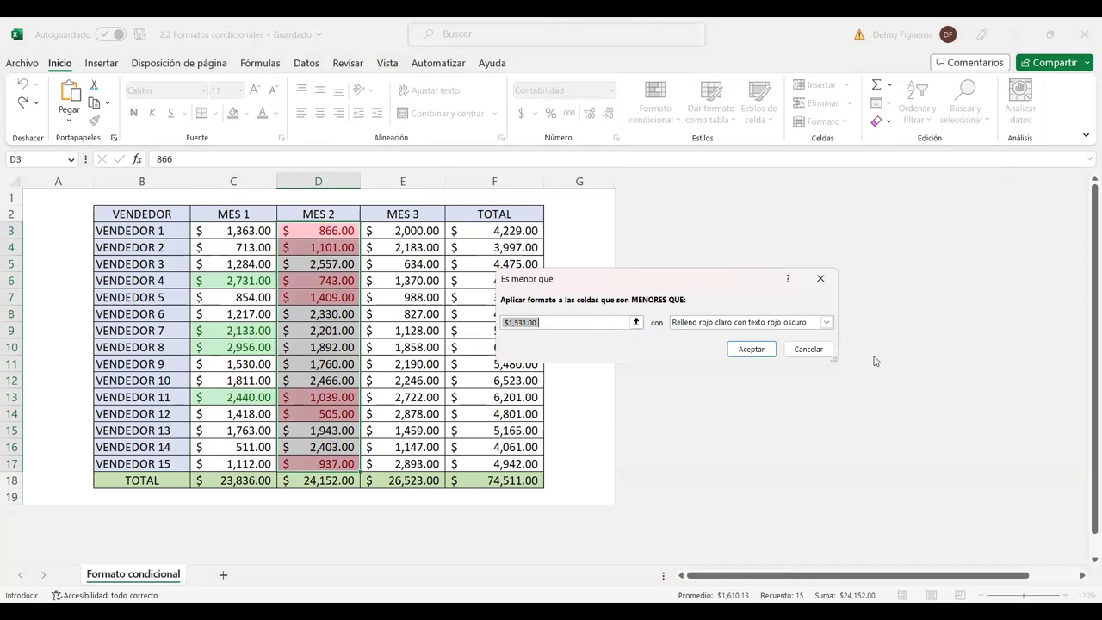
text(1500)
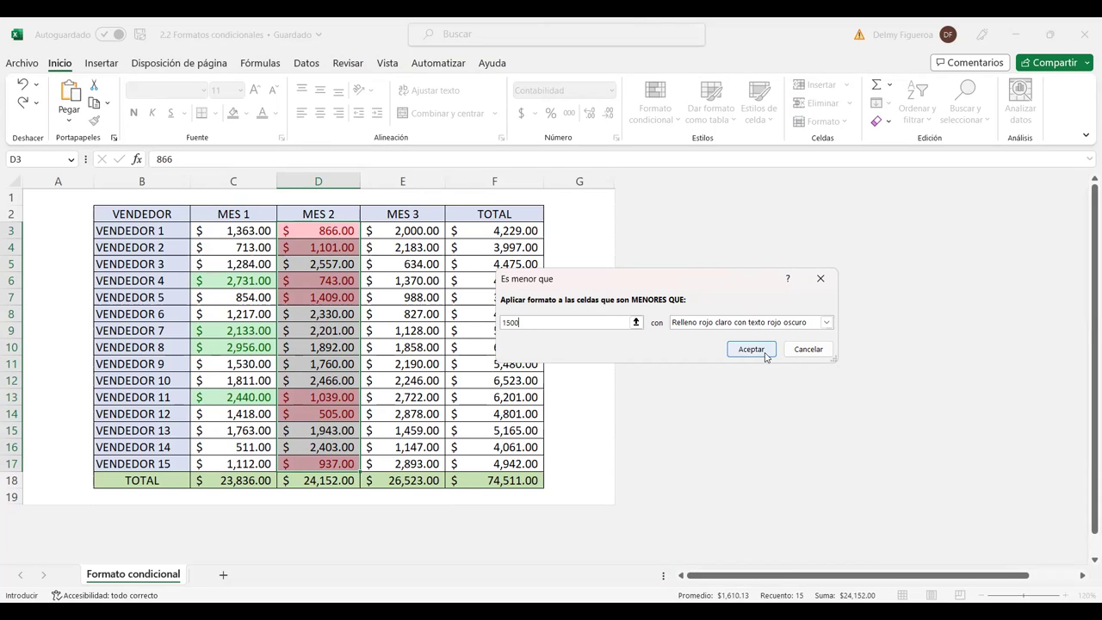
click(750, 349)
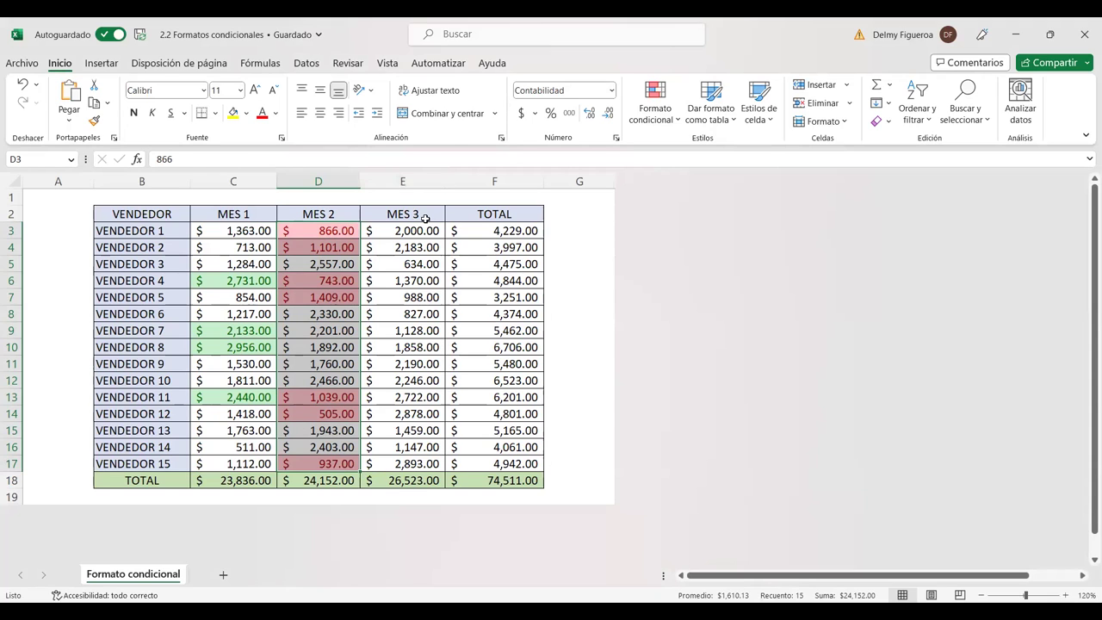
Step: Apply a yellow 'between 1000 and 2000' highlight rule to MES 3 values in E3:E17
drag(422, 231, 416, 456)
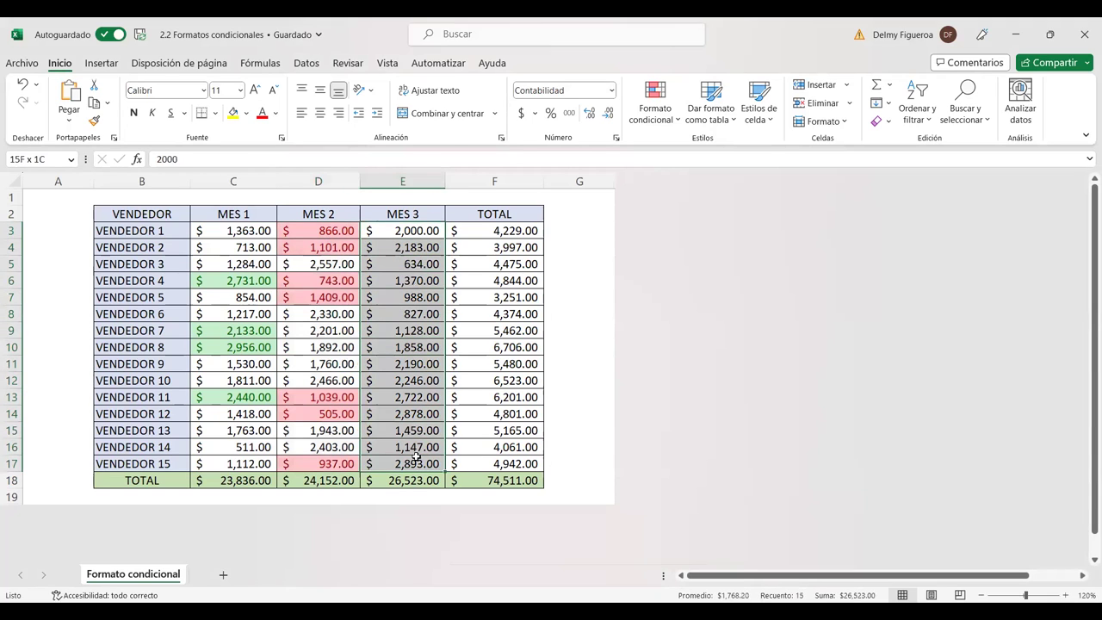
click(675, 120)
mouse_move(693, 155)
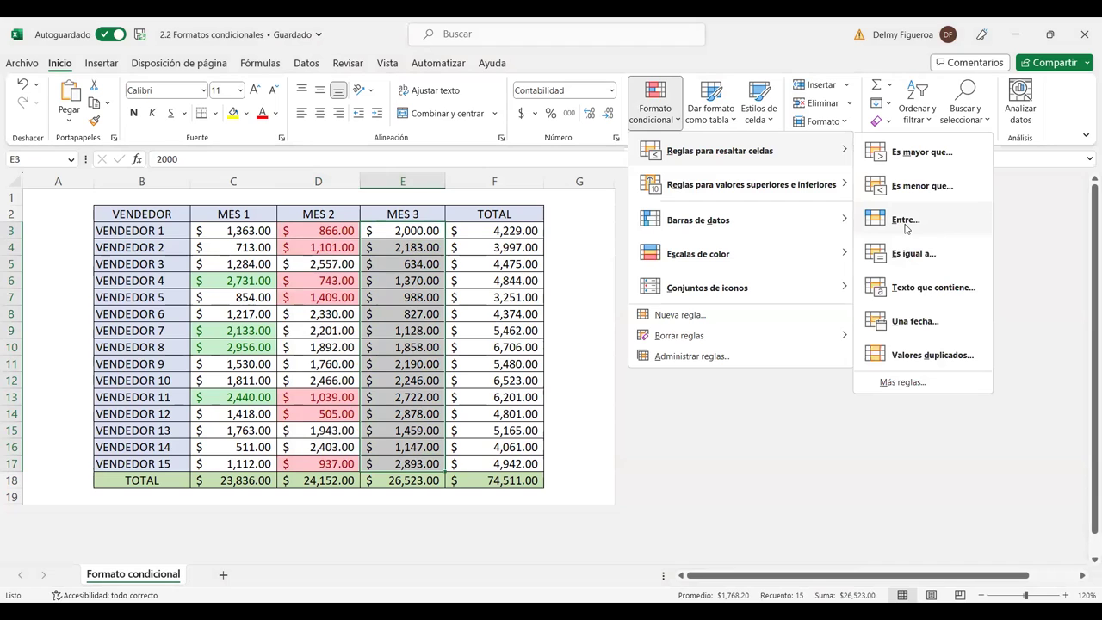
click(906, 226)
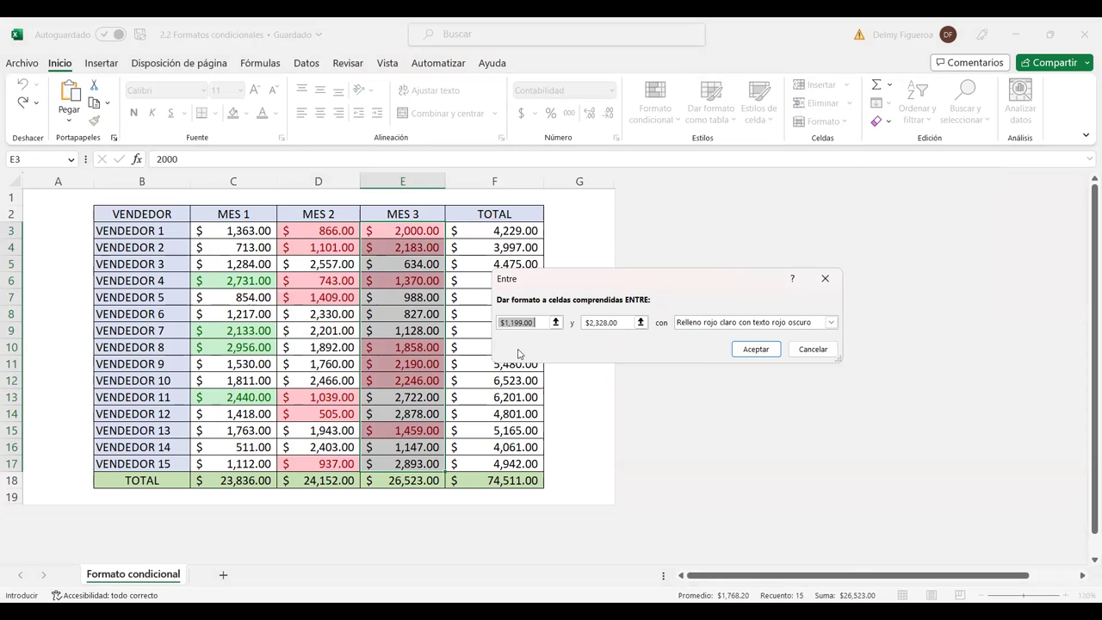
text(1)
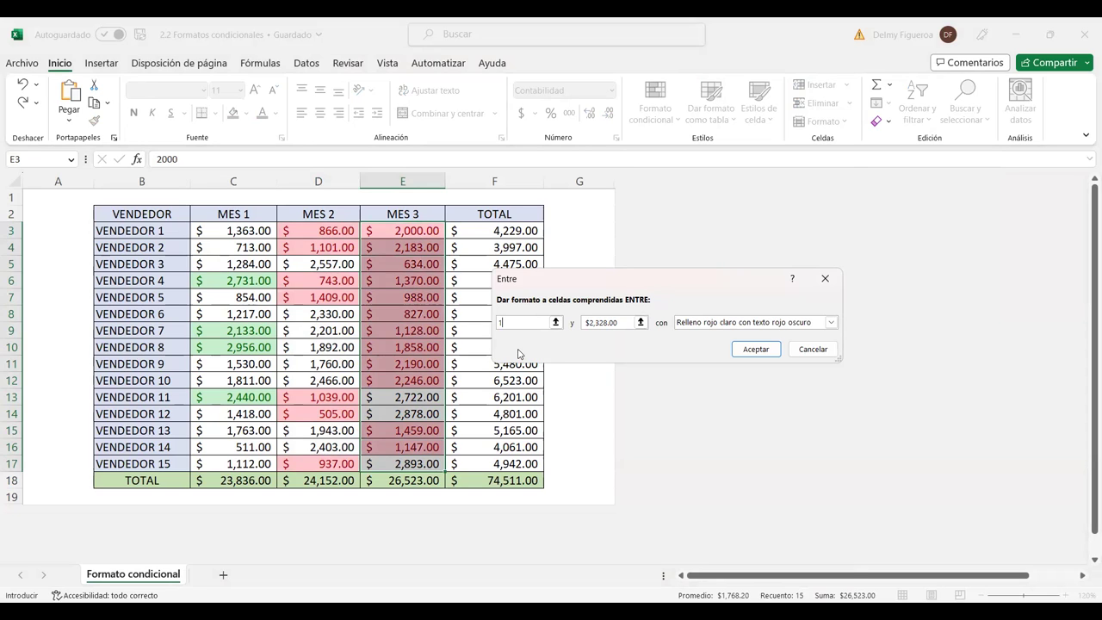
text(000)
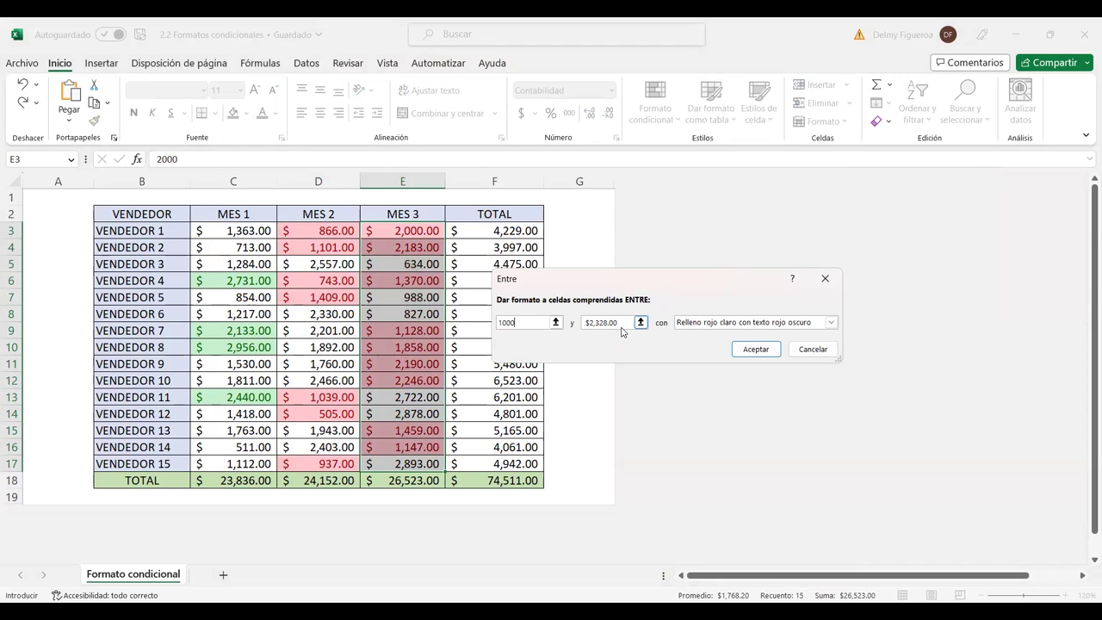
key(Tab)
text(2000)
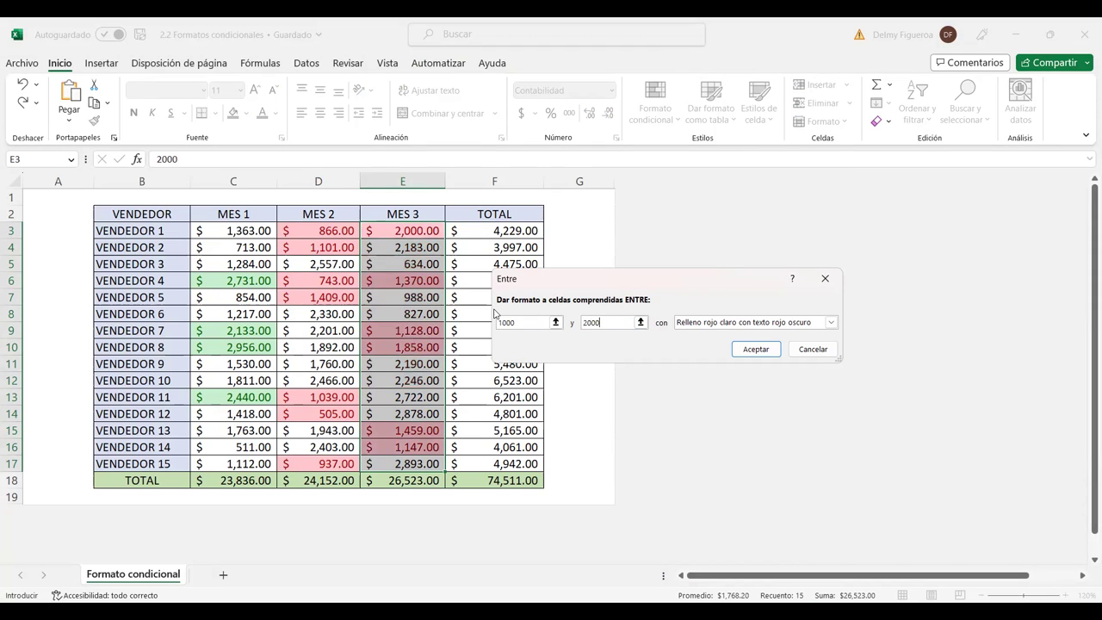
click(710, 325)
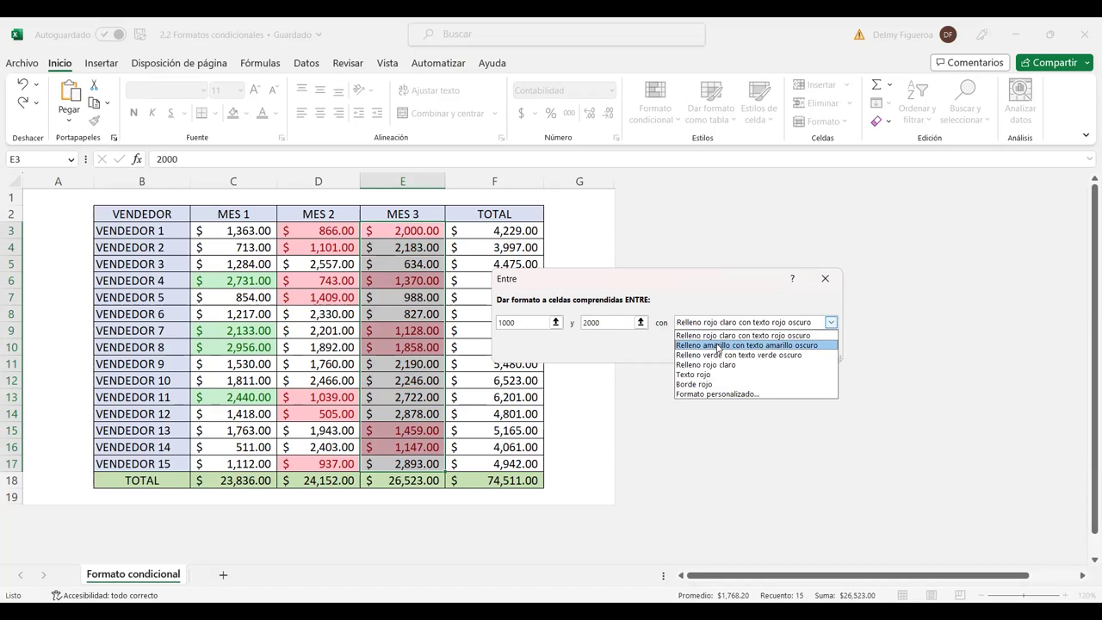
click(800, 344)
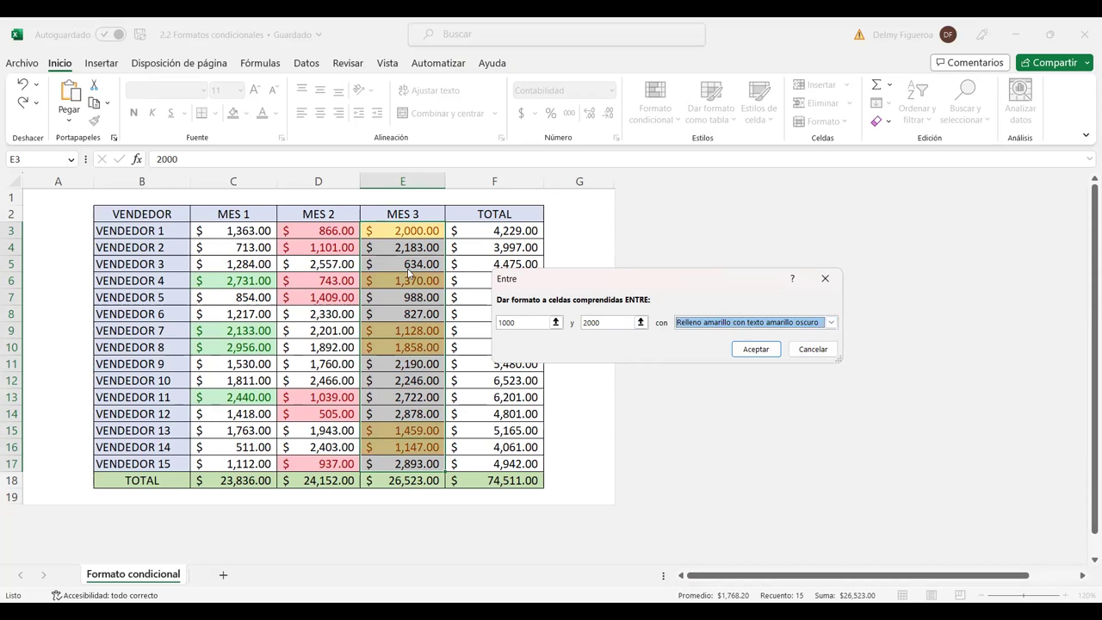
click(765, 349)
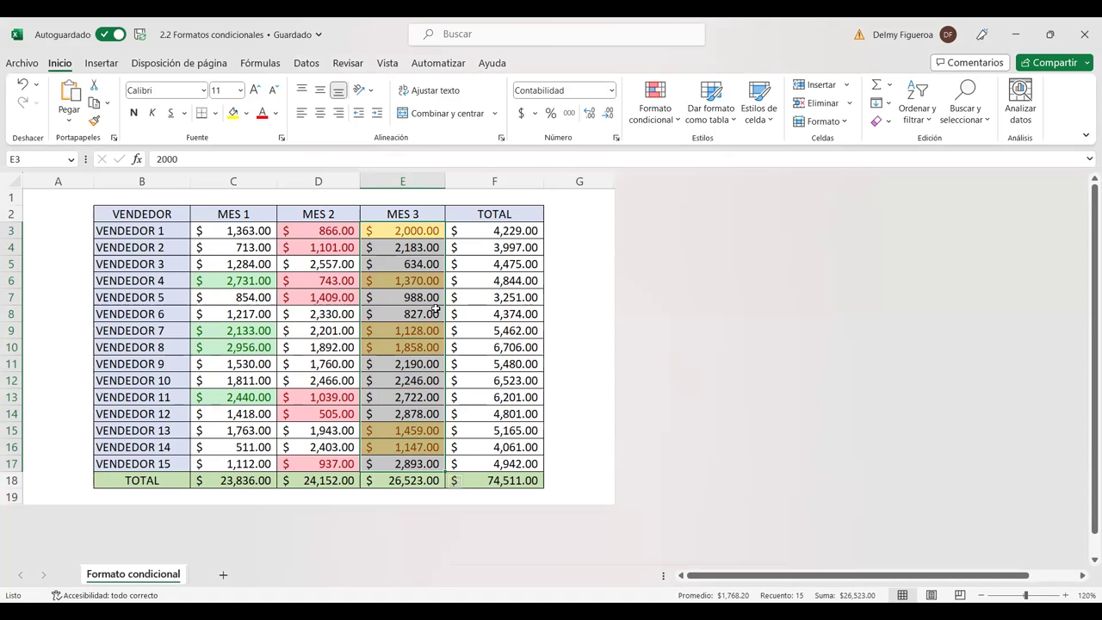
Step: Reselect the MES 1, MES 2 and MES 3 values, then dismiss the conditional formatting menu
drag(248, 231, 244, 465)
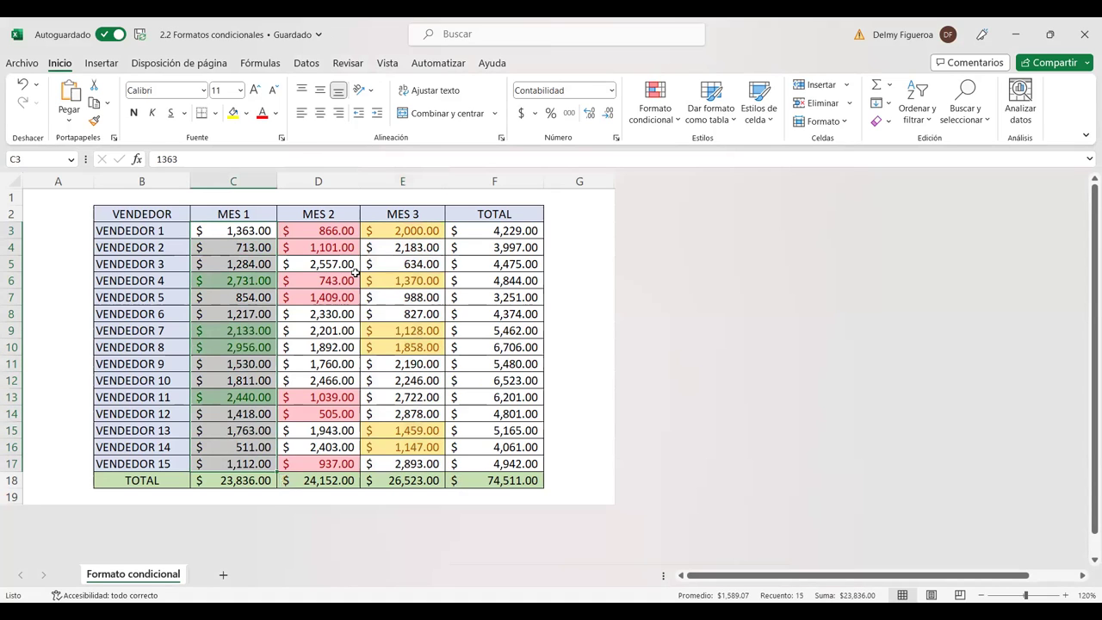
drag(334, 226, 336, 464)
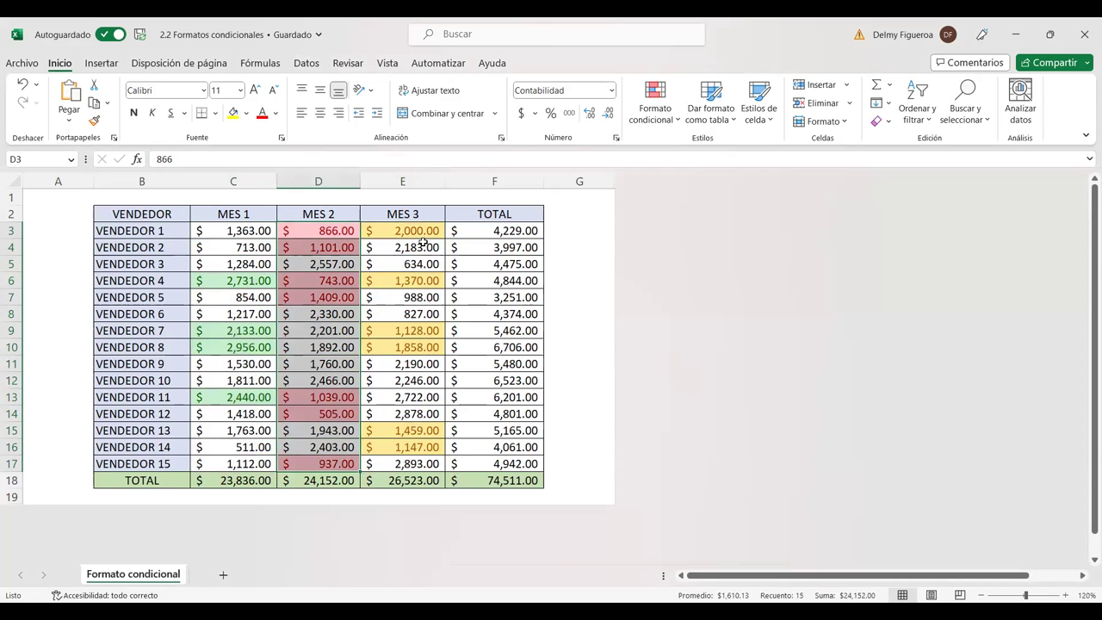
drag(420, 231, 421, 466)
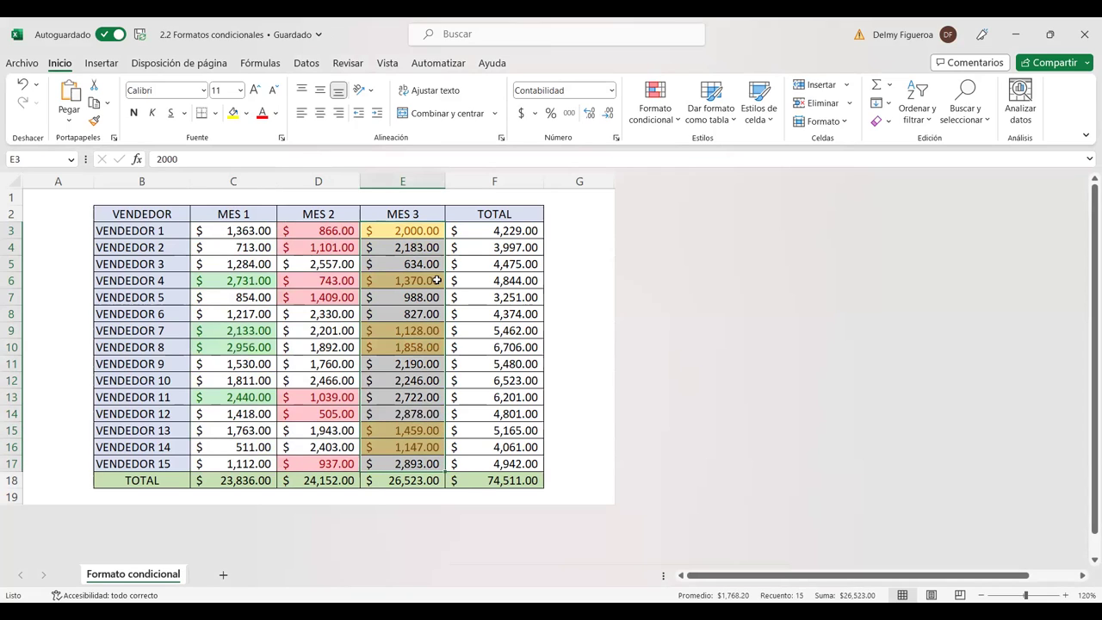
click(677, 124)
mouse_move(696, 164)
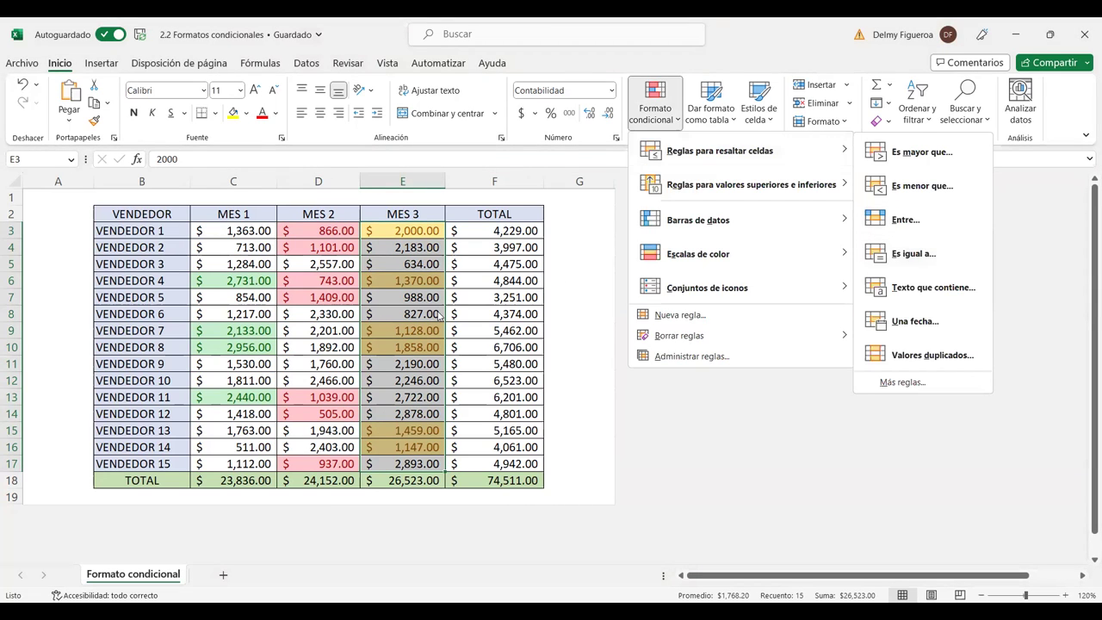
click(517, 302)
click(517, 301)
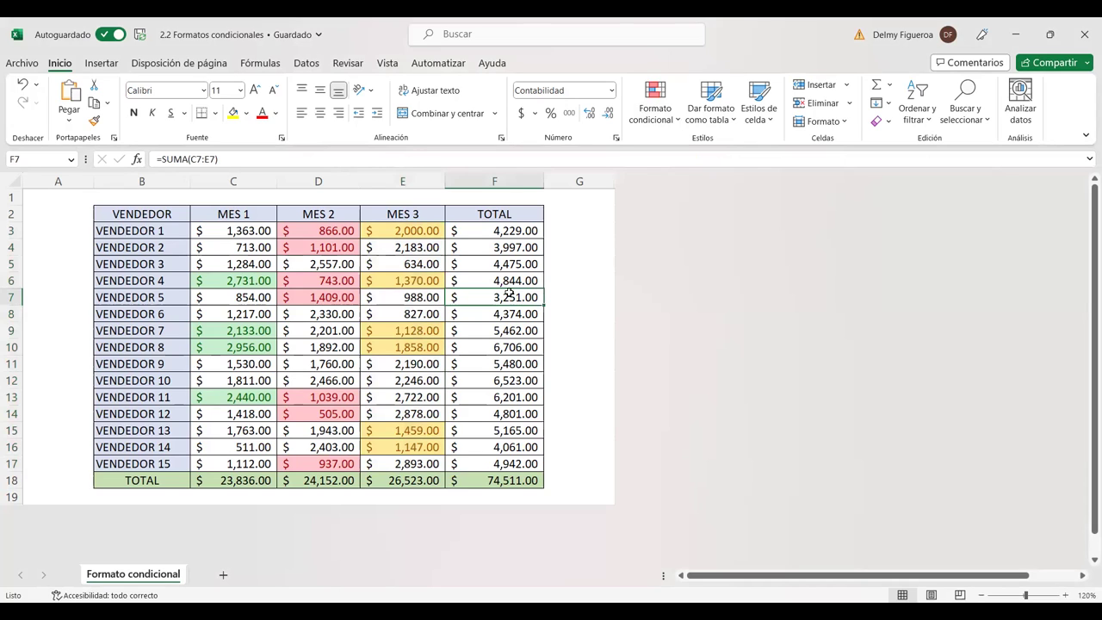
Step: Unhide the hidden columns beyond column G using Mostrar
click(589, 179)
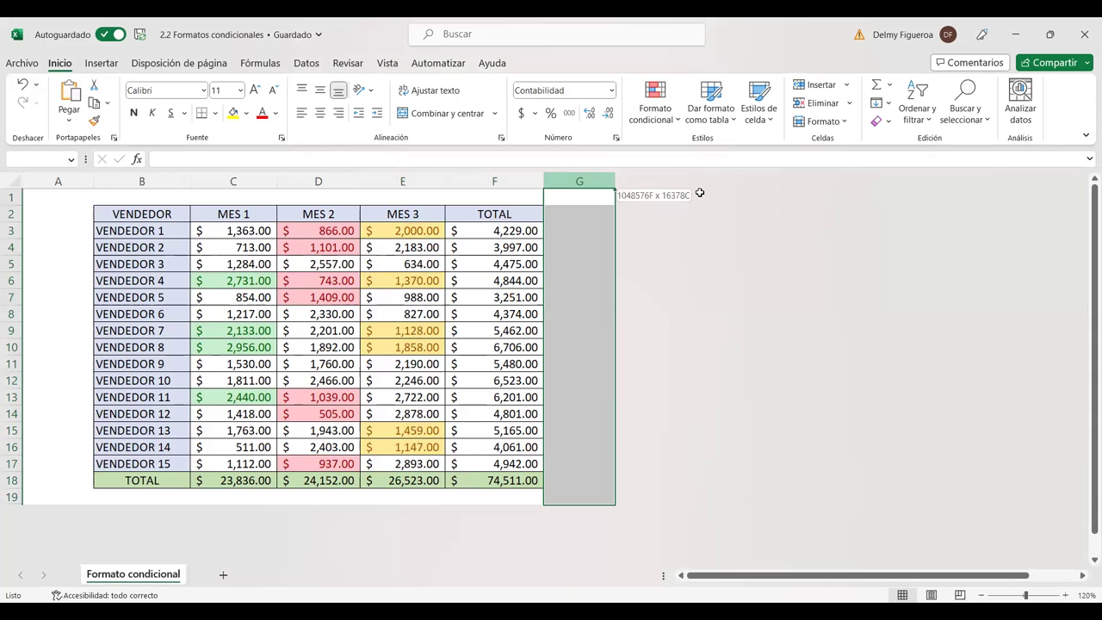
right_click(606, 180)
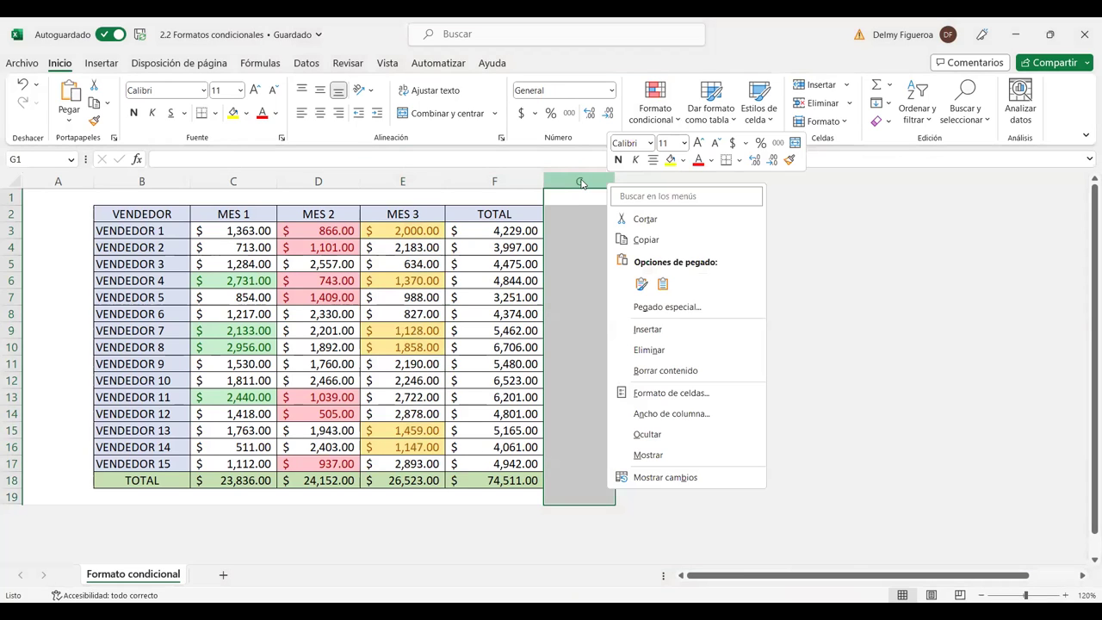
click(580, 177)
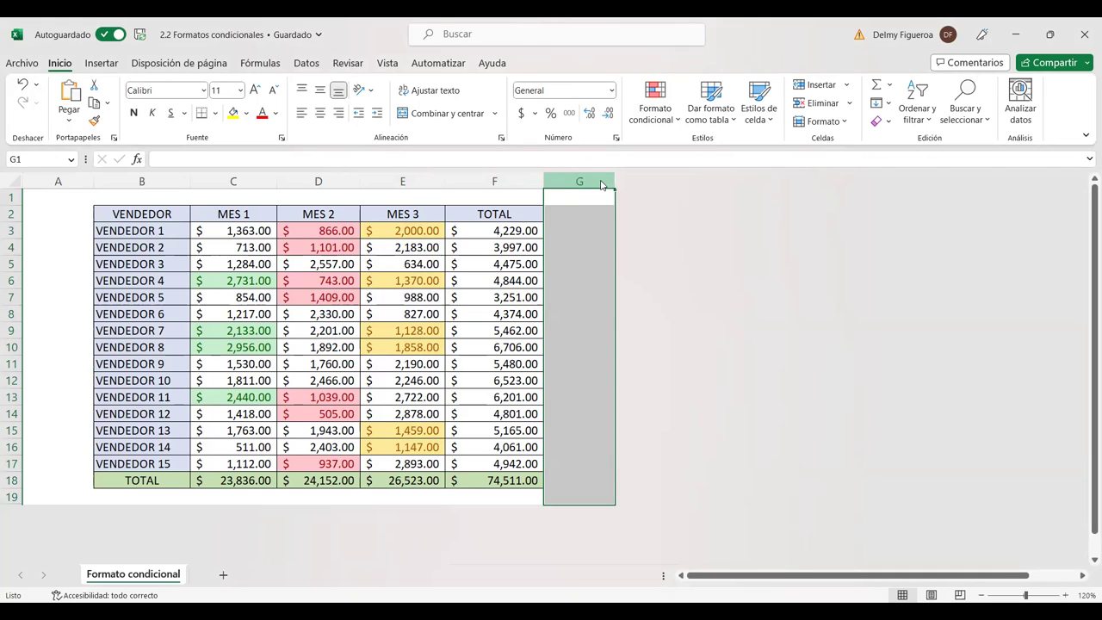
right_click(601, 185)
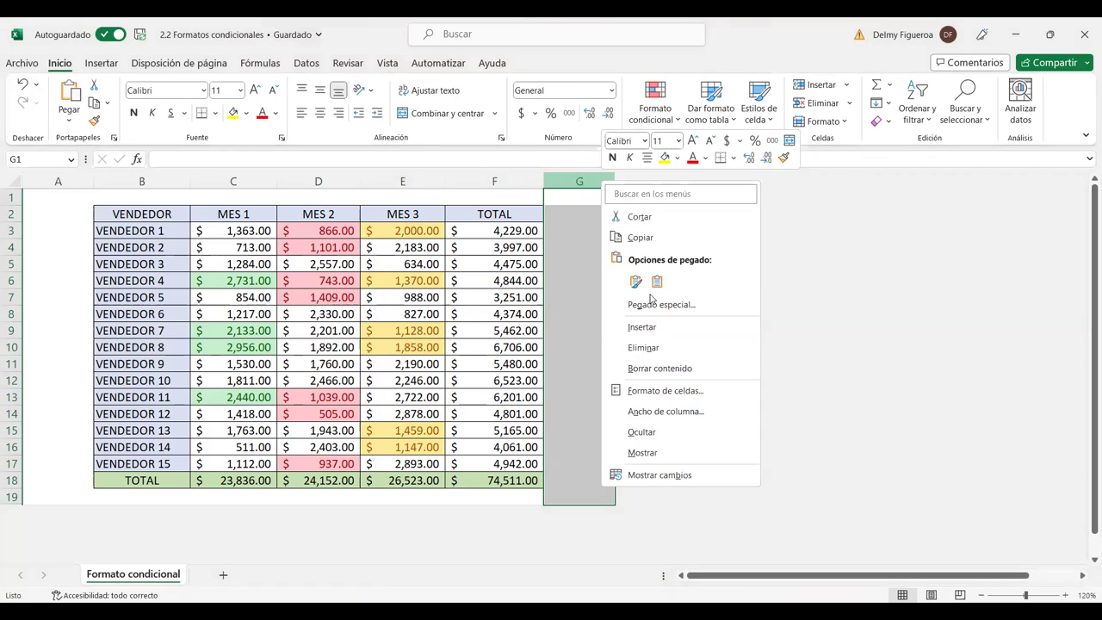
click(652, 452)
click(674, 337)
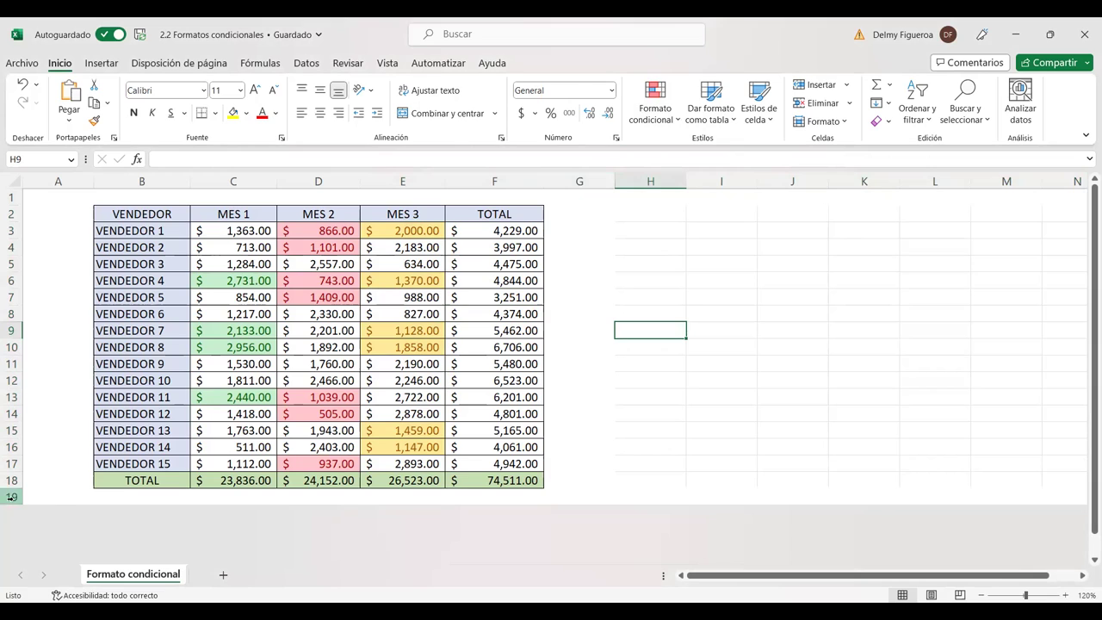
Step: Unhide the hidden rows below row 19 using Mostrar
click(11, 497)
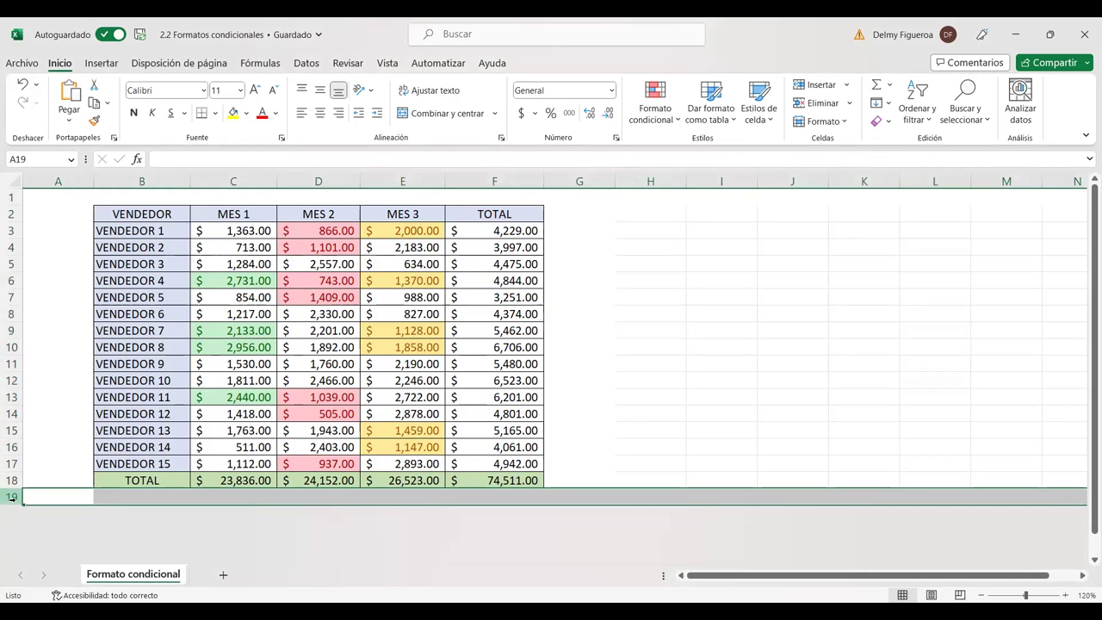
right_click(14, 504)
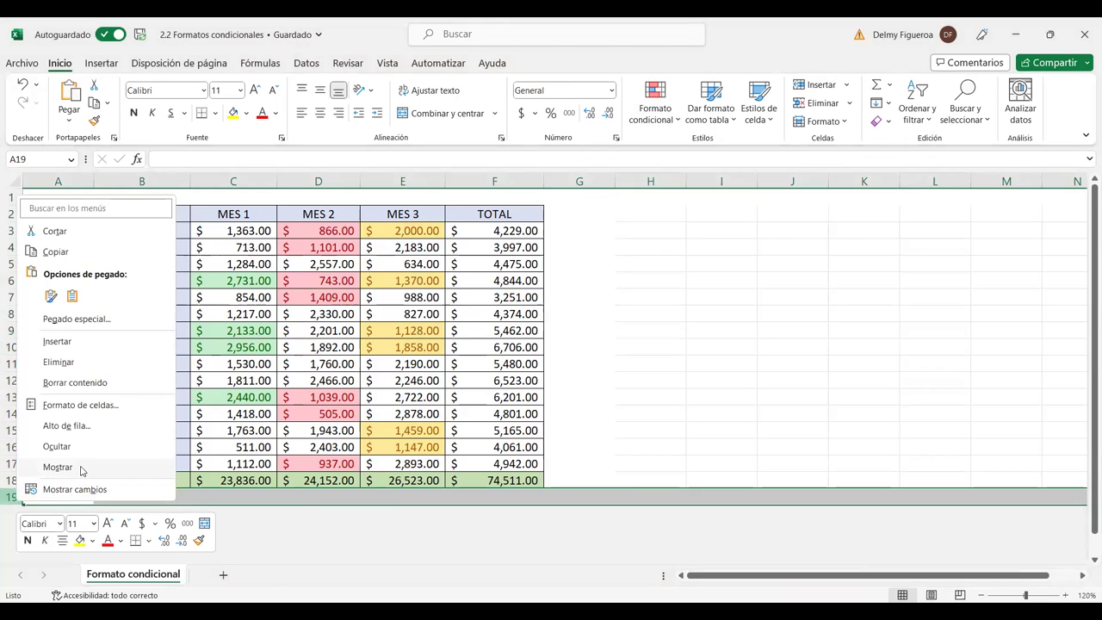
click(81, 468)
click(247, 529)
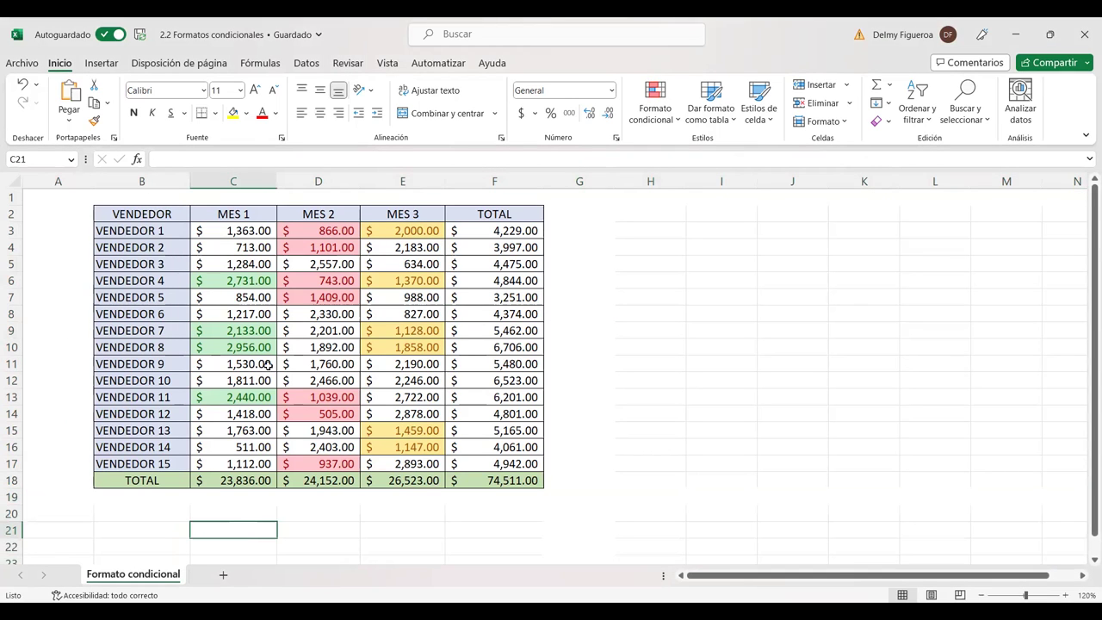
Step: Copy the B2:F18 sales table to H2 and autofit columns H to L
mouse_move(151, 213)
mouse_down()
mouse_move(462, 274)
mouse_move(495, 497)
mouse_up()
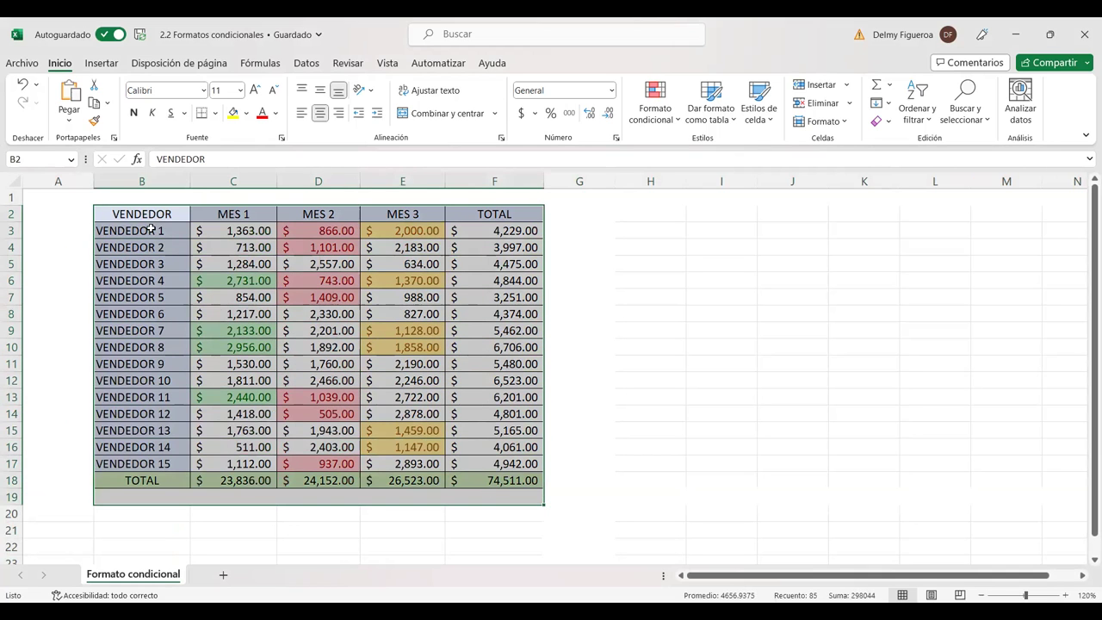
drag(151, 215, 515, 483)
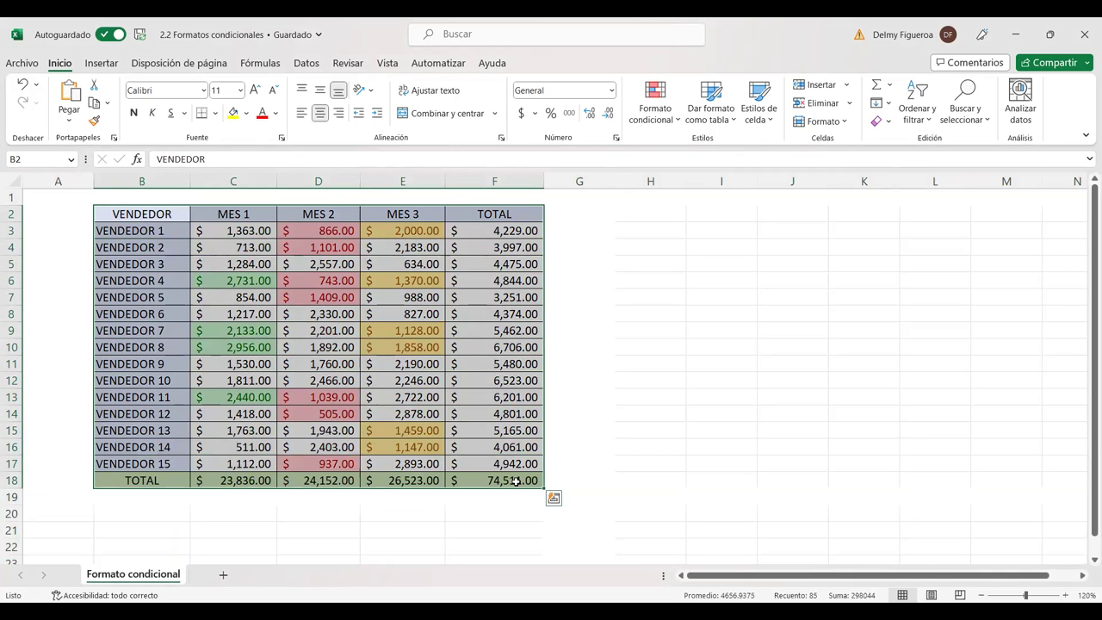
key(ctrl+c)
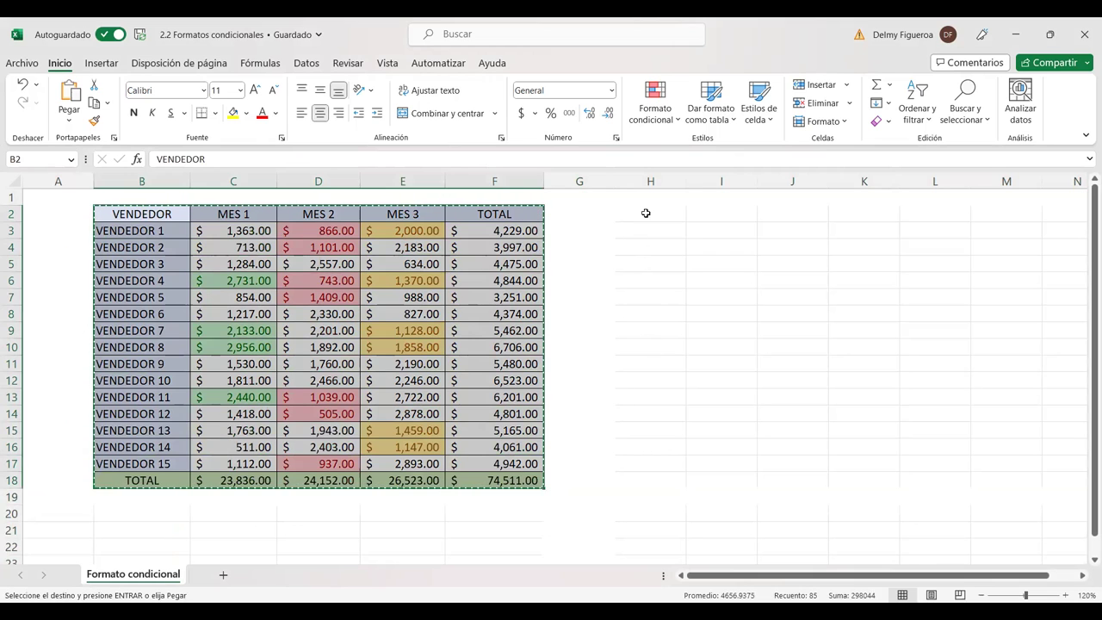
click(646, 212)
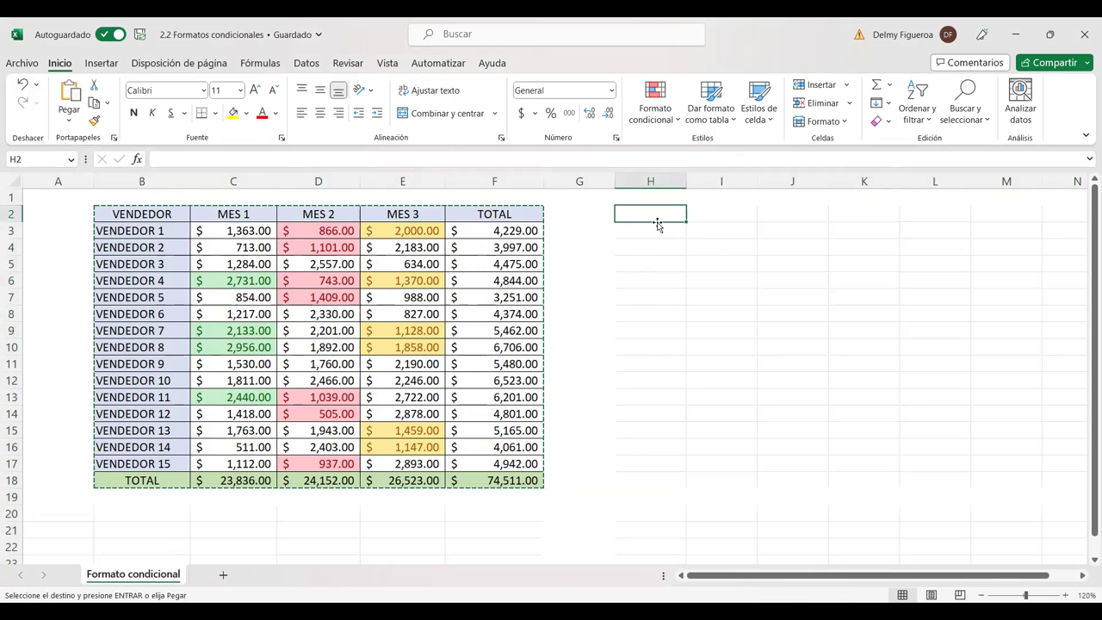
key(ctrl+v)
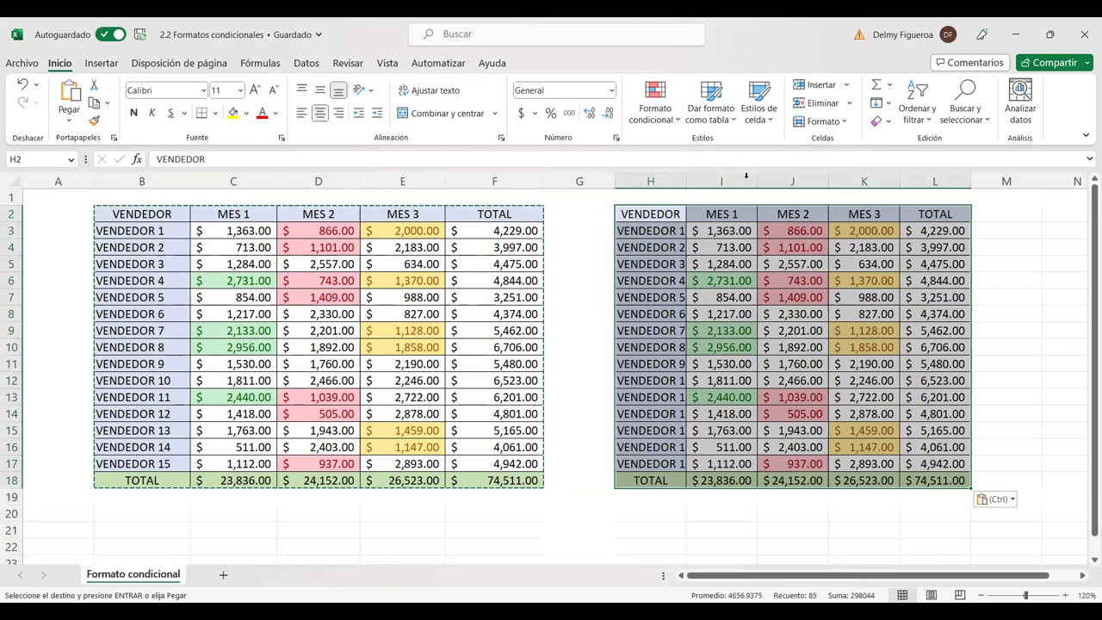
click(847, 123)
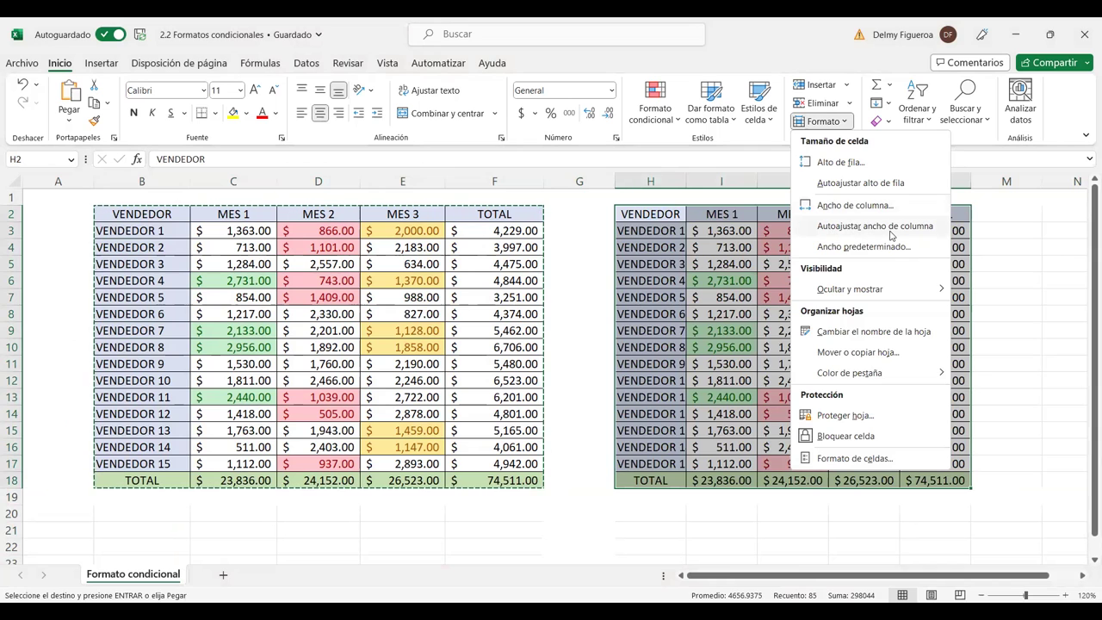
click(890, 228)
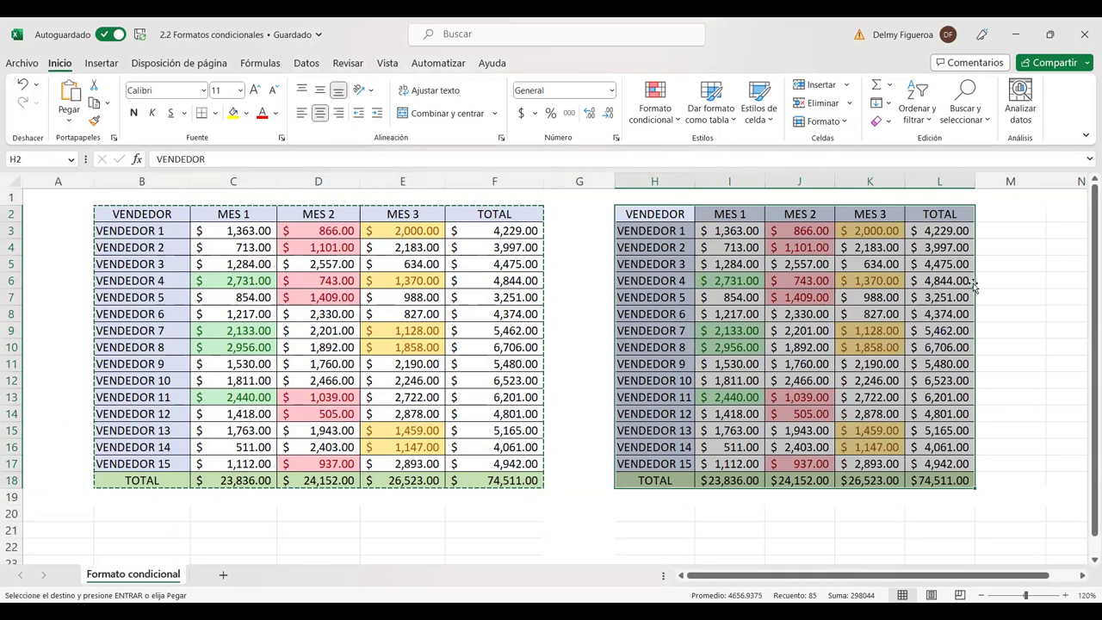
Step: Clear the red, yellow and green highlight rules from the selected copy H2:L18
click(677, 123)
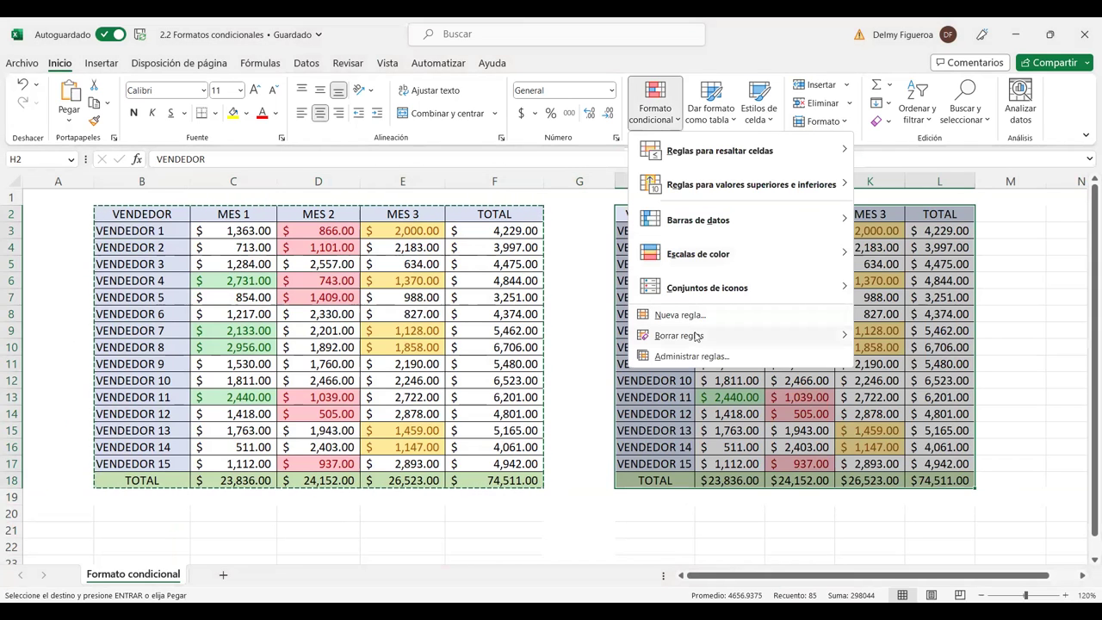
mouse_move(710, 338)
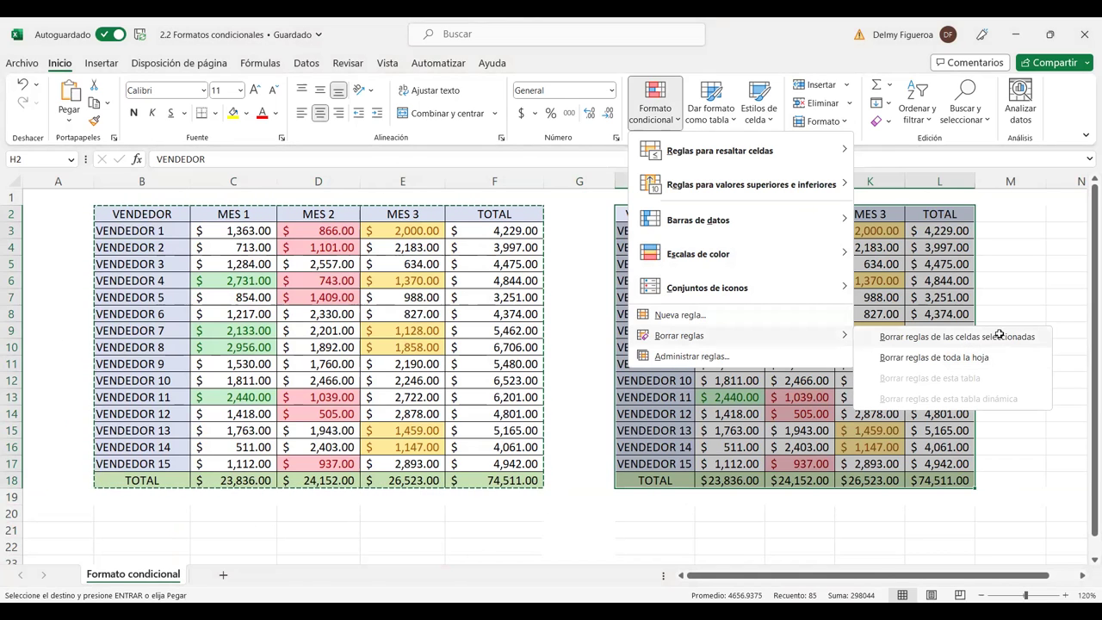
click(999, 336)
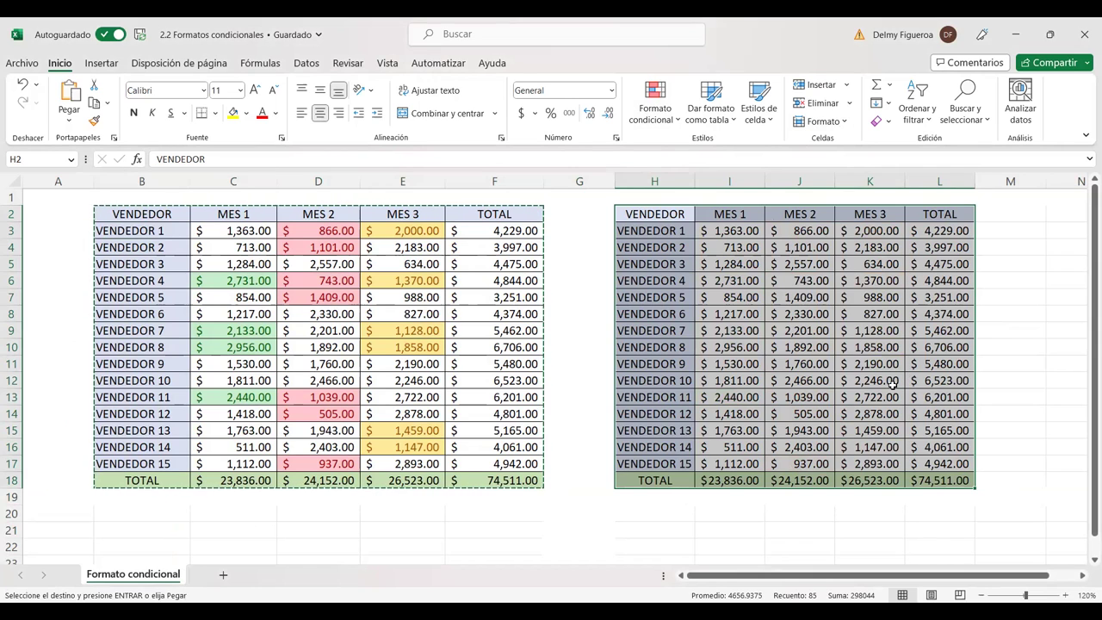
click(677, 120)
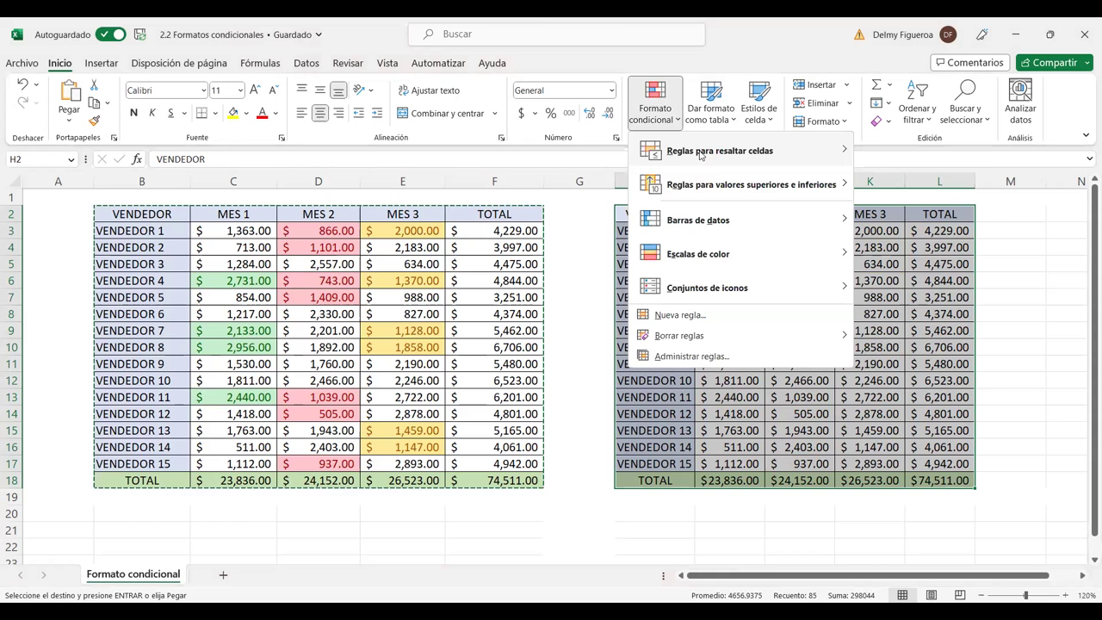
mouse_move(700, 155)
click(737, 226)
drag(737, 230, 732, 465)
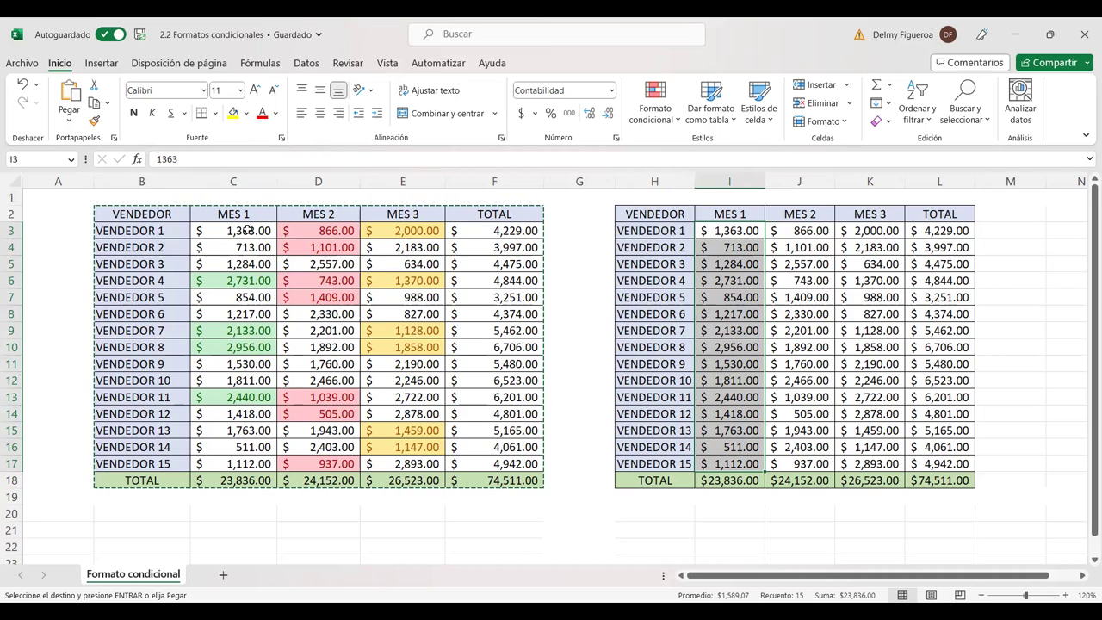
drag(247, 230, 249, 465)
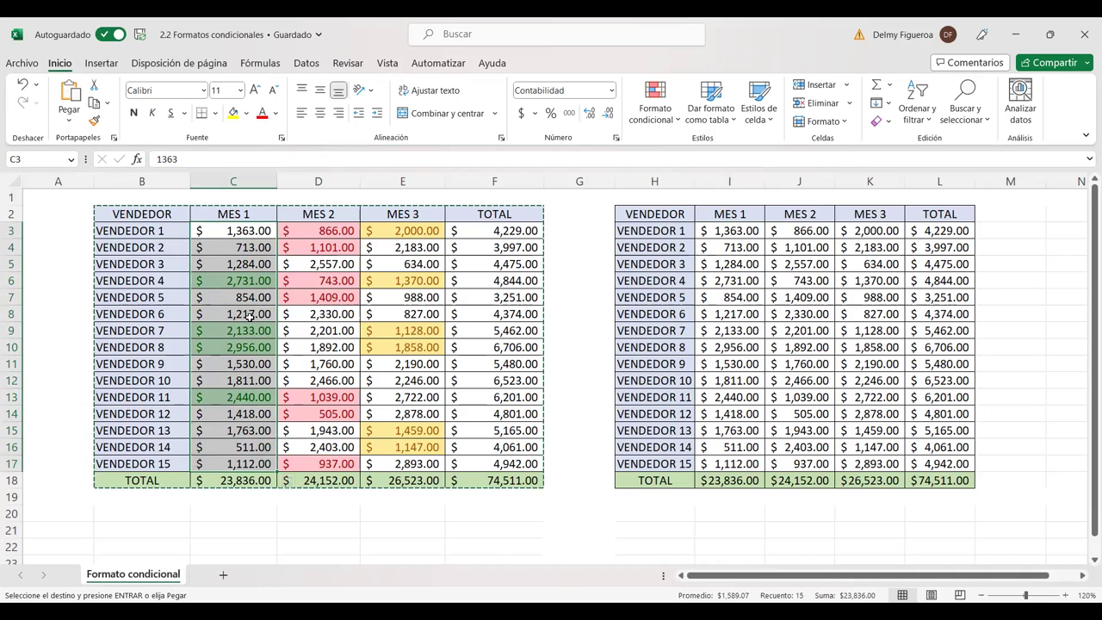
Step: Enter 2111 as VENDEDOR 10's MES 1 sales in cell C12
click(255, 381)
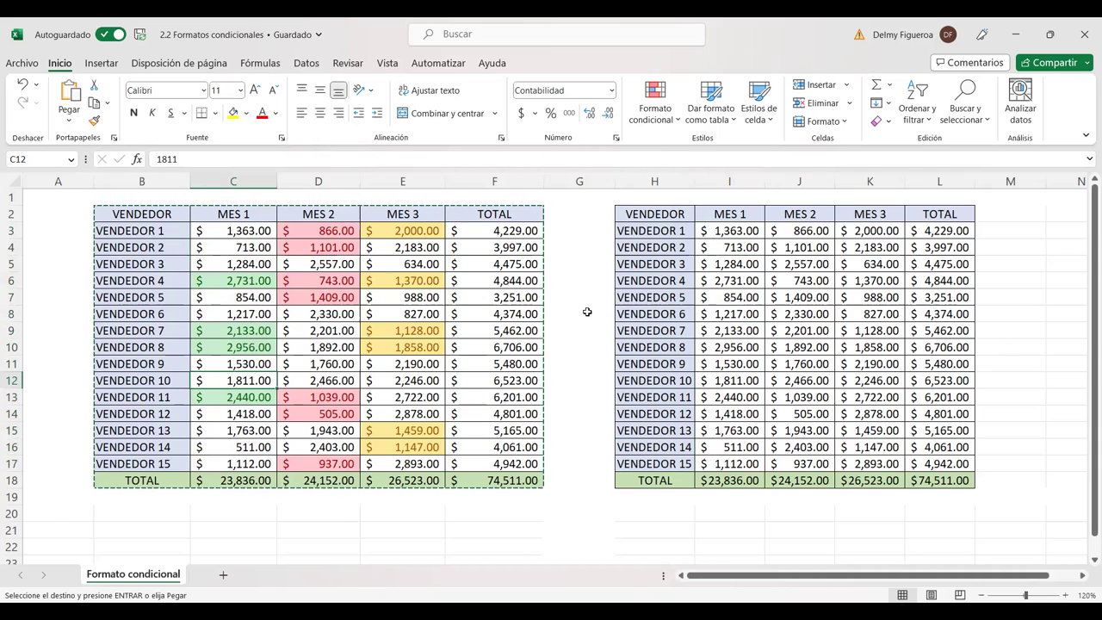
text(2111)
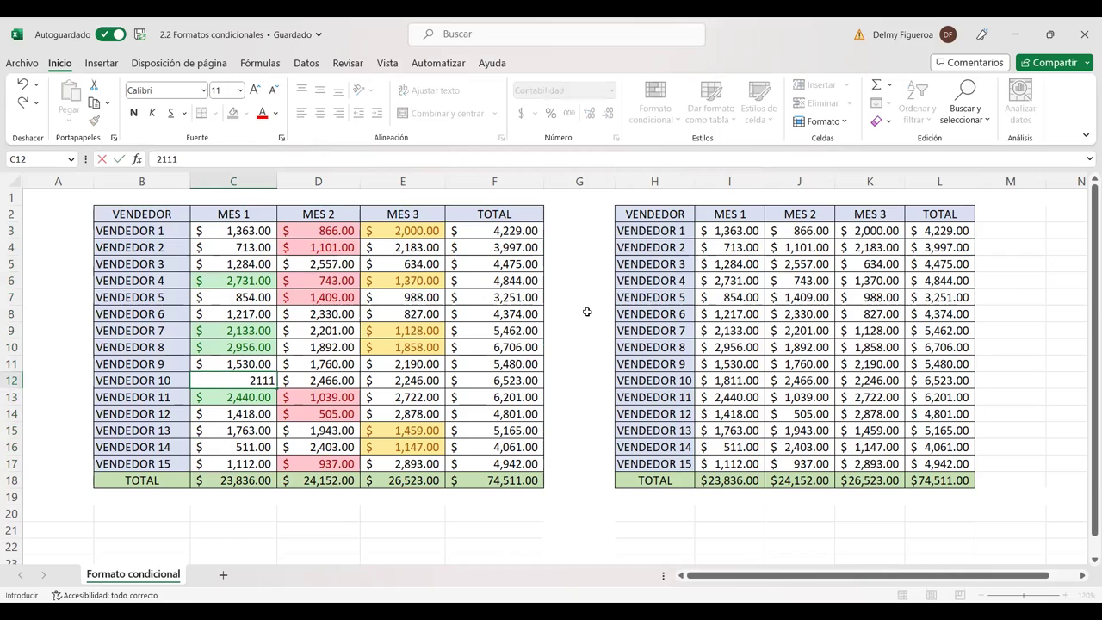
key(Return)
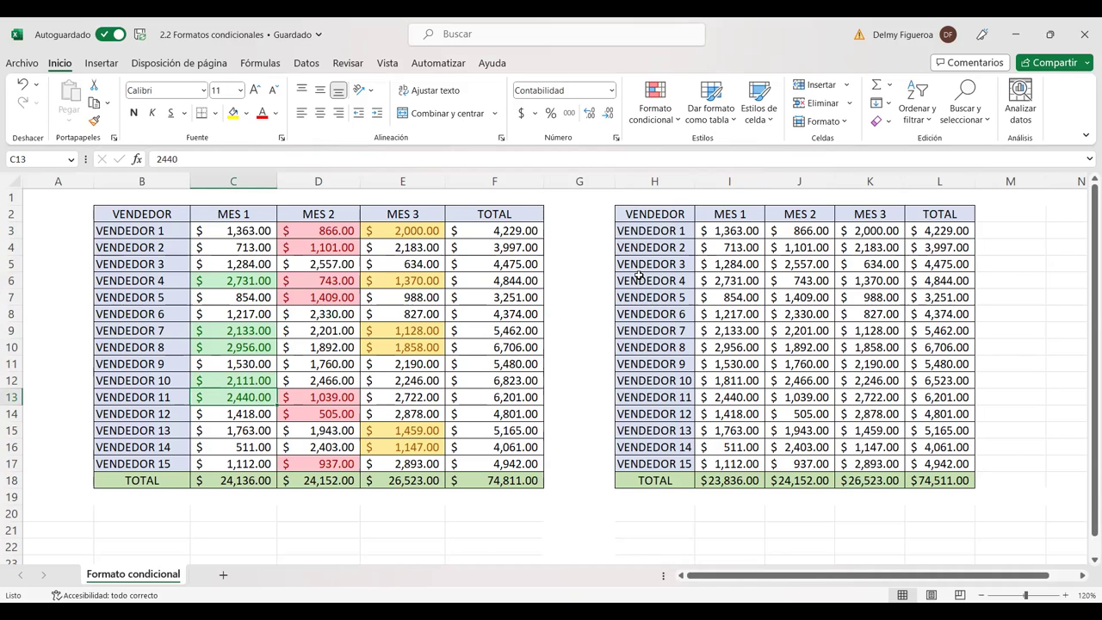
Step: Delete columns H through M to remove the old copy of the table
click(675, 182)
drag(959, 216, 986, 198)
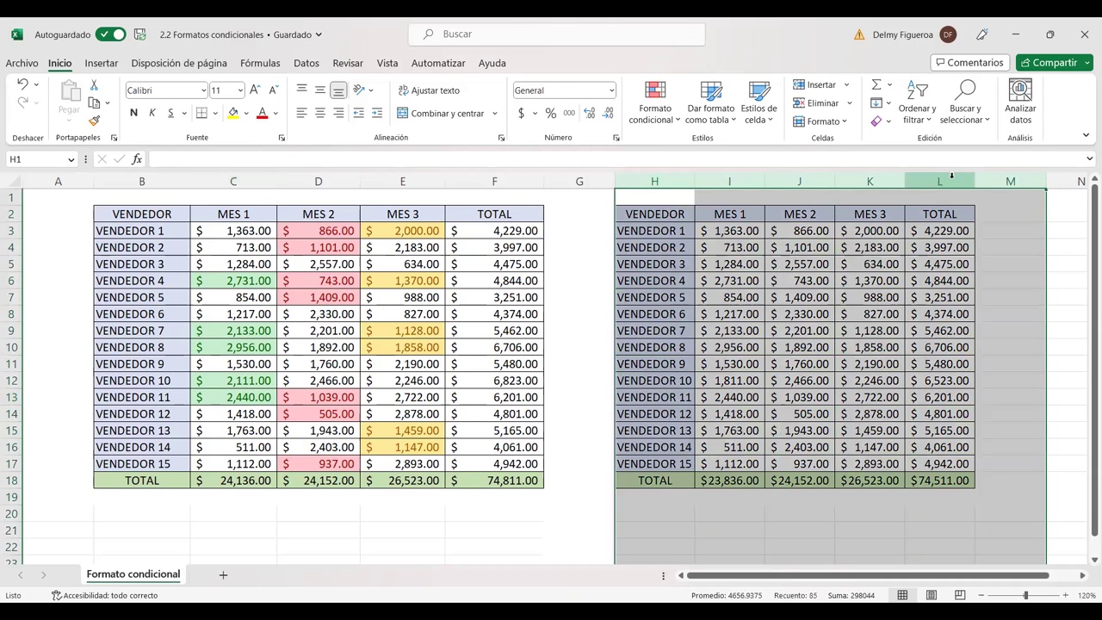
right_click(851, 456)
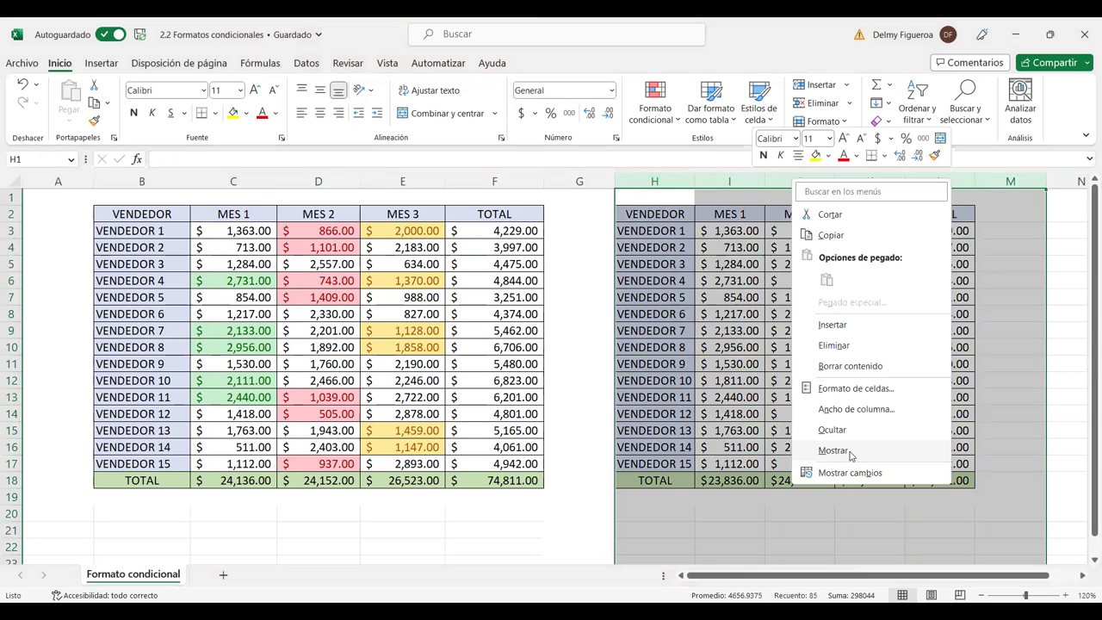
click(859, 347)
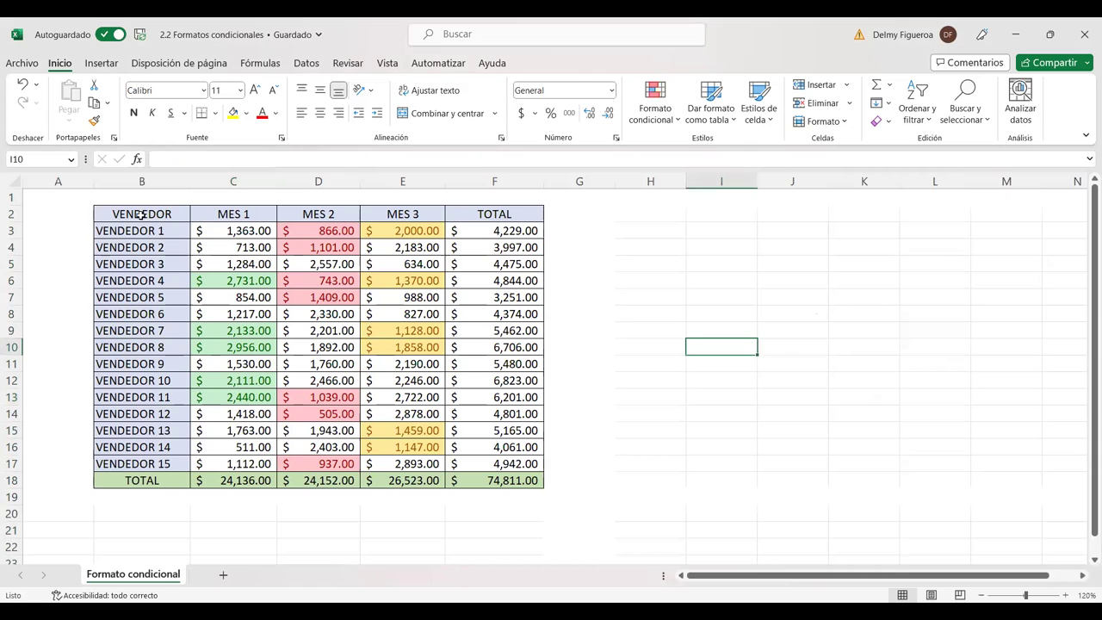
Step: Copy B2:F18 to H2 and auto-fit the column widths so vendor names fit
drag(148, 214, 517, 481)
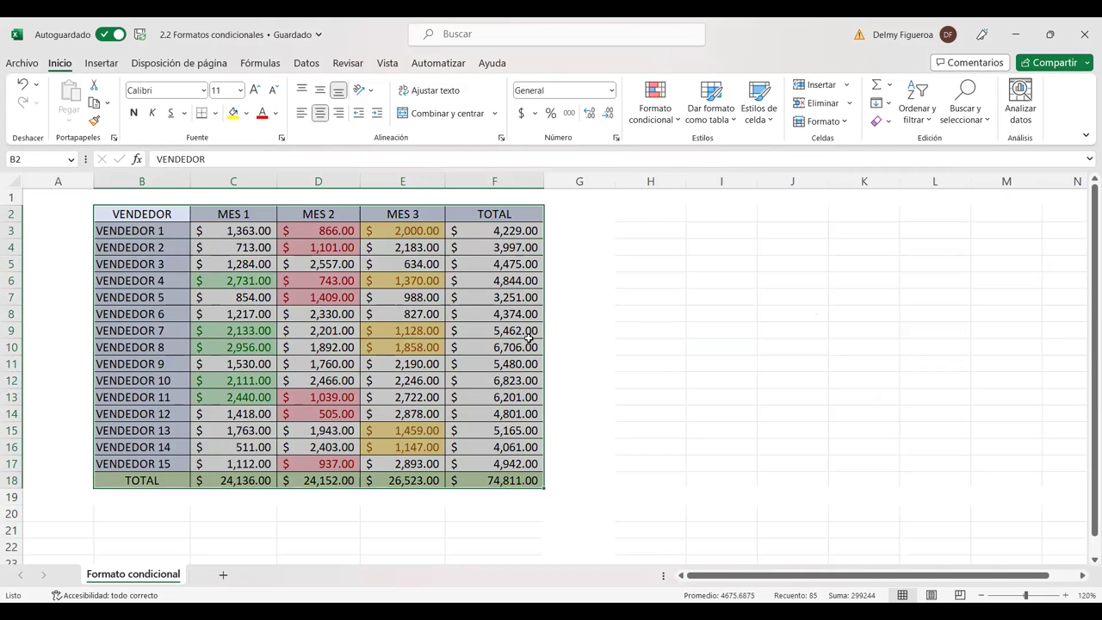
key(ctrl+c)
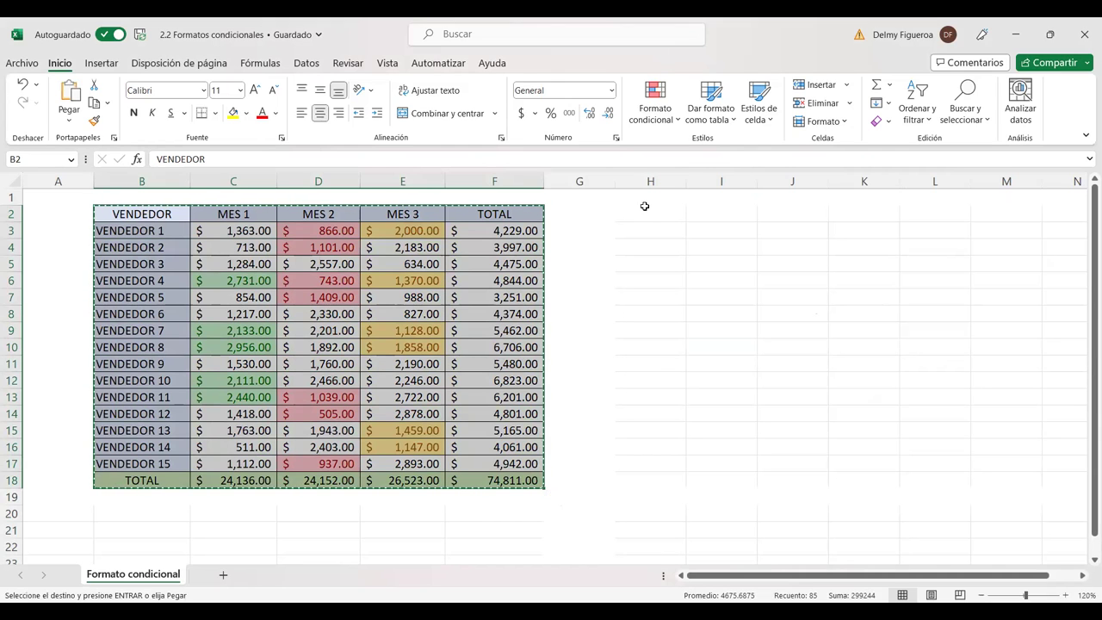
click(654, 216)
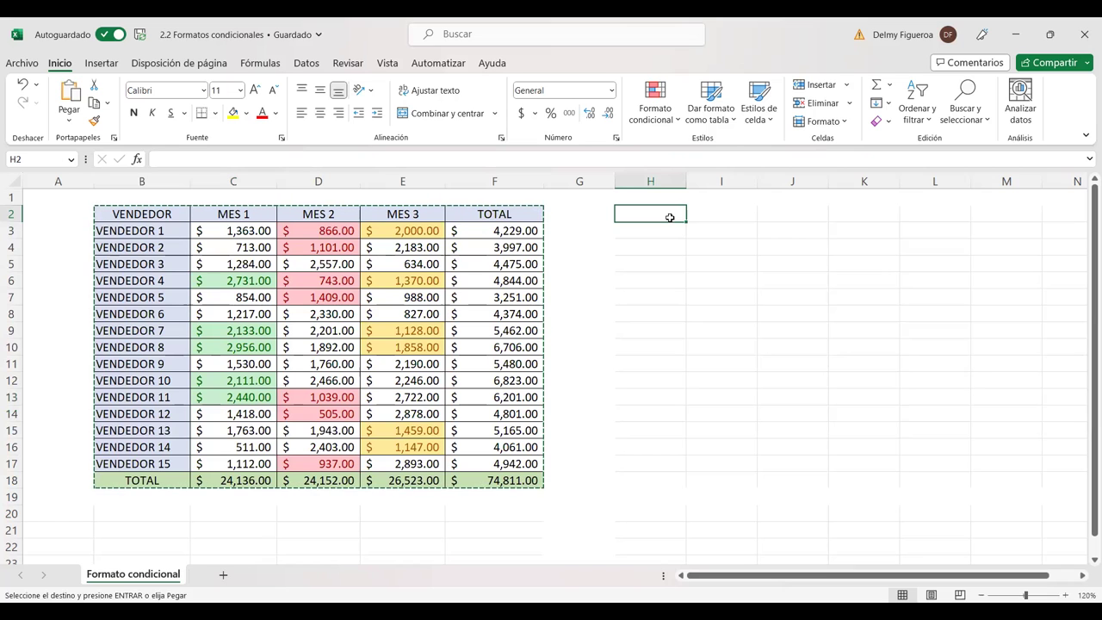
key(ctrl+v)
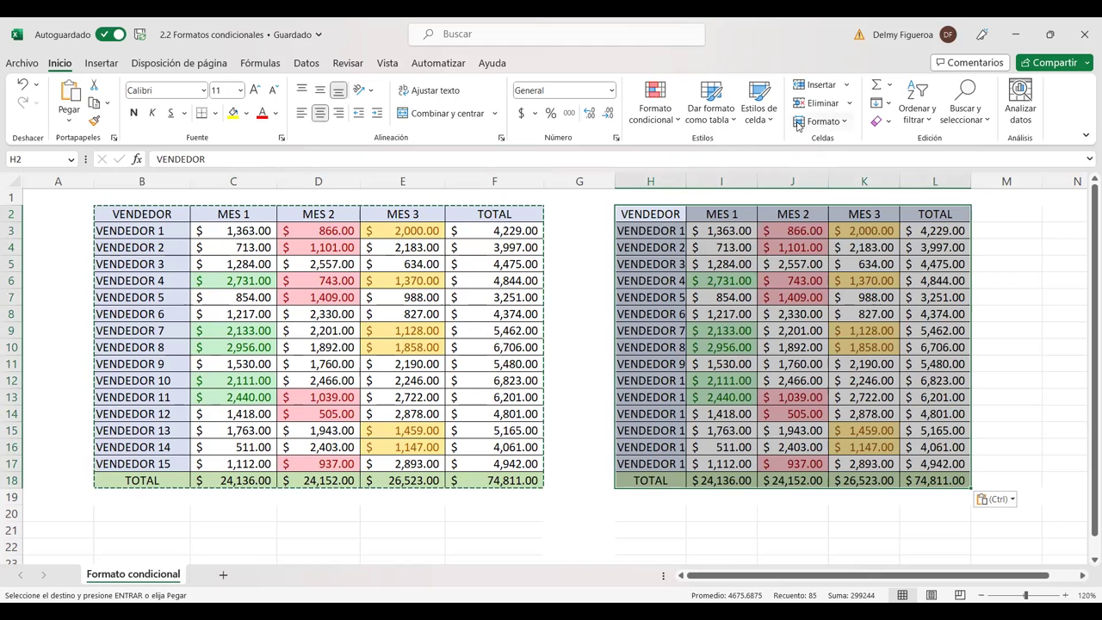
click(848, 123)
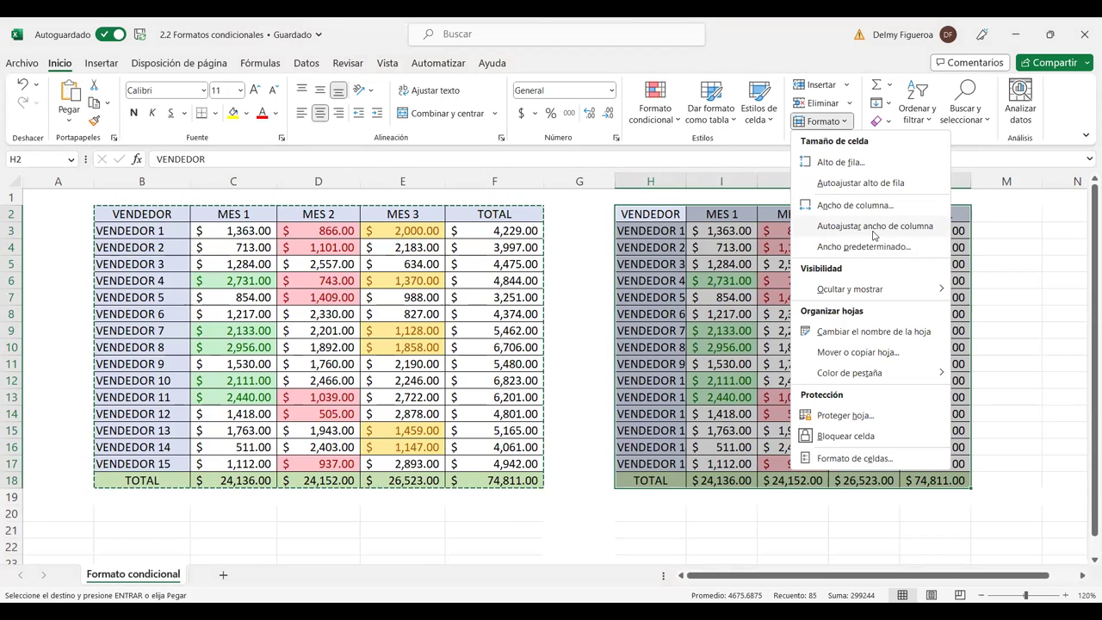
click(873, 230)
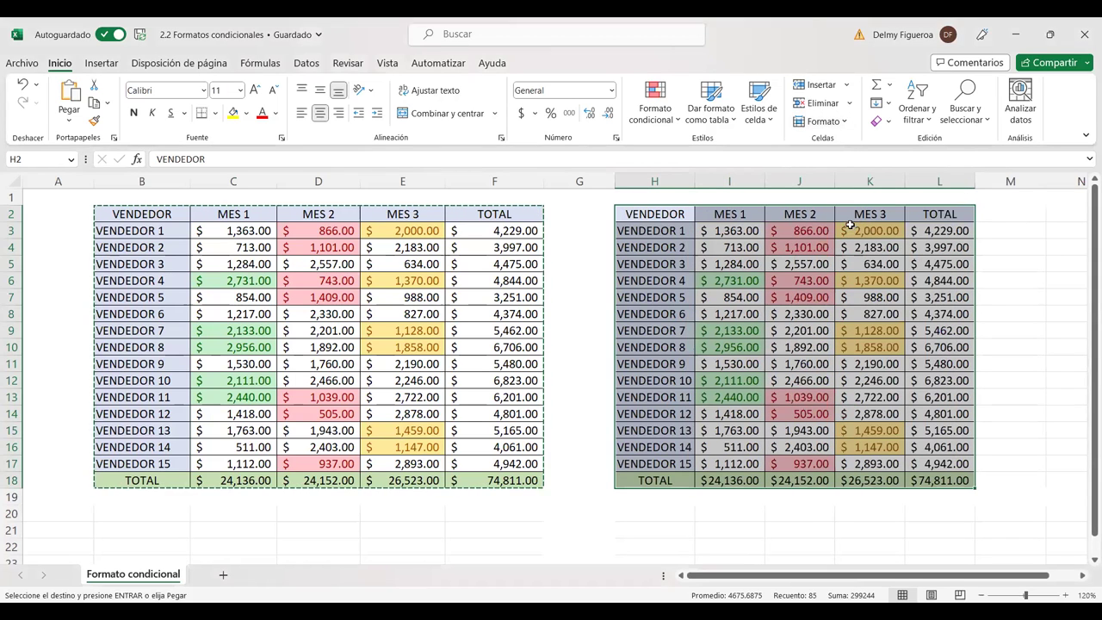
Step: Clear the highlight rules from the copied table in H2:L18
click(678, 116)
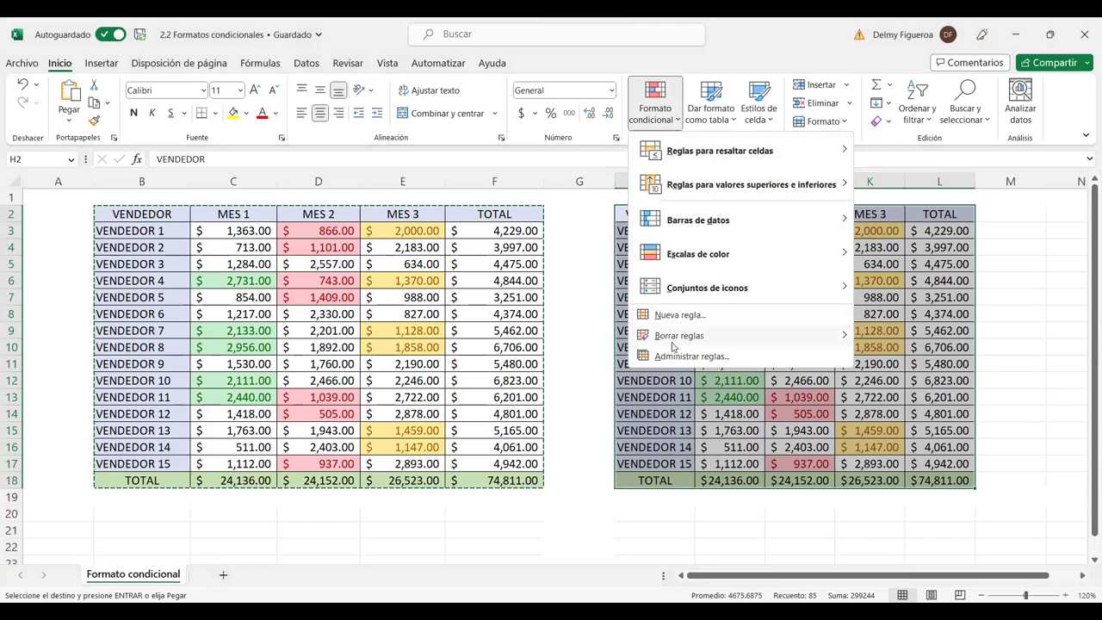
mouse_move(679, 338)
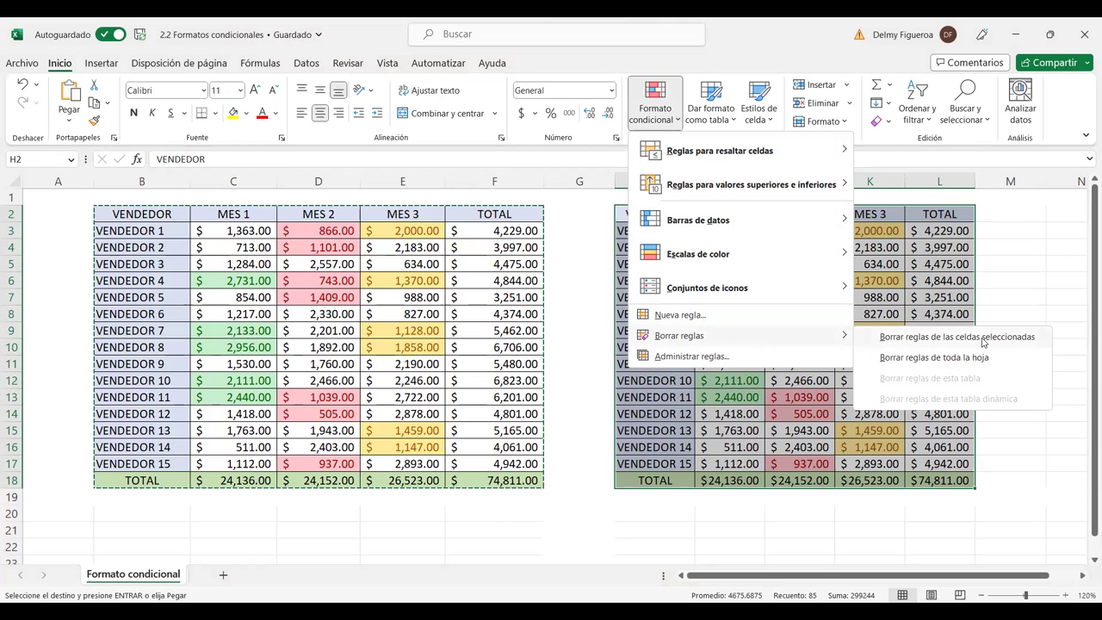
click(983, 338)
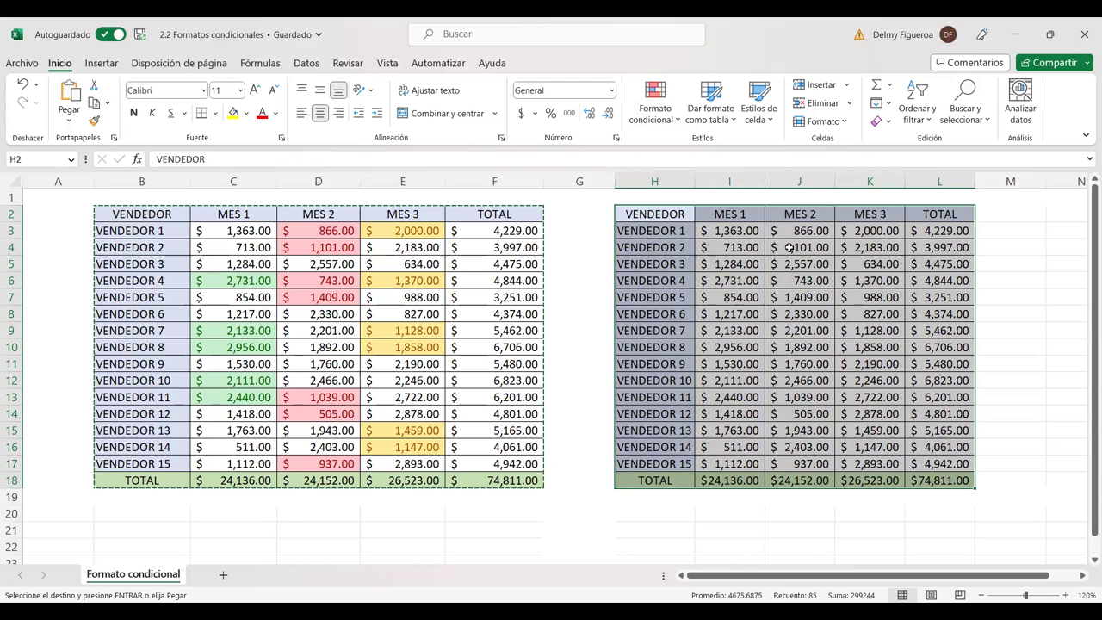
Step: Select cell I3 and browse the conditional formatting menu without applying a rule
click(740, 230)
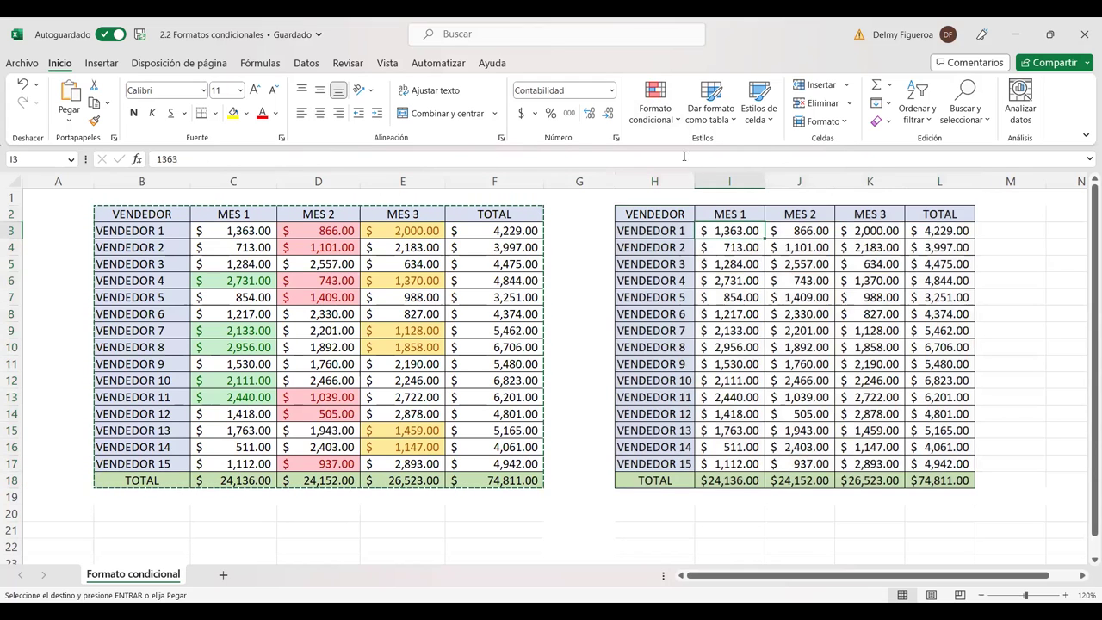
click(654, 103)
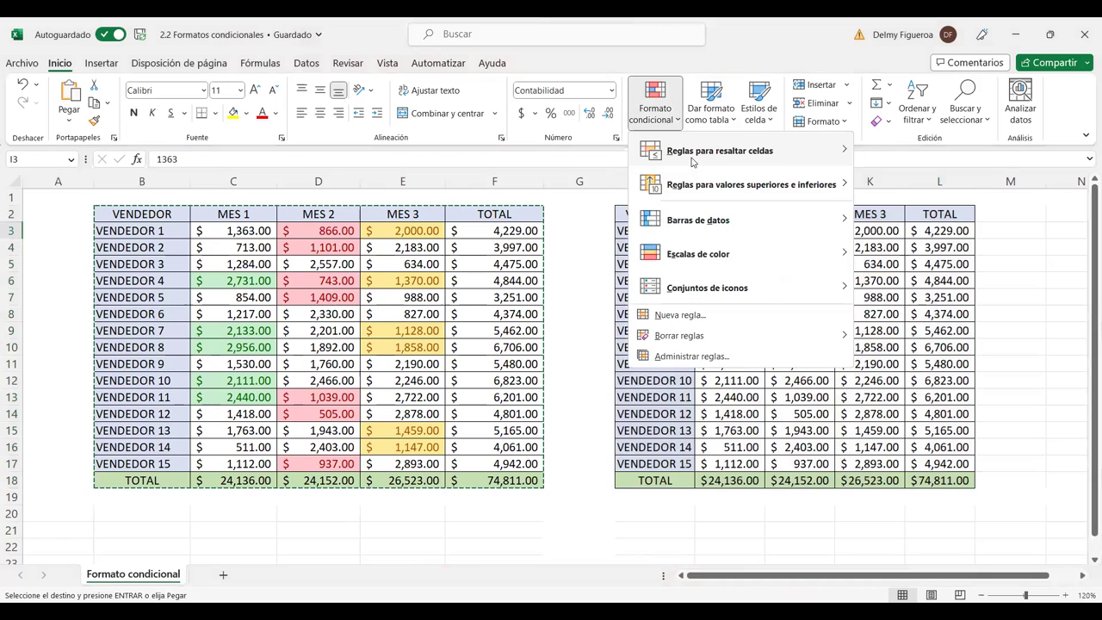
mouse_move(692, 162)
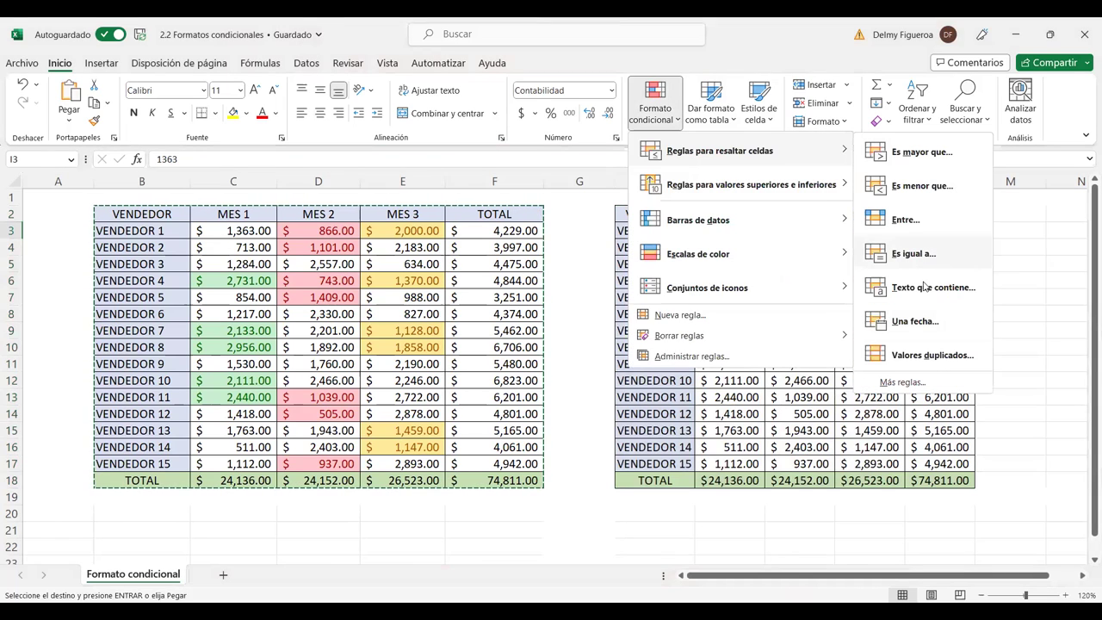
key(Escape)
click(815, 245)
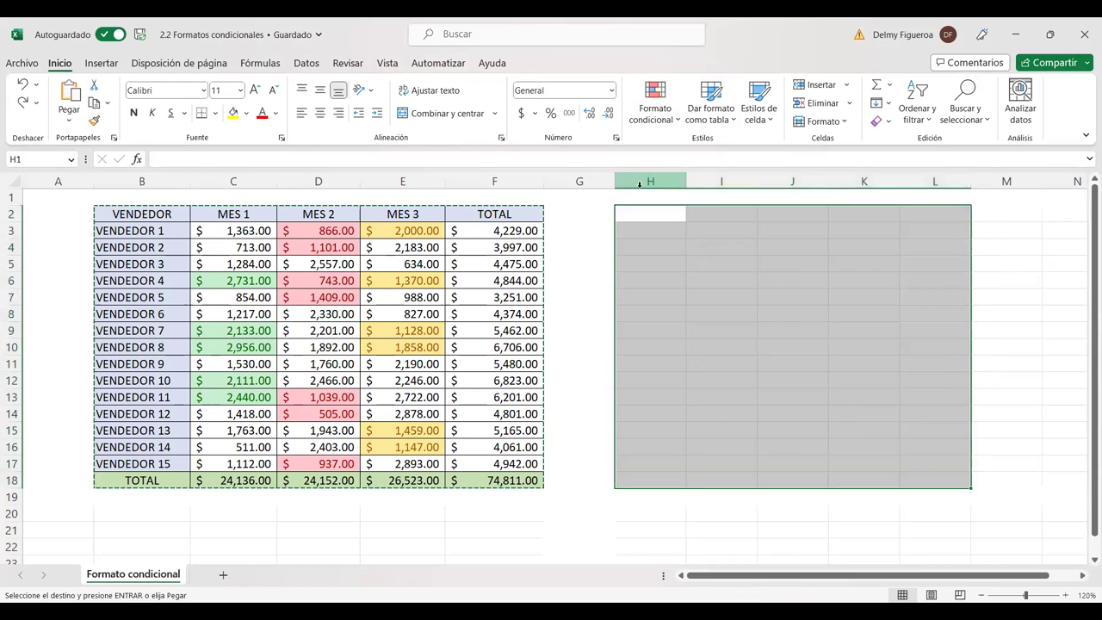
Step: Delete the contents of the columns beside the original table
drag(639, 183, 1076, 181)
key(Delete)
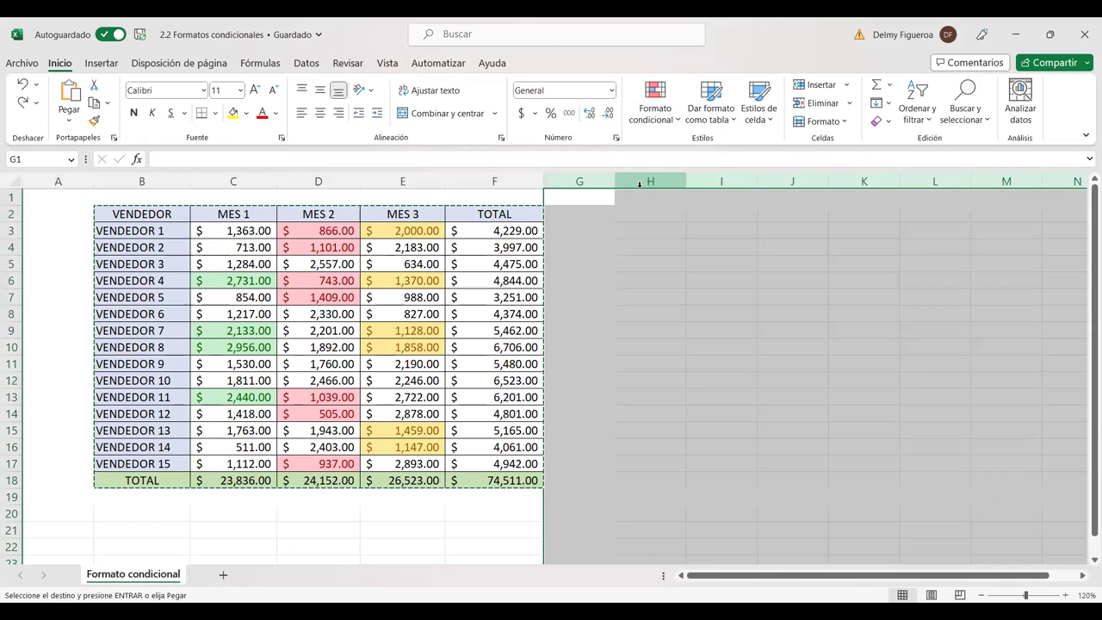
click(716, 315)
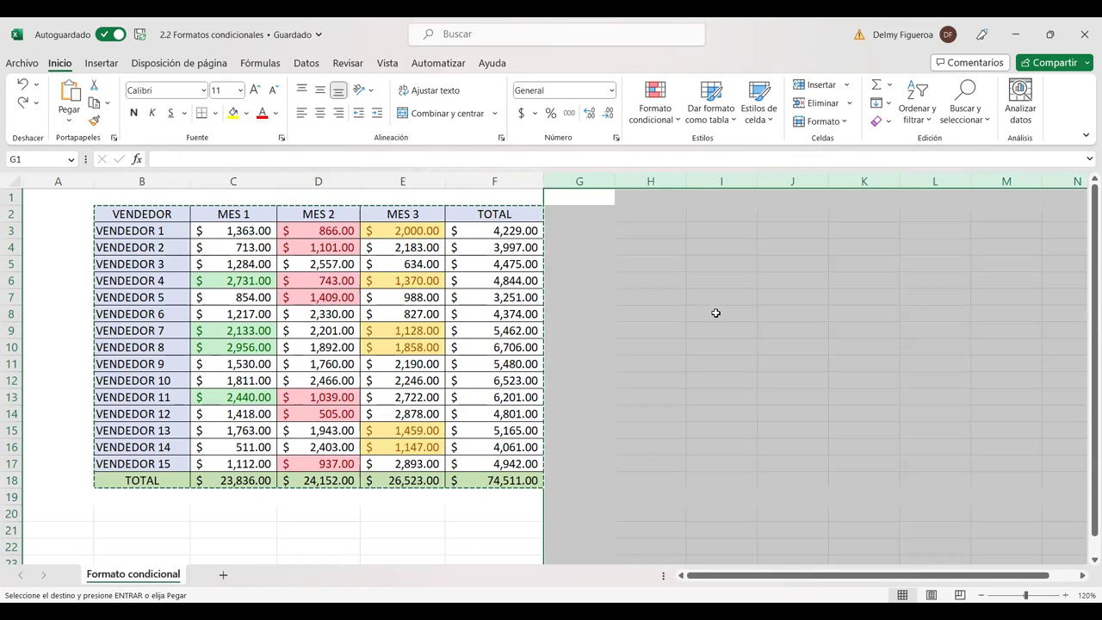
Step: Hide column G and every column to its right
click(589, 176)
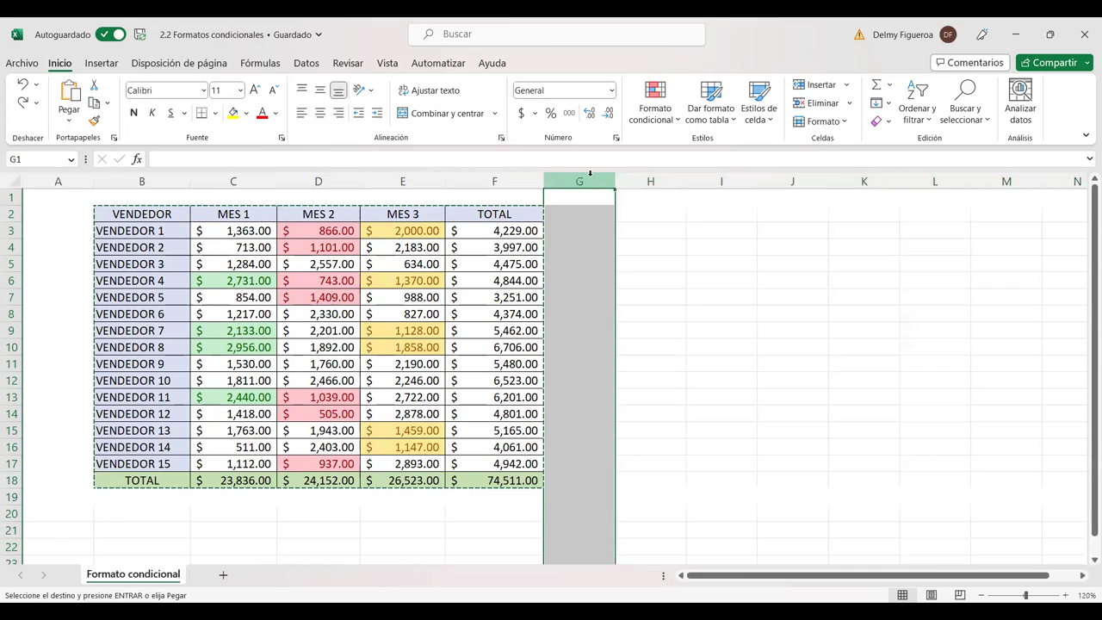
key(Escape)
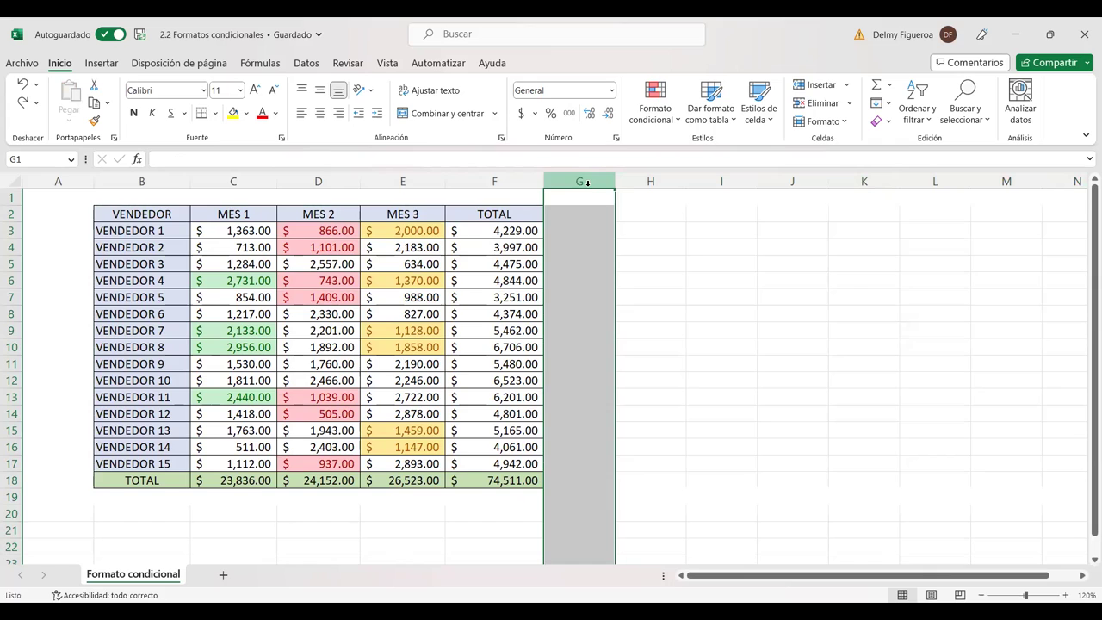
key(ctrl+shift+Right)
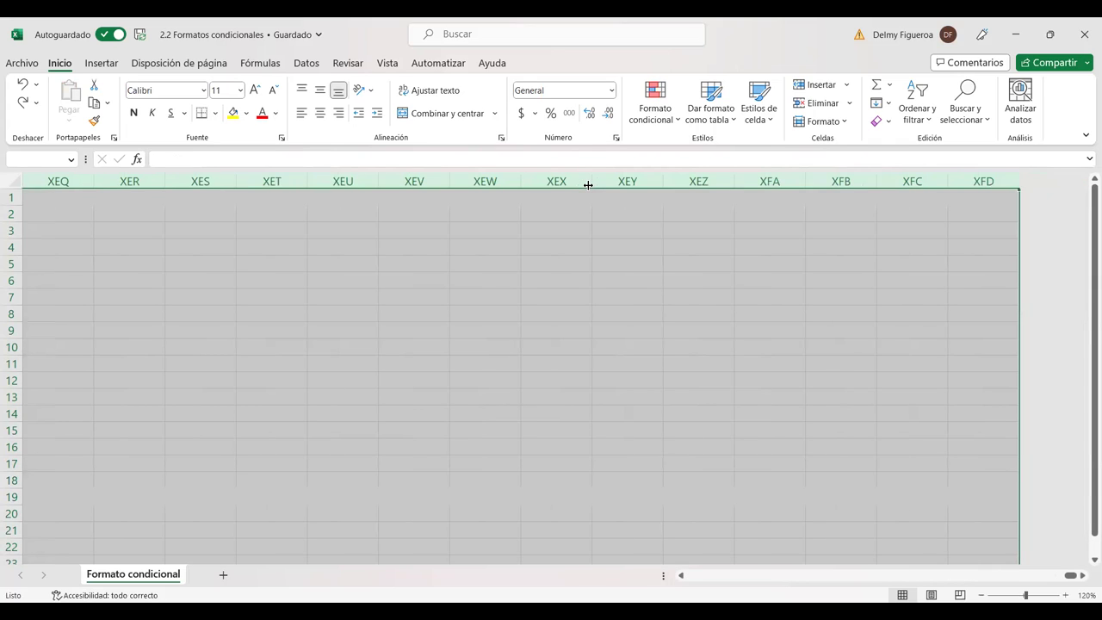
right_click(588, 185)
click(672, 445)
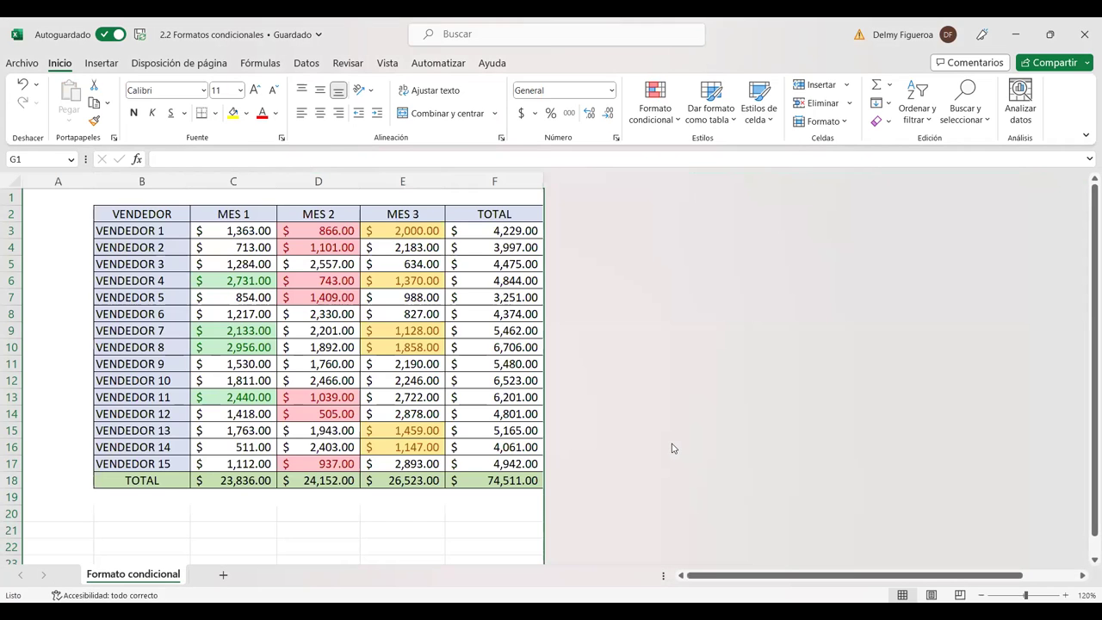
key(ctrl+Home)
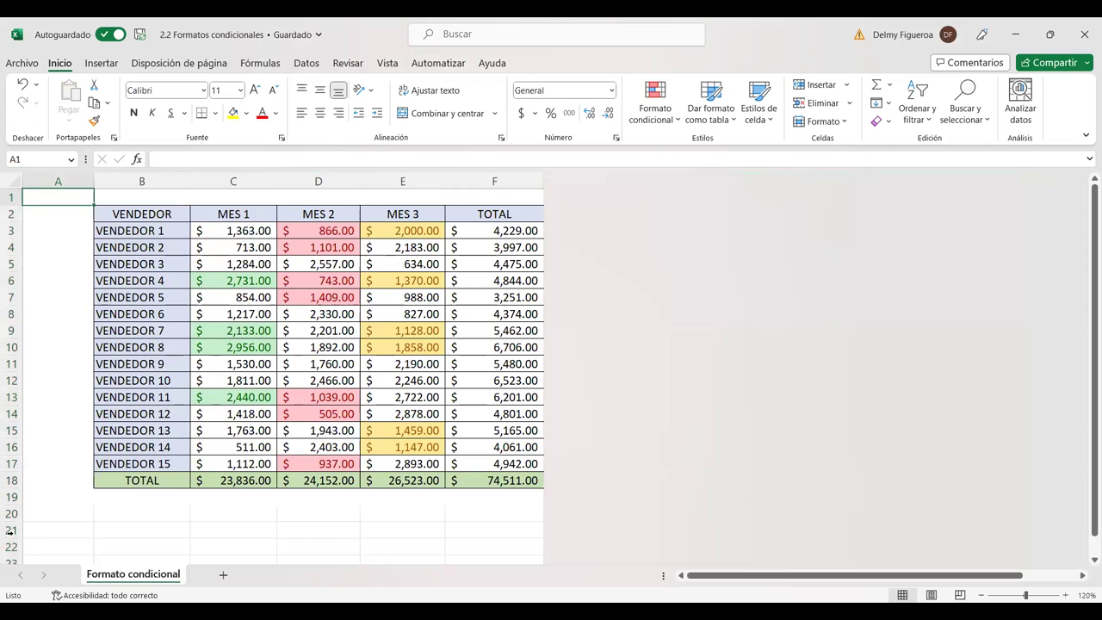
Step: Hide every row from row 21 down to the last row
drag(11, 533, 17, 535)
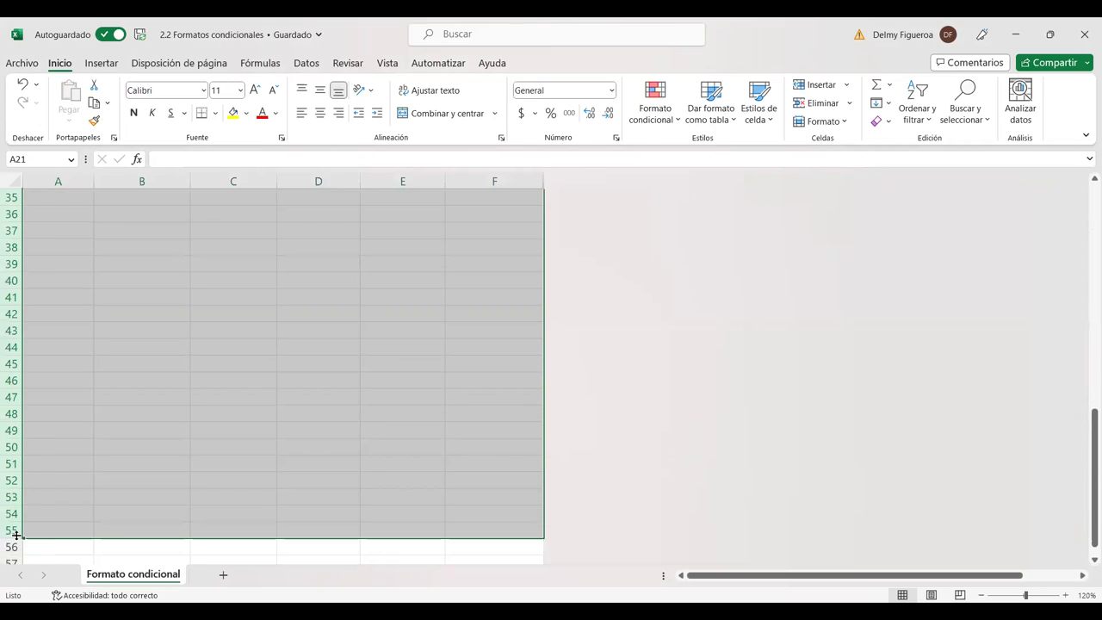
key(ctrl+shift+Down)
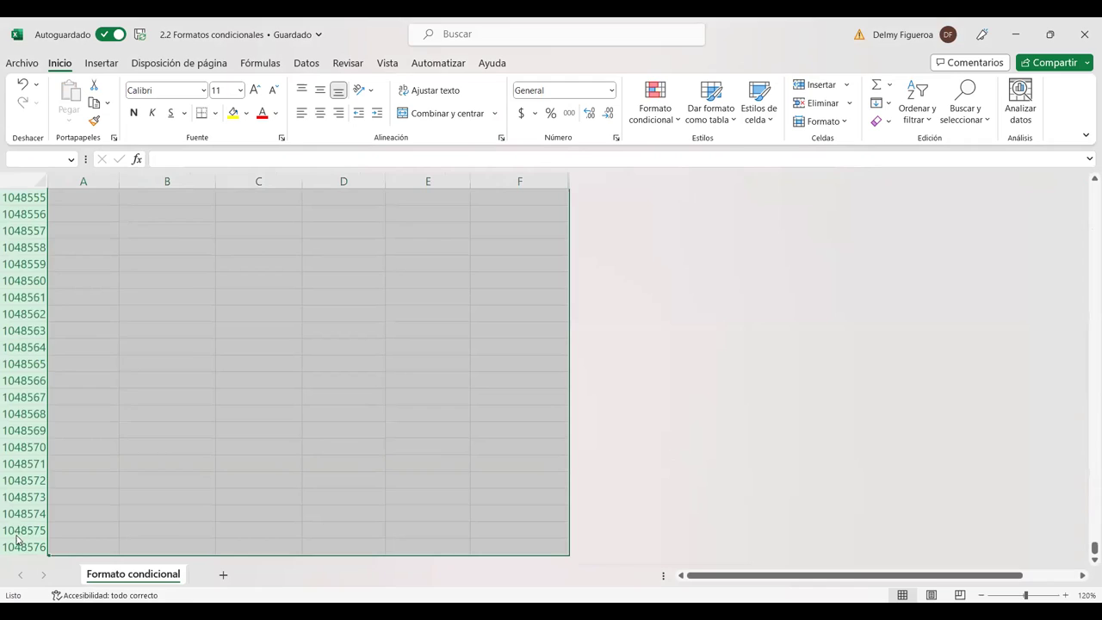
right_click(17, 539)
click(86, 484)
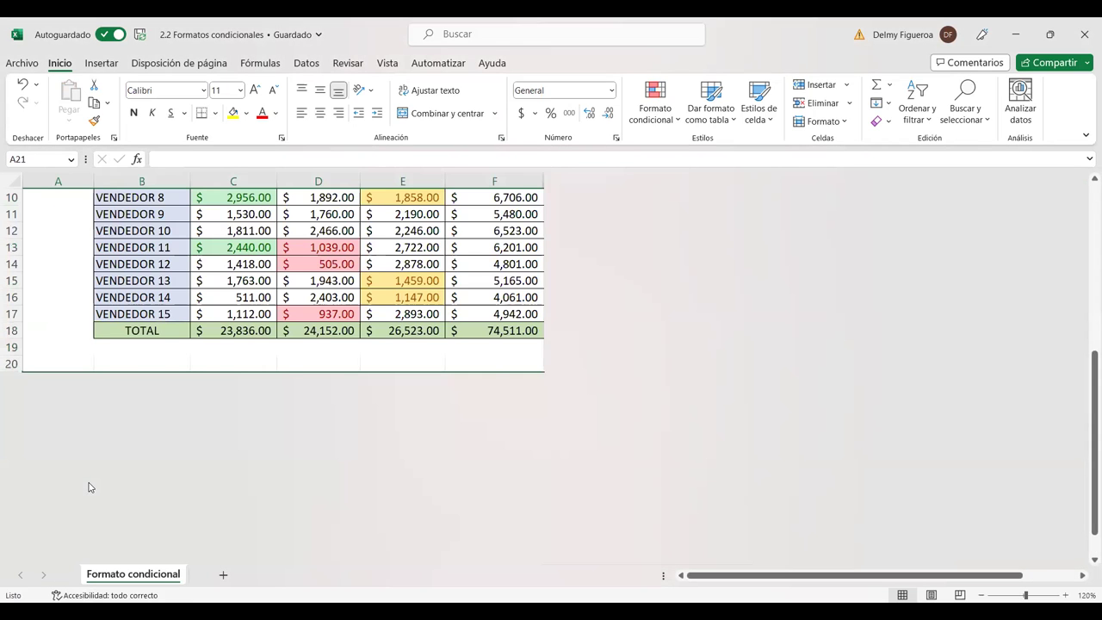
key(ctrl+Home)
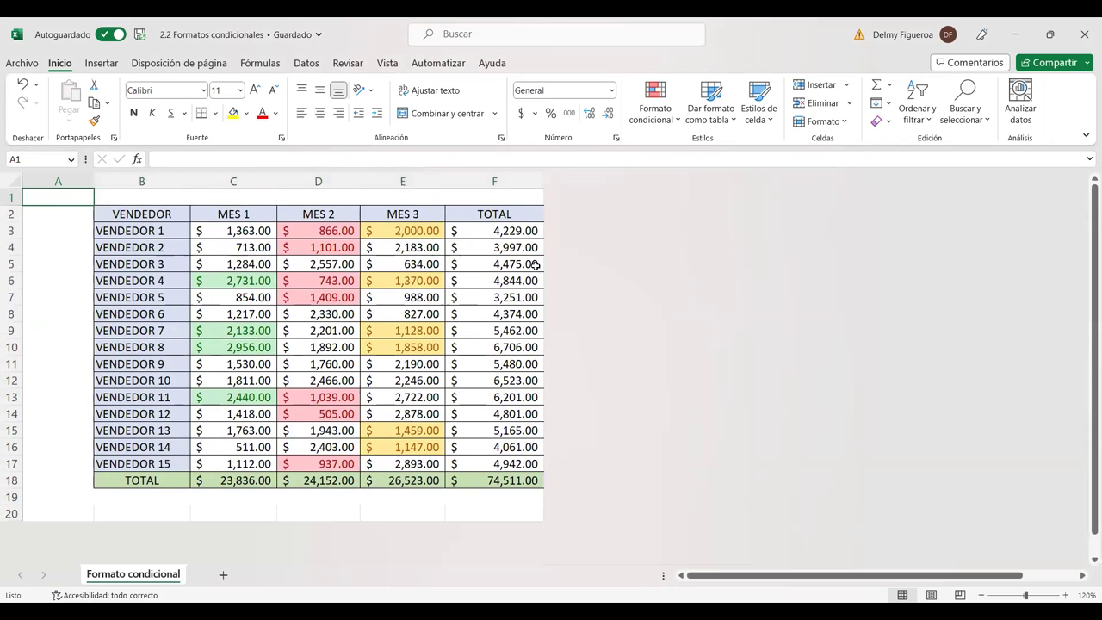
Step: Unhide the columns after column F
click(517, 178)
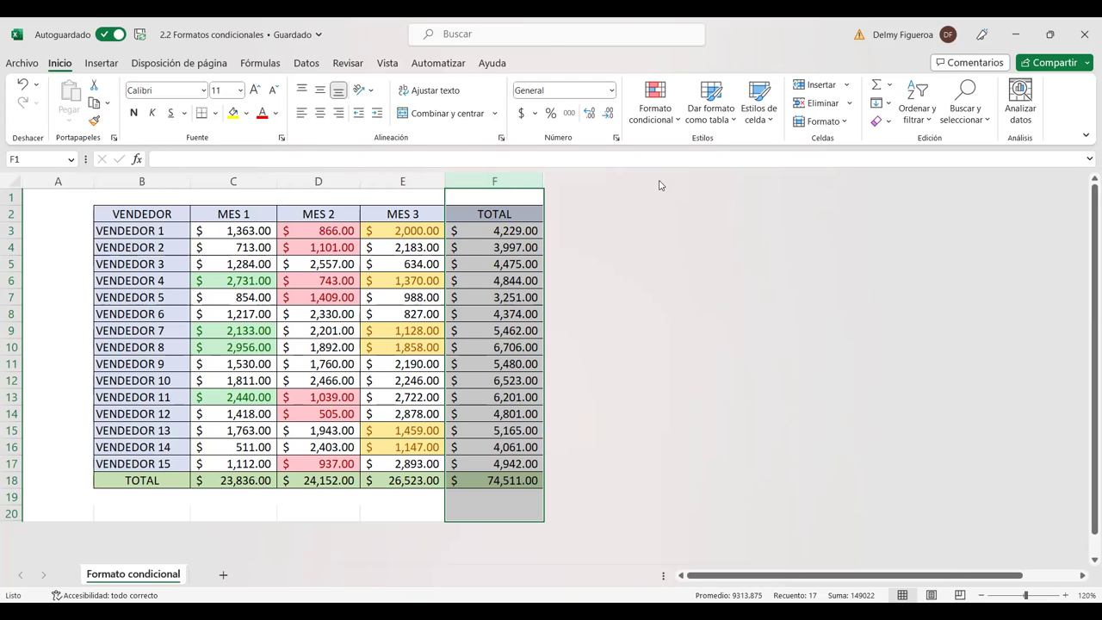
right_click(529, 180)
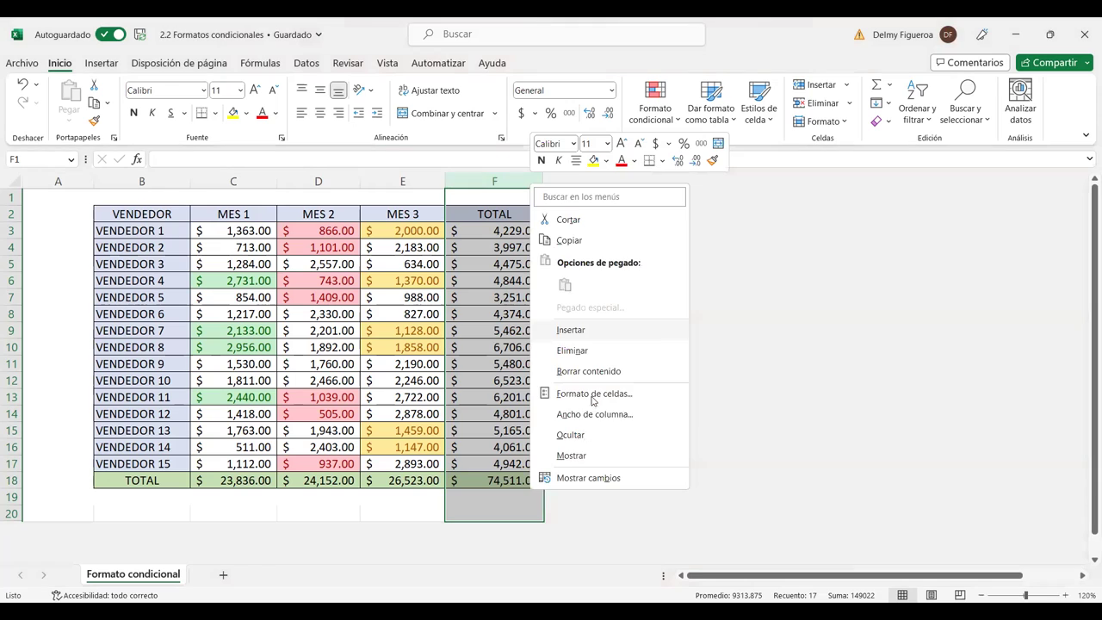
click(594, 465)
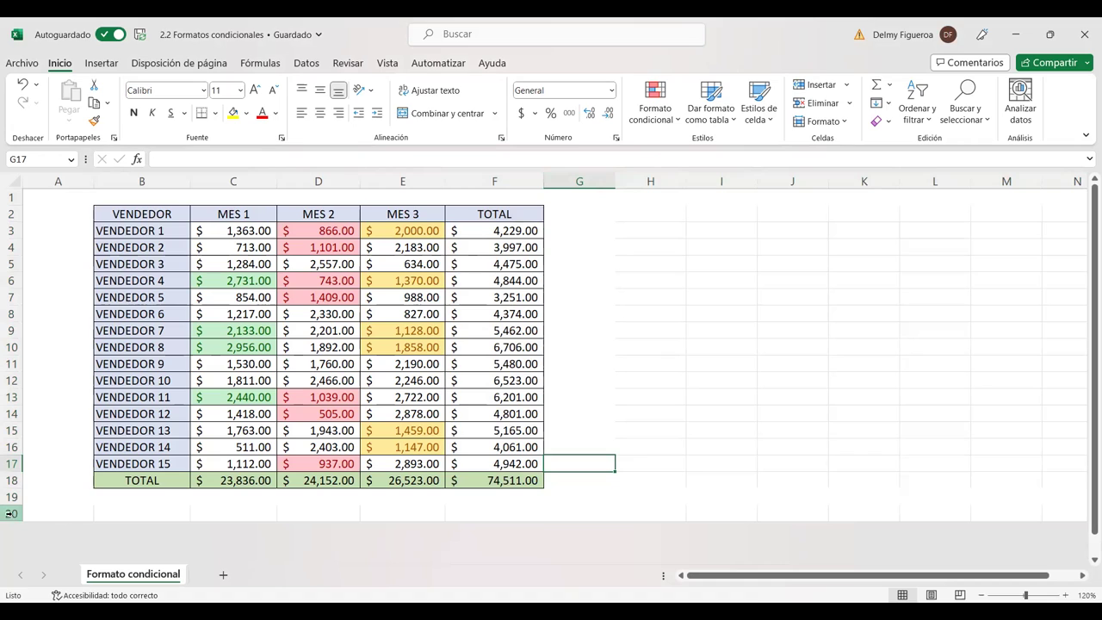
Step: Unhide the rows below row 20 using the row 19–20 selection
click(12, 496)
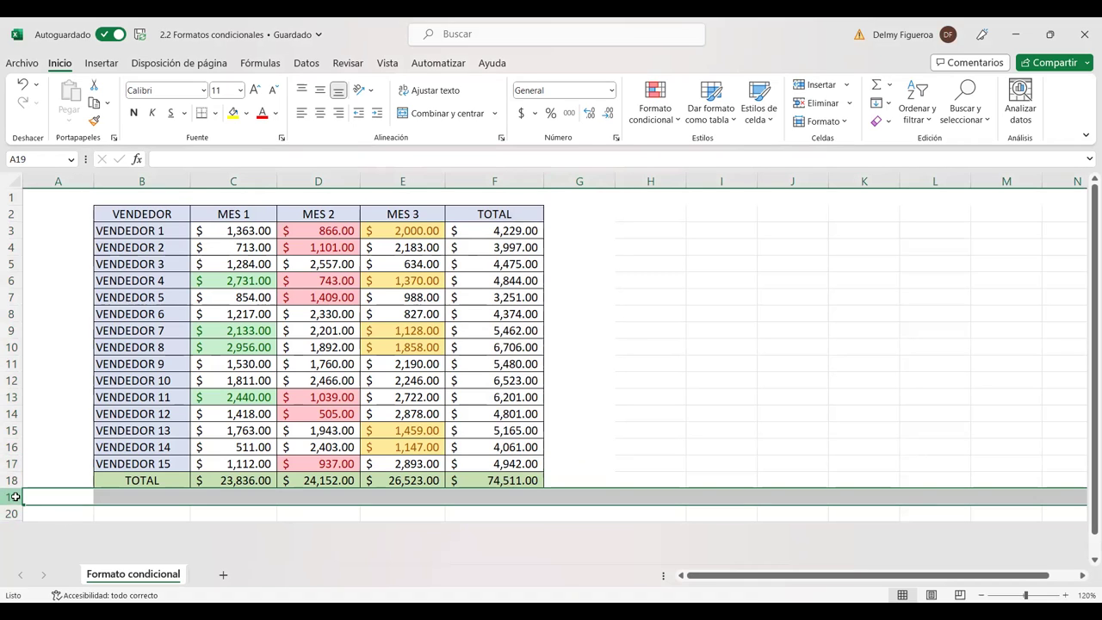
shift+click(14, 514)
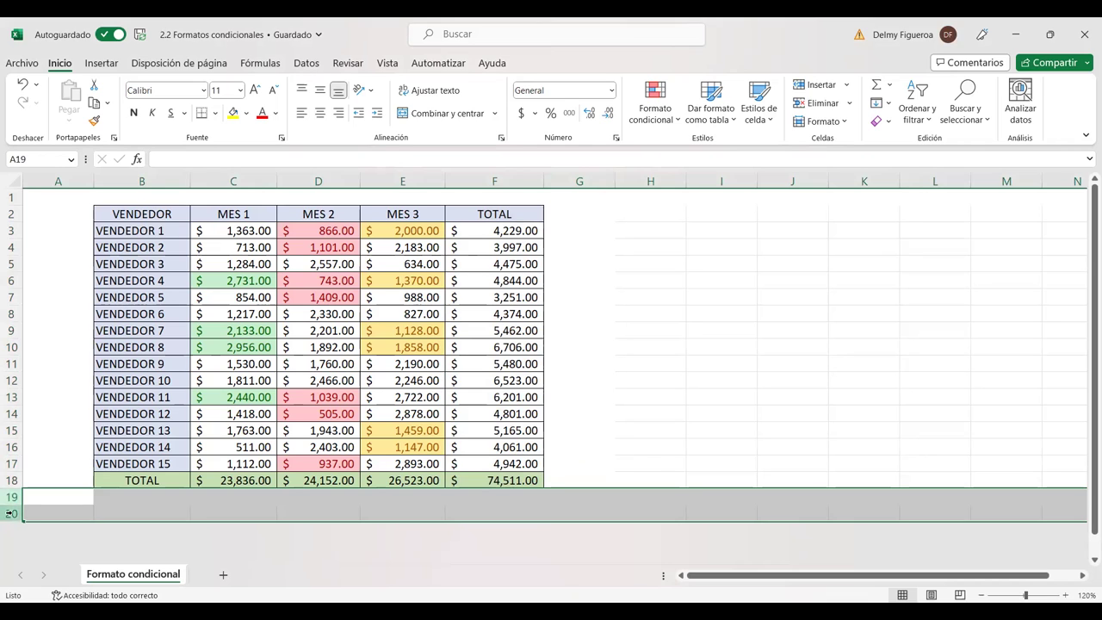
right_click(13, 514)
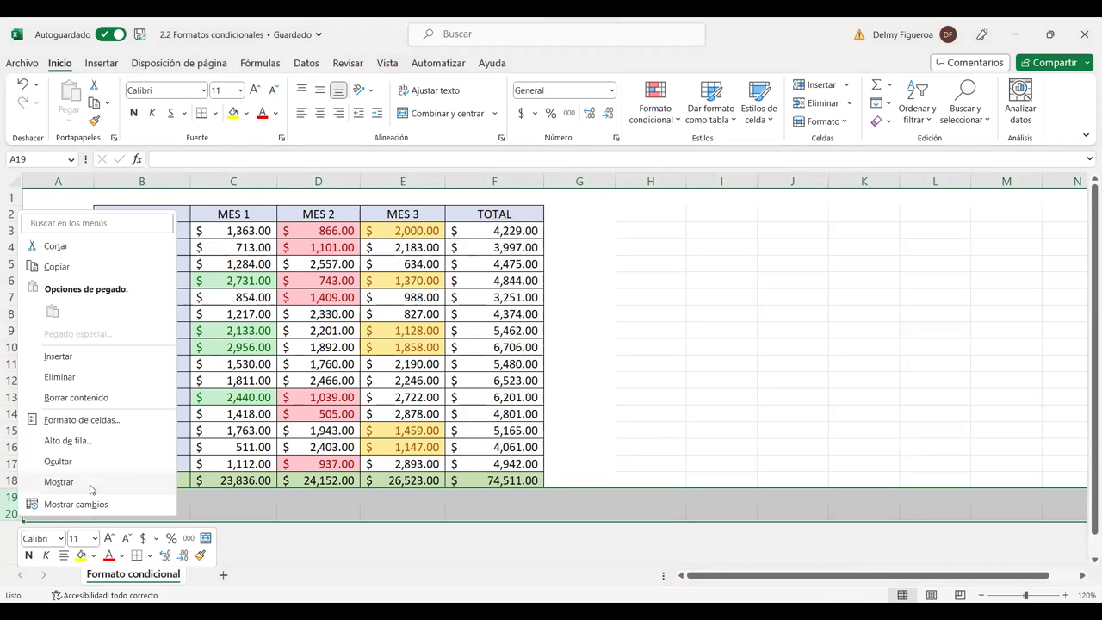
click(89, 484)
click(436, 514)
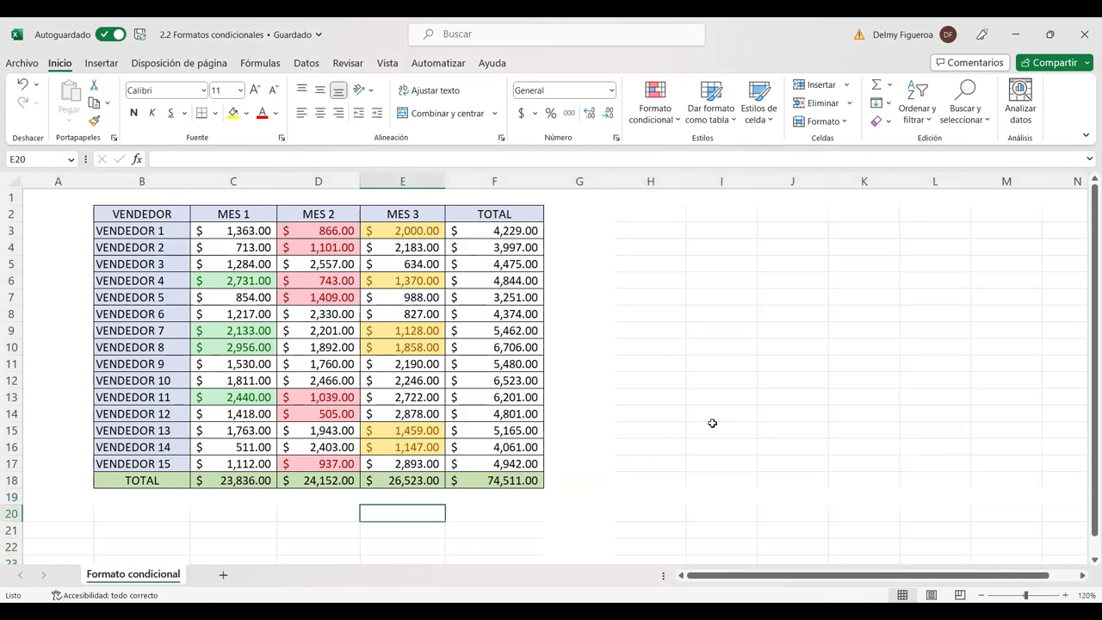
scroll(714, 423, down, 2)
scroll(718, 422, down, 1)
scroll(718, 422, up, 3)
Step: Copy the sales table B2:F18
mouse_move(151, 214)
mouse_down()
mouse_move(534, 282)
mouse_move(527, 480)
mouse_up()
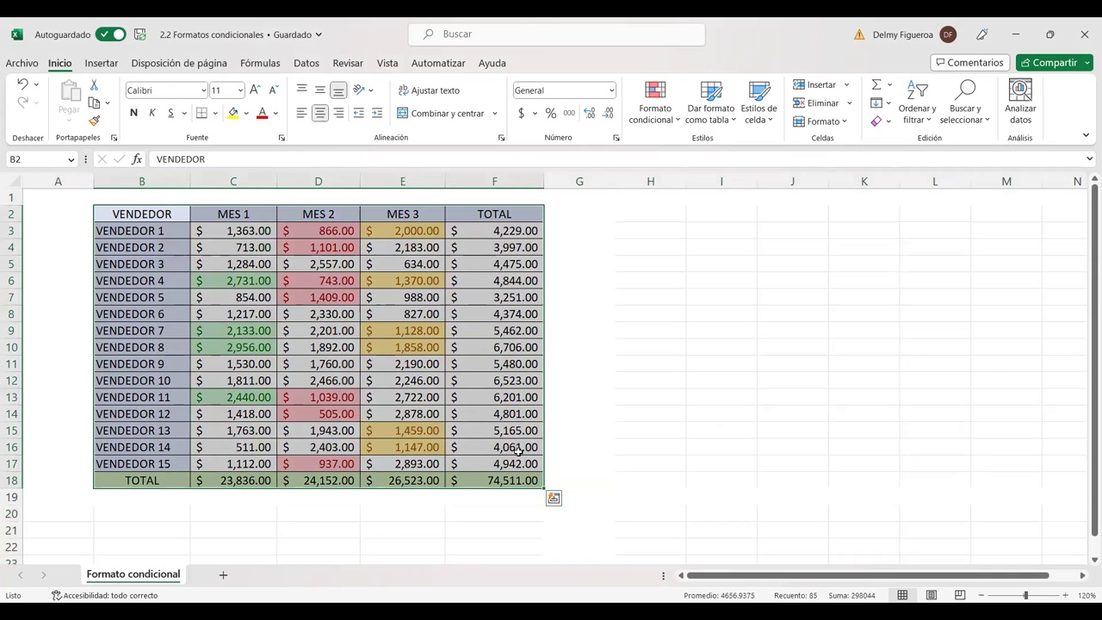
key(ctrl+c)
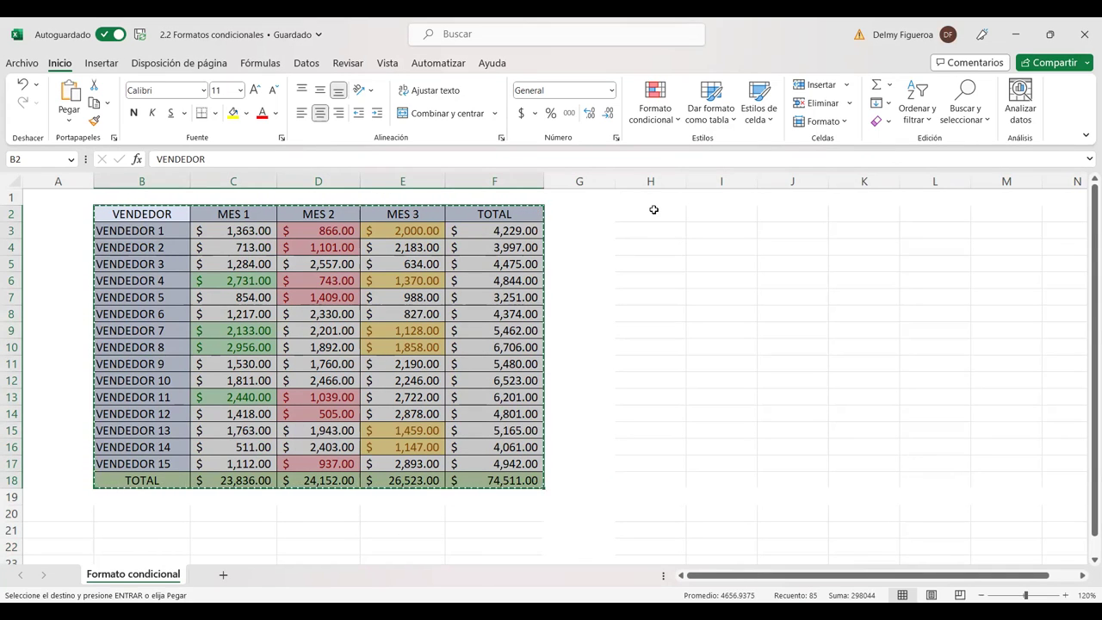
click(653, 210)
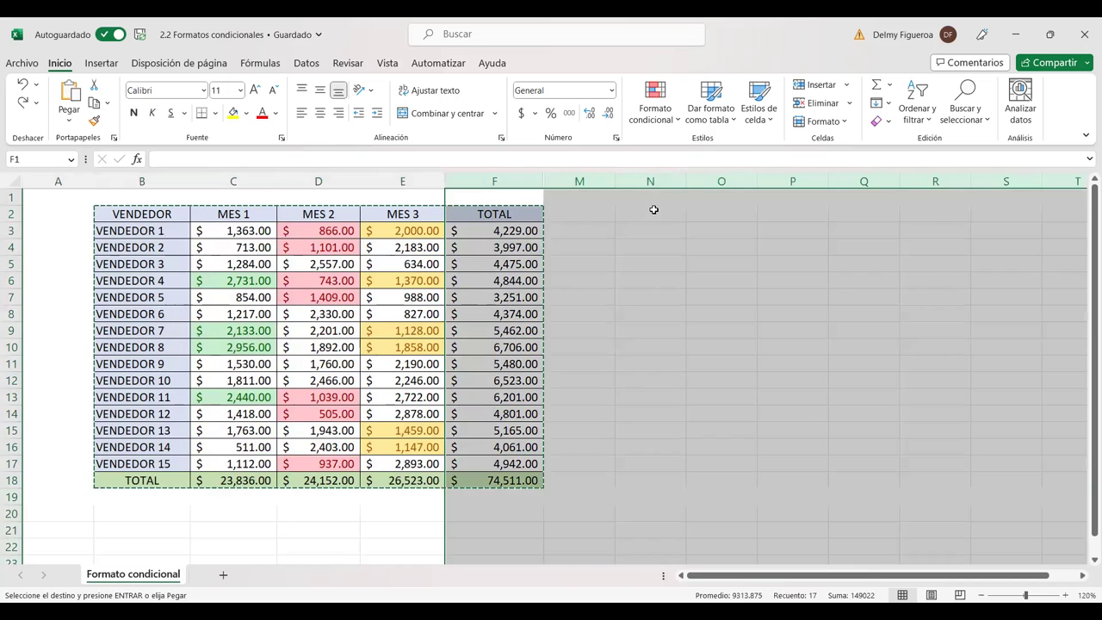
click(598, 368)
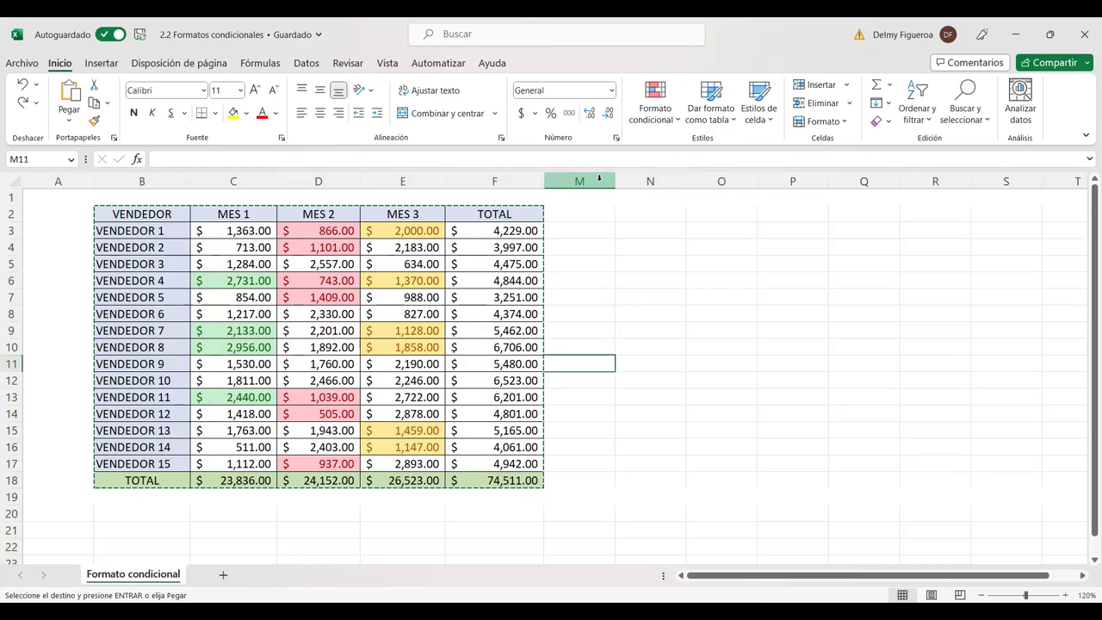
Step: Hide column M through the last column
click(600, 179)
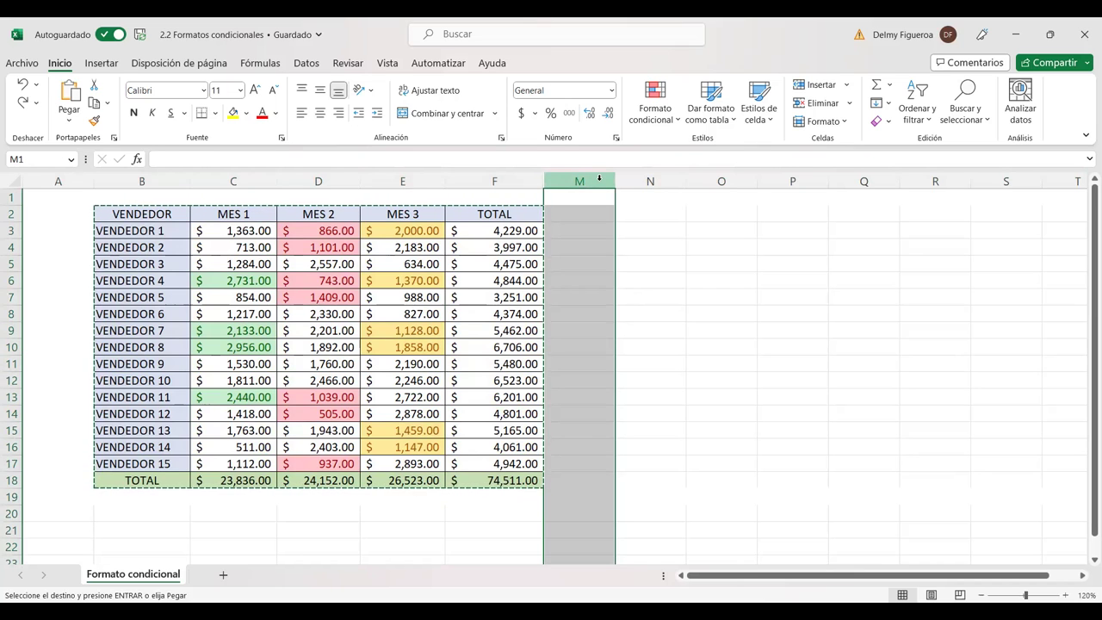
key(ctrl+shift+Right)
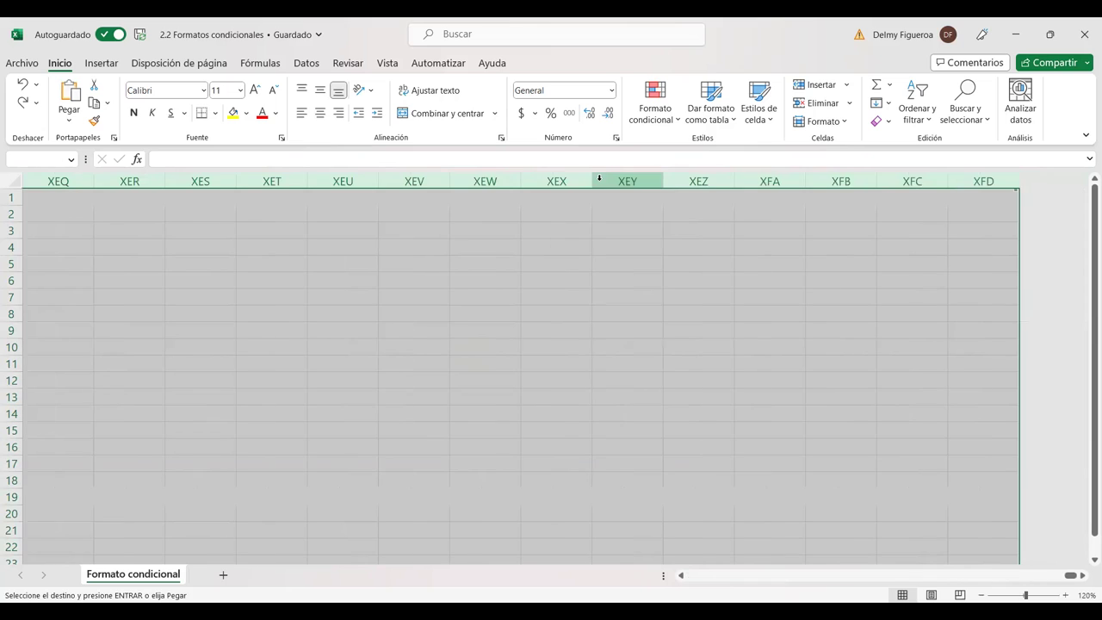
right_click(600, 185)
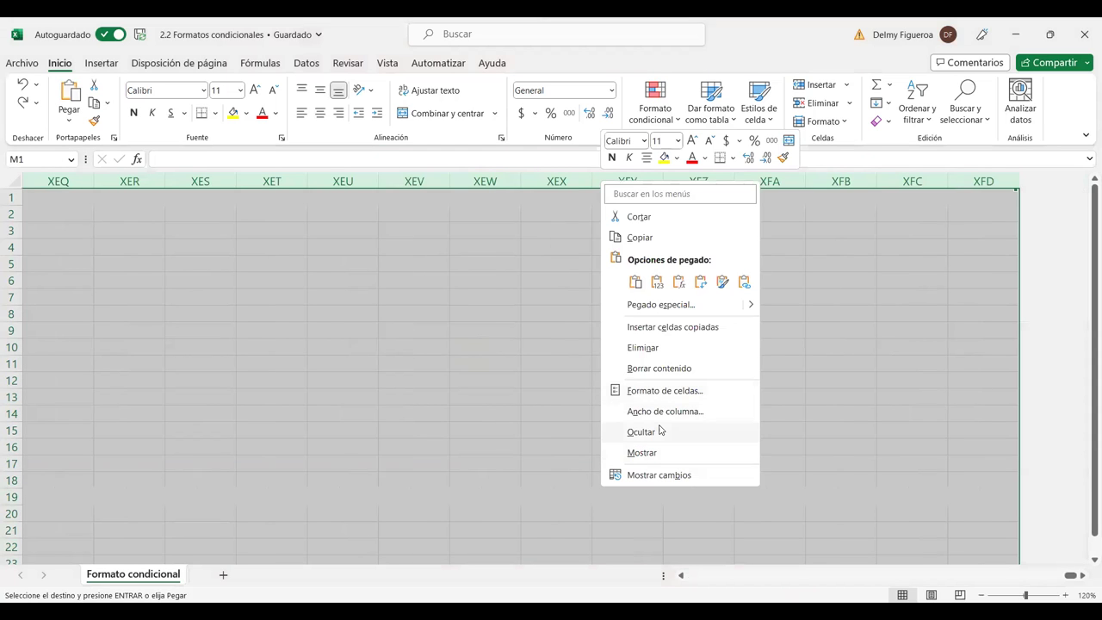
click(660, 431)
key(ctrl+Home)
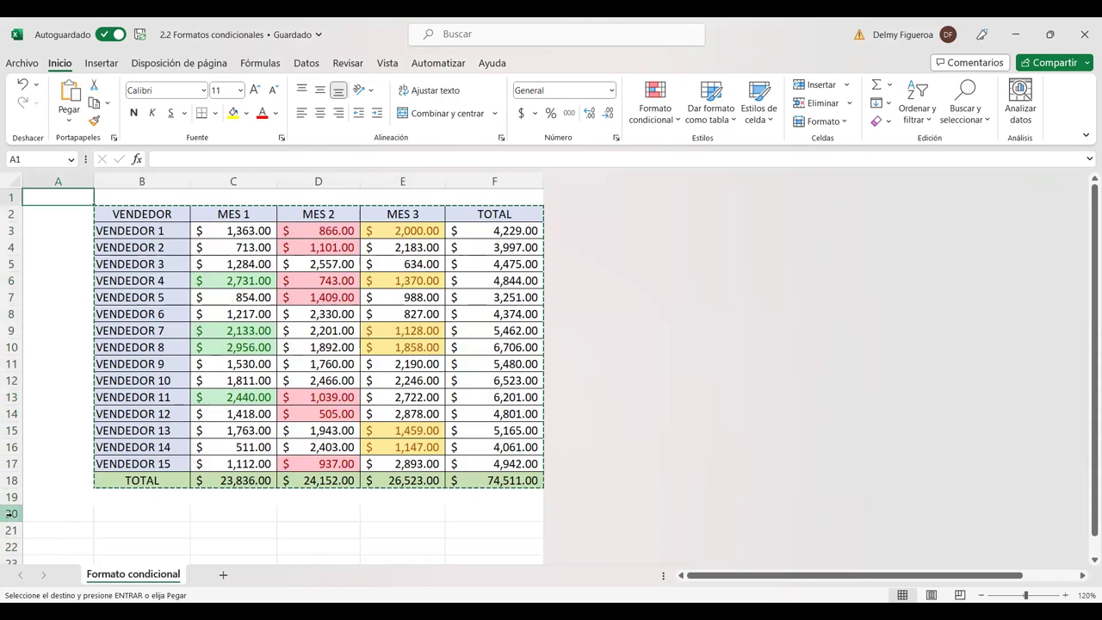
Step: Hide every row from row 20 down to the last row
drag(10, 513, 10, 554)
key(ctrl+shift+Down)
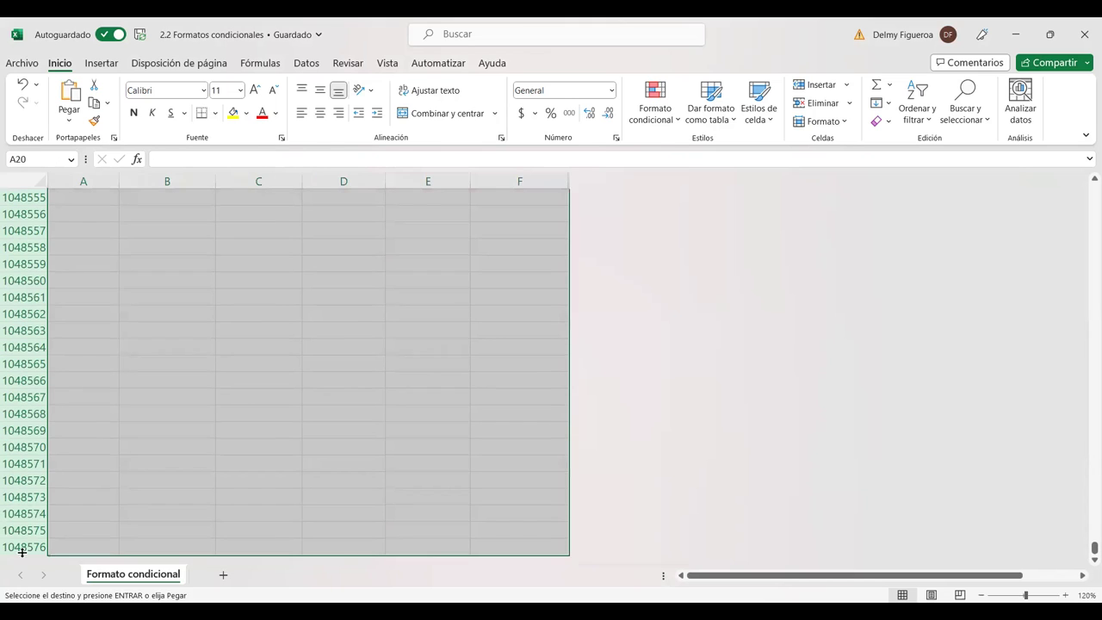
right_click(27, 493)
click(67, 439)
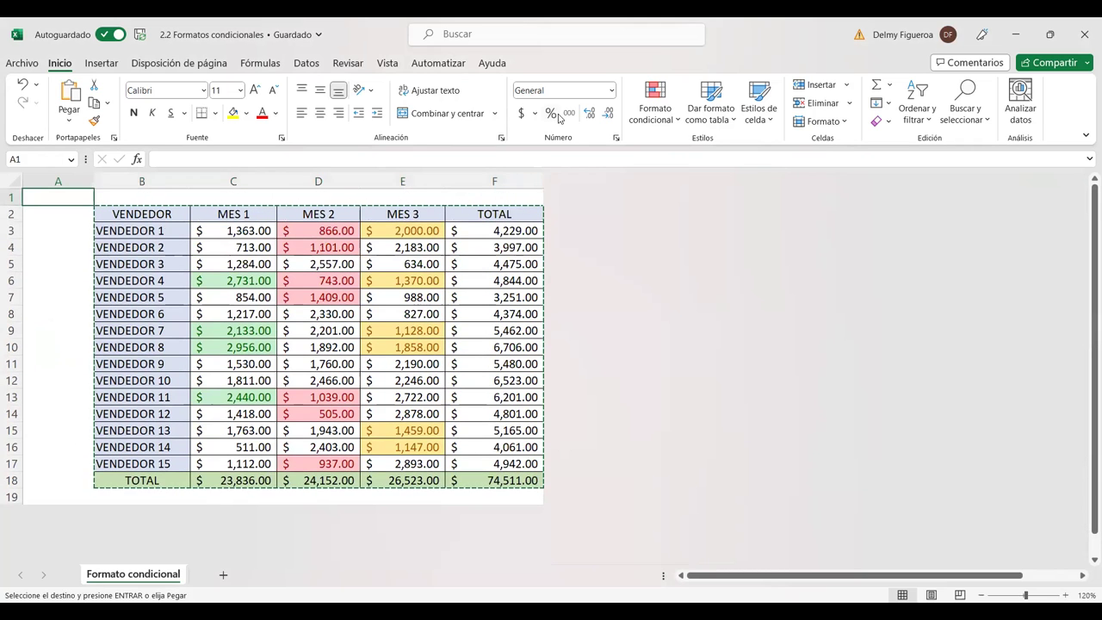
Step: Unhide the columns after column F
key(Escape)
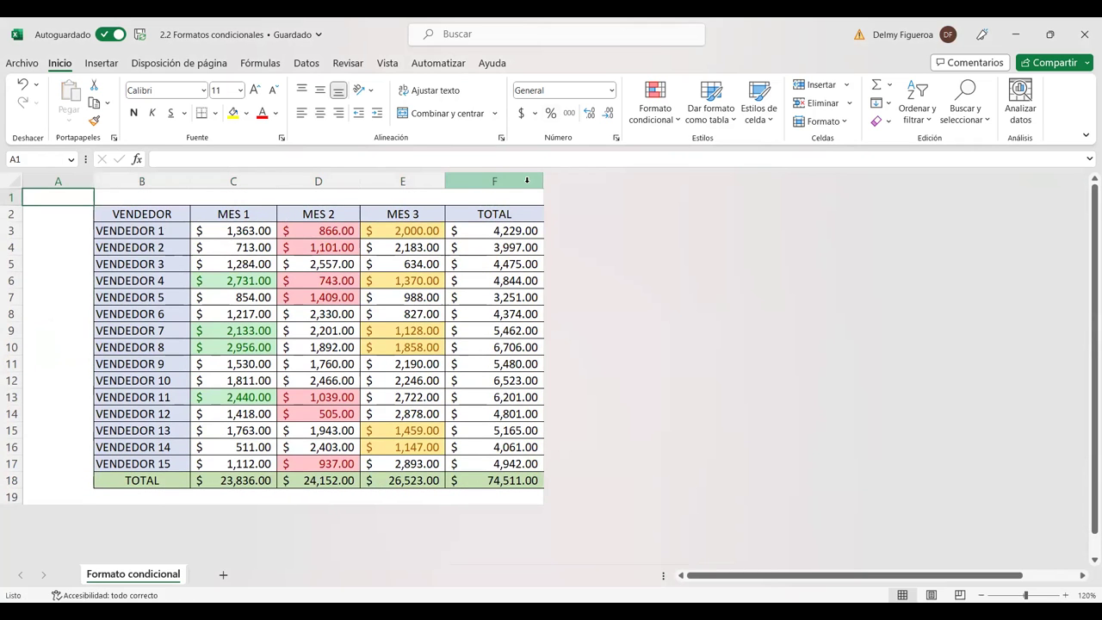
click(525, 181)
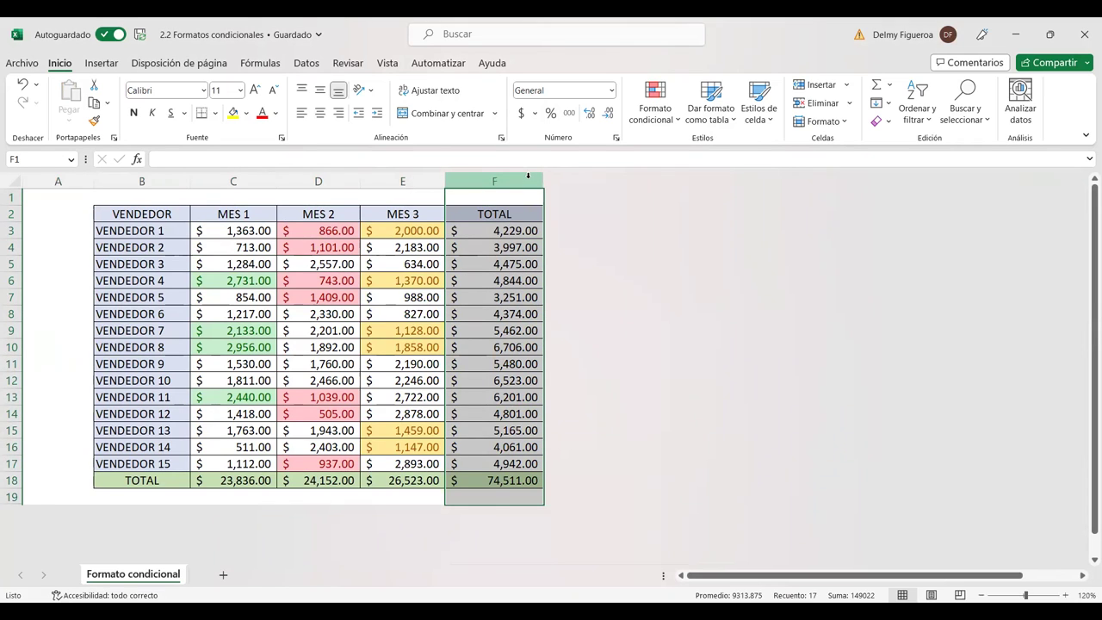
drag(525, 179, 581, 184)
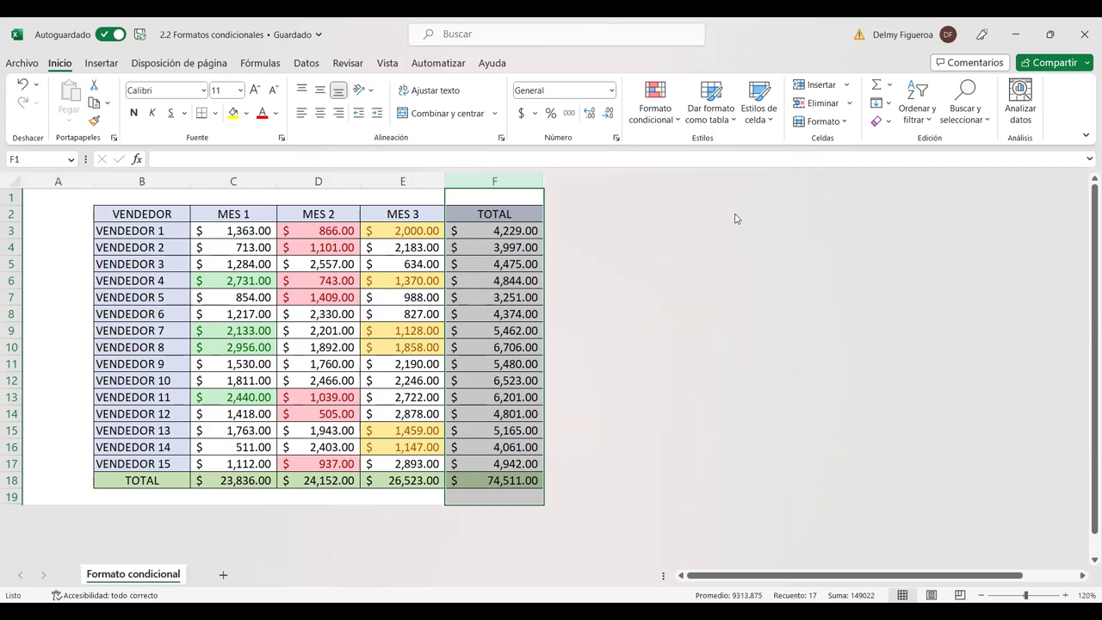
right_click(503, 184)
key(Escape)
click(340, 212)
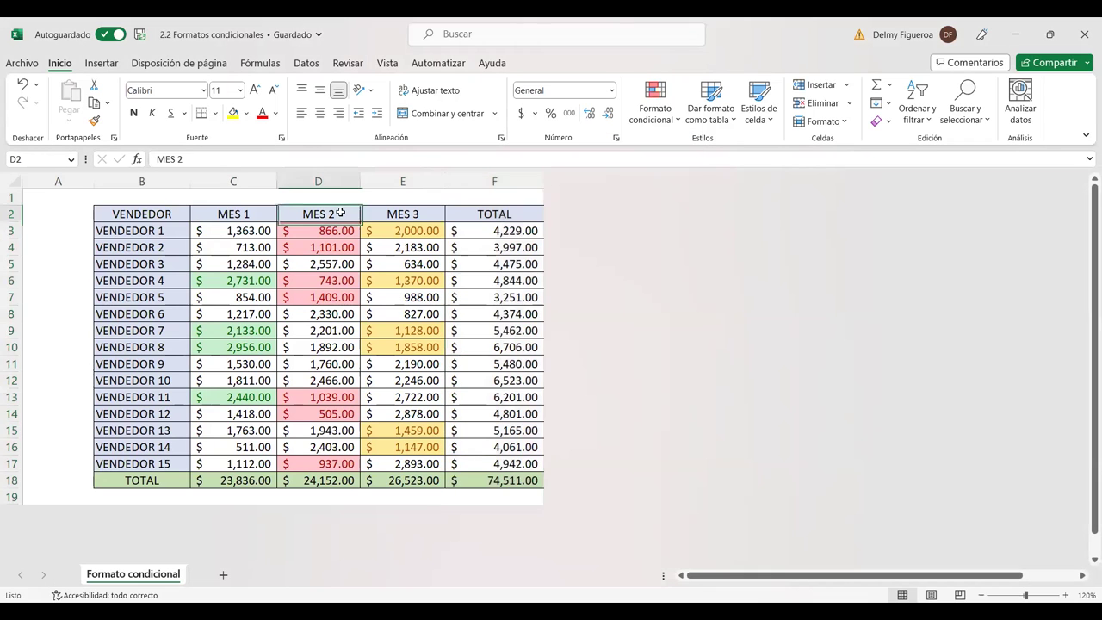
click(490, 178)
right_click(490, 178)
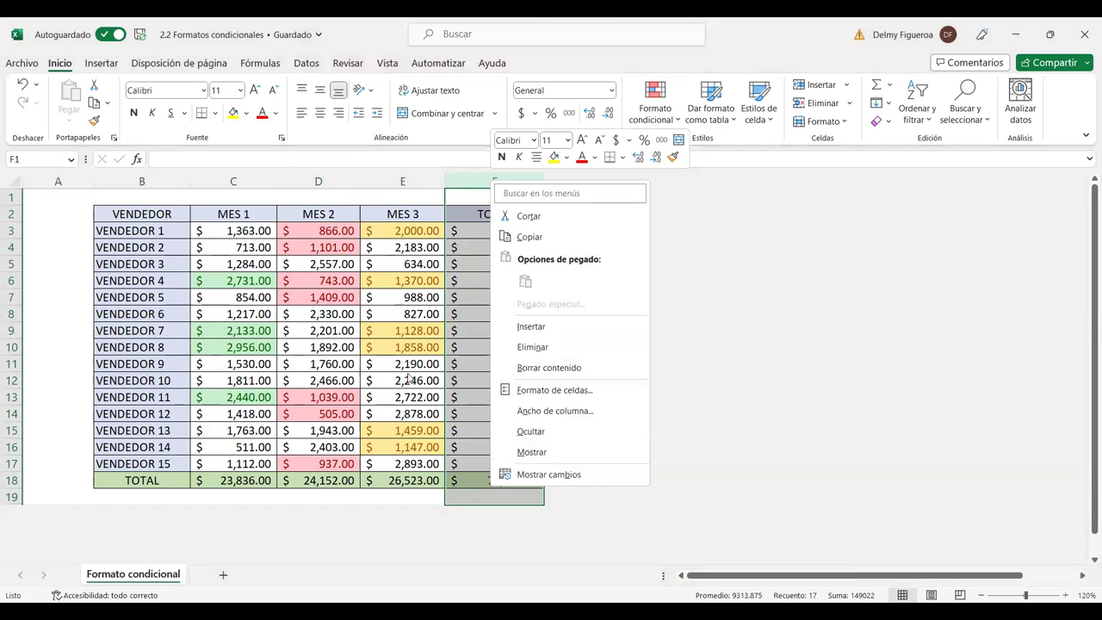
key(Escape)
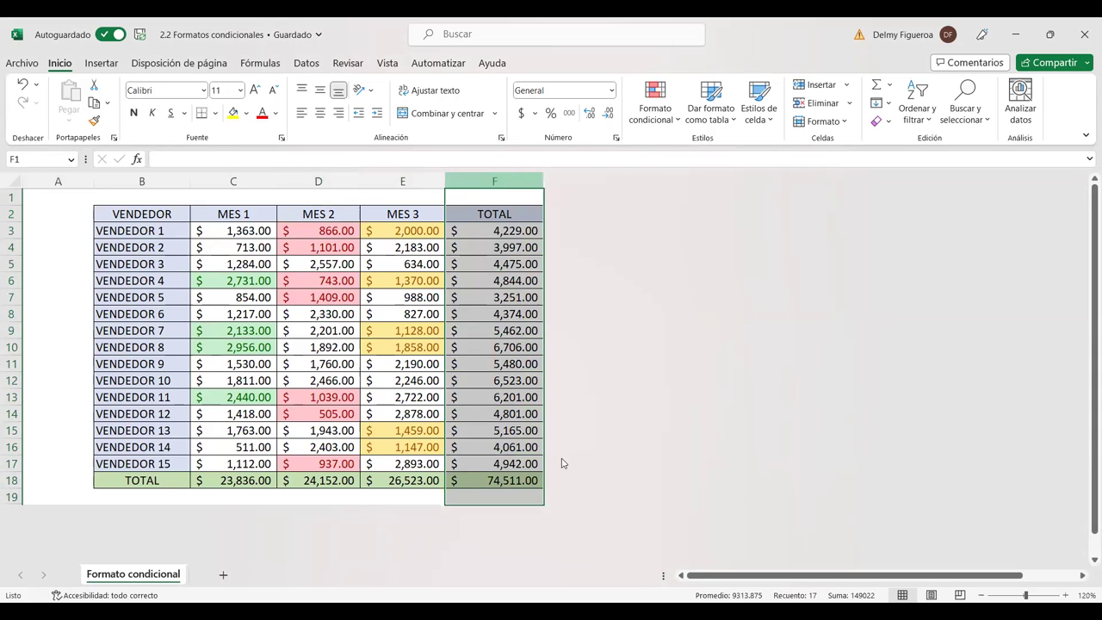
right_click(530, 482)
click(560, 457)
Step: Unhide the rows below row 19, then select row 19
mouse_move(11, 496)
mouse_down()
mouse_move(11, 539)
mouse_move(13, 497)
mouse_up()
right_click(13, 497)
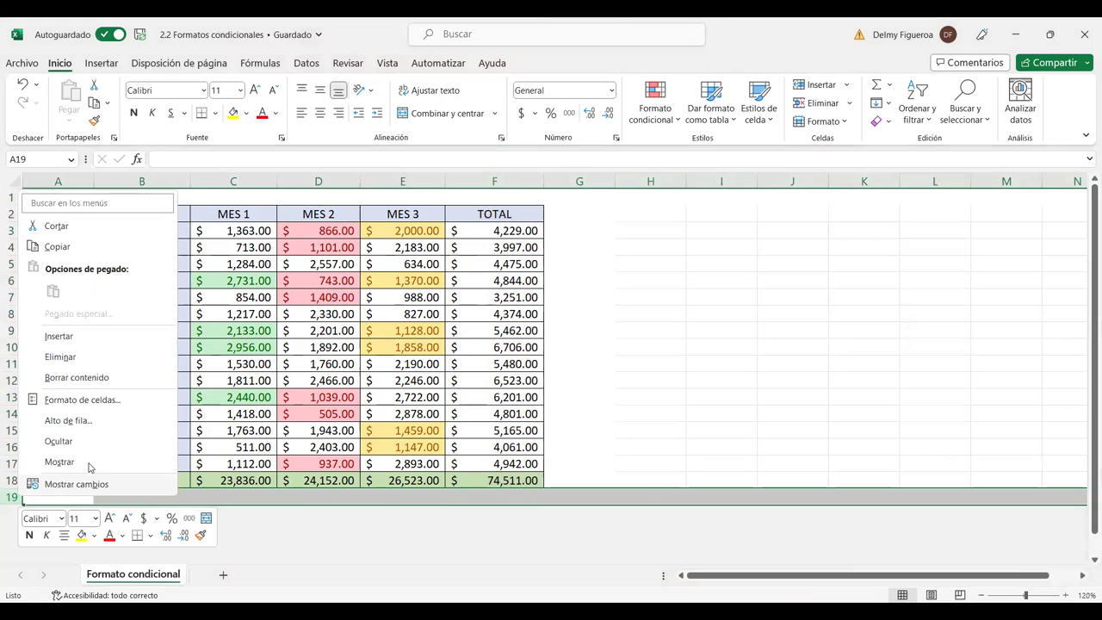
click(86, 461)
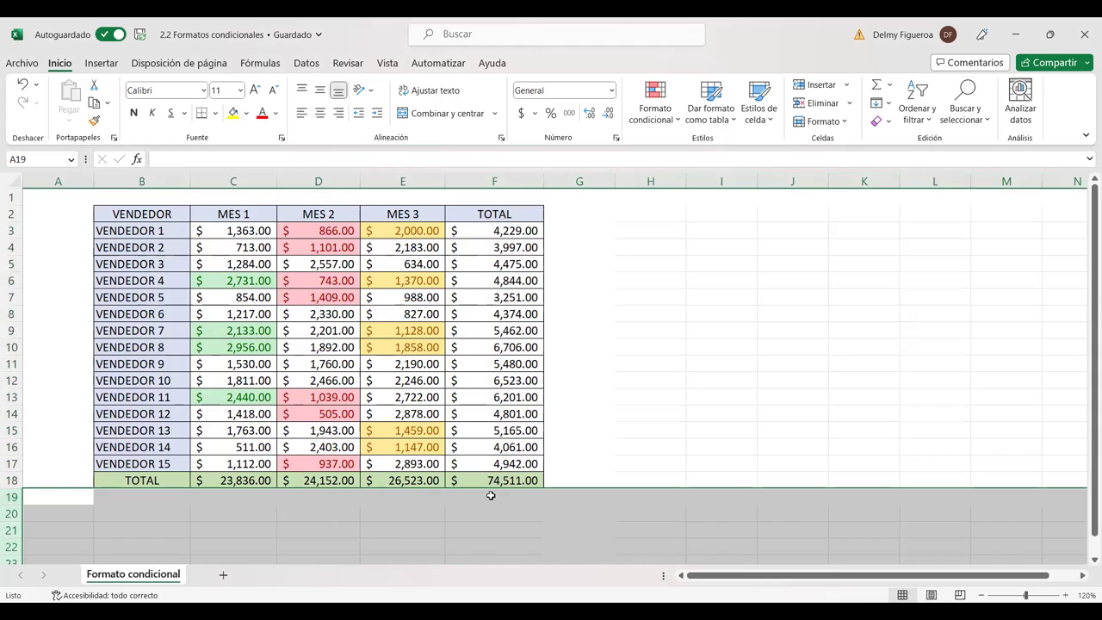
click(484, 497)
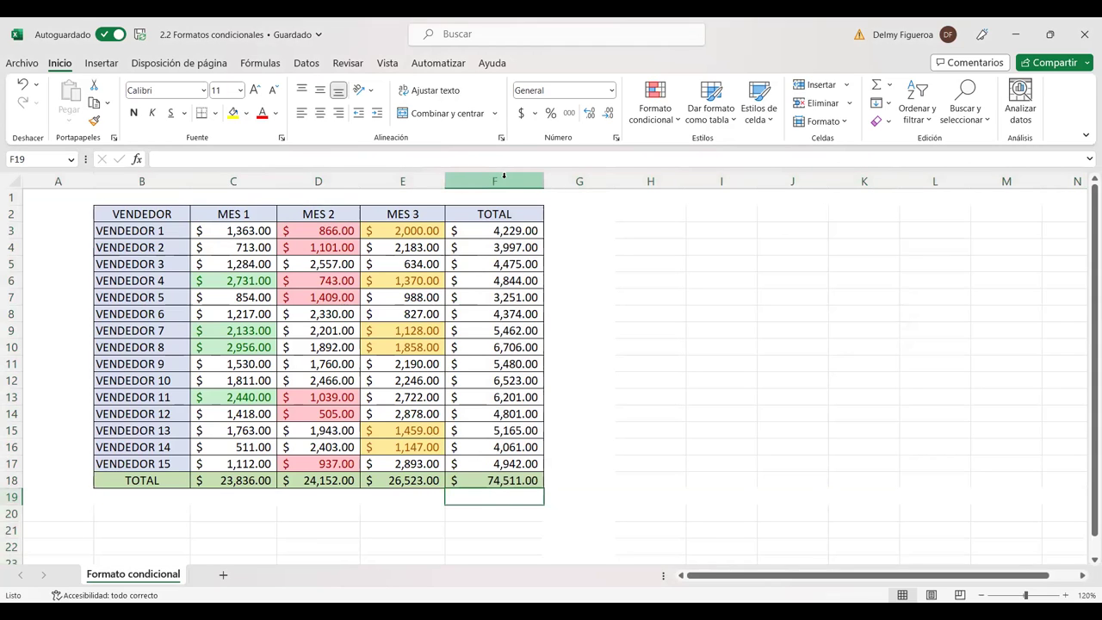
click(10, 497)
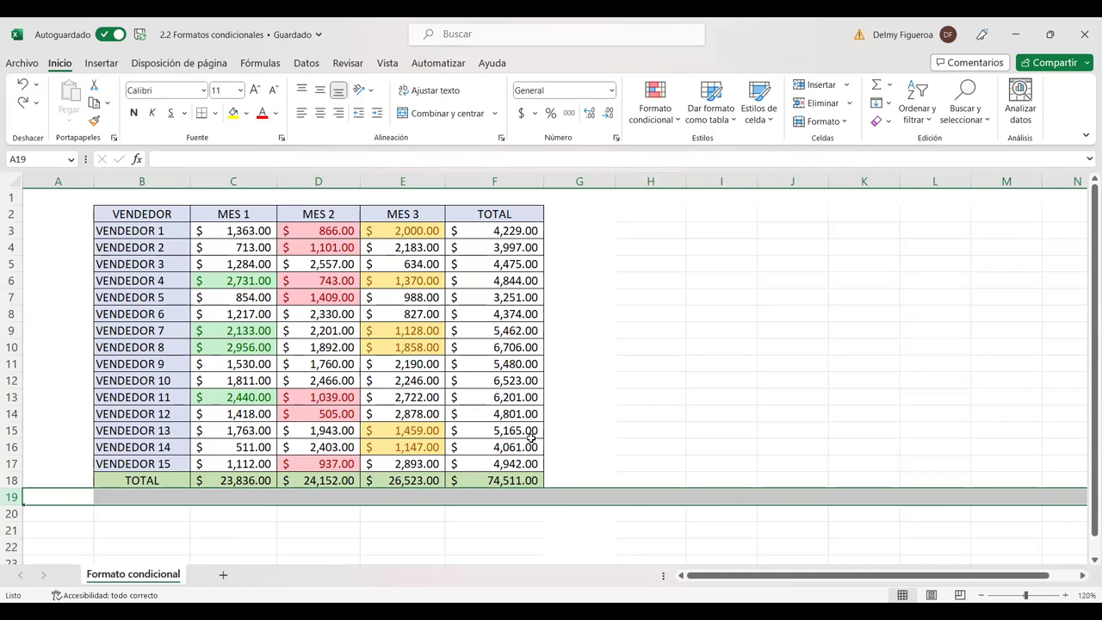
Step: Hide column H through the last column
click(656, 181)
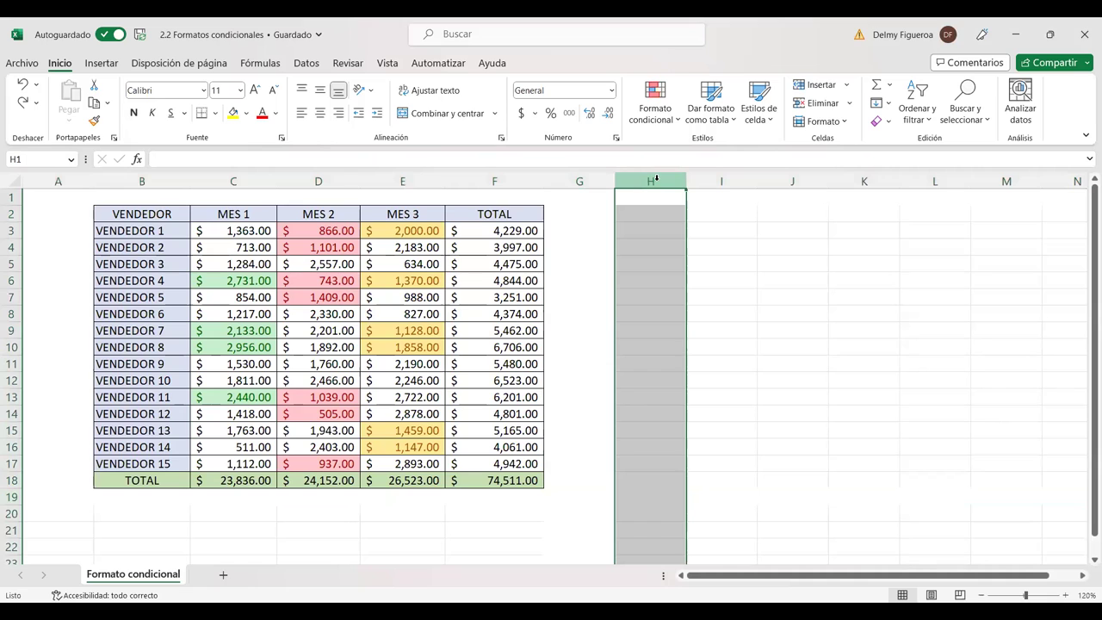
key(ctrl+shift+Right)
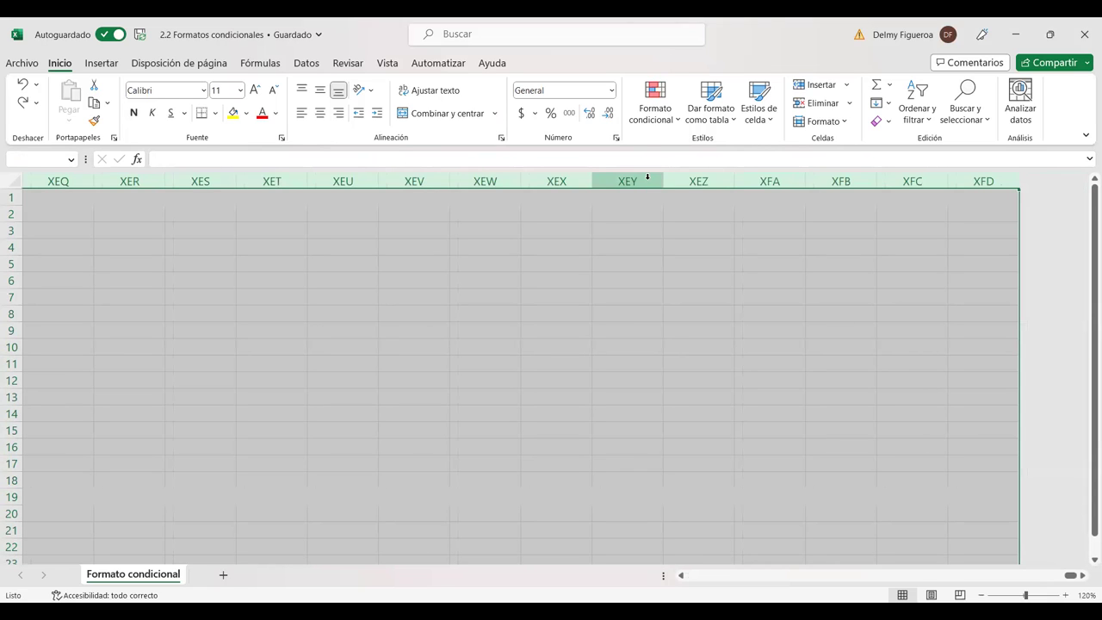
right_click(648, 177)
click(711, 438)
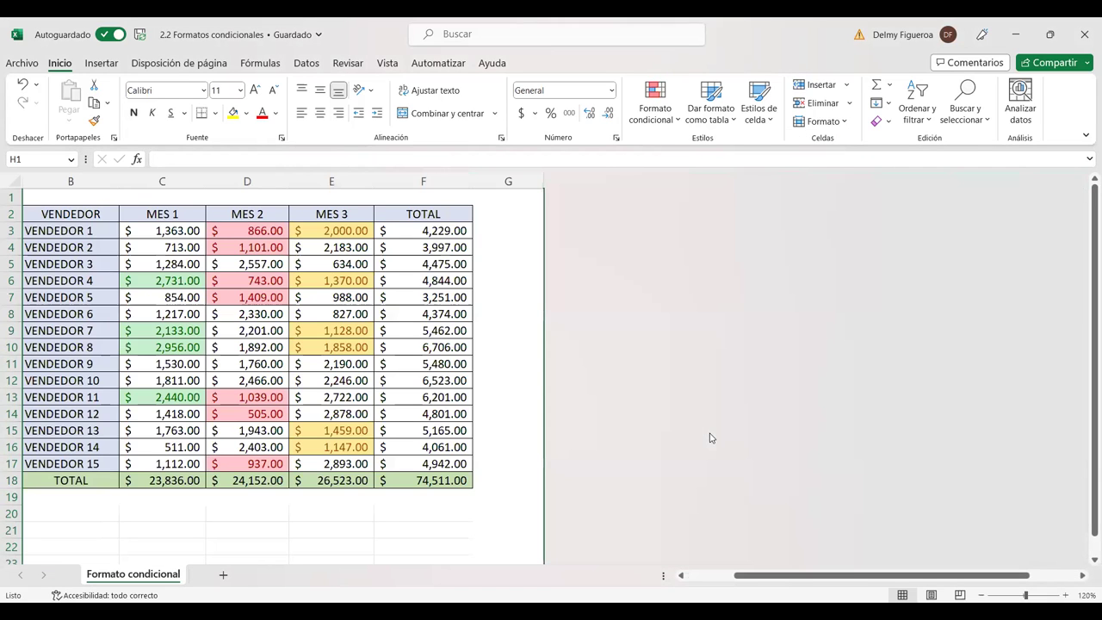
key(ctrl+Home)
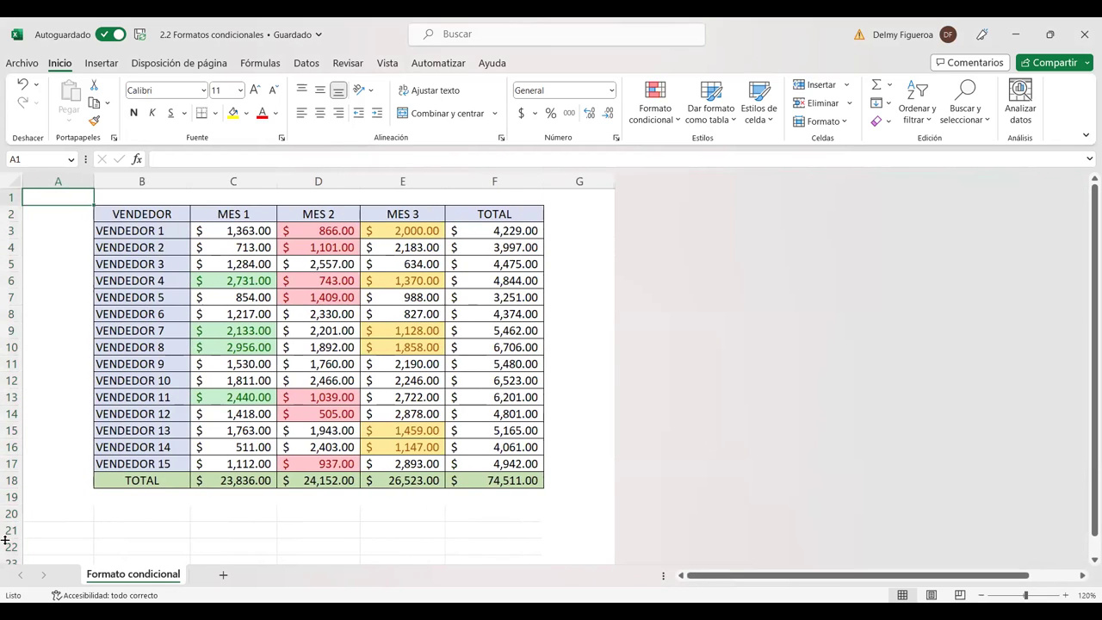
Step: Hide rows 20 onward, then select column G
drag(13, 514, 13, 552)
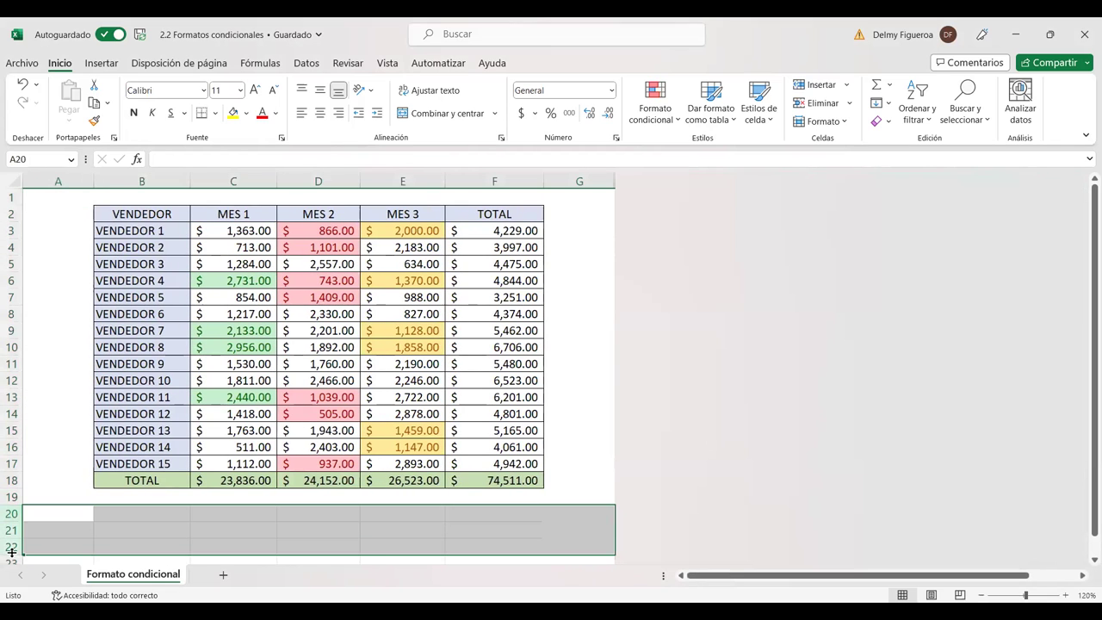
key(ctrl+shift+Down)
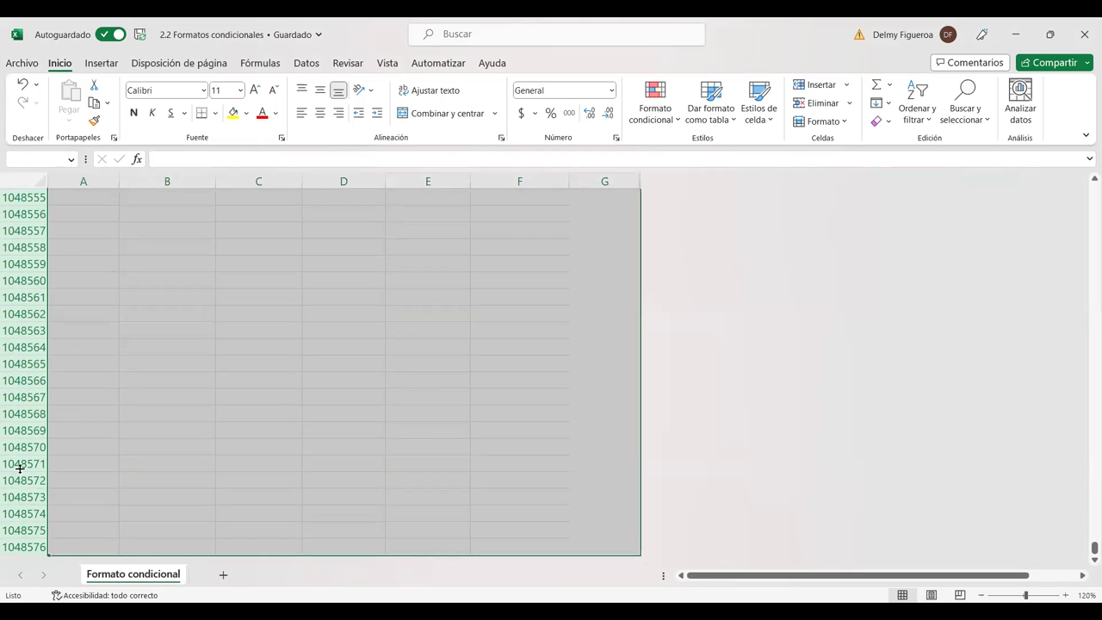
right_click(20, 468)
click(75, 419)
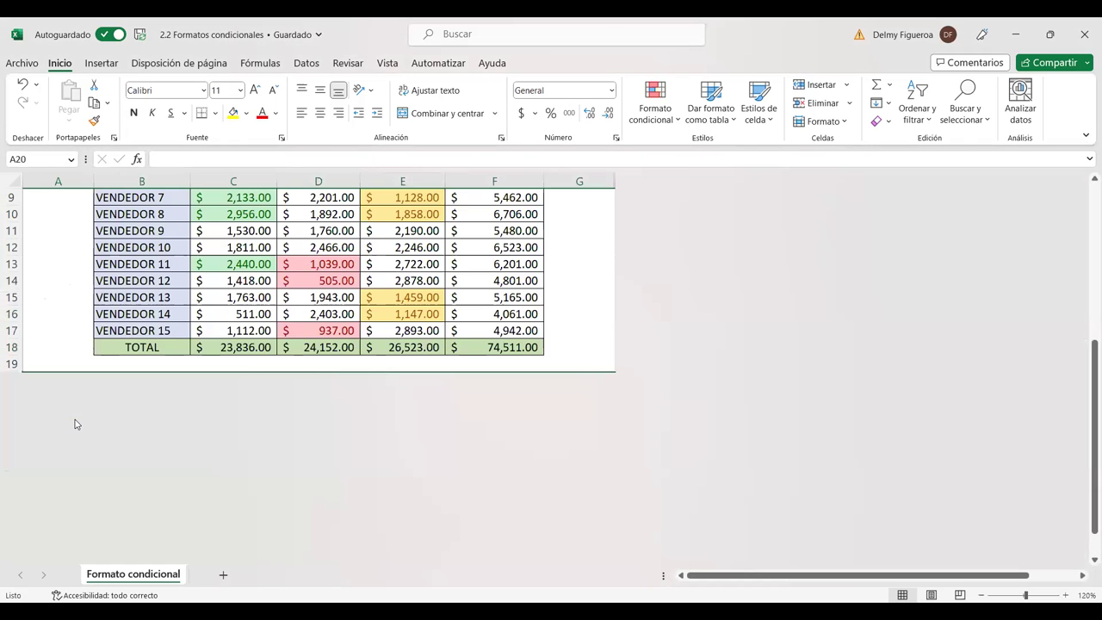
key(ctrl+Home)
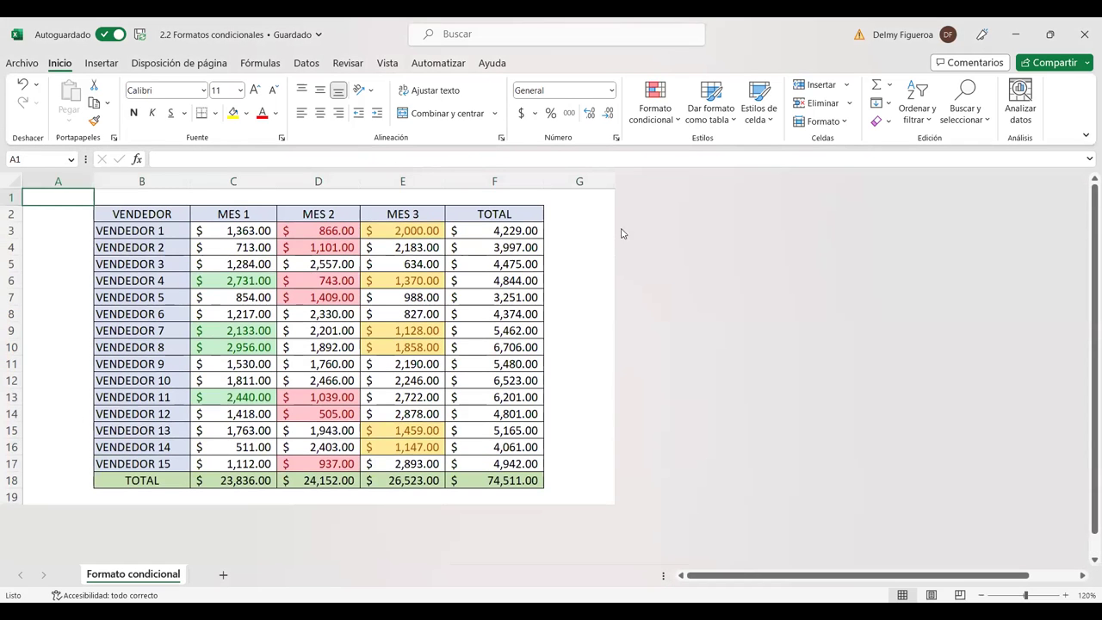
click(565, 199)
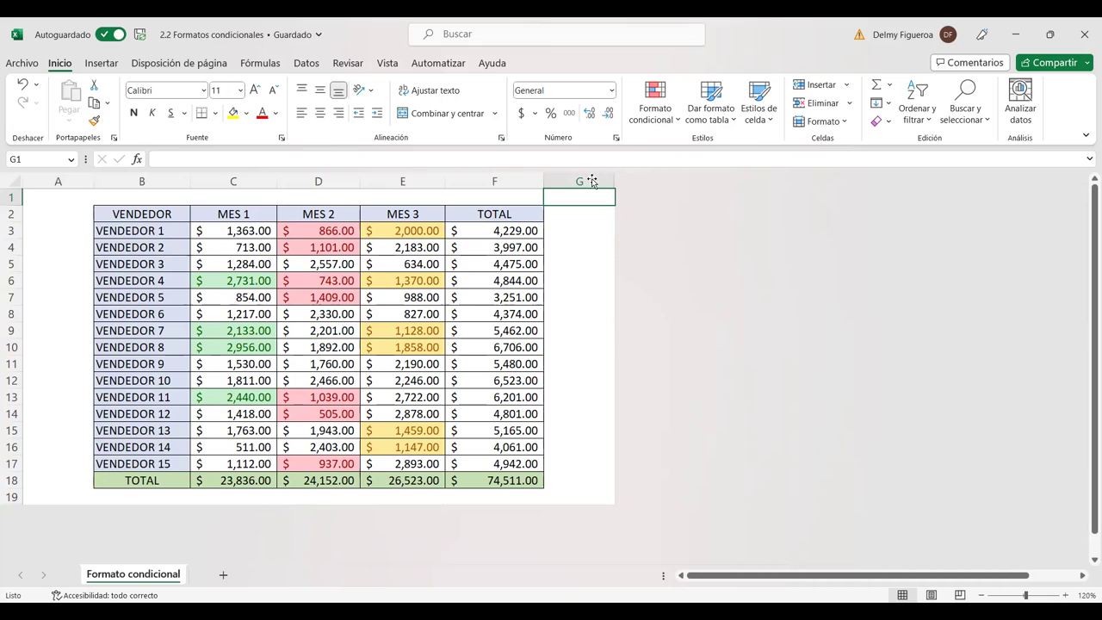
click(585, 179)
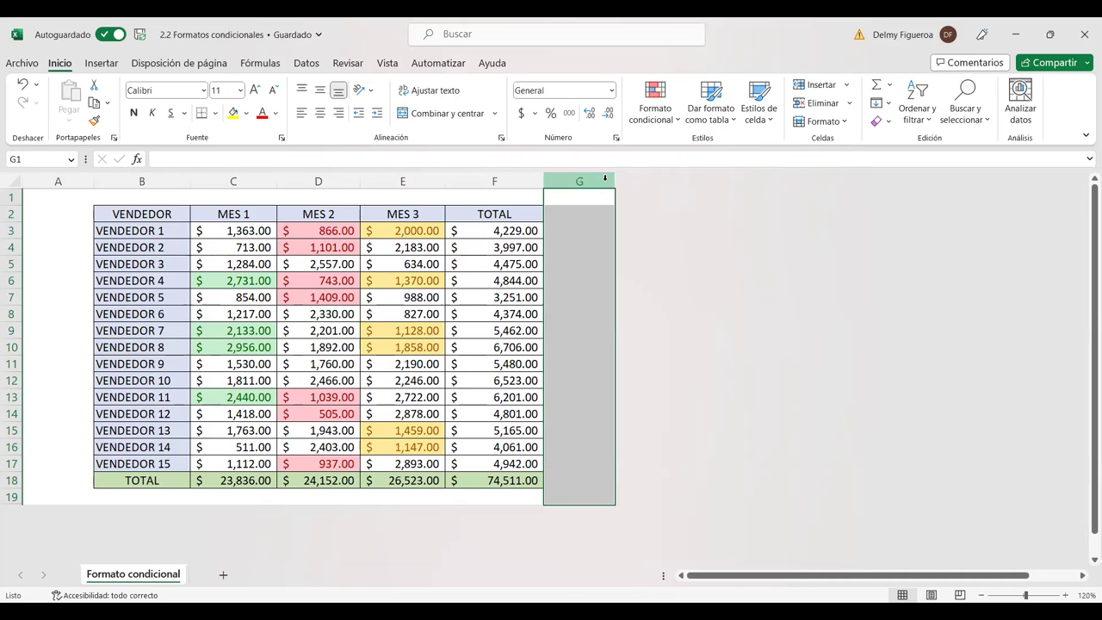
Step: Unhide the columns after G and the rows after row 19
right_click(647, 202)
click(653, 454)
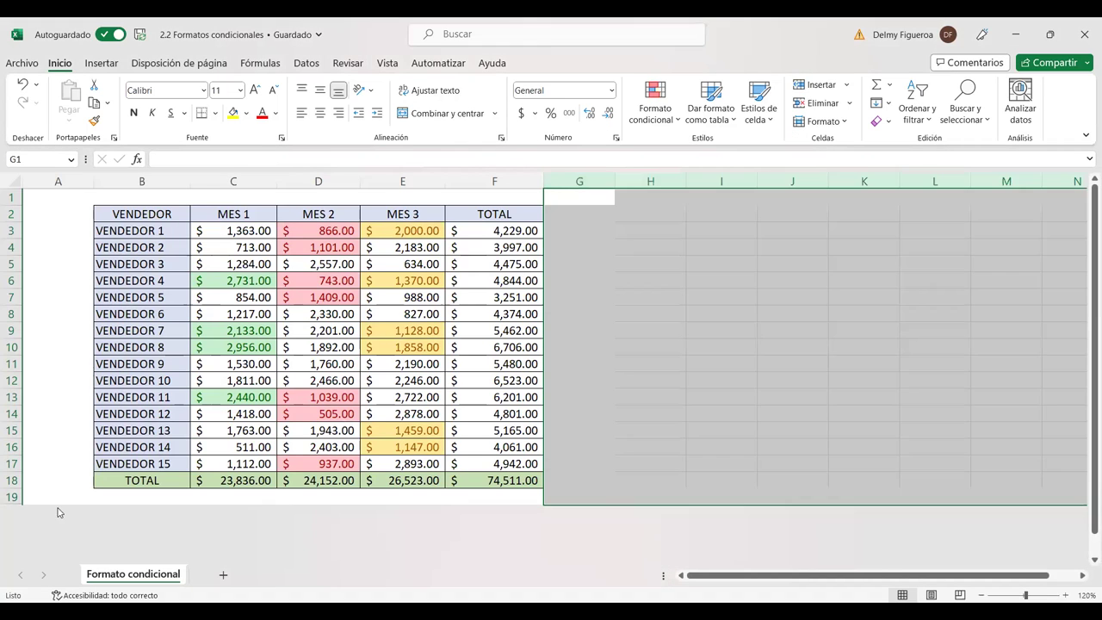
click(12, 498)
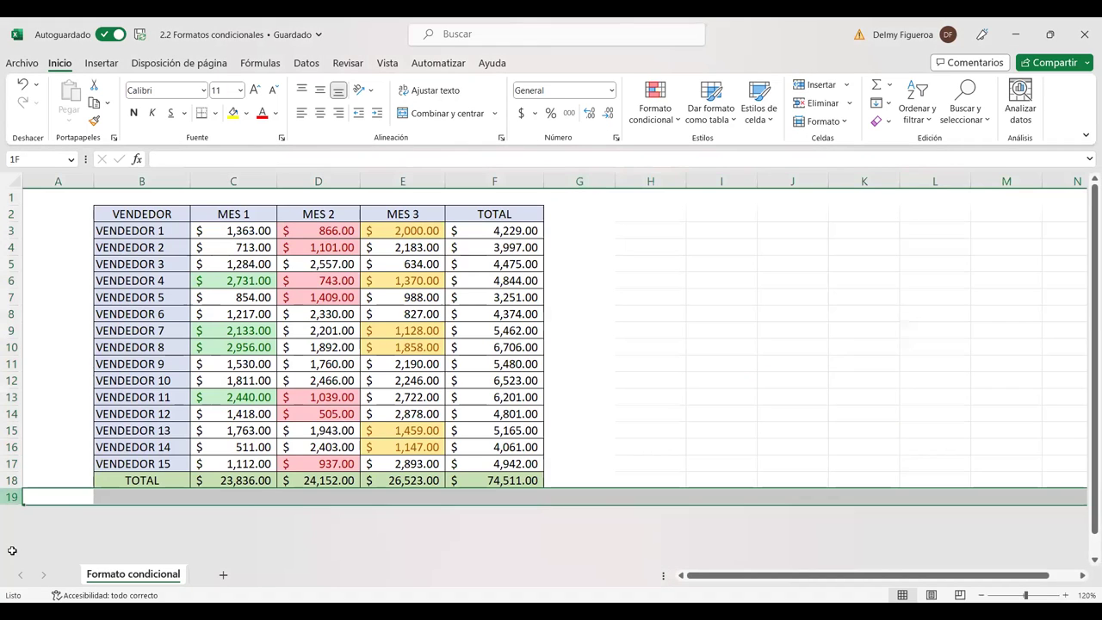
right_click(12, 498)
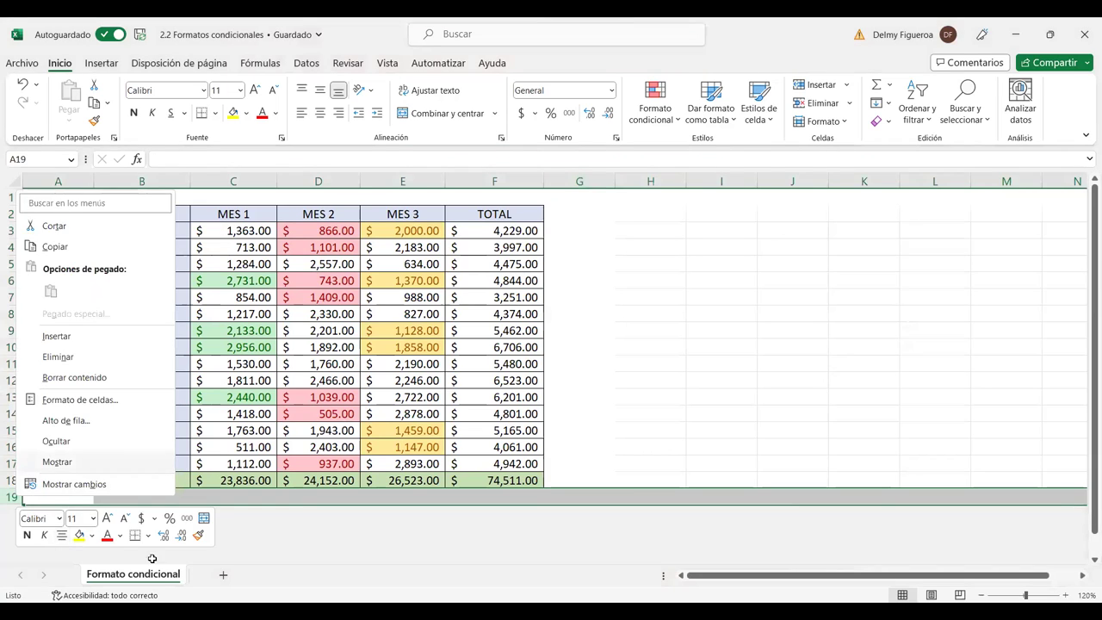
click(80, 462)
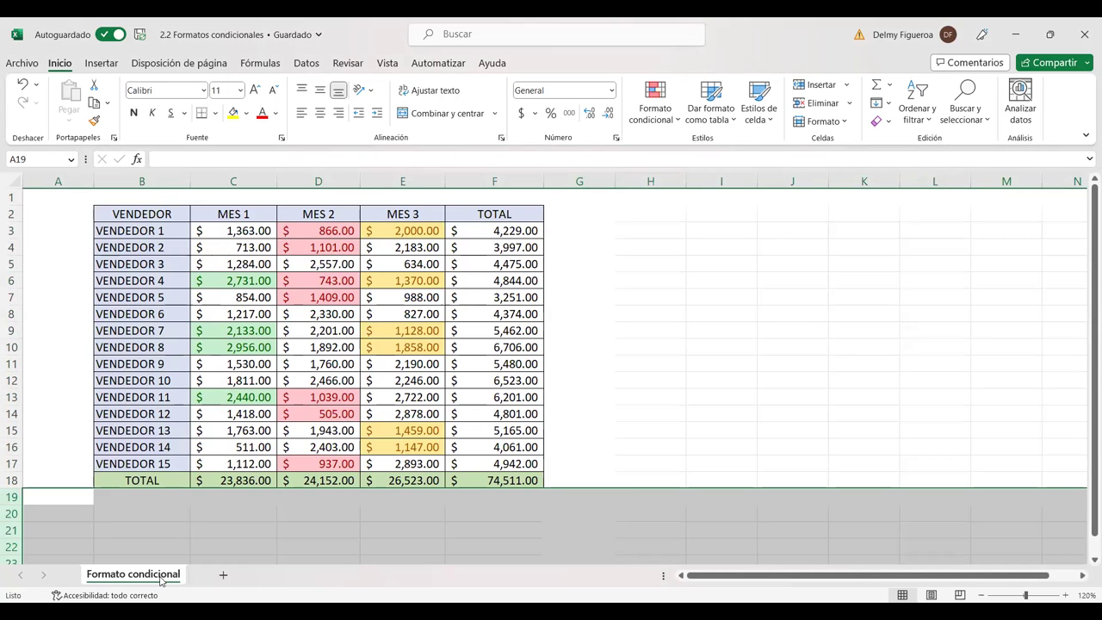
click(155, 529)
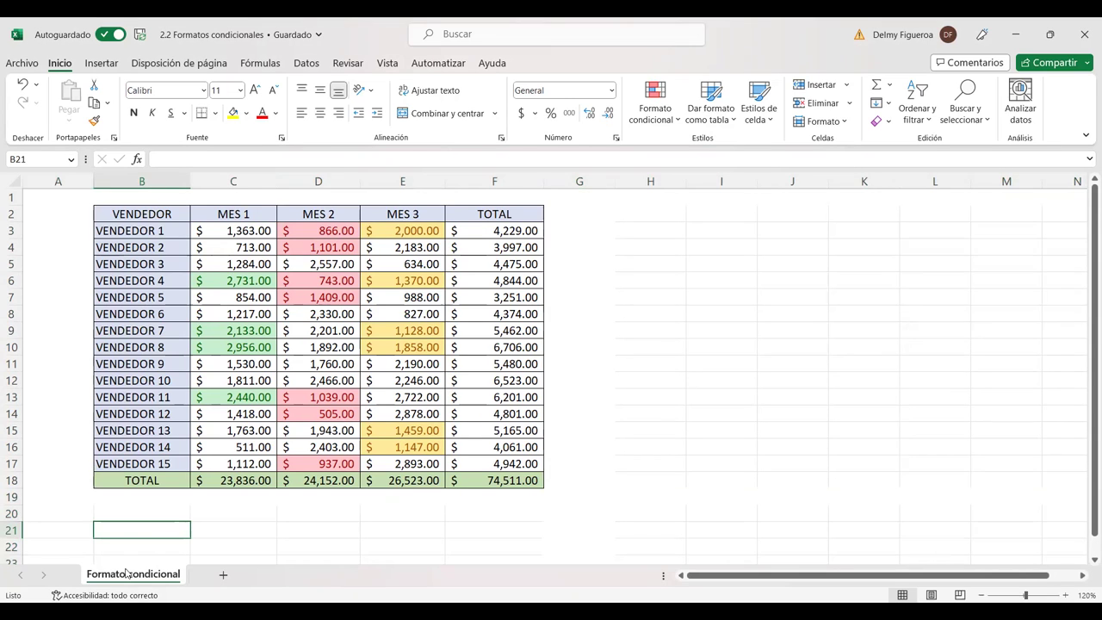
Step: Copy the sales table B2:F18 to H2 and autofit columns H to L to their contents
click(640, 232)
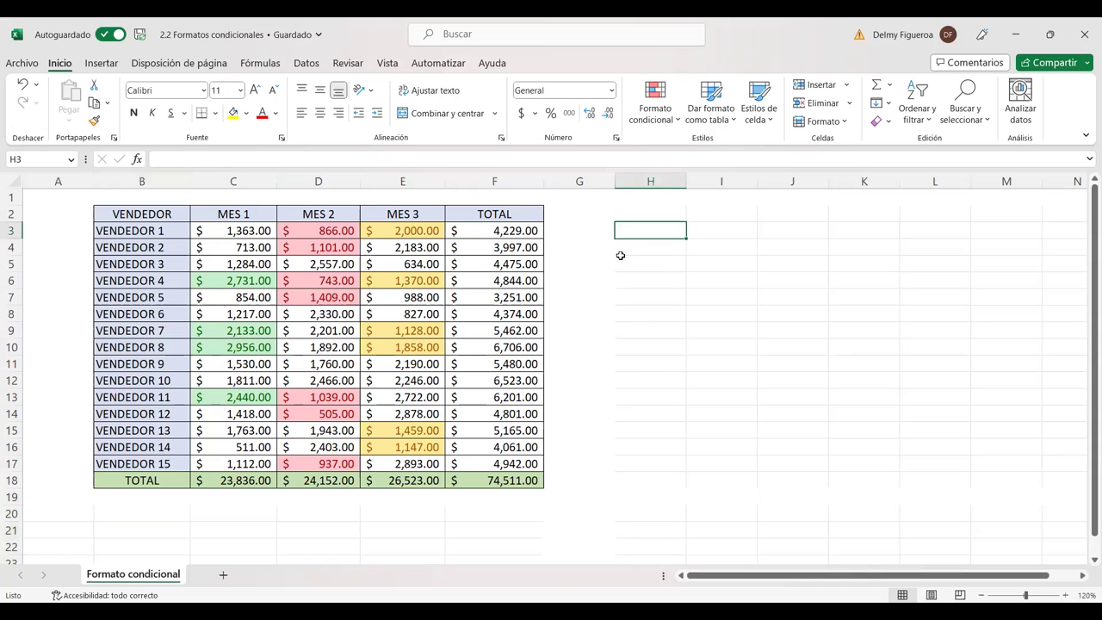
mouse_move(161, 214)
mouse_down()
mouse_move(497, 304)
mouse_move(500, 481)
mouse_up()
key(ctrl+c)
click(657, 214)
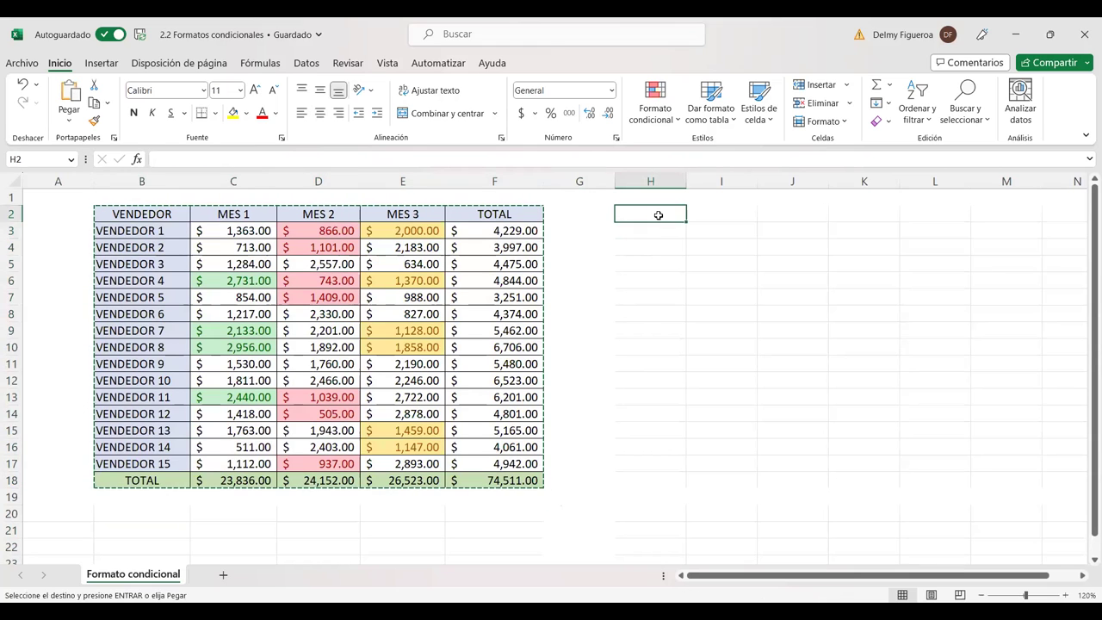
key(ctrl+v)
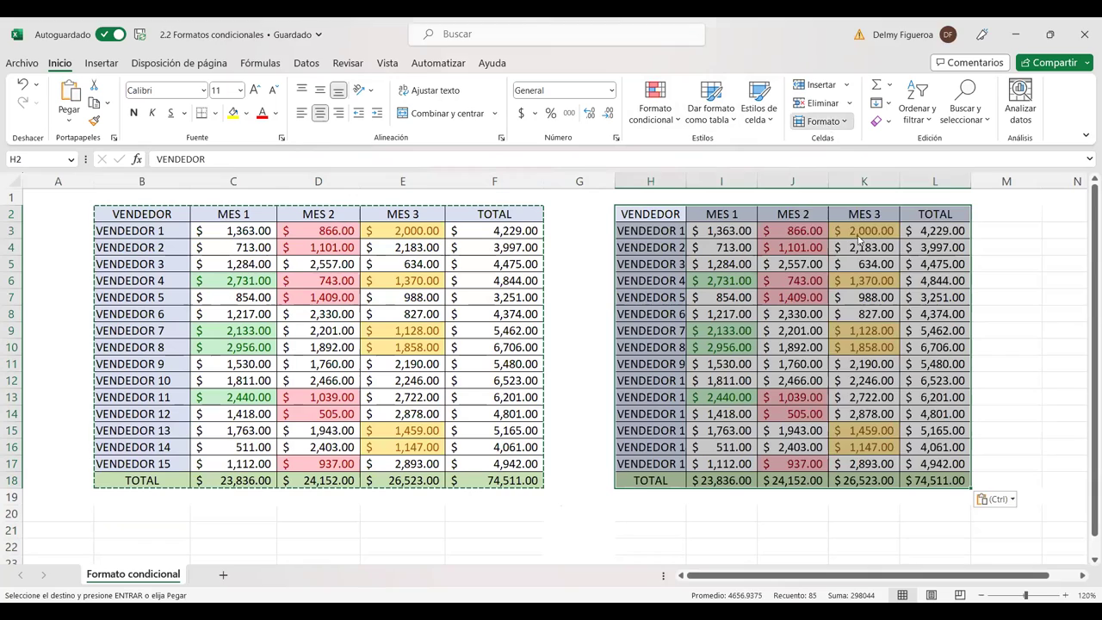
click(822, 121)
click(861, 228)
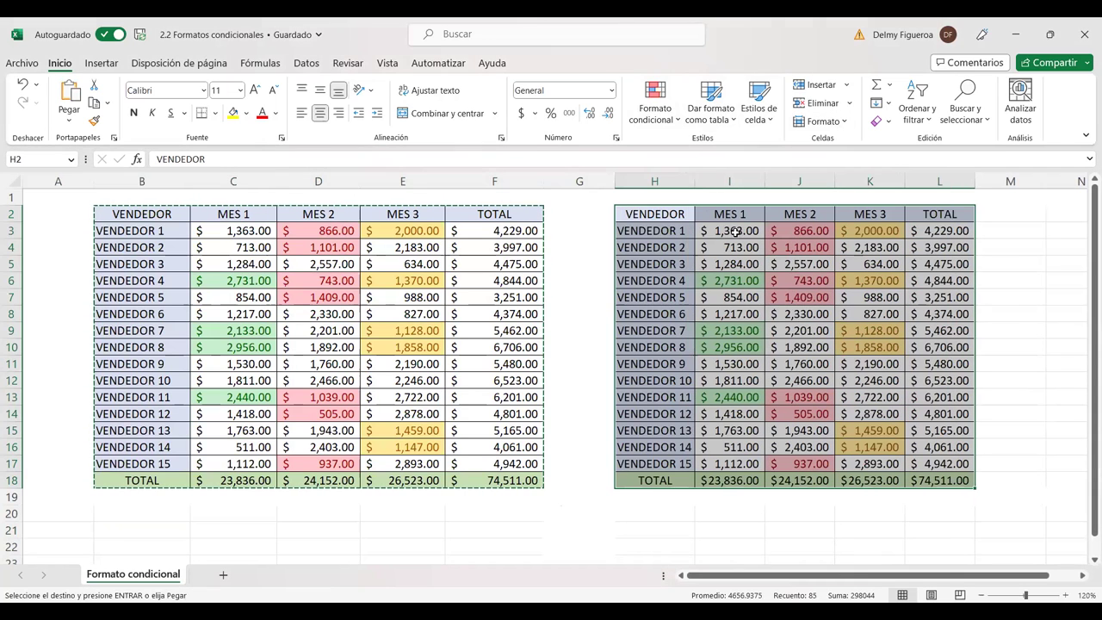
Step: Clear the red, yellow and green conditional formatting rules from the copied table H2:L18
click(676, 120)
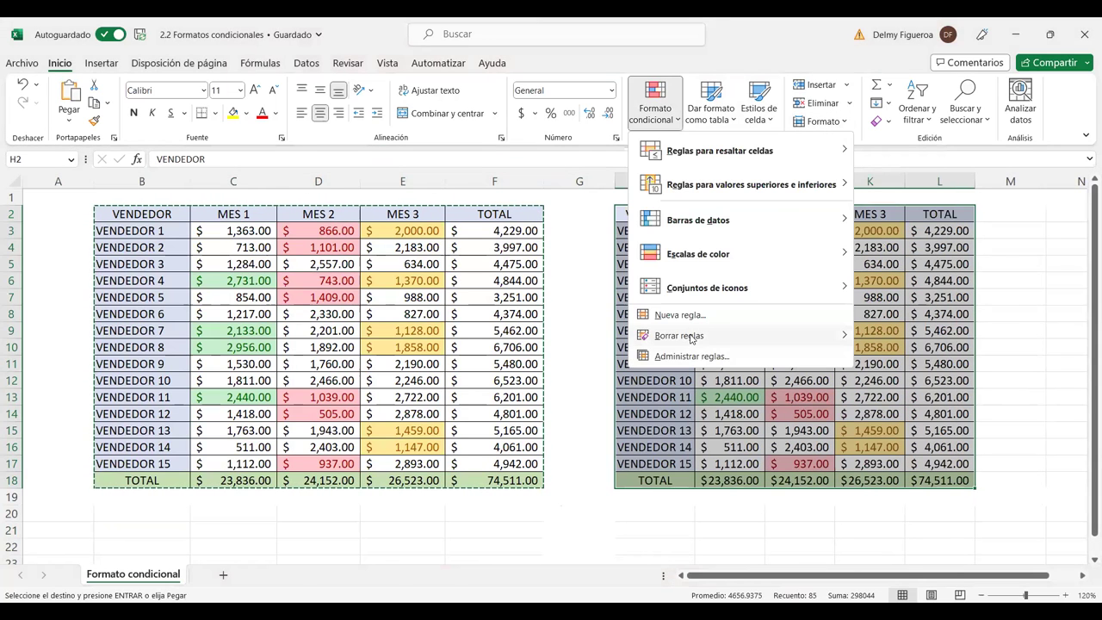
mouse_move(691, 336)
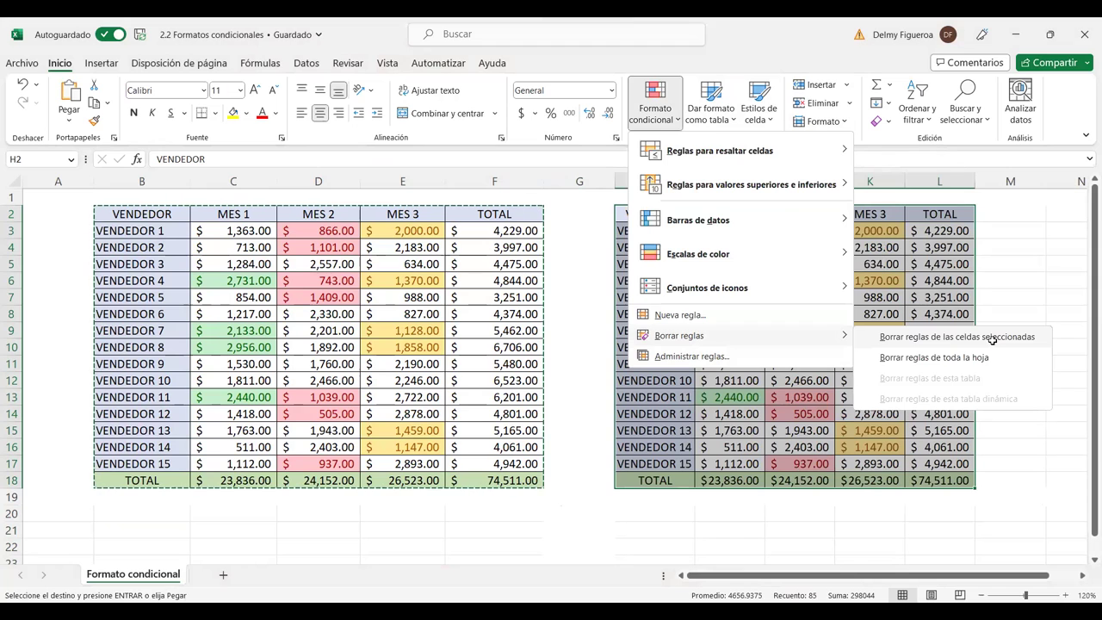
click(955, 337)
click(729, 231)
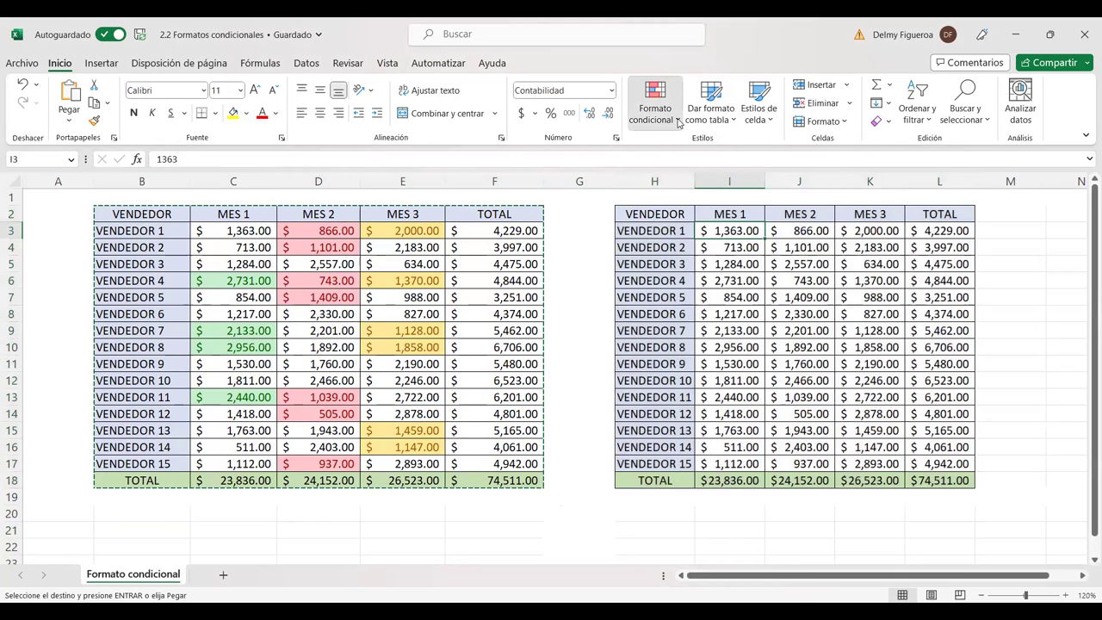
click(678, 122)
mouse_move(703, 165)
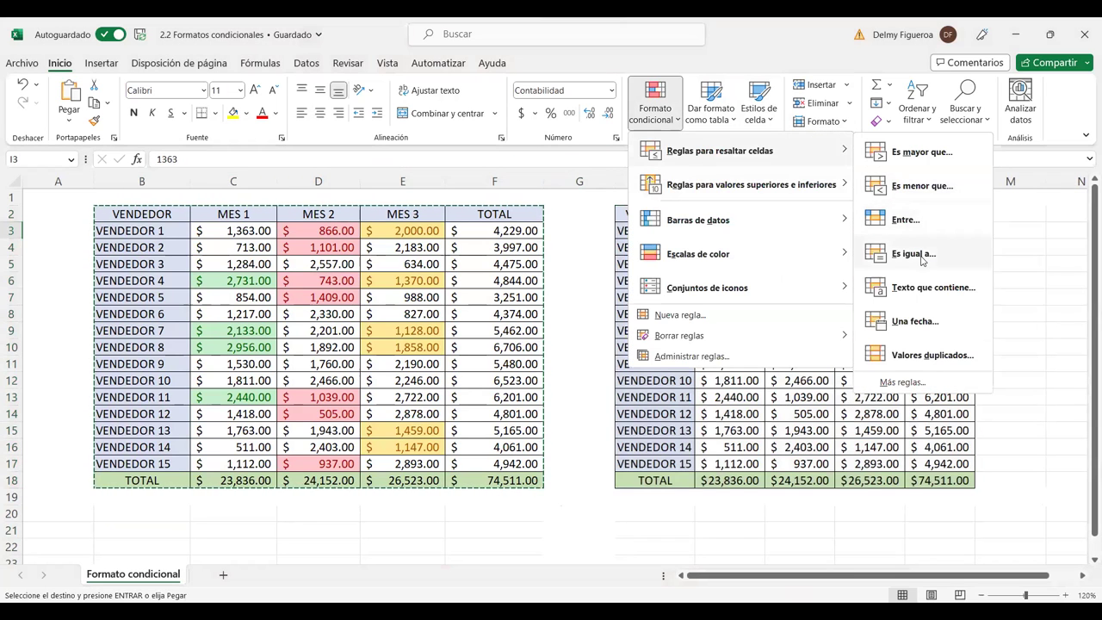
click(829, 396)
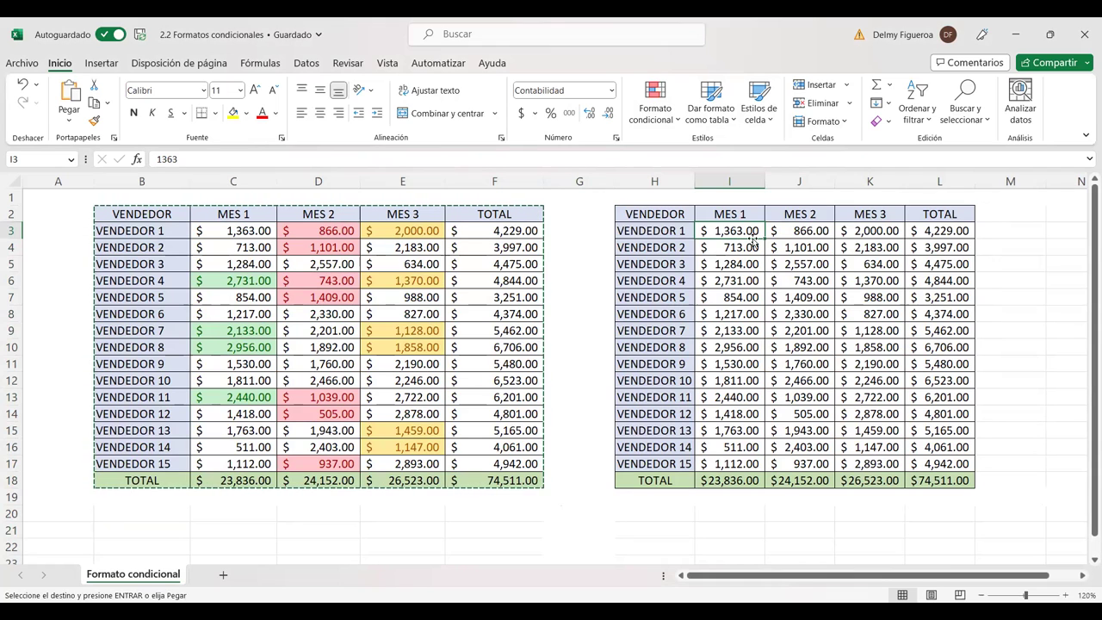
Step: Add an Equal To 1530 rule with Light Red Fill to the MES 1 values I3:I17
drag(738, 230, 752, 465)
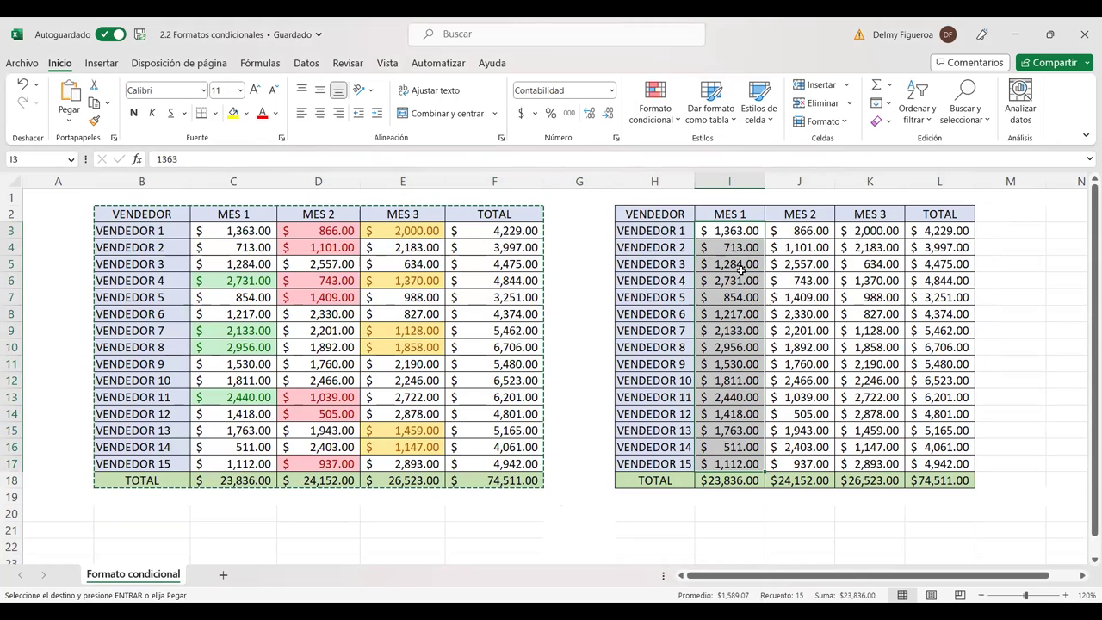
click(674, 118)
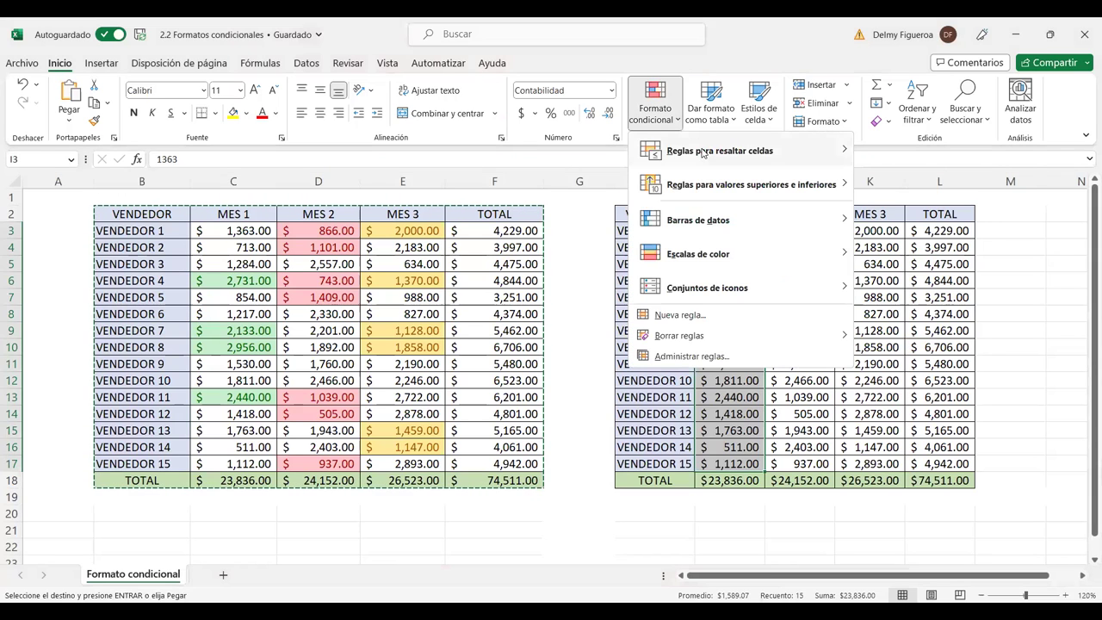
mouse_move(702, 152)
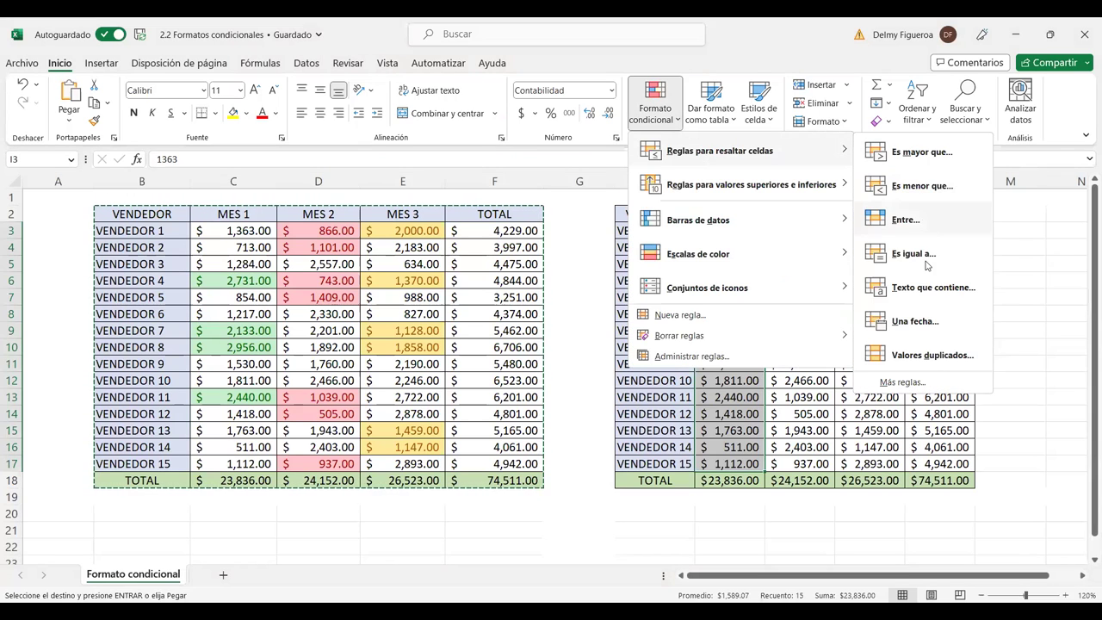
click(939, 260)
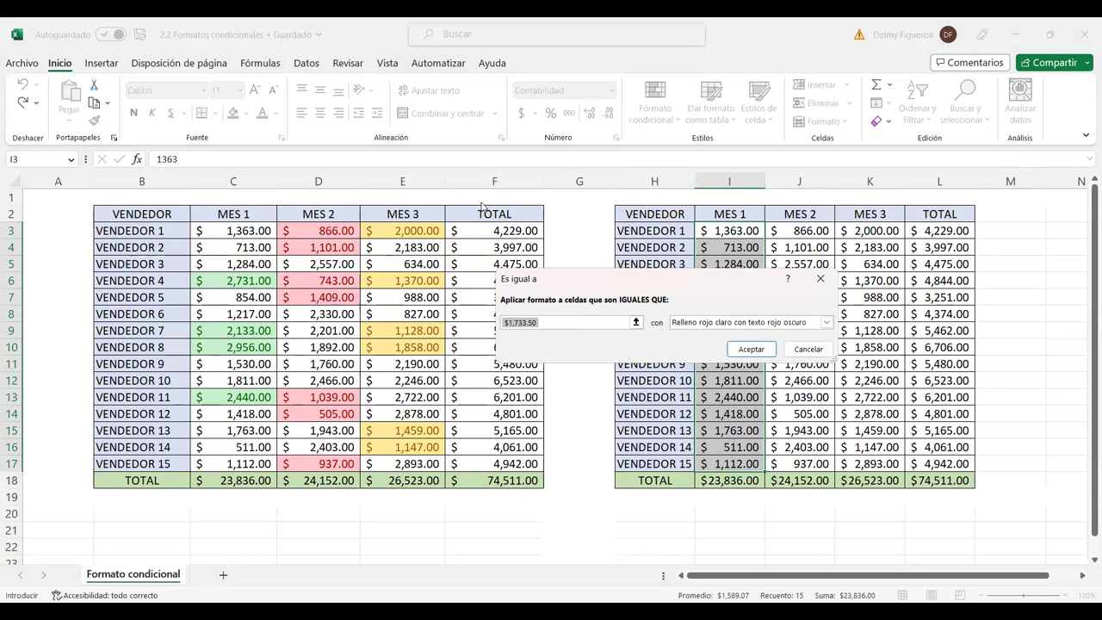
drag(712, 278, 478, 206)
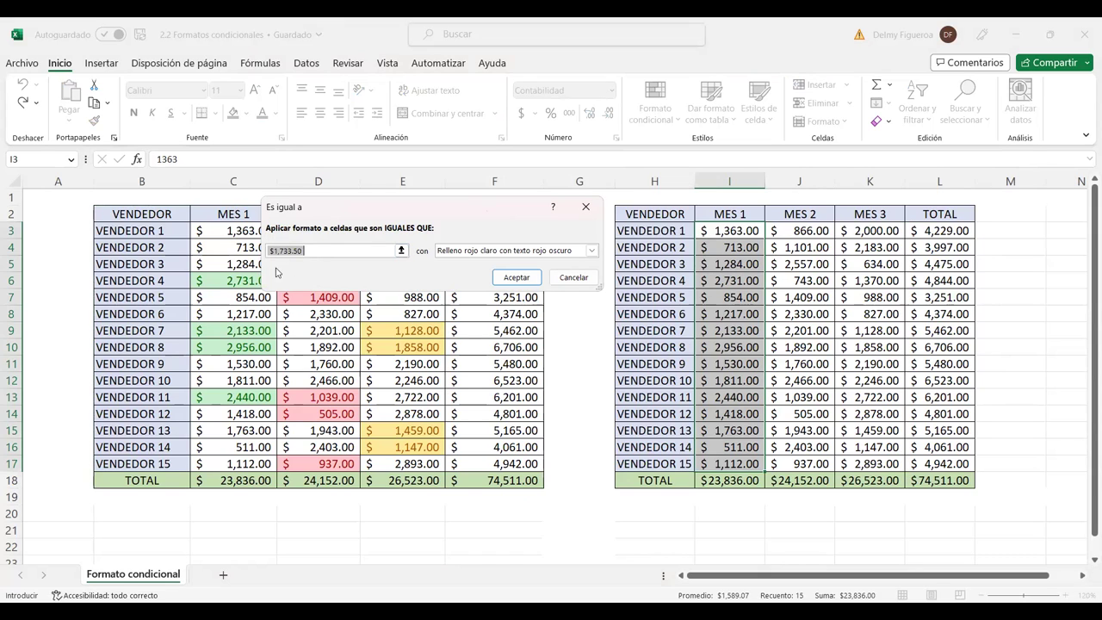
text(1530)
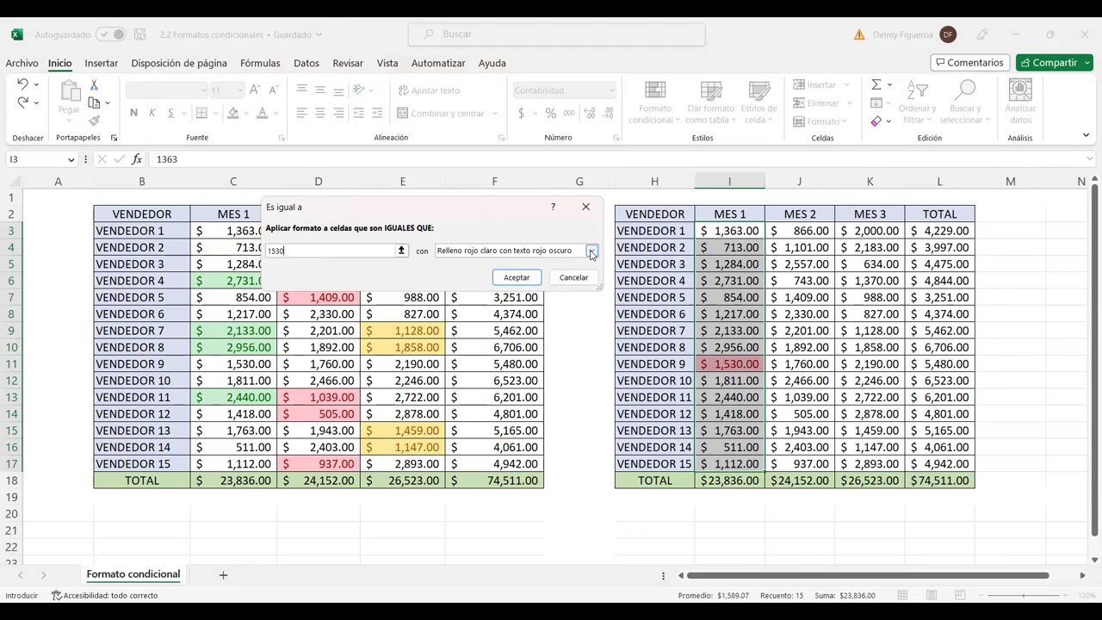
click(591, 251)
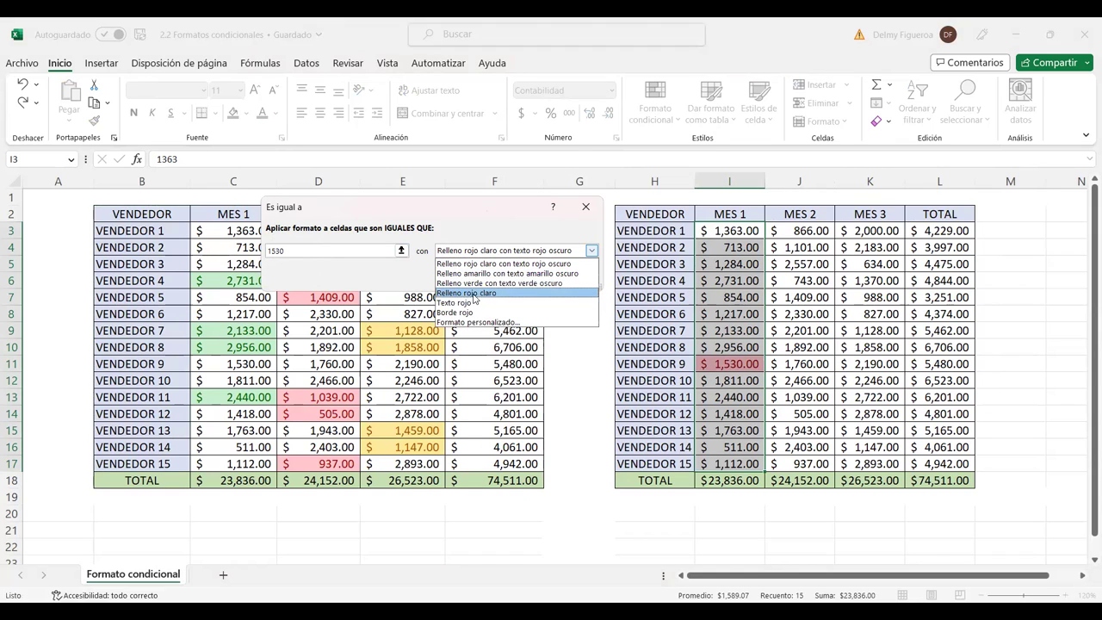
click(498, 293)
click(497, 293)
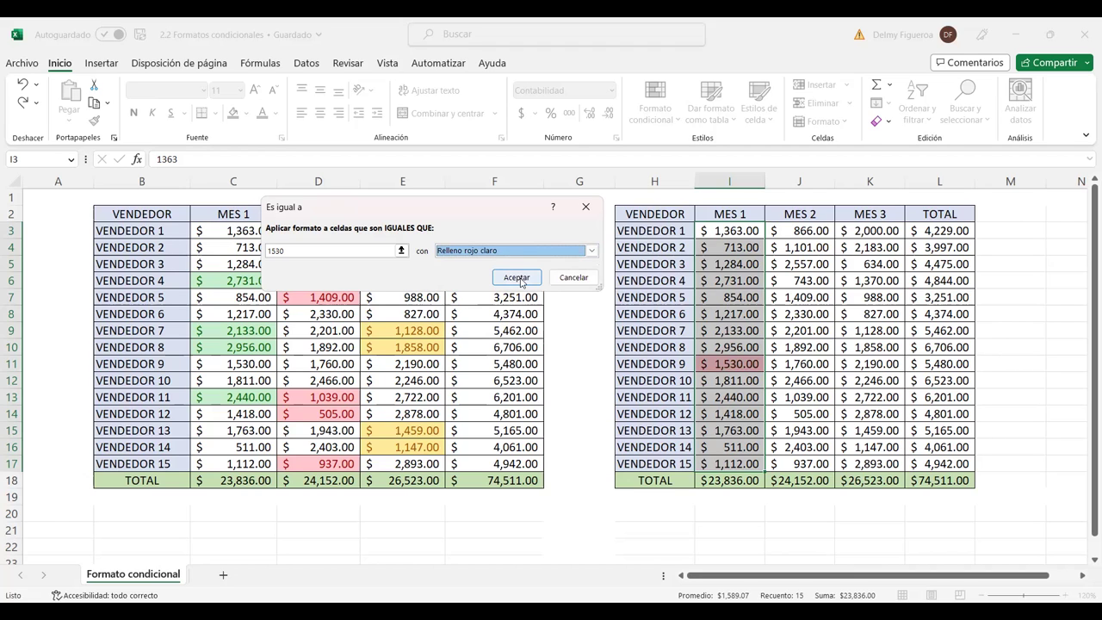
click(518, 278)
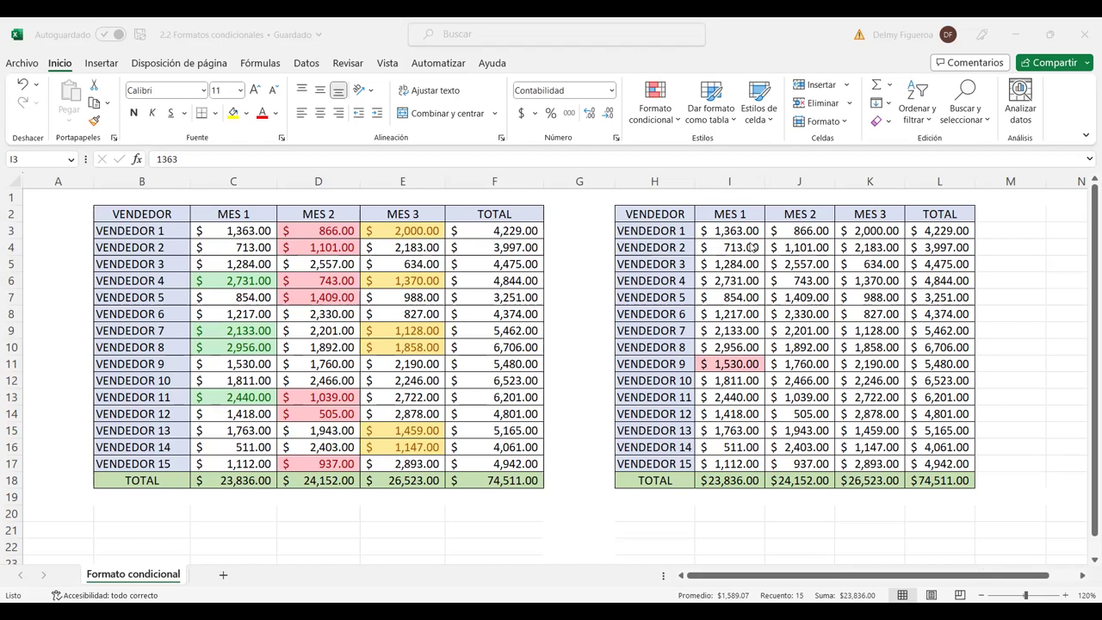
Step: Copy the right-hand table H2:L18 and pick cell B22 as the destination
scroll(269, 499, down, 1)
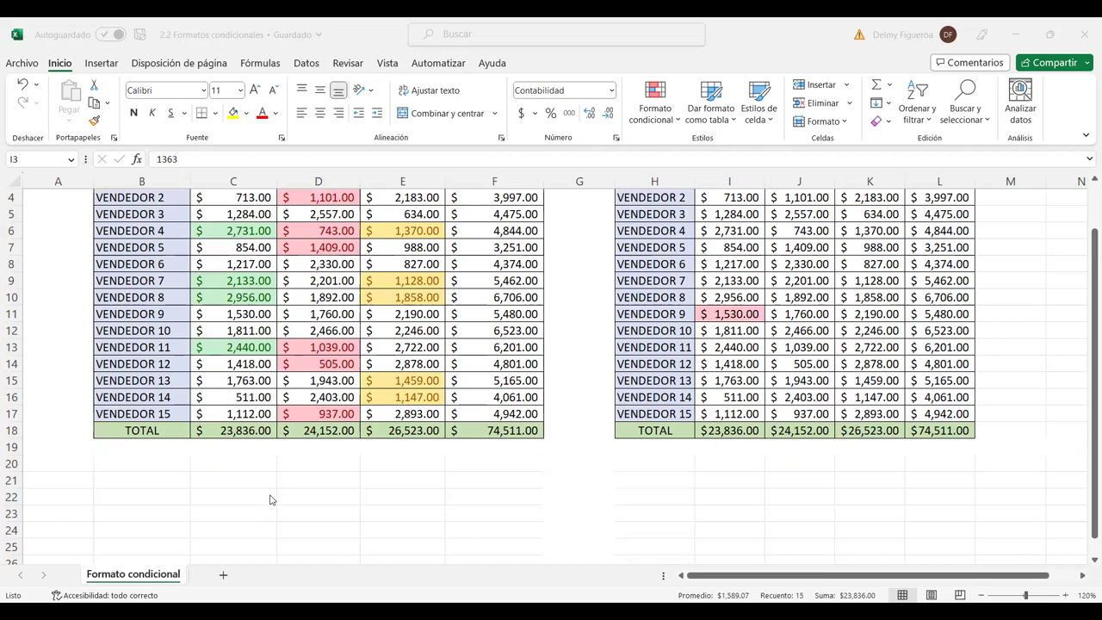
scroll(269, 500, down, 1)
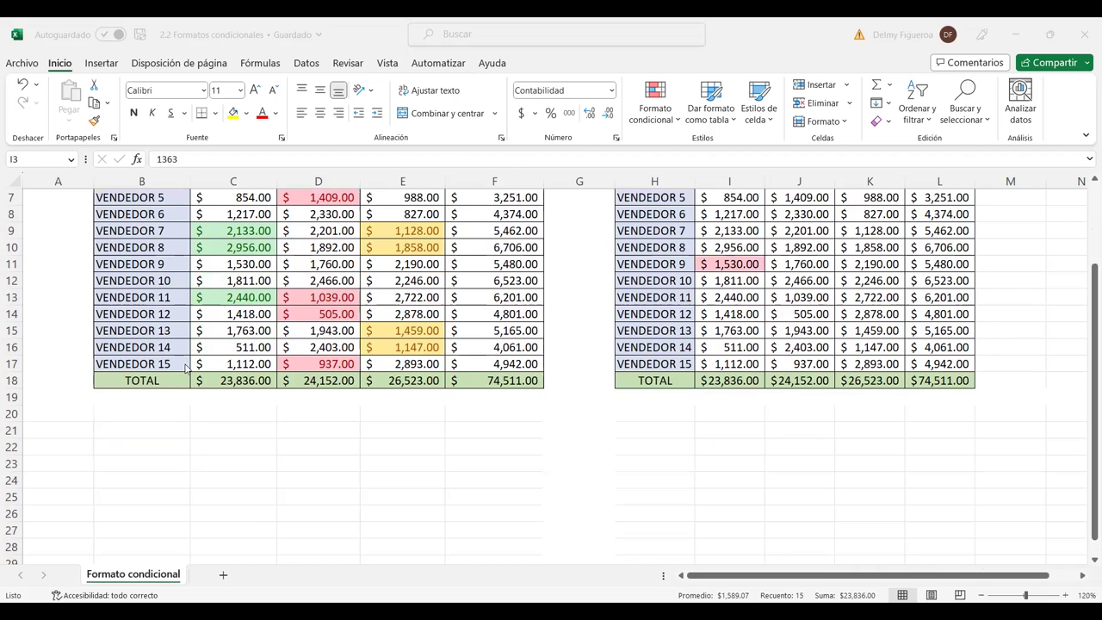
scroll(680, 217, up, 2)
drag(680, 217, 954, 472)
key(ctrl+c)
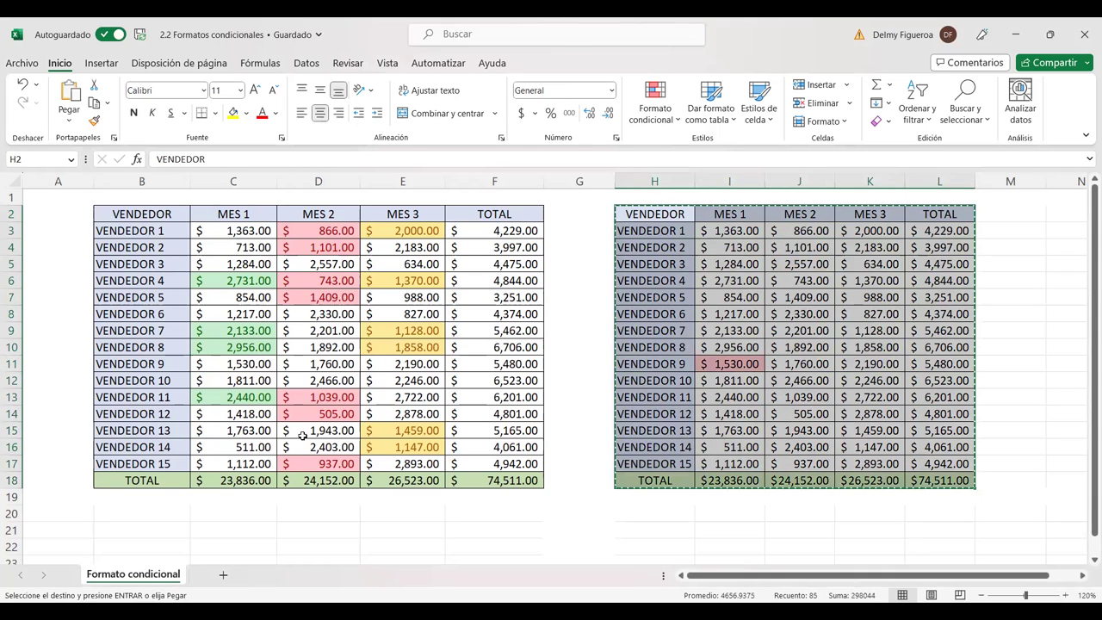
scroll(302, 435, down, 3)
click(148, 393)
Step: Paste the table copy at B22 and rename its VENDEDOR header to ESTUDIANTES
key(ctrl+v)
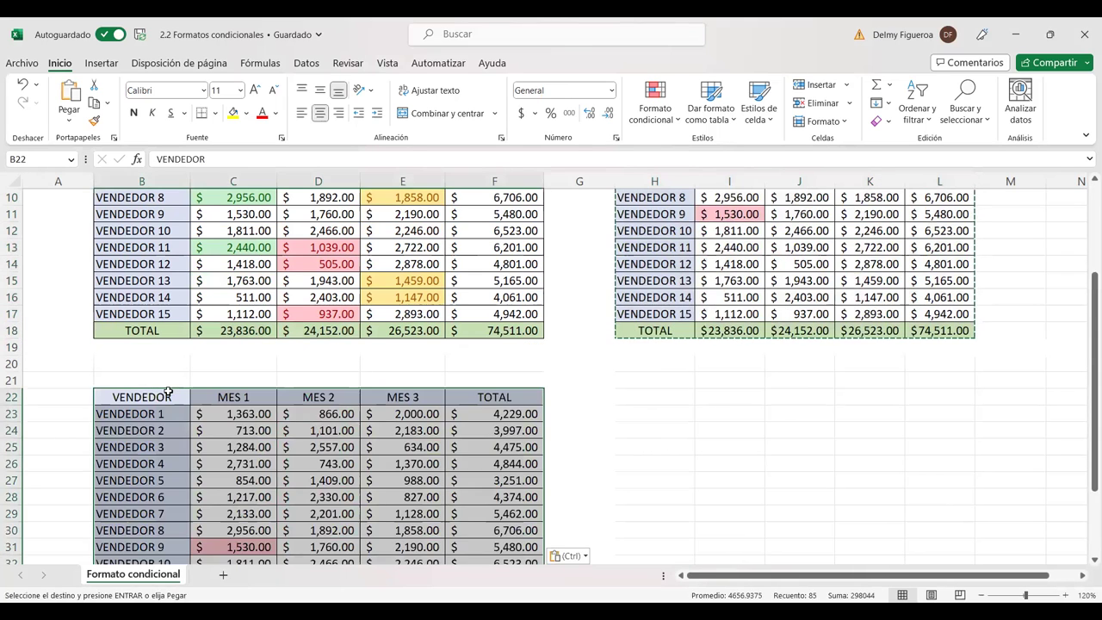
click(168, 393)
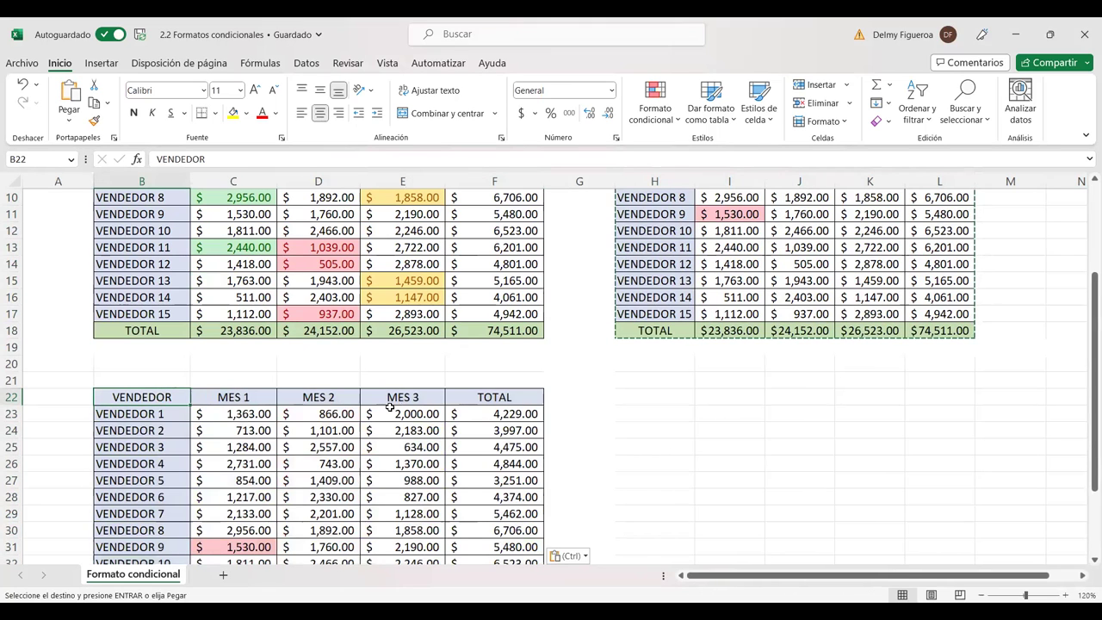
text(ESTUDIANTES)
key(Return)
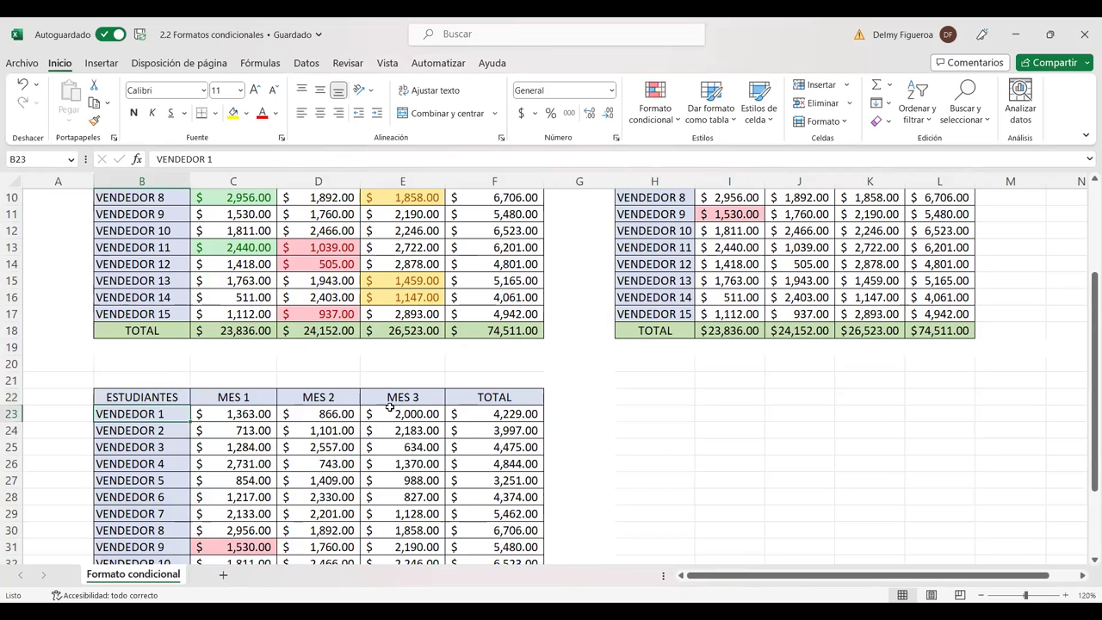
Step: Fill the row labels ESTUDIANTE 1 through ESTUDIANTE 15 down column B
text(ESTUDIANTE)
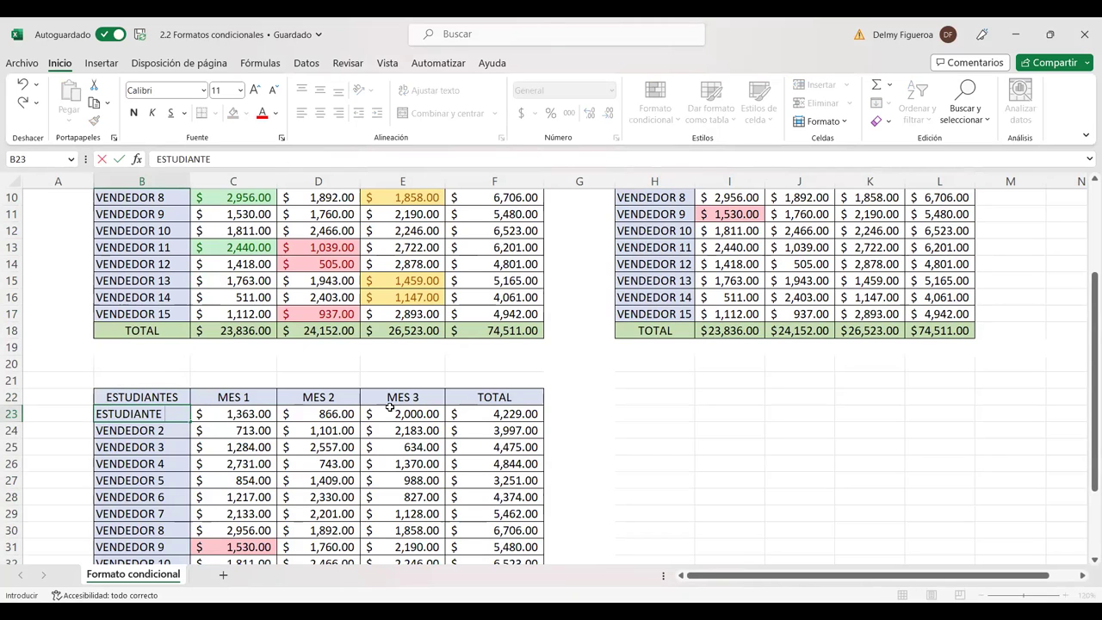
text( 1)
key(Return)
scroll(217, 471, down, 1)
click(153, 364)
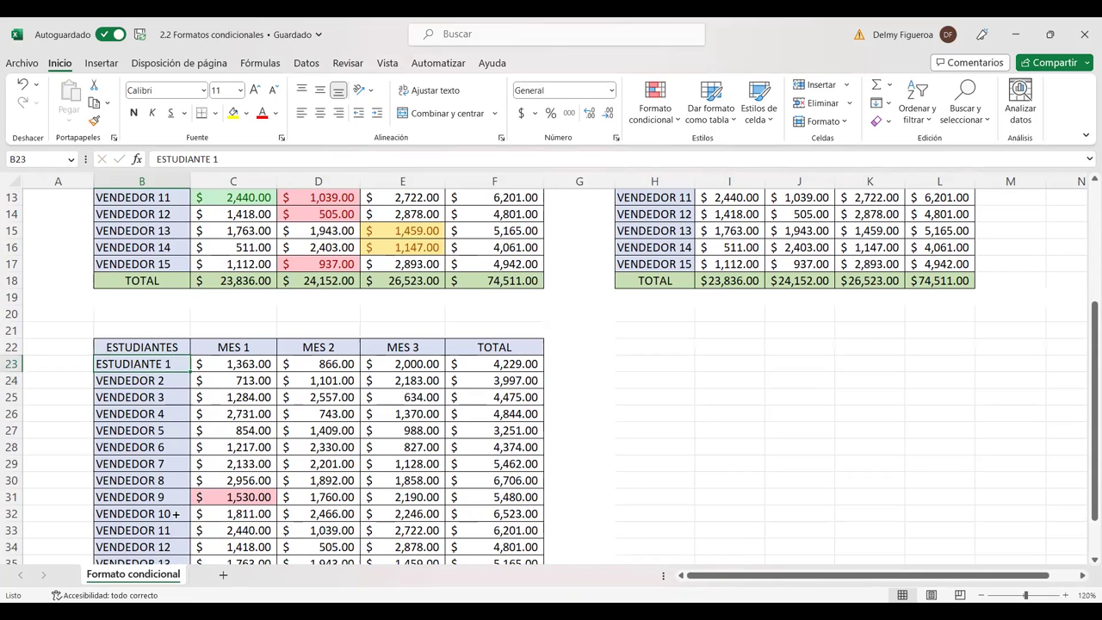
drag(176, 513, 177, 560)
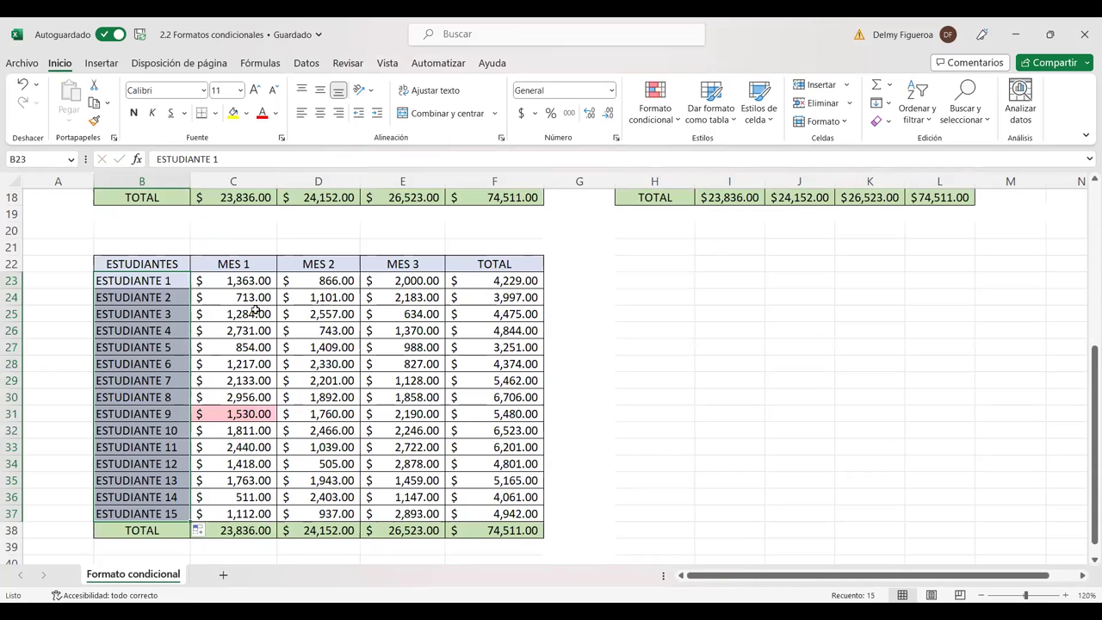
mouse_move(260, 280)
mouse_down()
mouse_move(483, 397)
mouse_move(492, 516)
mouse_up()
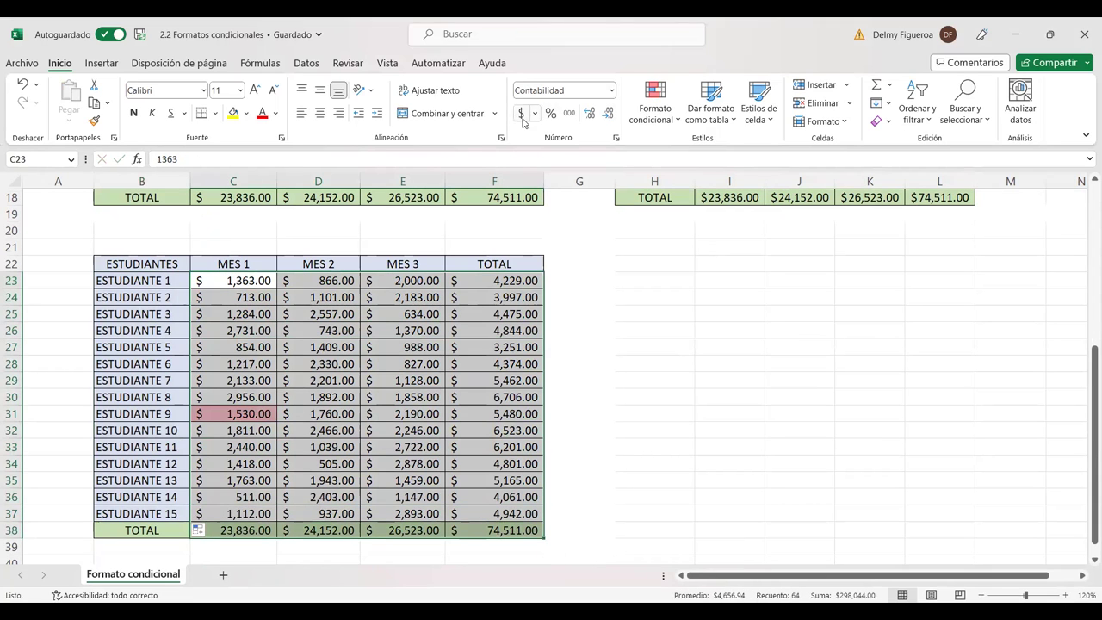
Step: Switch C23:F38 to Number format with one fewer decimal, then clear the amounts
click(611, 91)
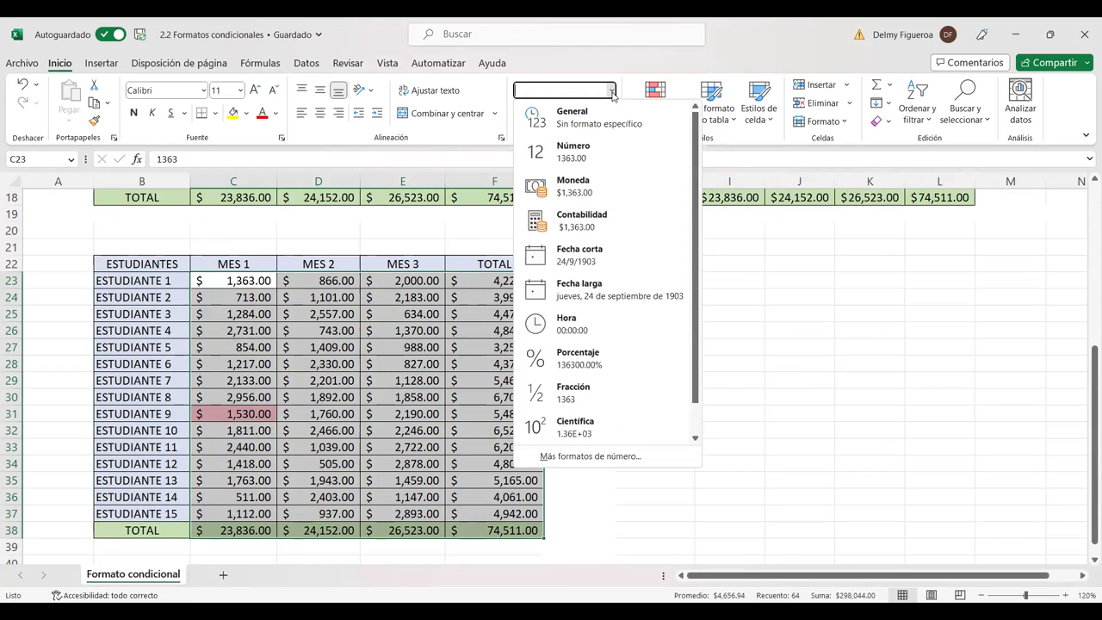
key(Escape)
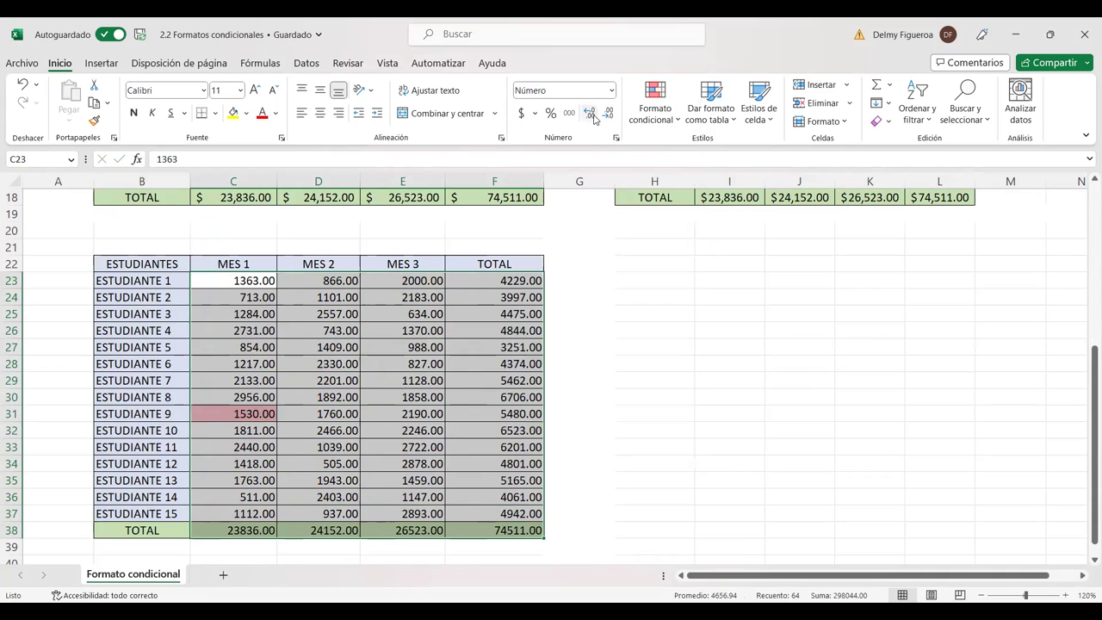
click(610, 116)
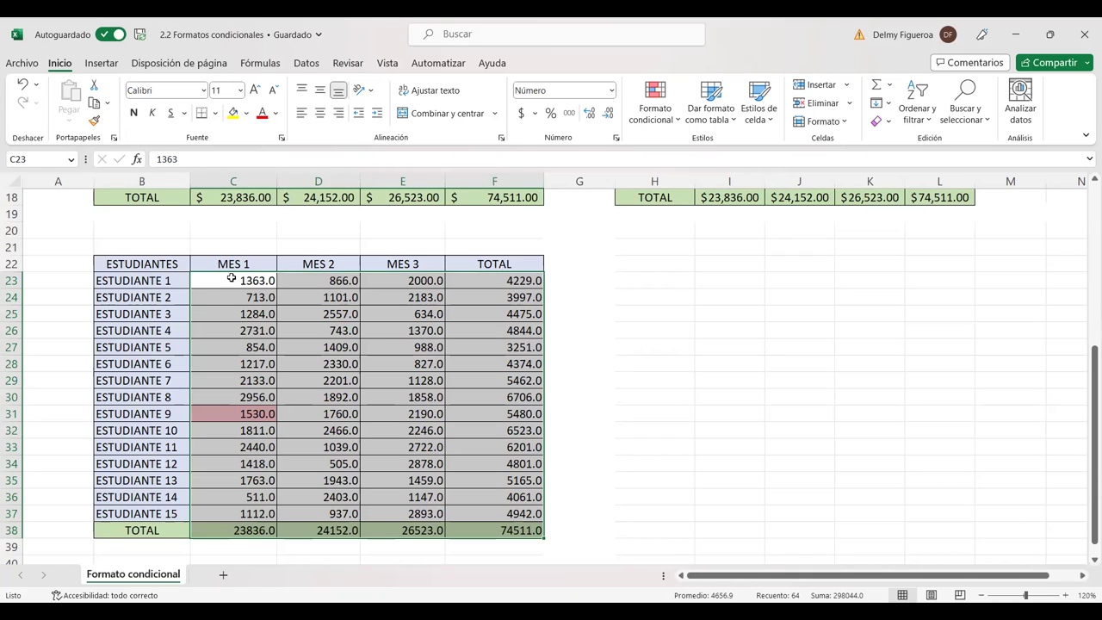
key(Delete)
click(232, 277)
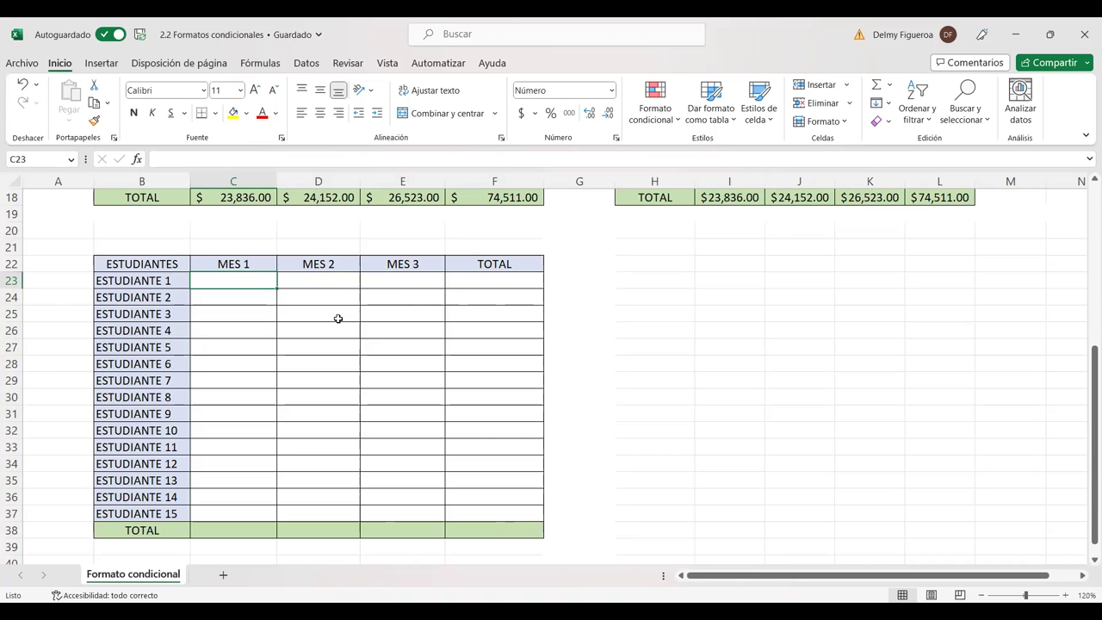
Step: Enter =ALEATORIO.ENTRE(1;10) in C23 and fill it across MES 1–3 for all students
key(ctrl+y)
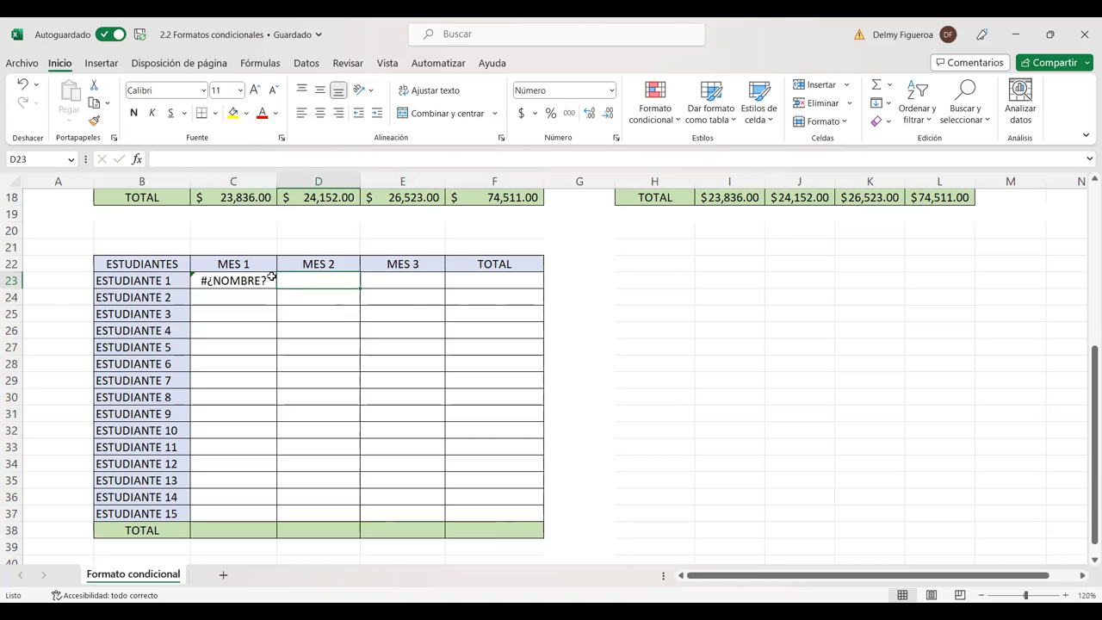
text(=)
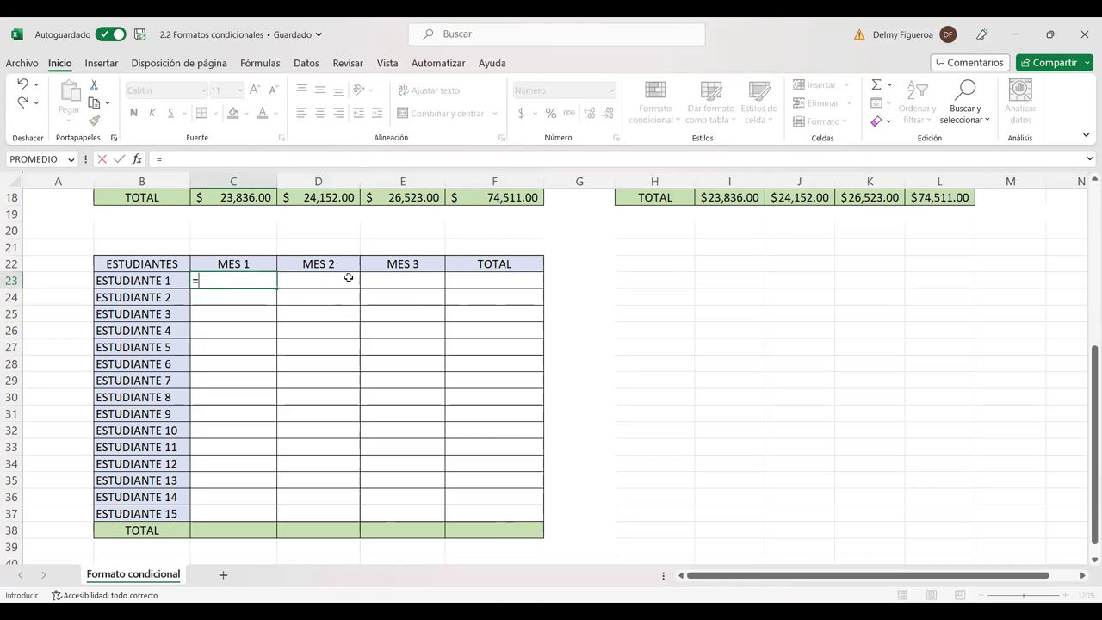
text(ALE)
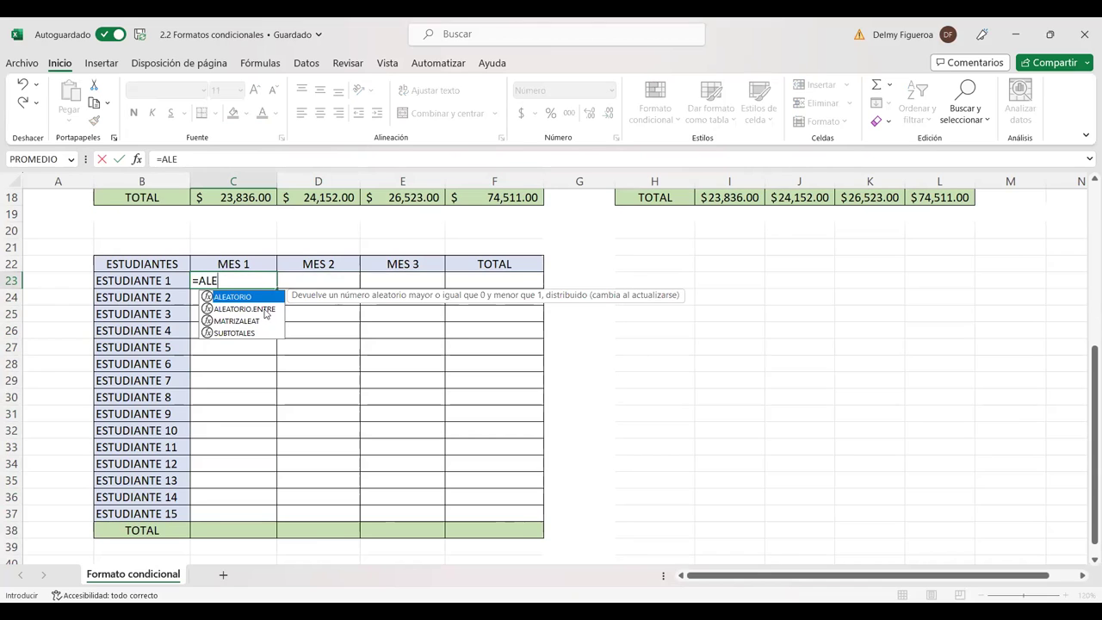
double_click(263, 309)
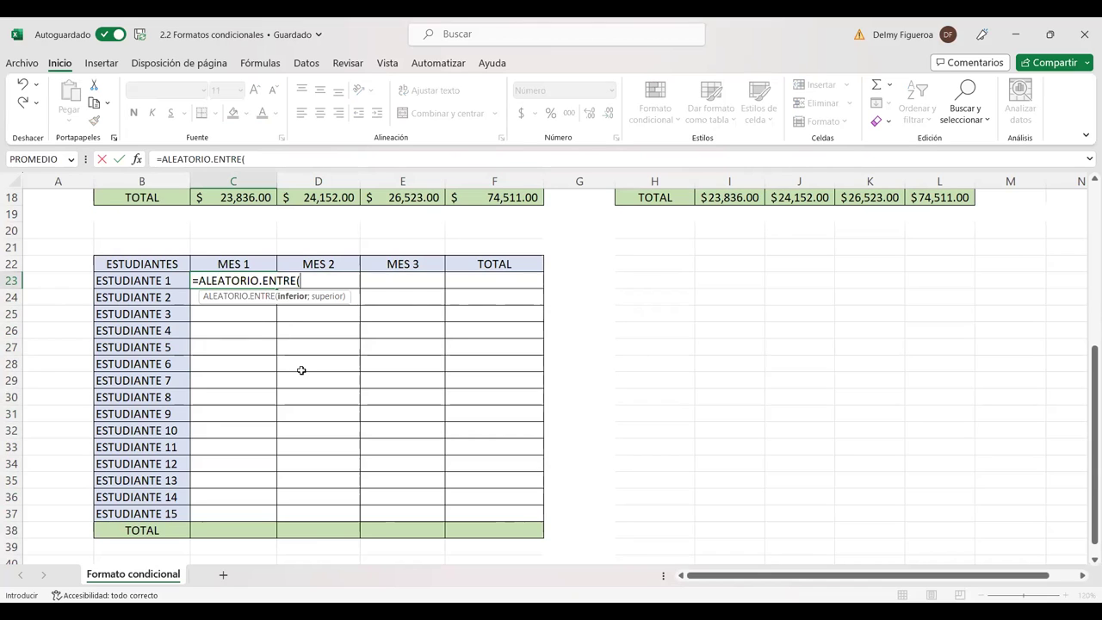
text(1)
text(;10)
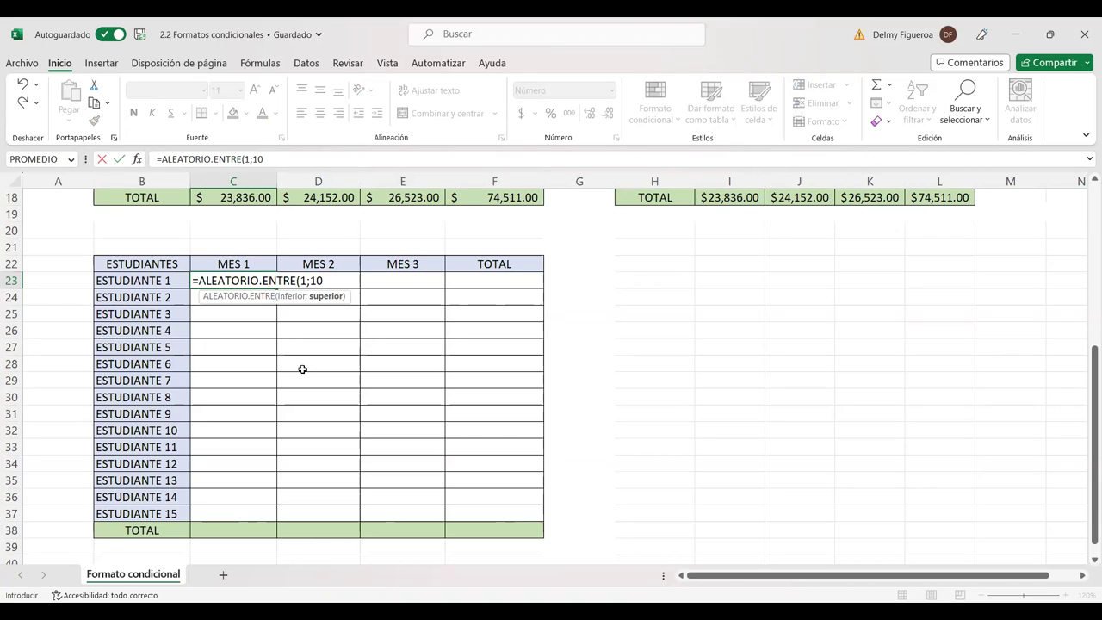
key(Return)
click(262, 288)
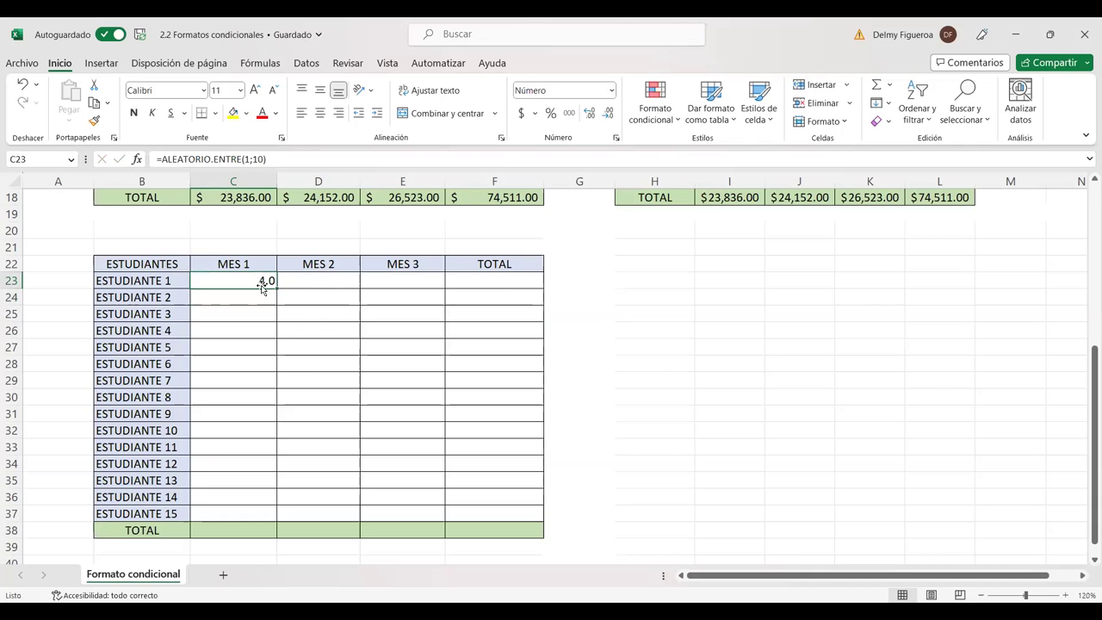
mouse_move(275, 288)
mouse_down()
mouse_move(458, 303)
mouse_move(281, 521)
mouse_move(445, 510)
mouse_up()
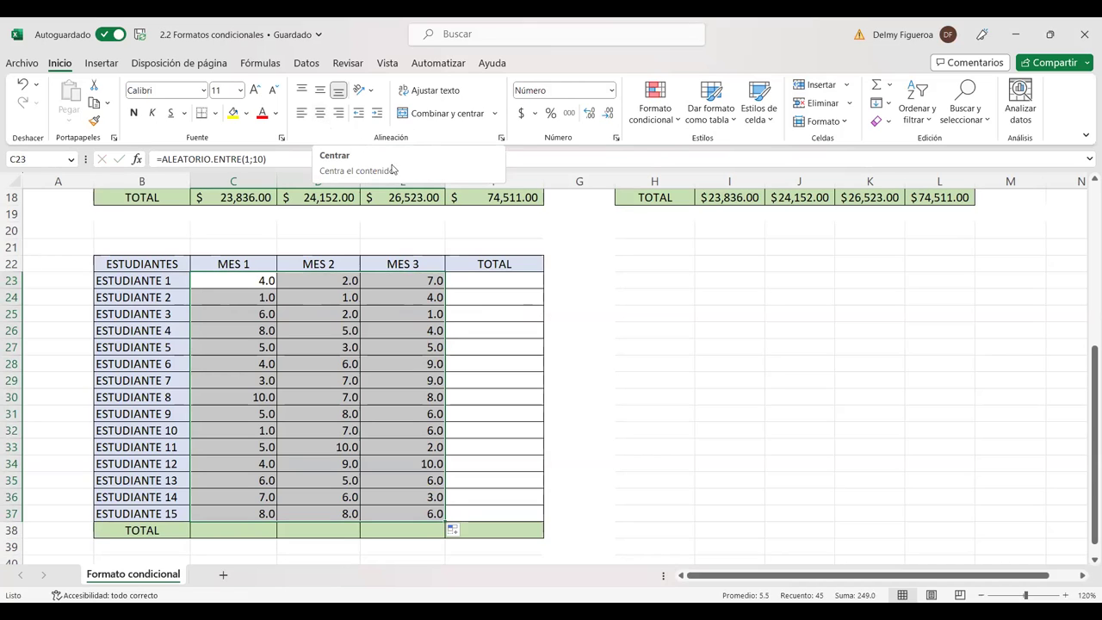
Step: Centre the MES 1–3 grades in C23:E37
click(320, 115)
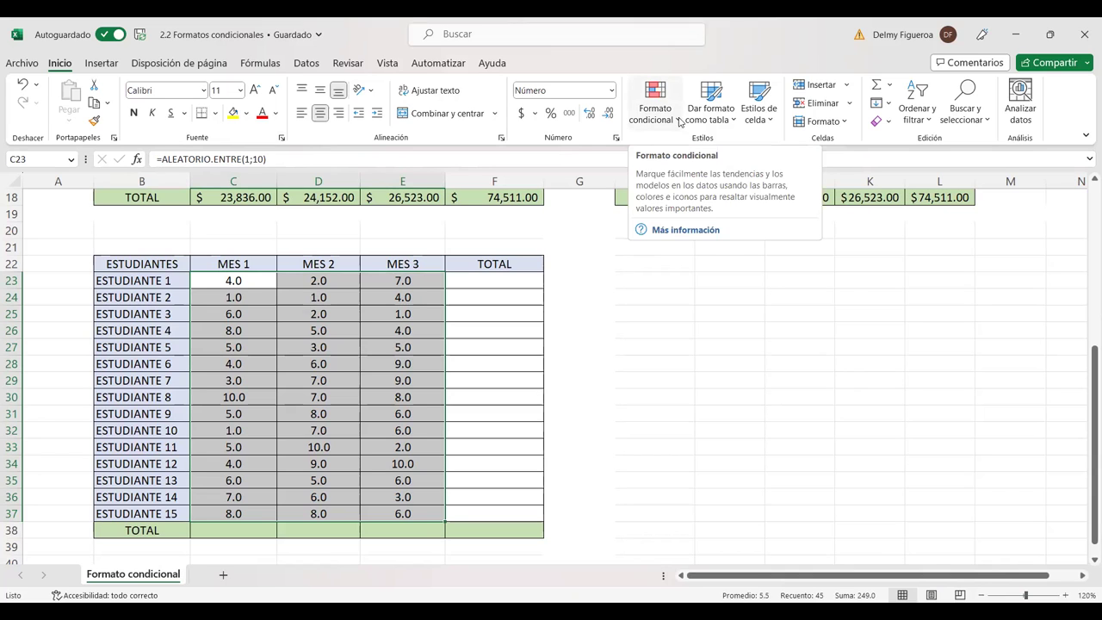
click(680, 125)
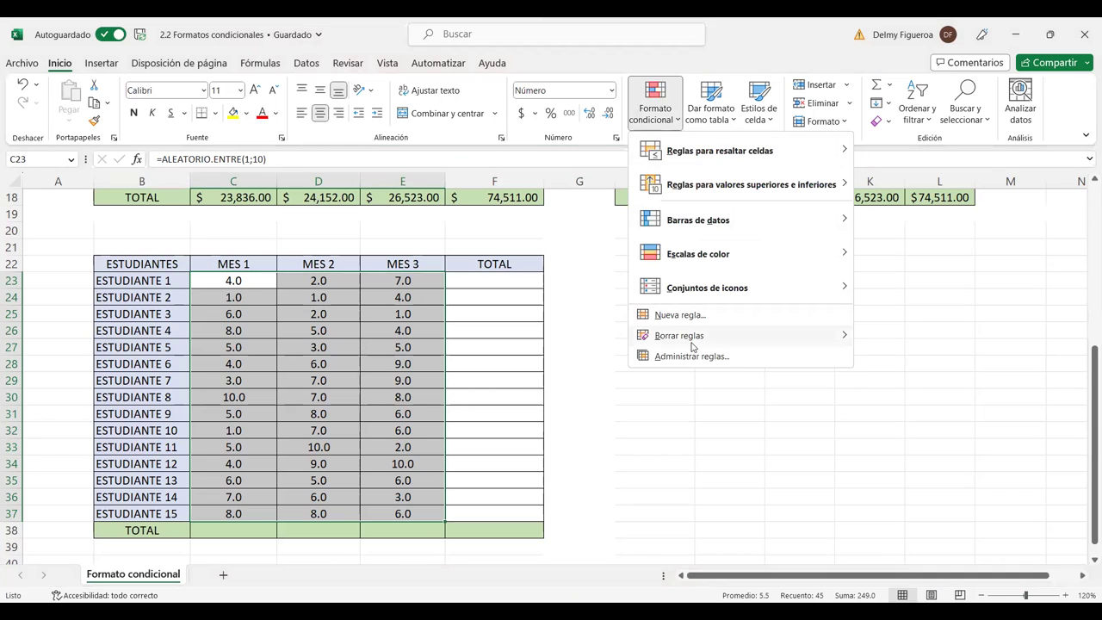
mouse_move(684, 337)
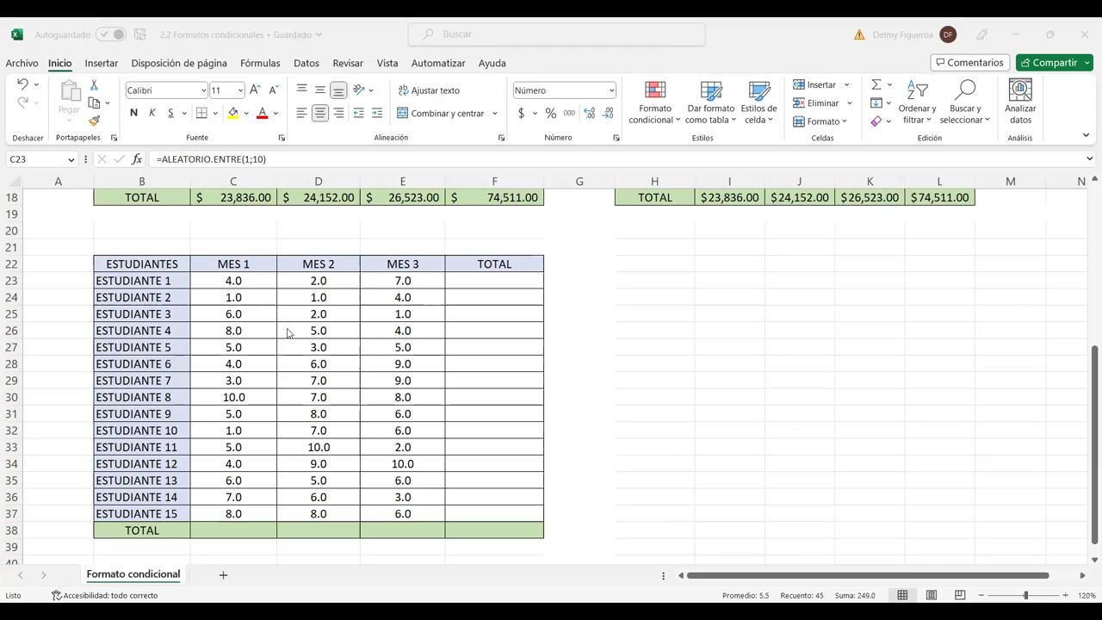
click(255, 288)
key(ctrl+shift+Down)
key(ctrl+shift+Right)
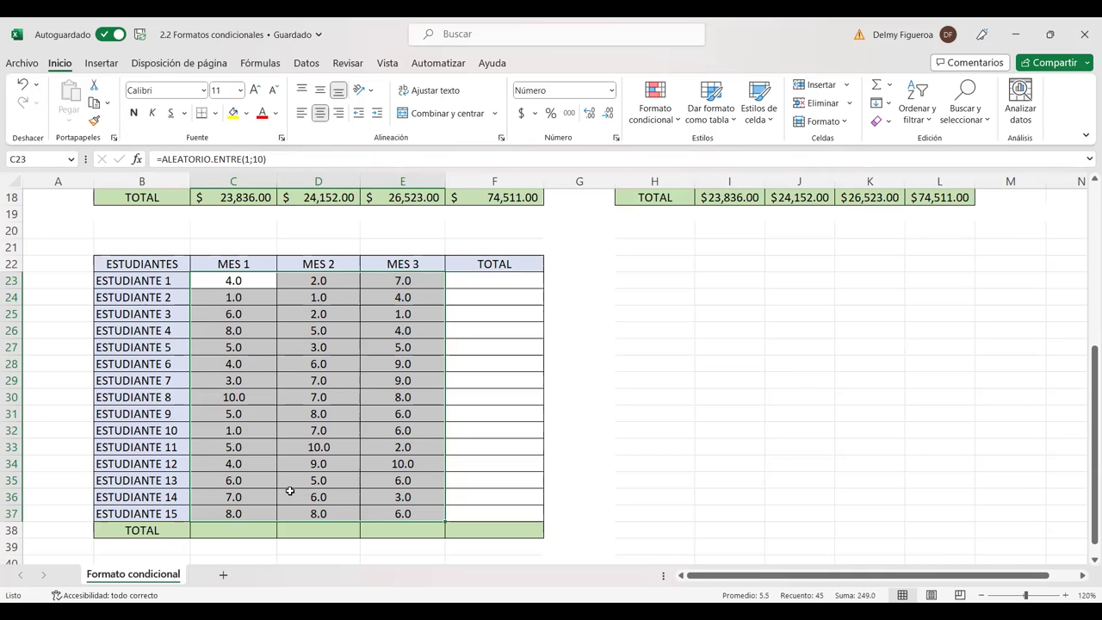
Step: Paste the C23:E37 grades back over themselves as fixed values only
key(ctrl+c)
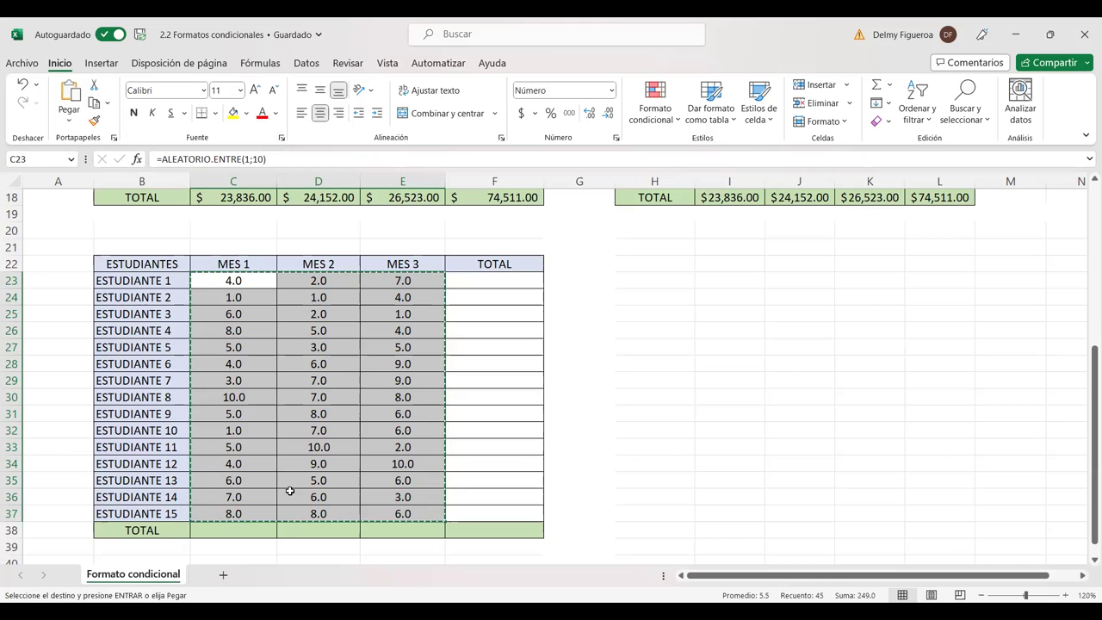
right_click(363, 318)
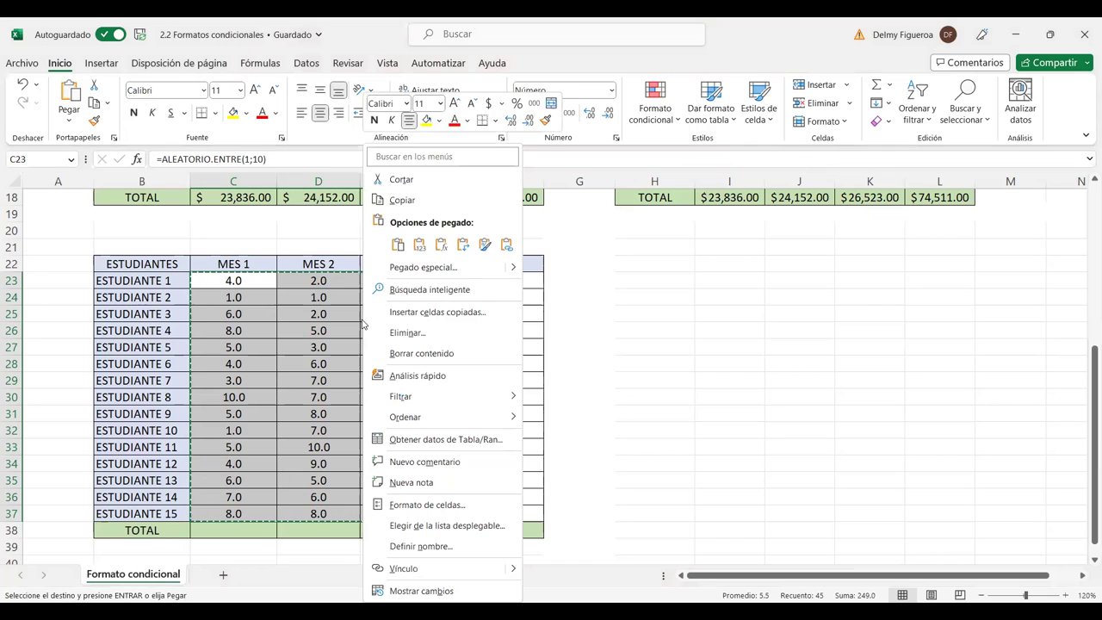
click(419, 246)
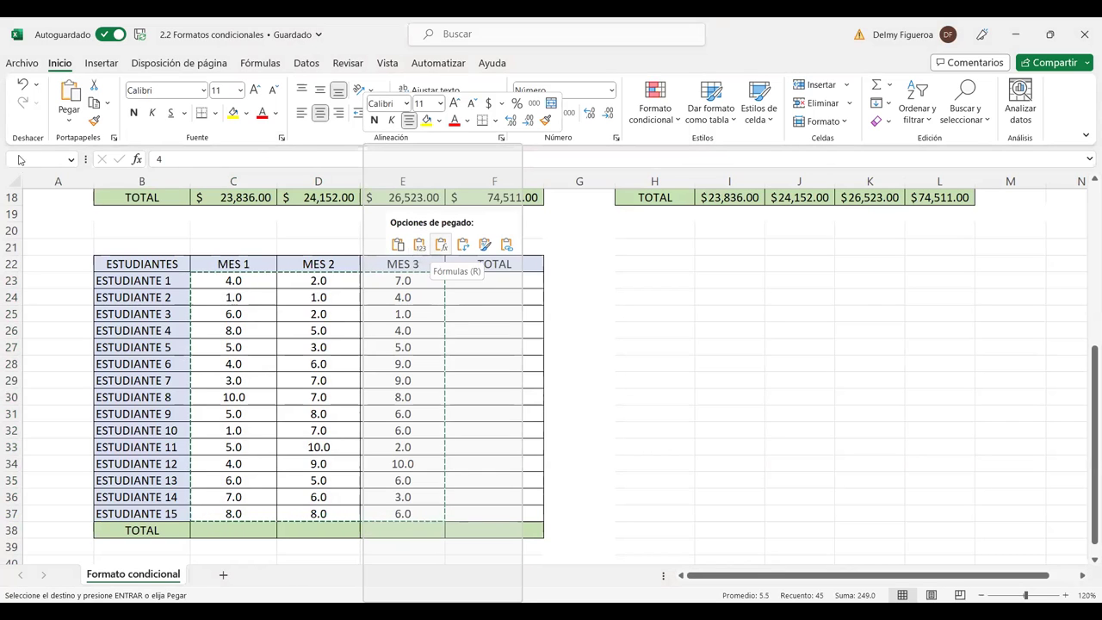
click(419, 245)
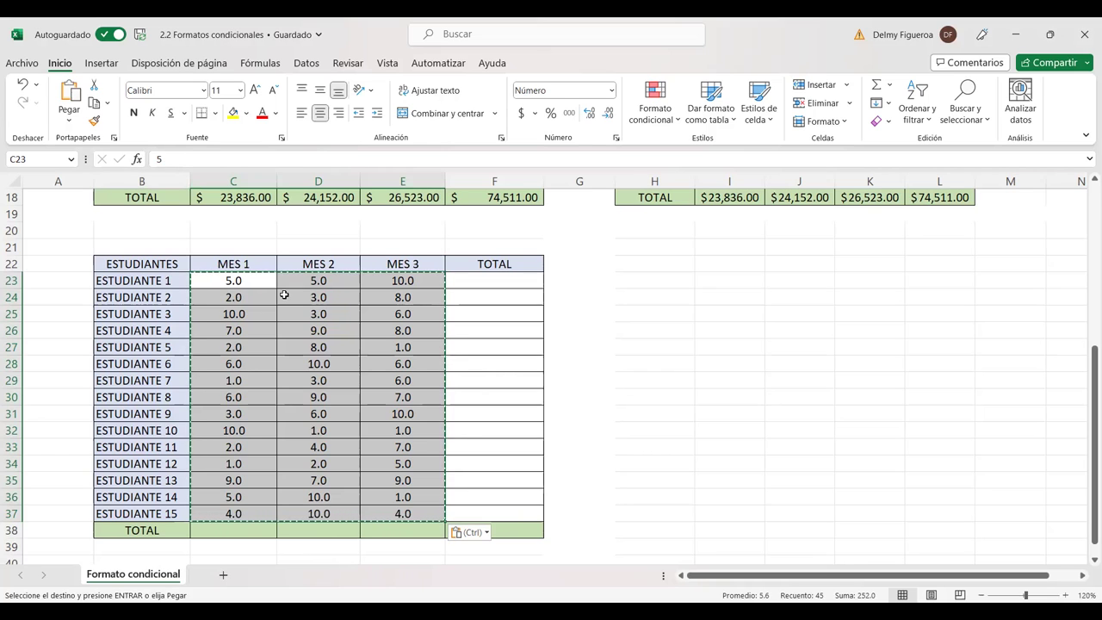
key(Escape)
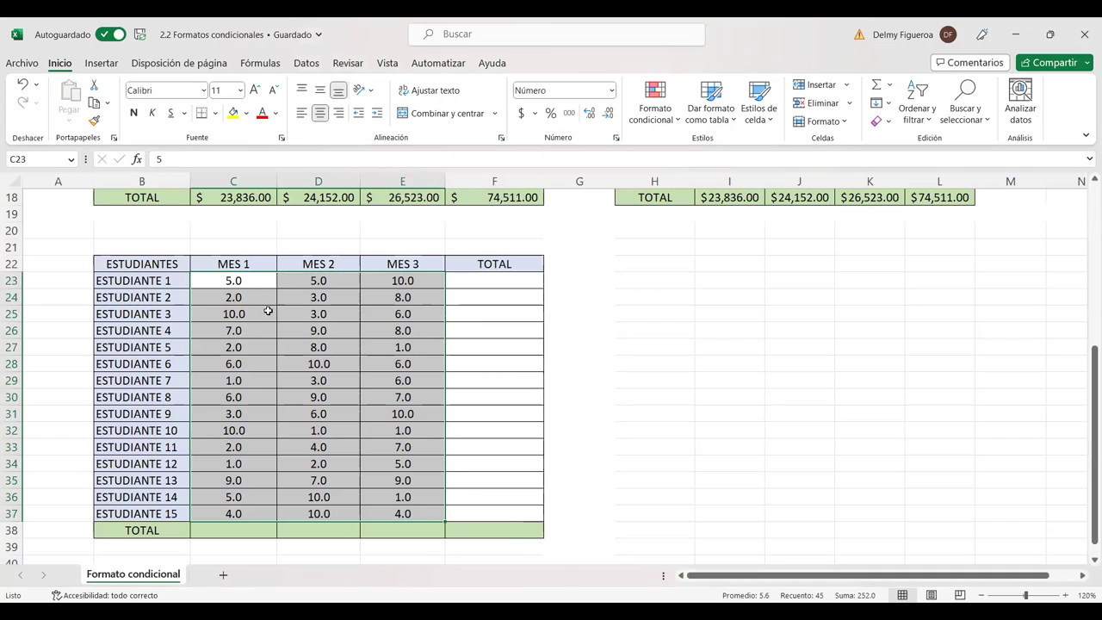
drag(255, 280, 254, 508)
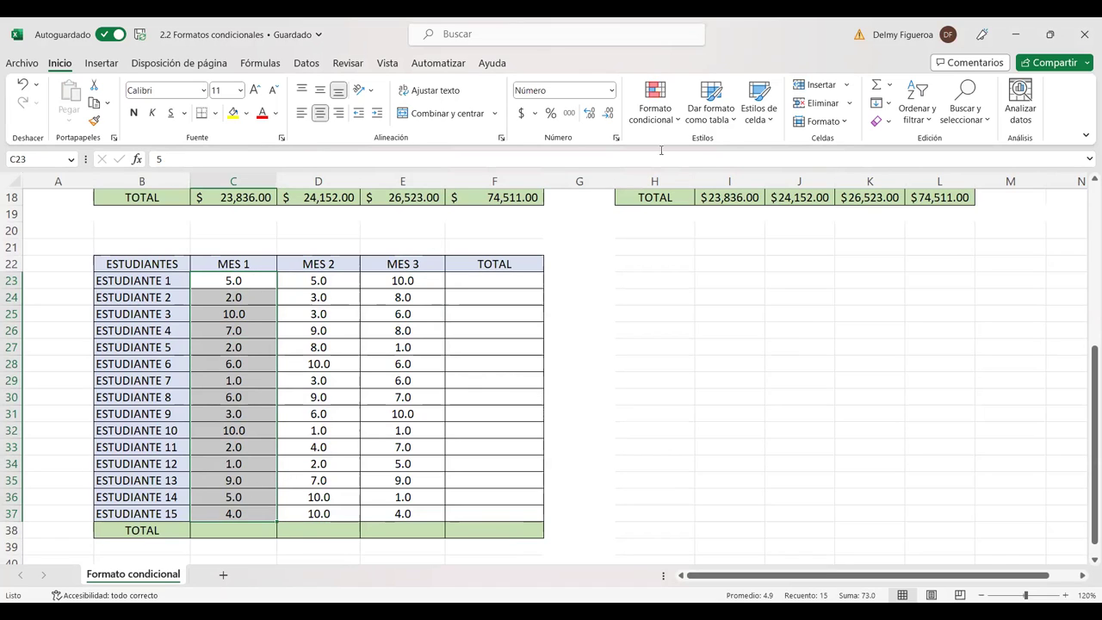
click(678, 121)
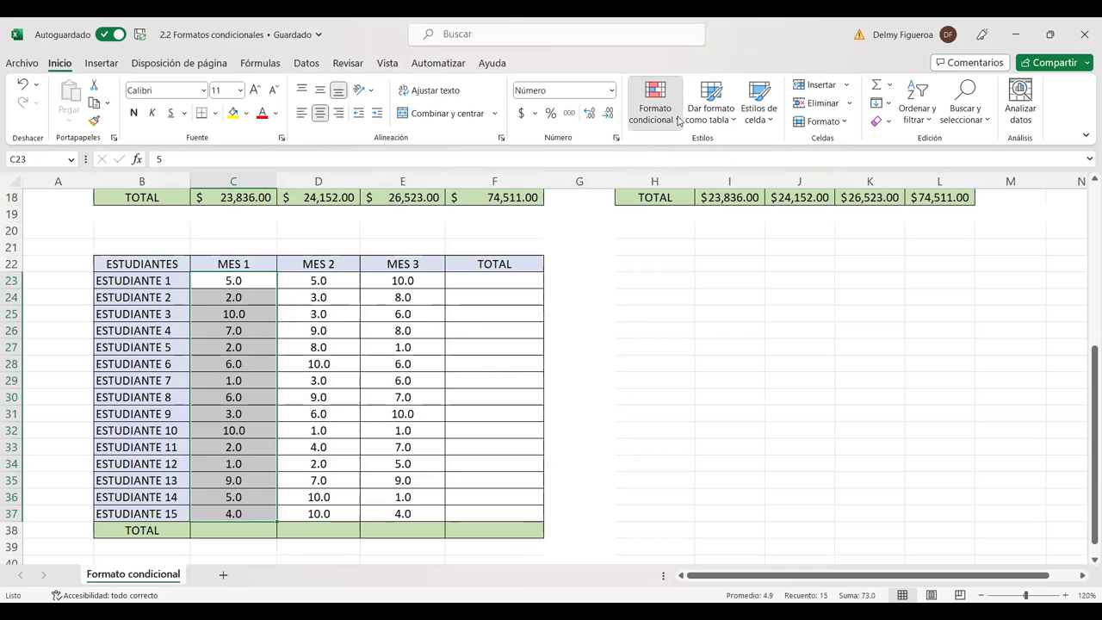
mouse_move(715, 159)
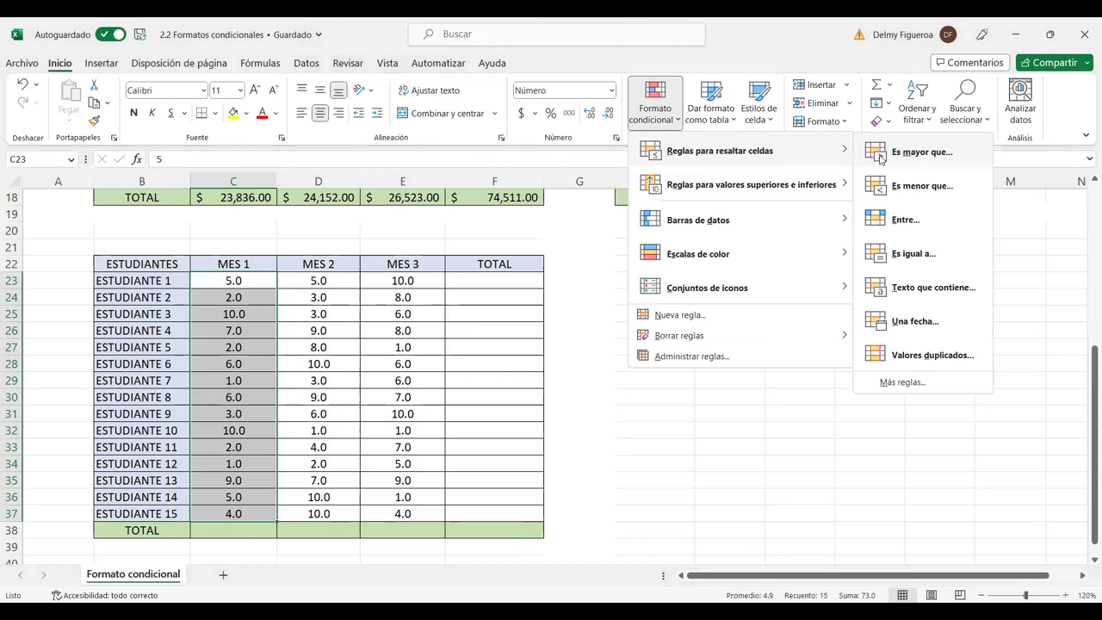
click(927, 155)
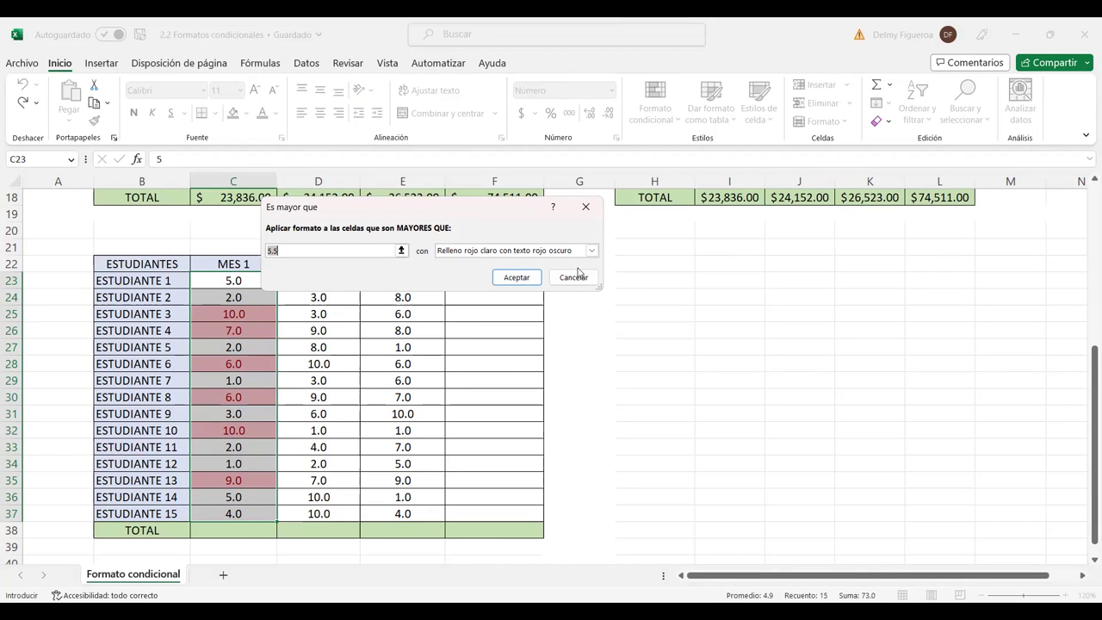
drag(578, 278, 607, 273)
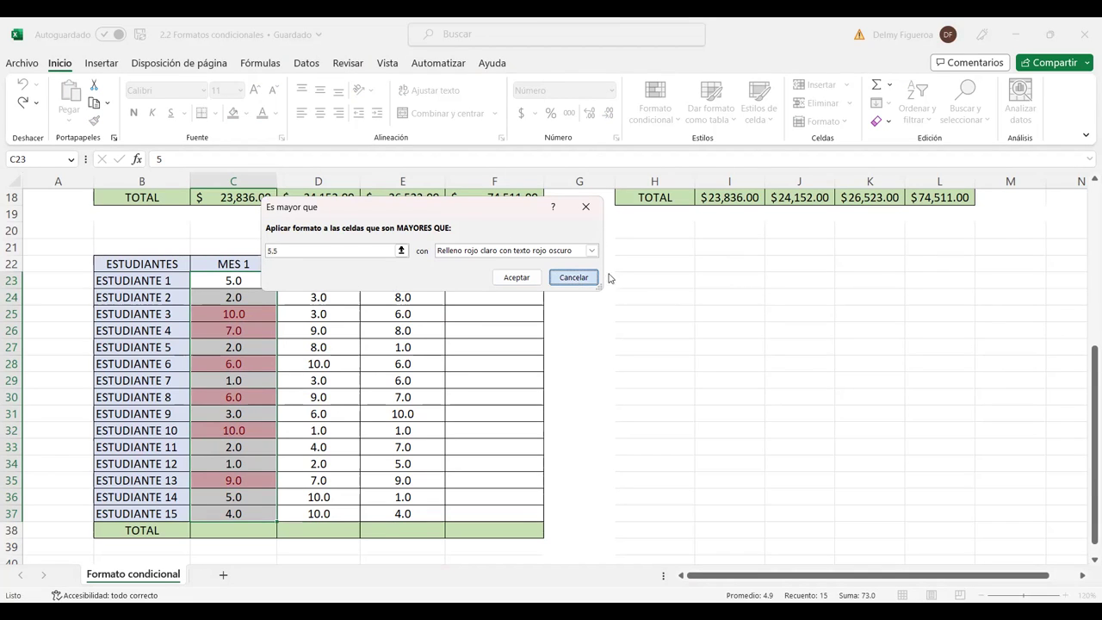
key(Escape)
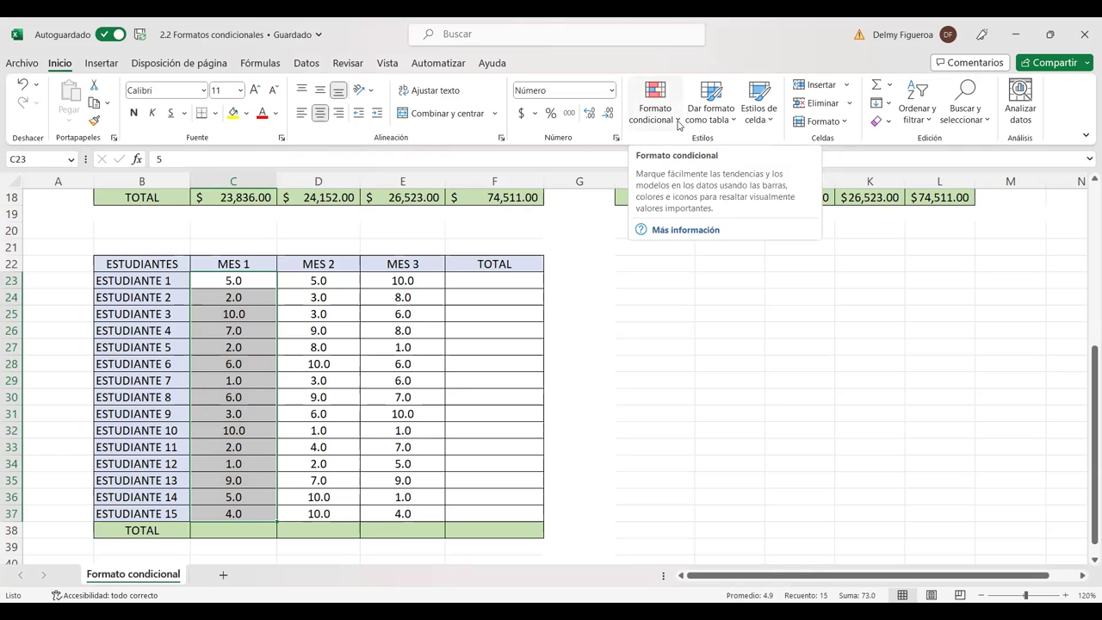
Step: Add a Between 1 and 5 rule with light red fill and dark red text
click(679, 122)
mouse_move(697, 155)
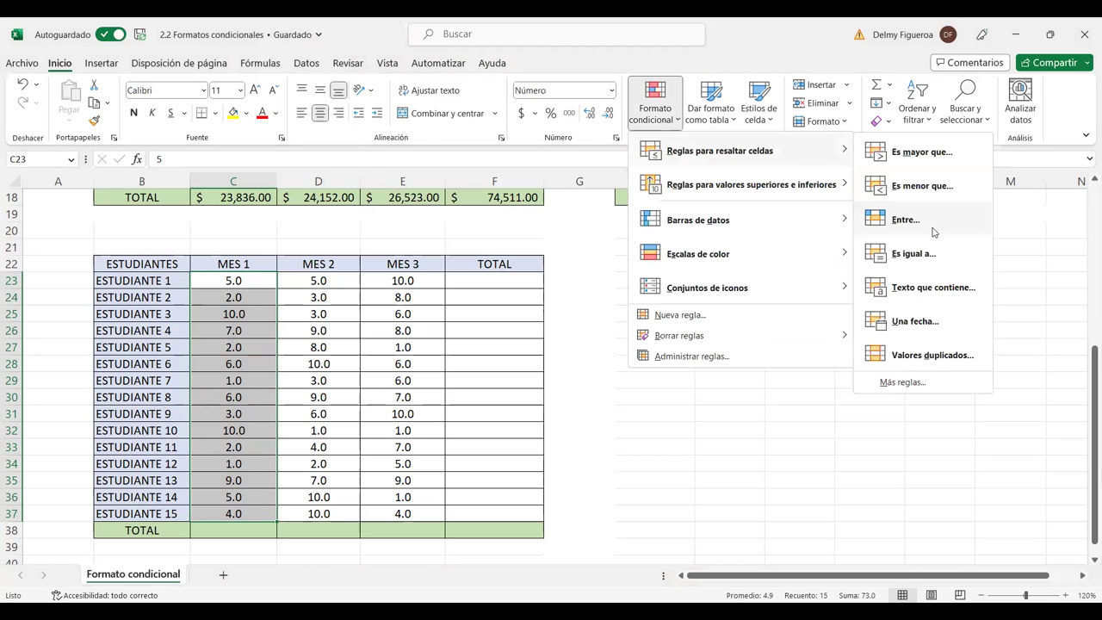
click(932, 227)
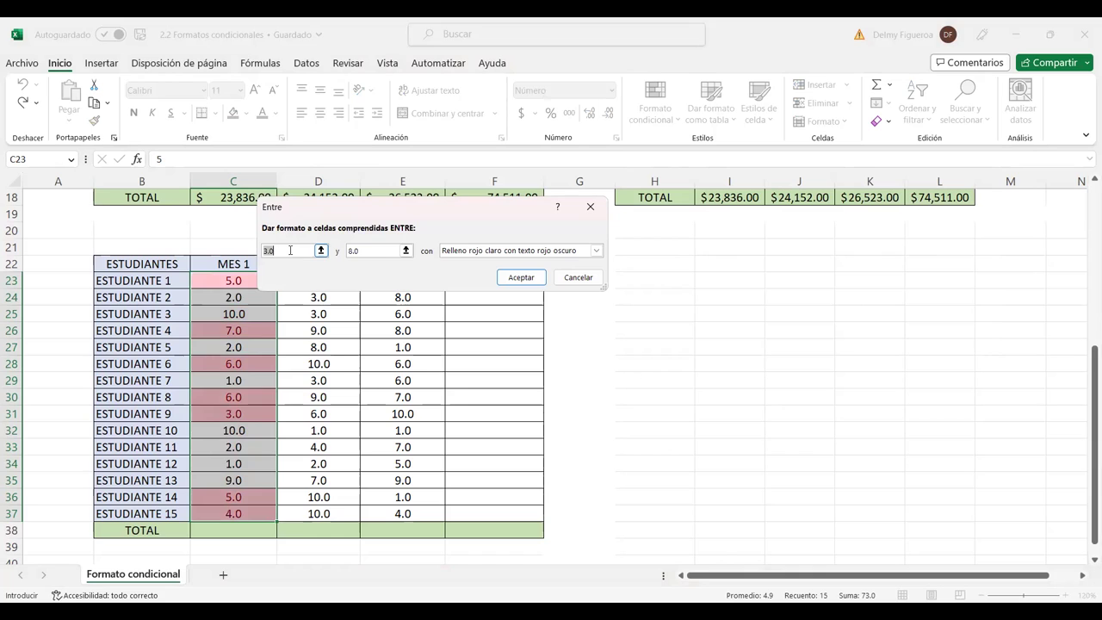
text(1)
key(Tab)
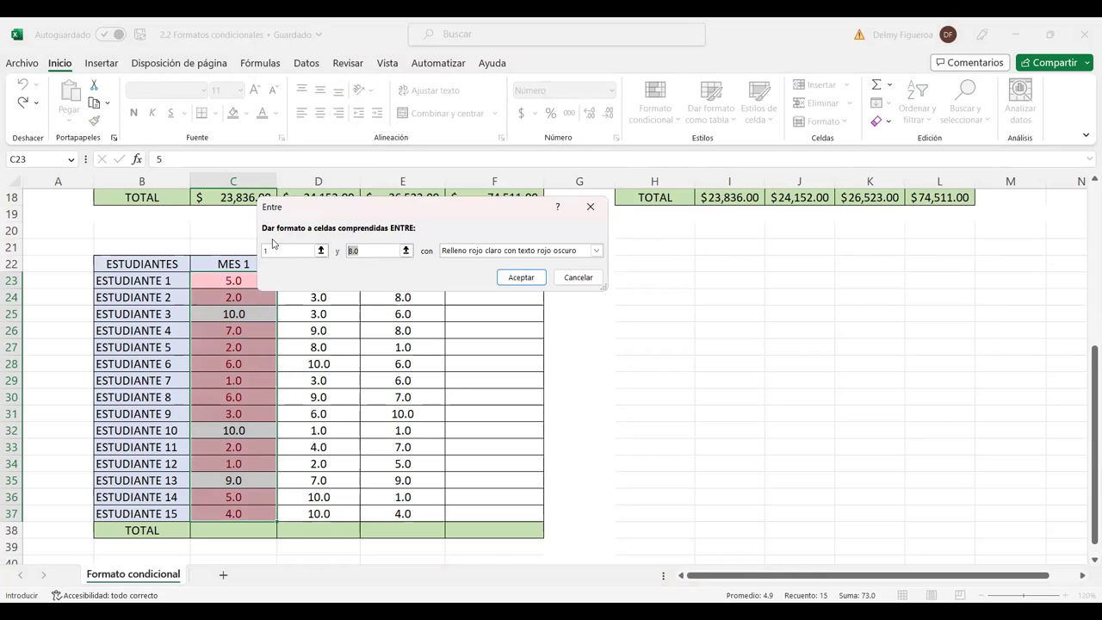
text(5)
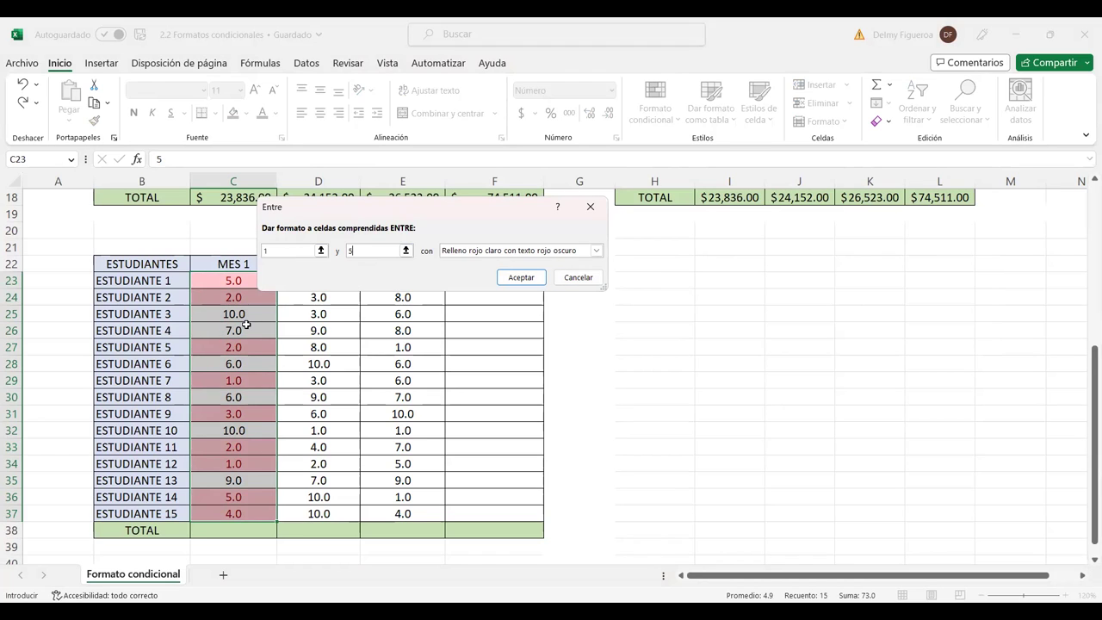
click(531, 284)
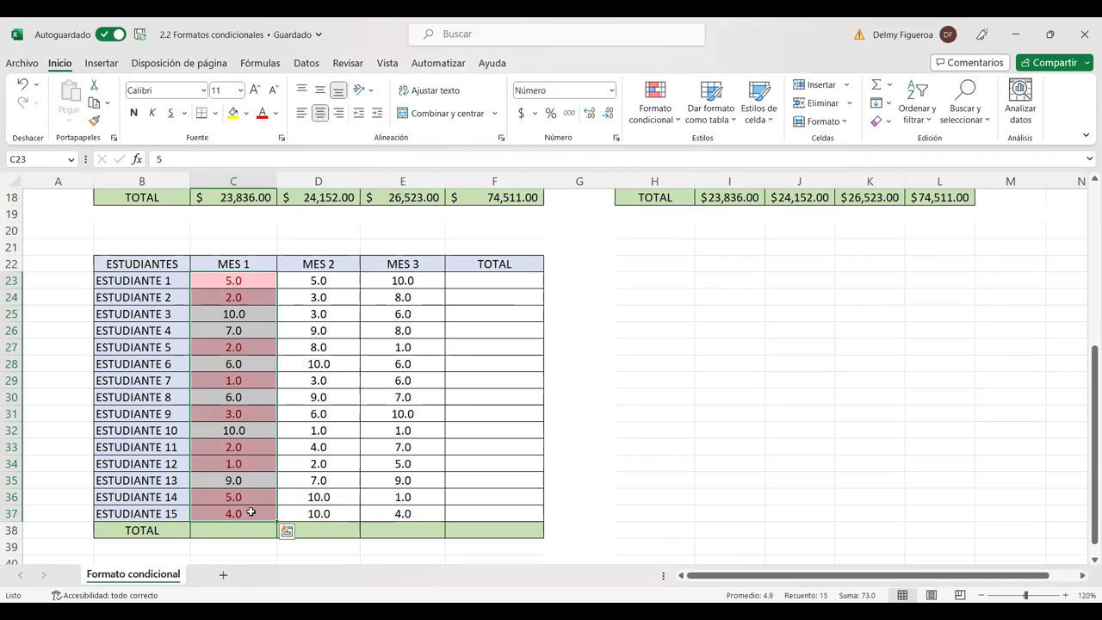
Step: Start a second Between highlight rule for grades 6 to 8
click(654, 110)
mouse_move(706, 153)
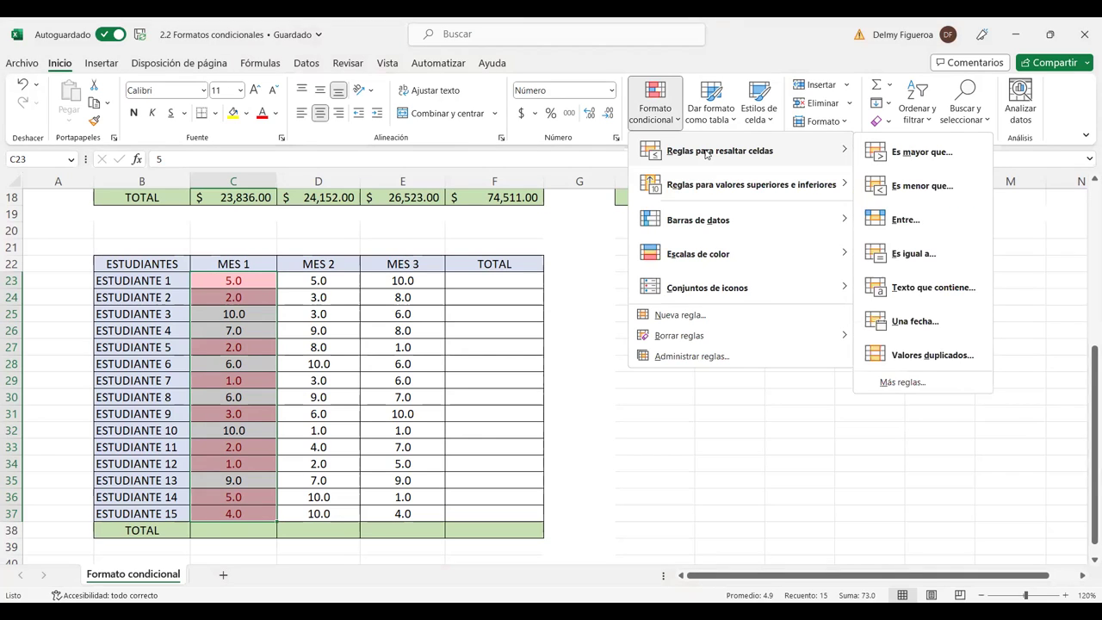
click(916, 223)
text(6)
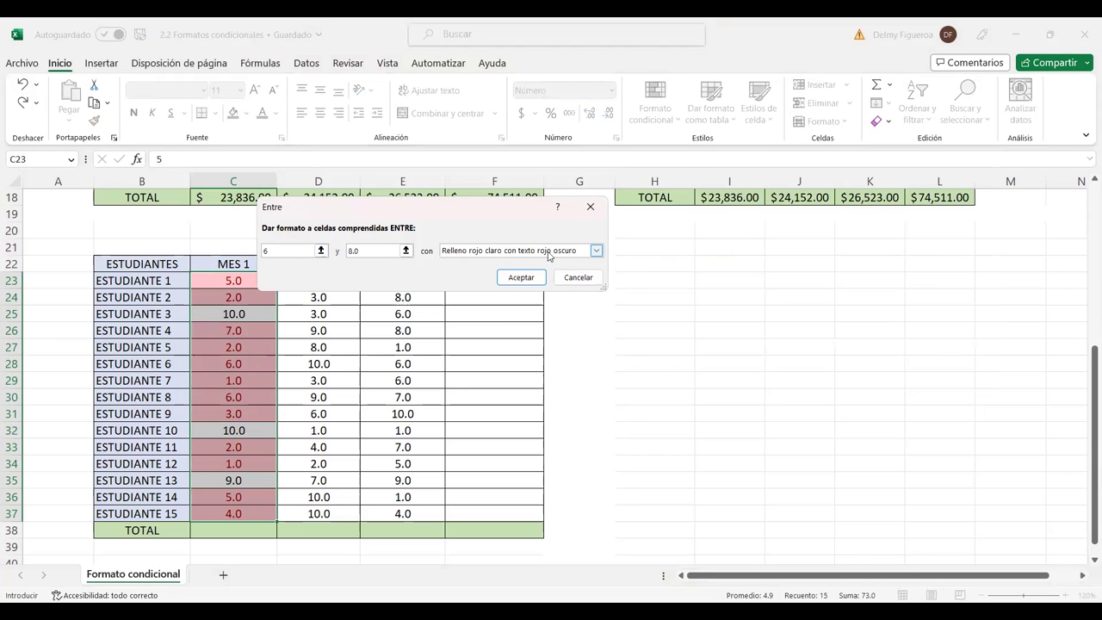
click(548, 252)
click(492, 270)
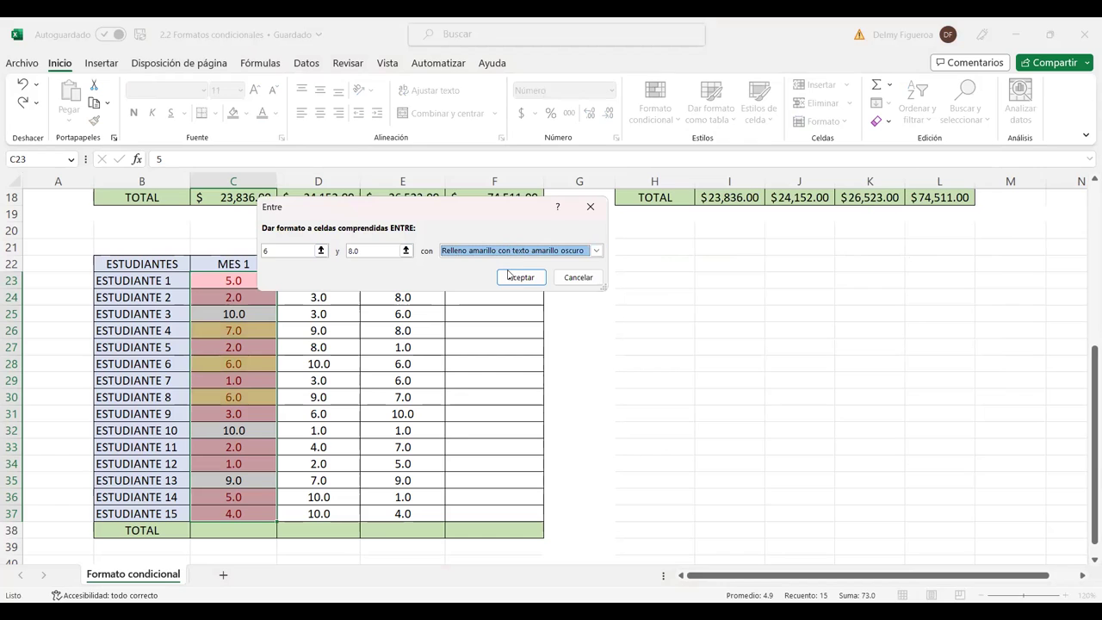
click(520, 278)
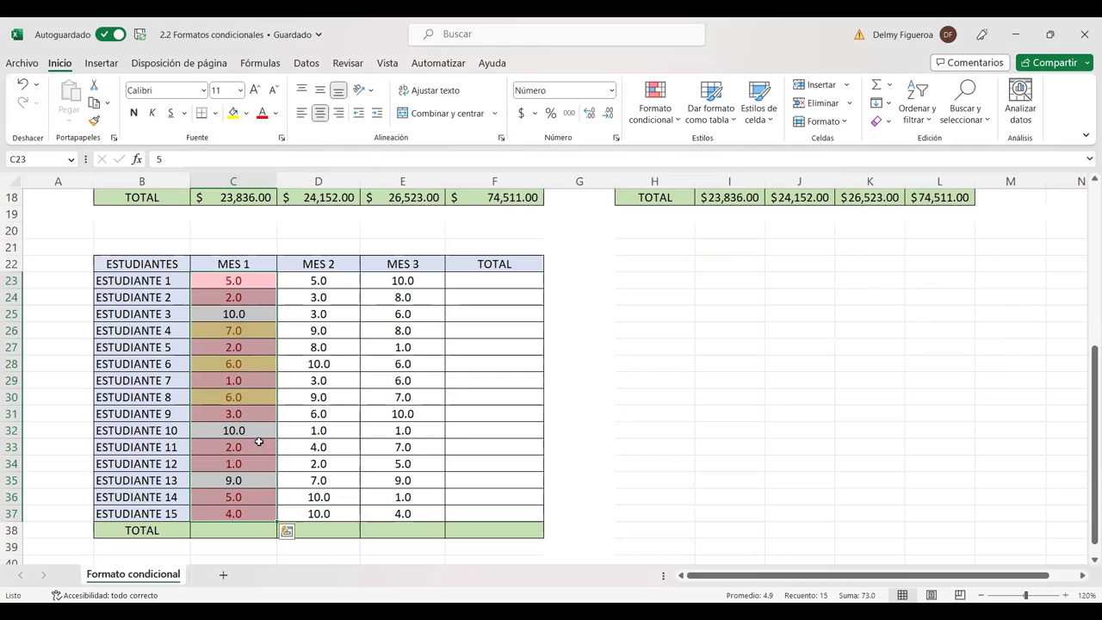
click(678, 125)
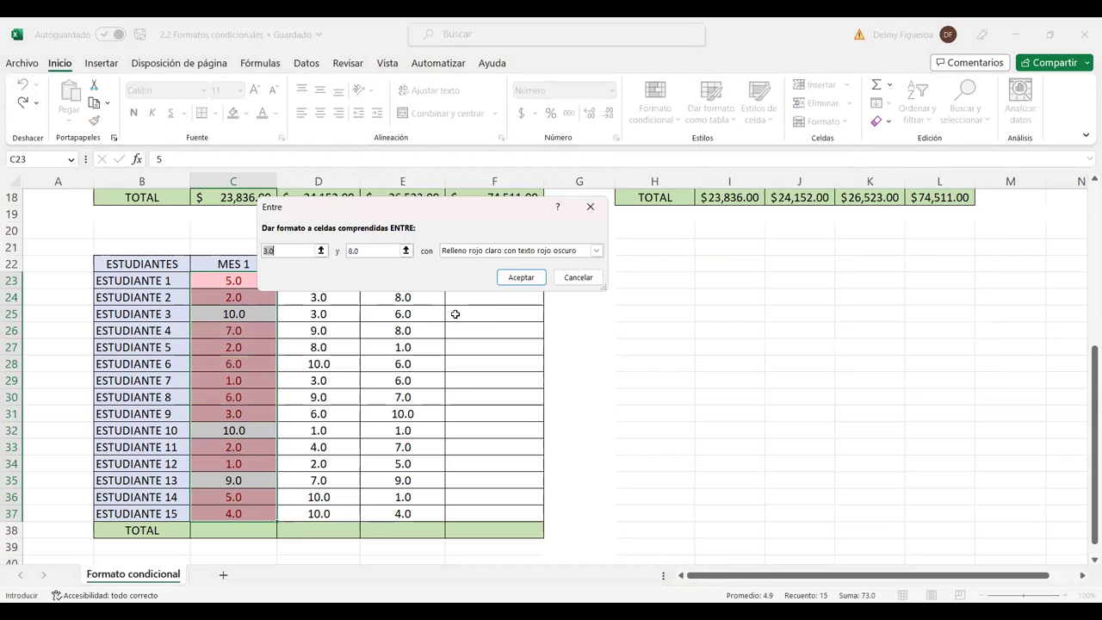
text(9)
key(Tab)
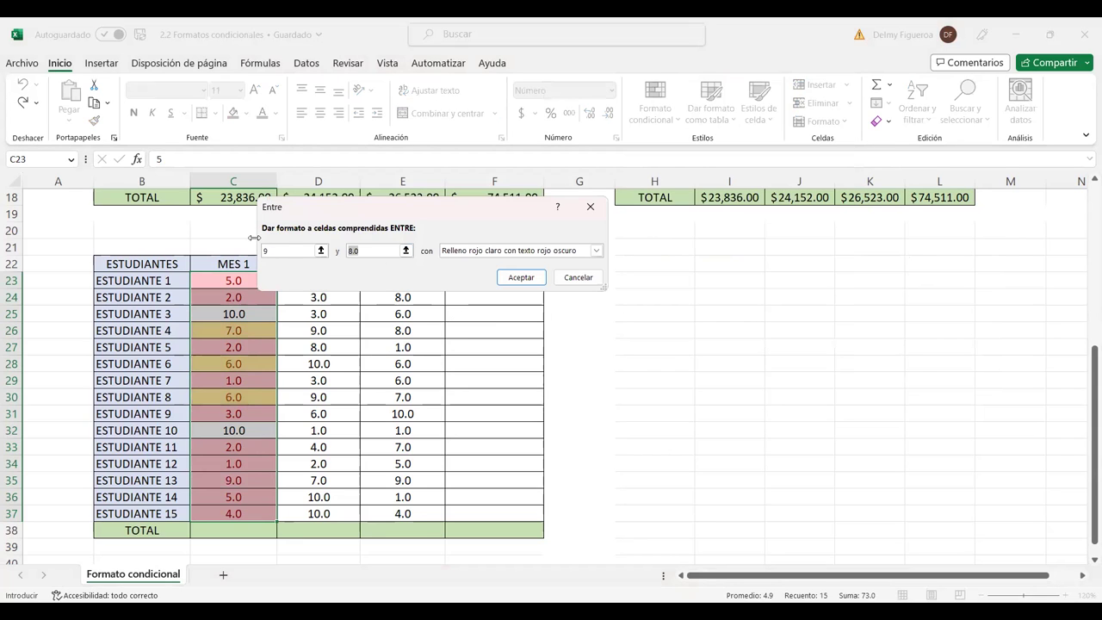
text(10)
click(543, 250)
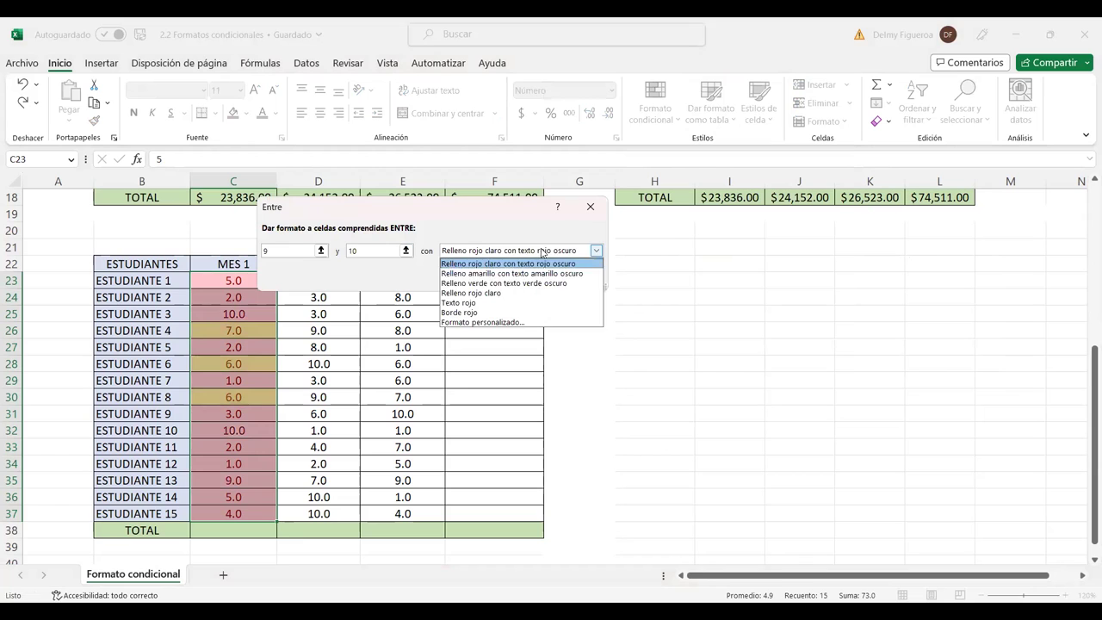
click(490, 283)
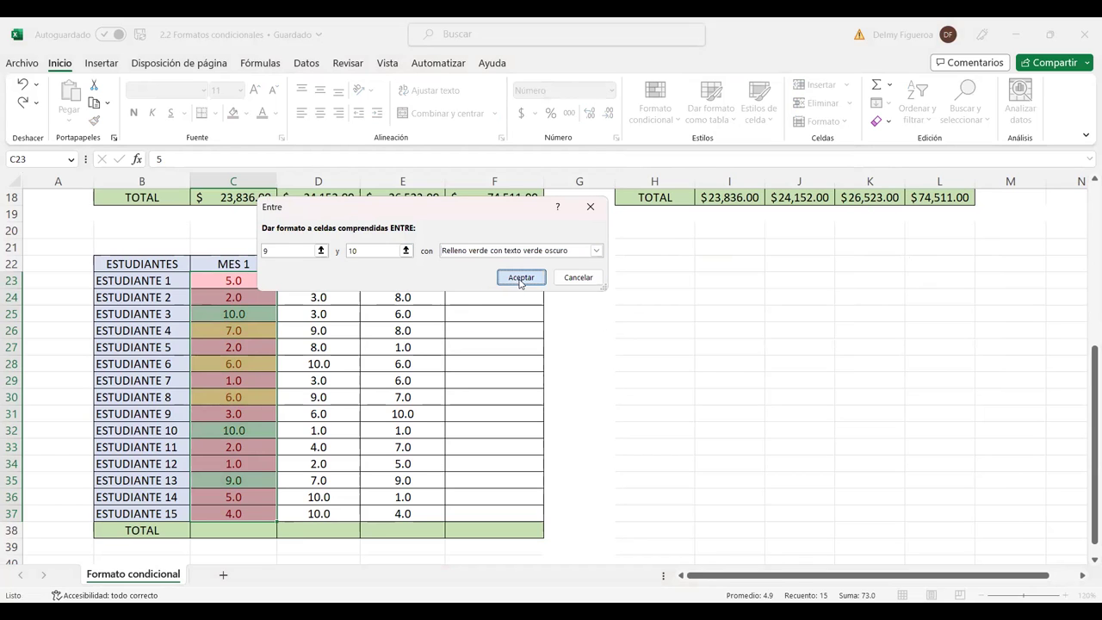
click(520, 277)
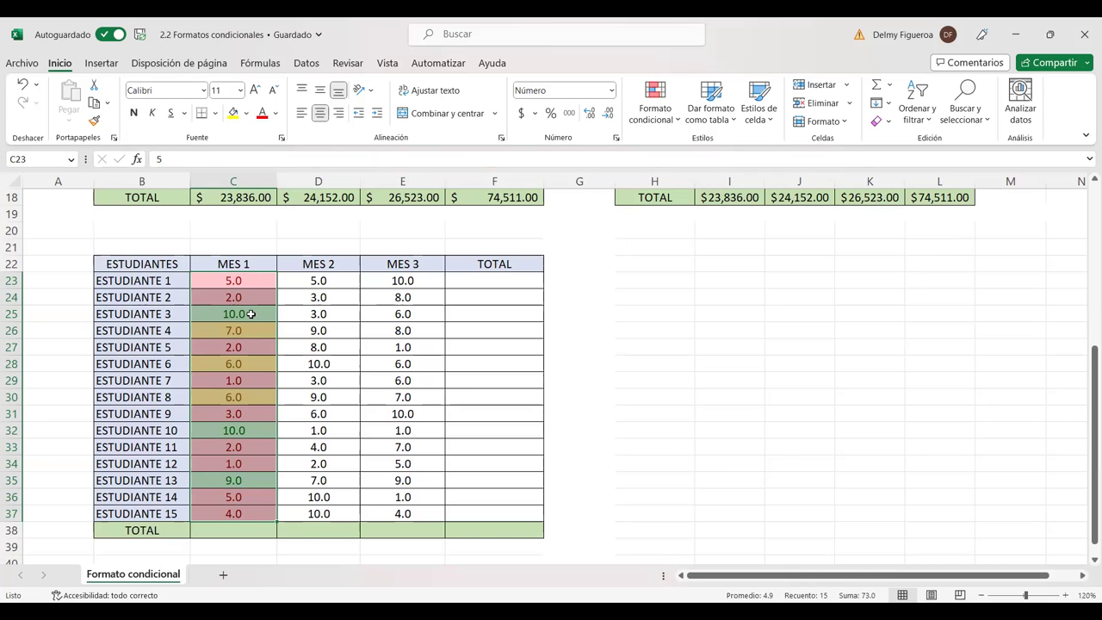
click(251, 315)
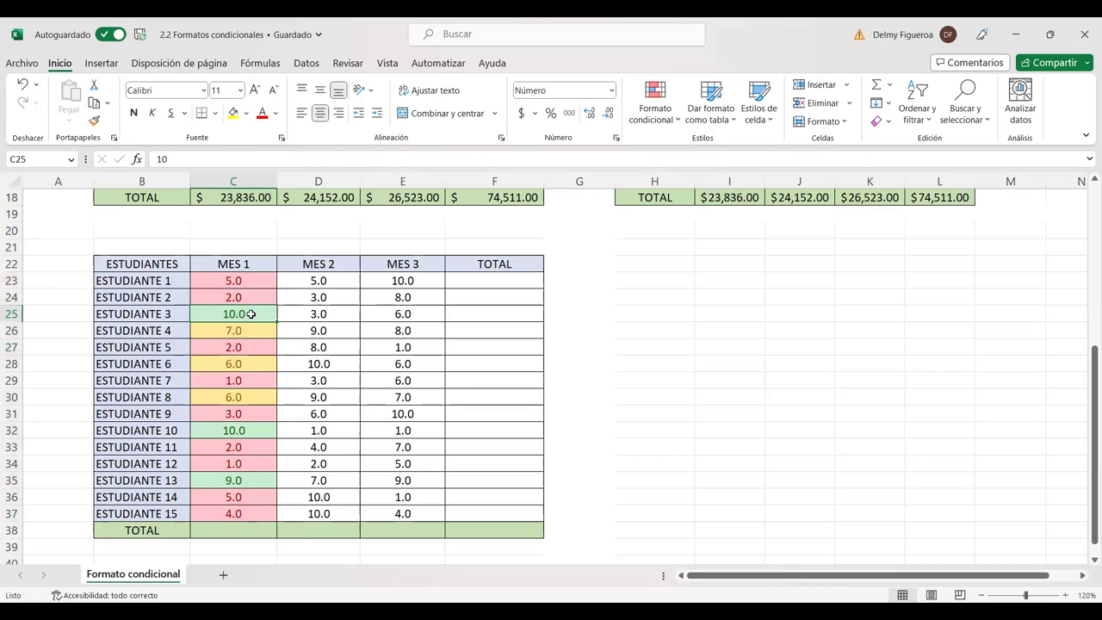
click(246, 332)
click(246, 361)
click(238, 396)
click(255, 365)
click(261, 332)
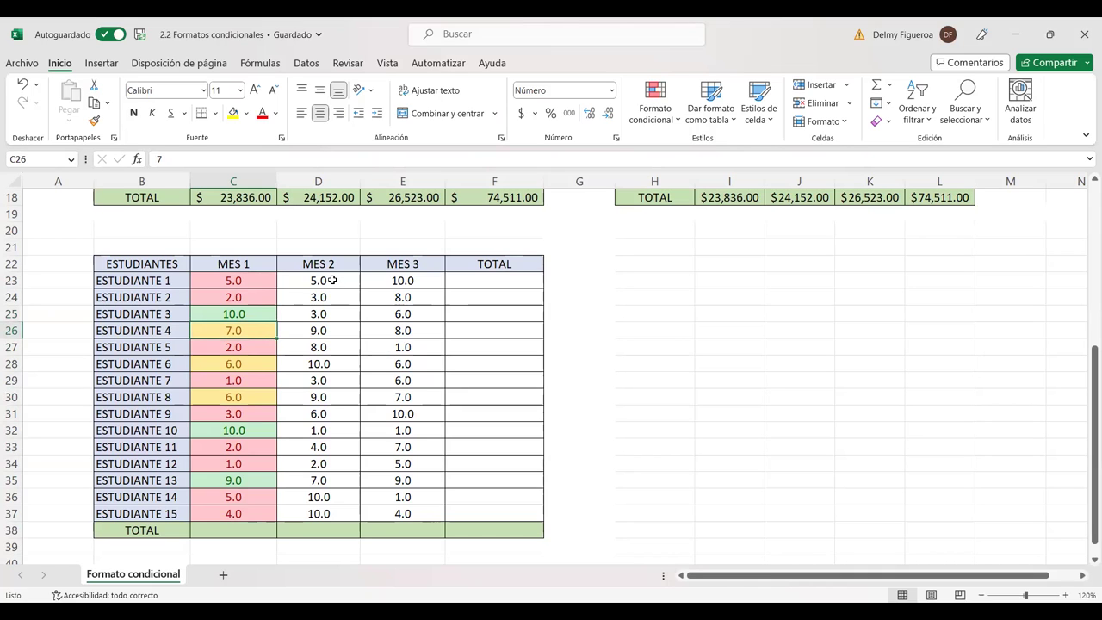
Step: Select the MES 2 and MES 3 grades and highlight values between 1 and 5 in red
mouse_move(332, 280)
mouse_down()
mouse_move(394, 420)
mouse_move(394, 513)
mouse_up()
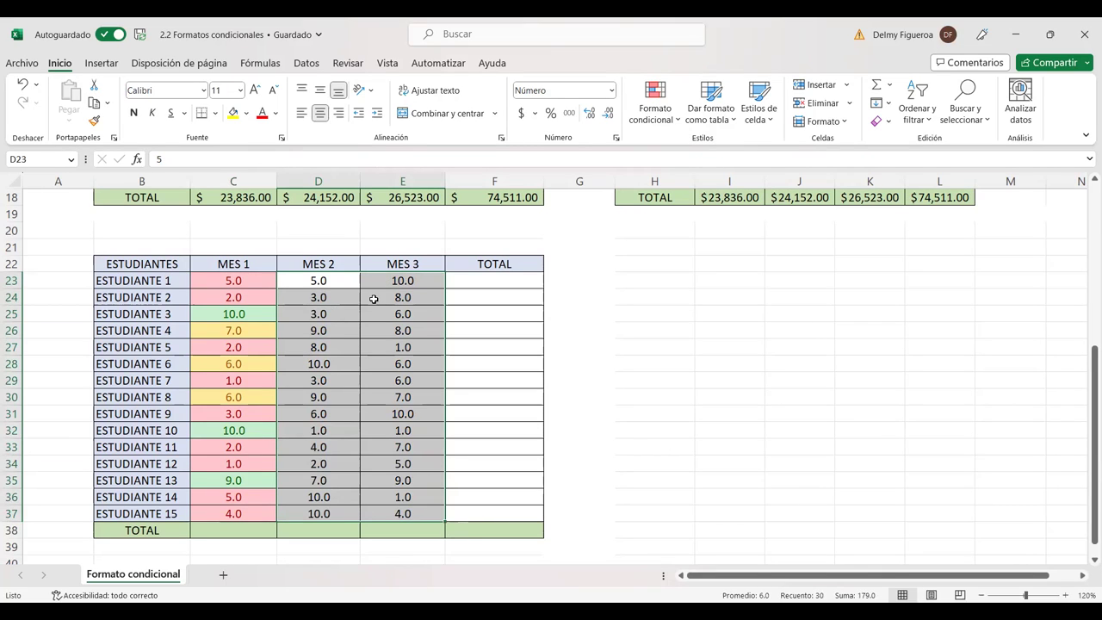
click(679, 121)
mouse_move(698, 155)
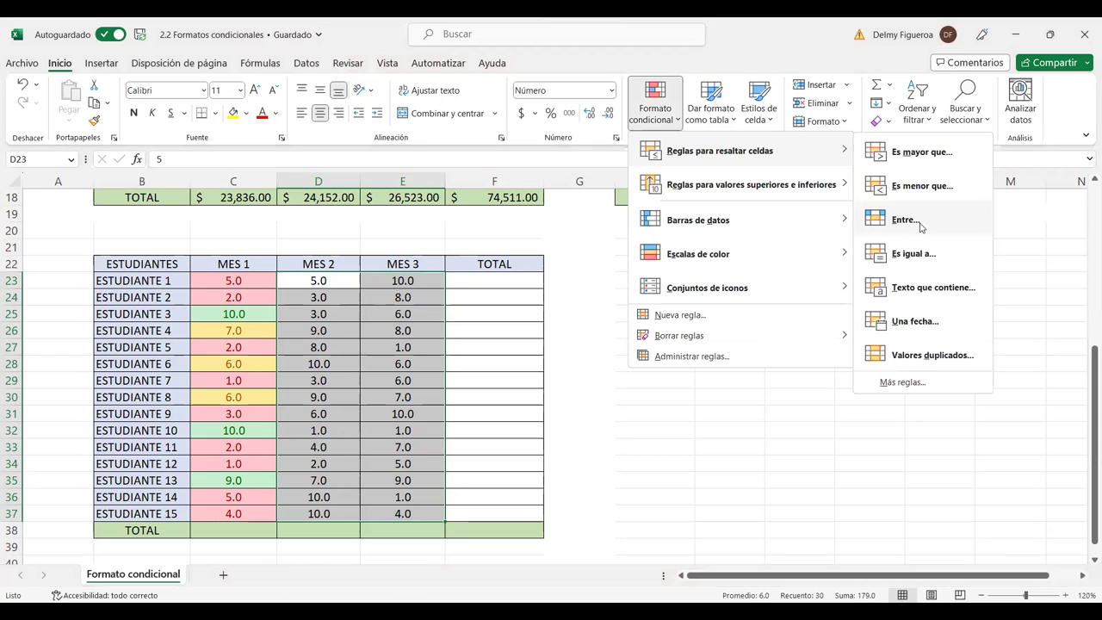
click(904, 220)
text(1)
key(Tab)
text(5)
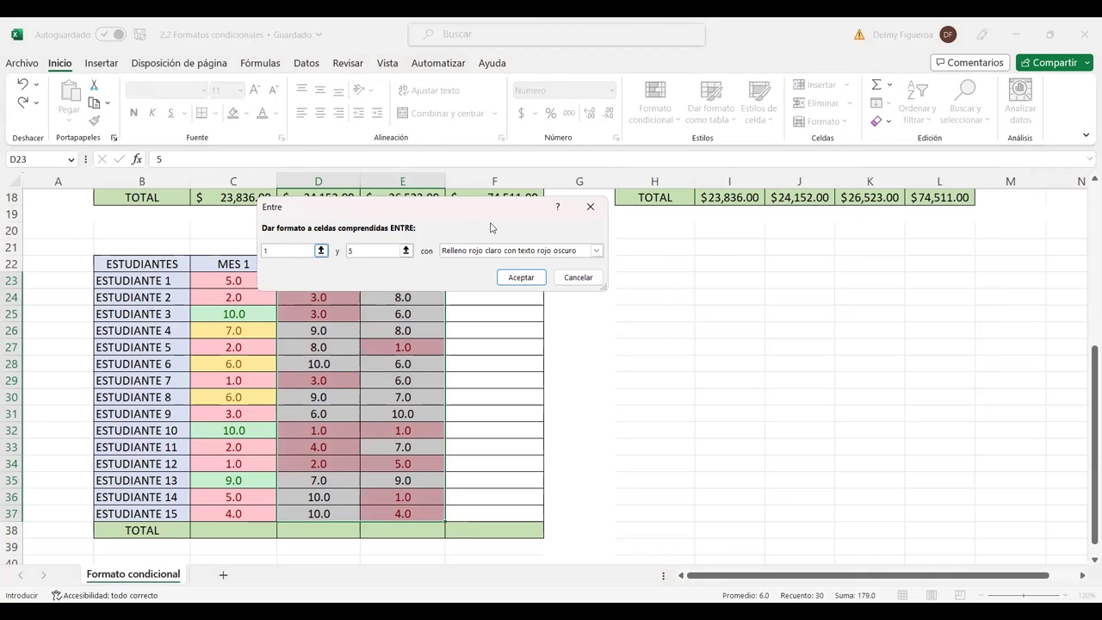
click(535, 279)
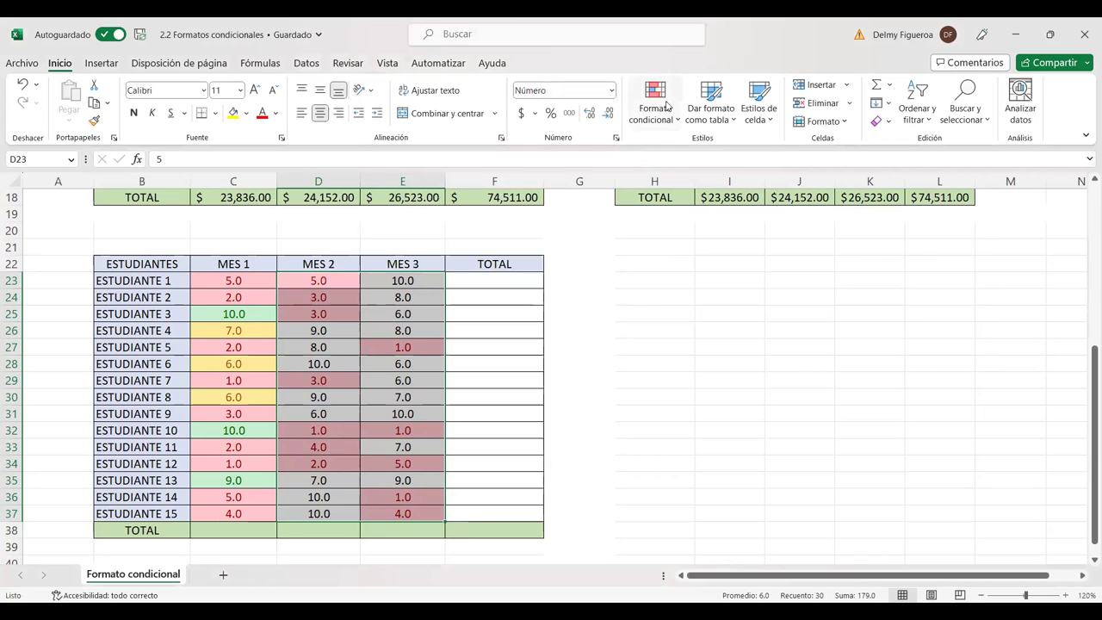
Step: Add a 'between' rule highlighting grades 6 to 8 with yellow fill and dark yellow text
click(674, 122)
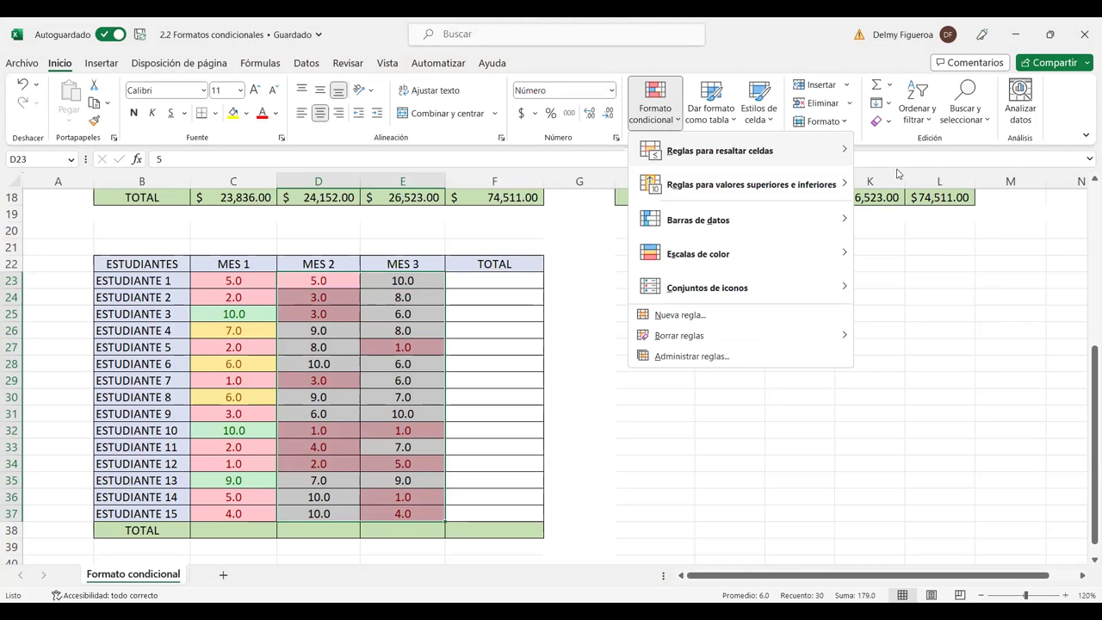
mouse_move(708, 149)
click(908, 220)
text(6)
click(495, 250)
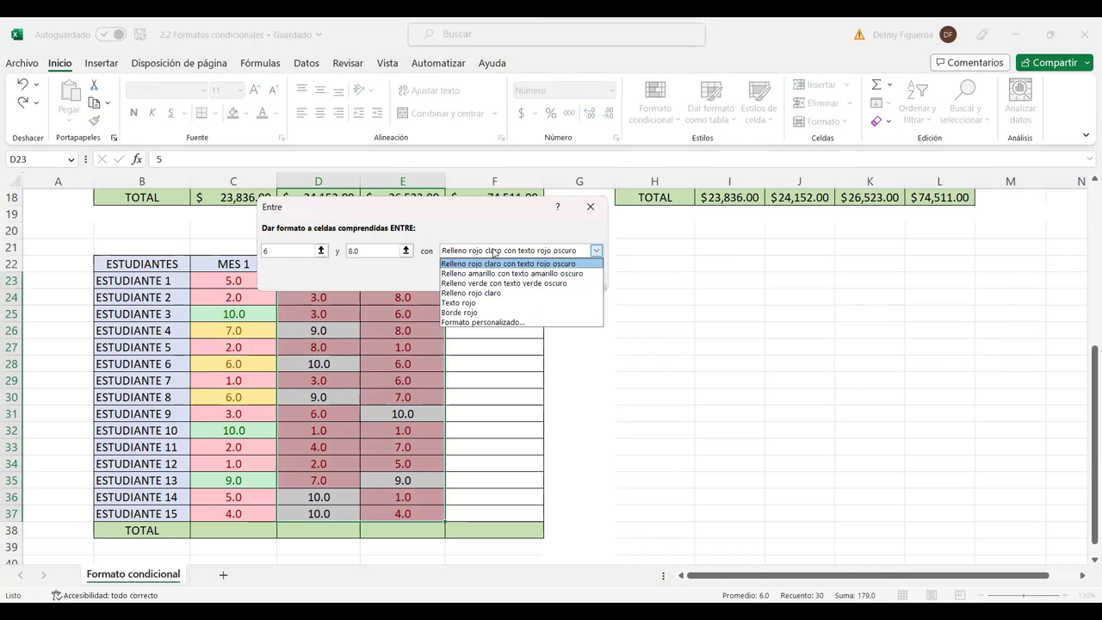
click(495, 267)
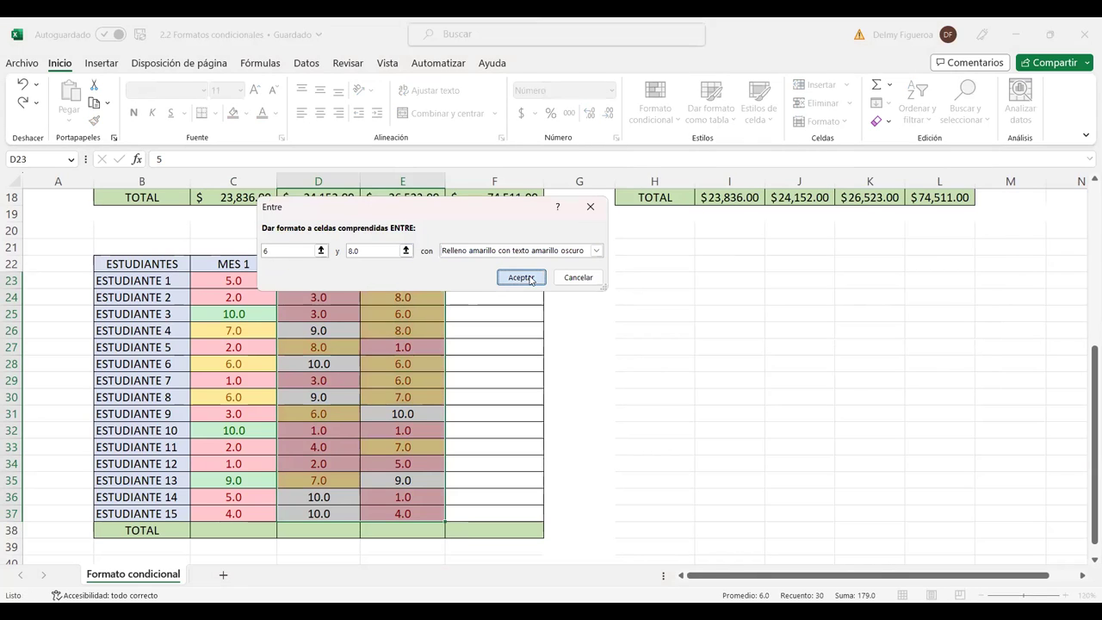
click(521, 277)
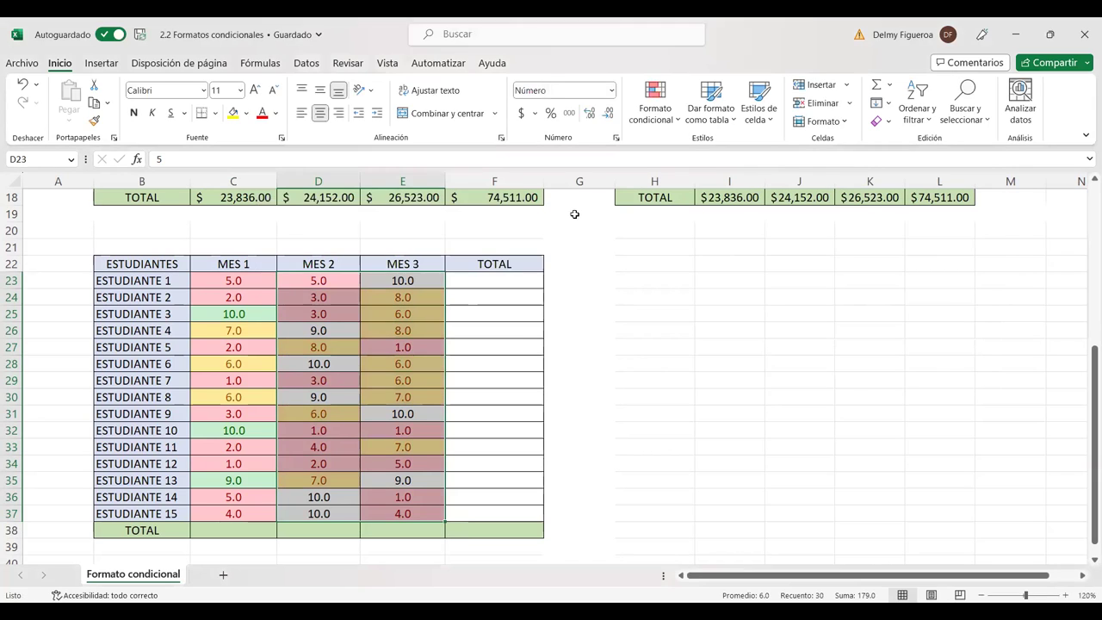
Step: Add a 'between' rule highlighting grades 9 to 10 with green fill and dark green text
click(678, 126)
mouse_move(732, 150)
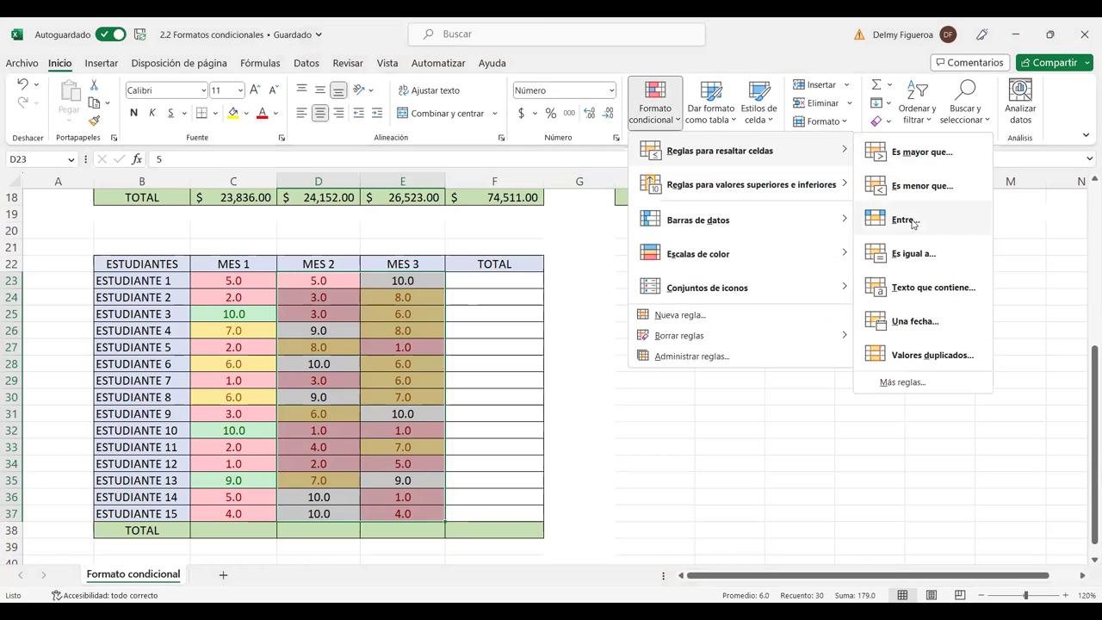
click(905, 221)
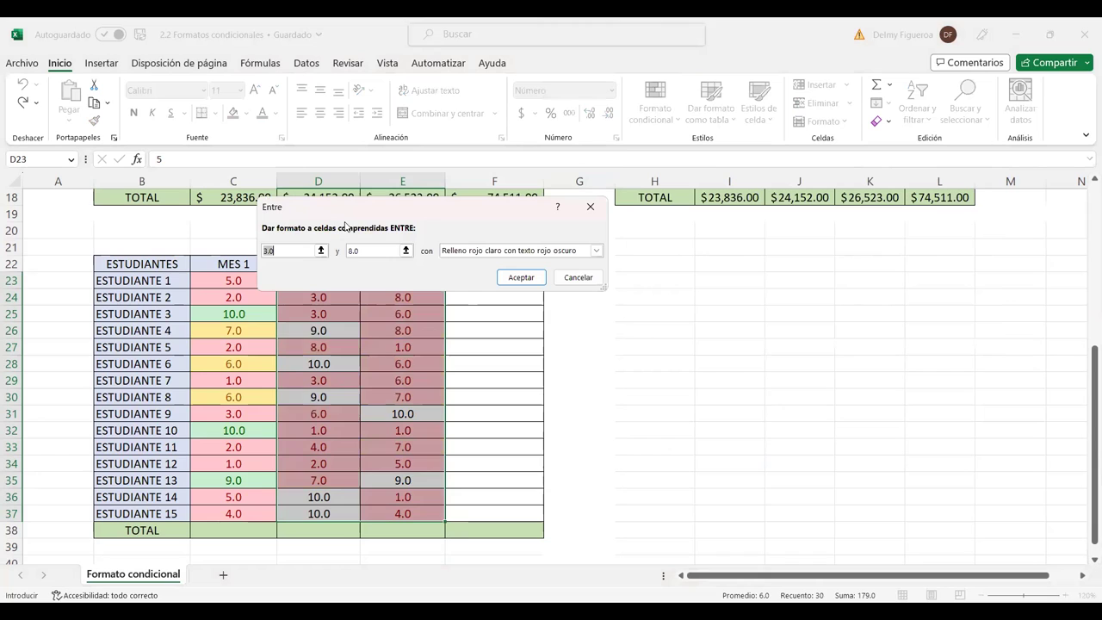
text(9)
key(Tab)
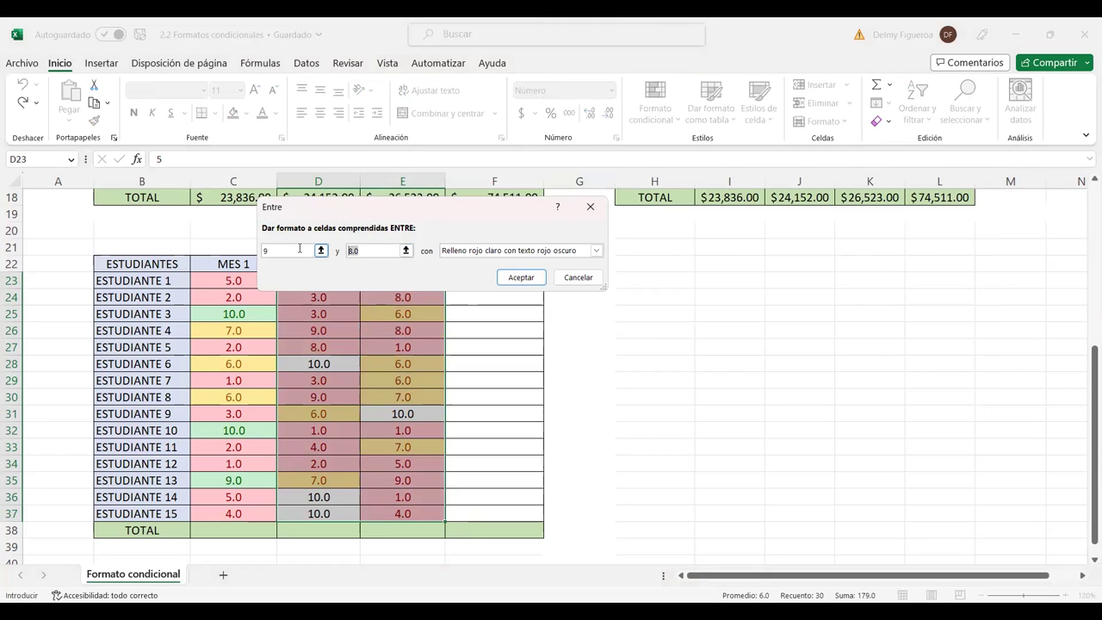
text(10)
click(490, 250)
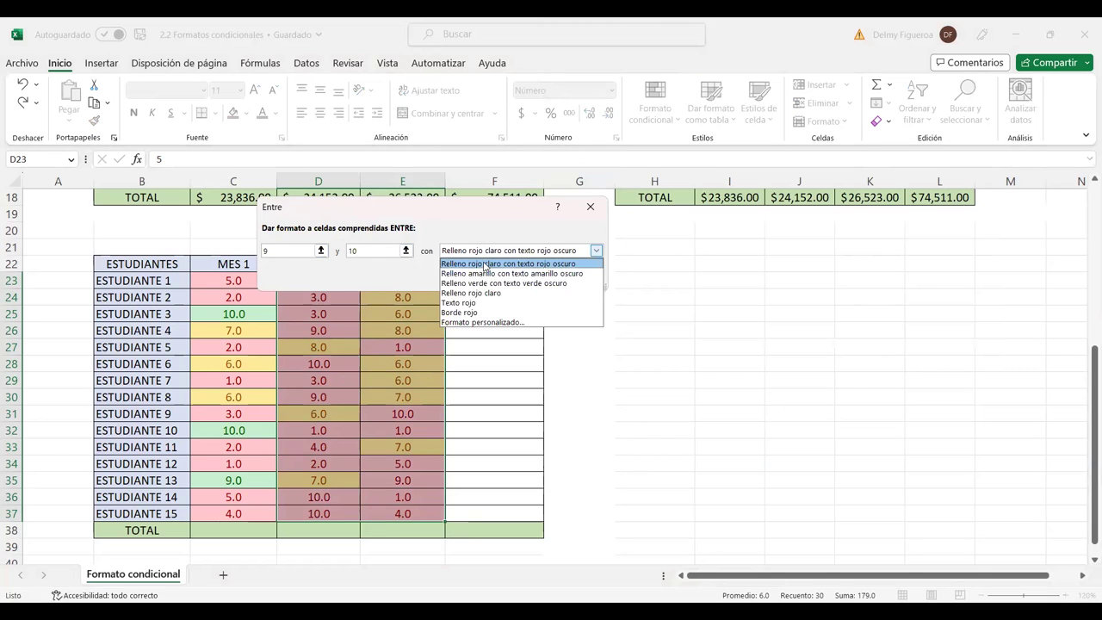
click(483, 283)
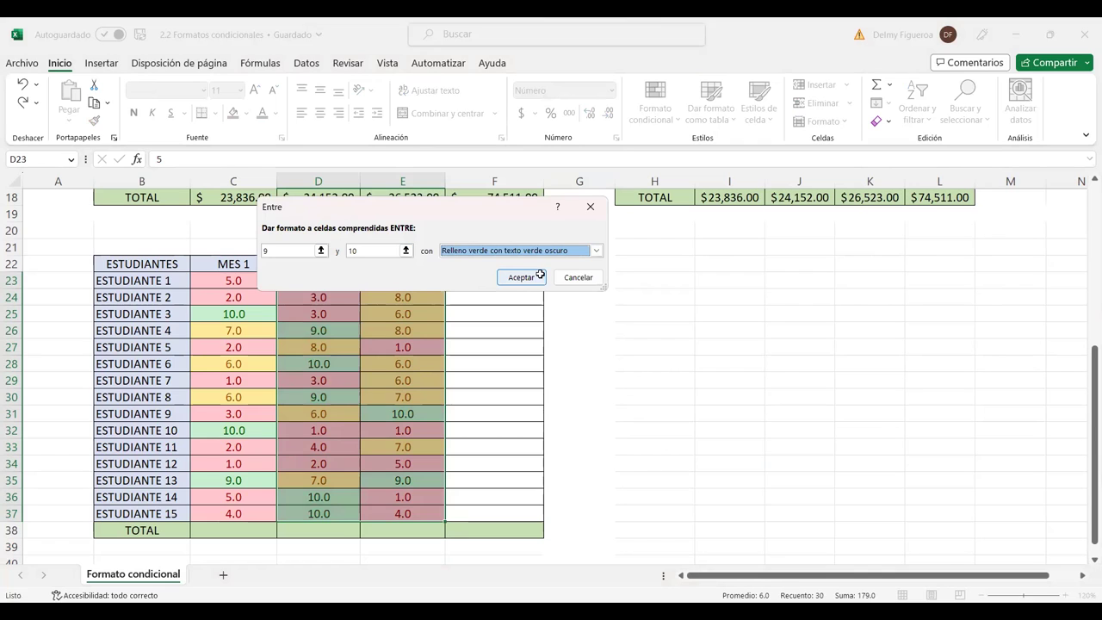
click(521, 277)
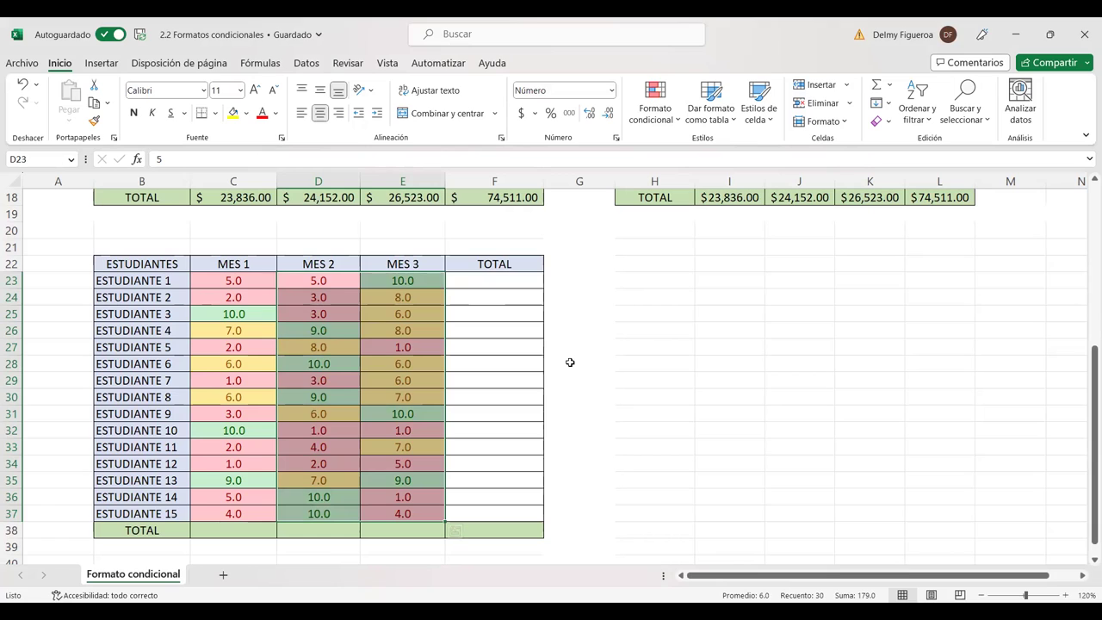
click(499, 279)
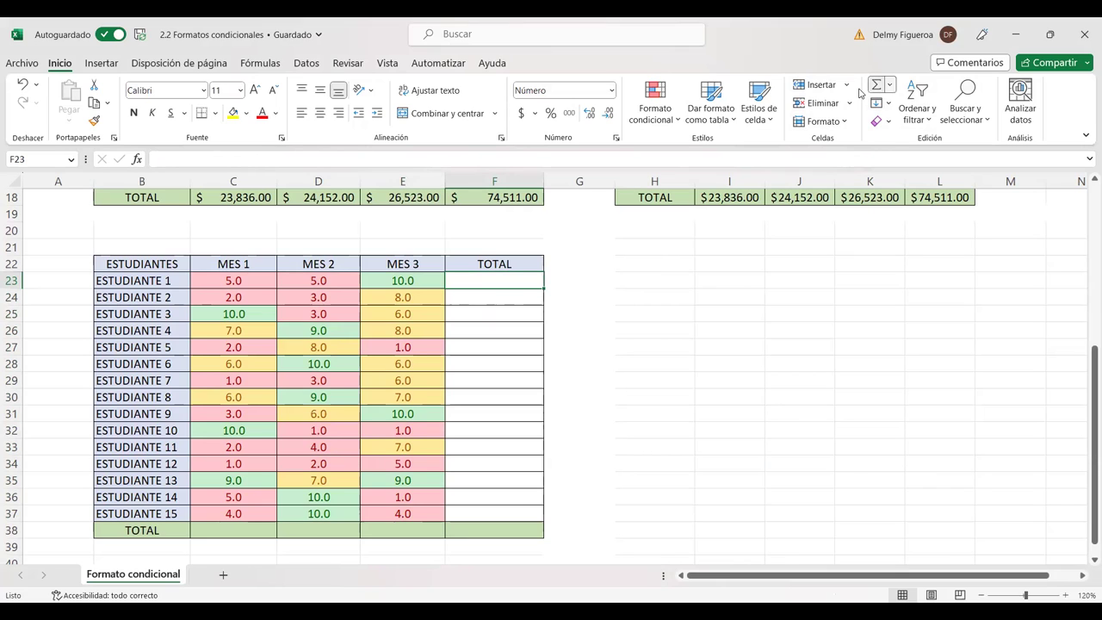
click(890, 84)
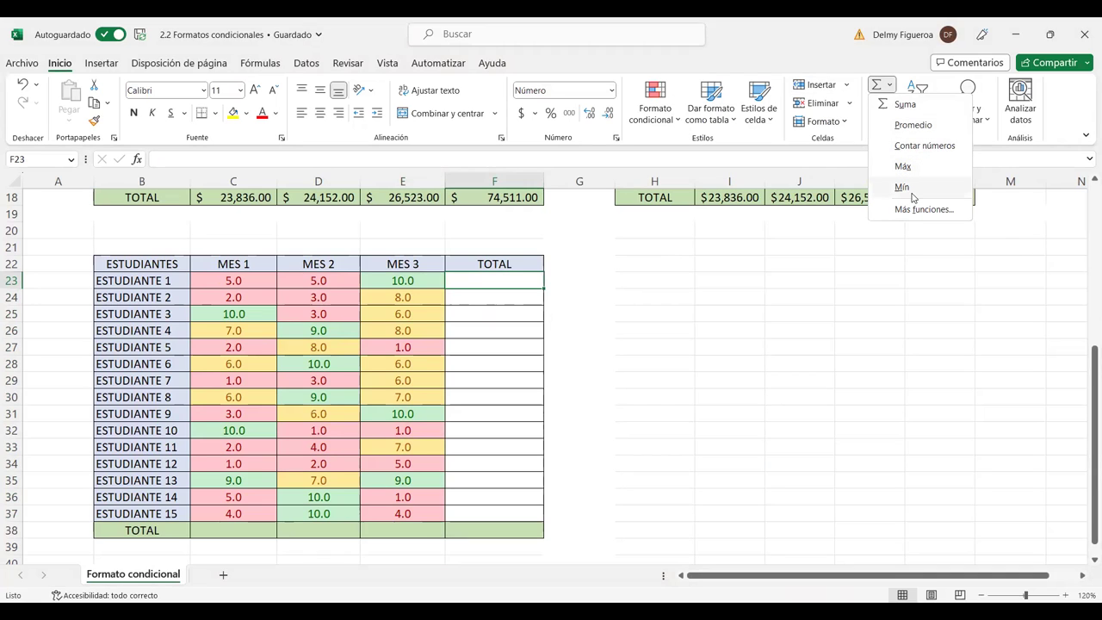
click(673, 274)
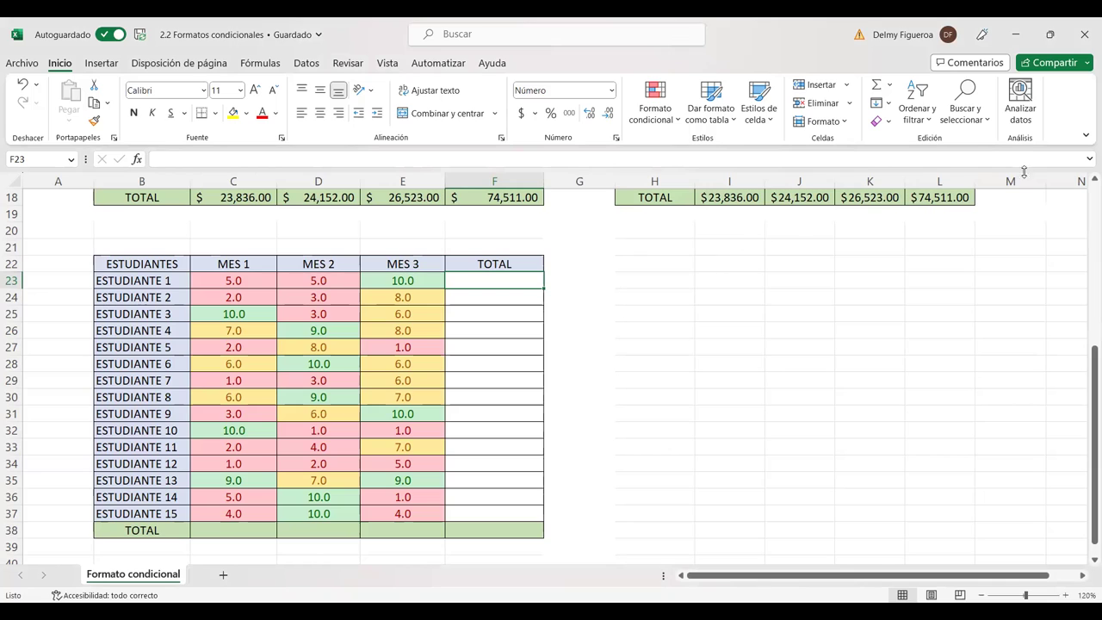
click(560, 265)
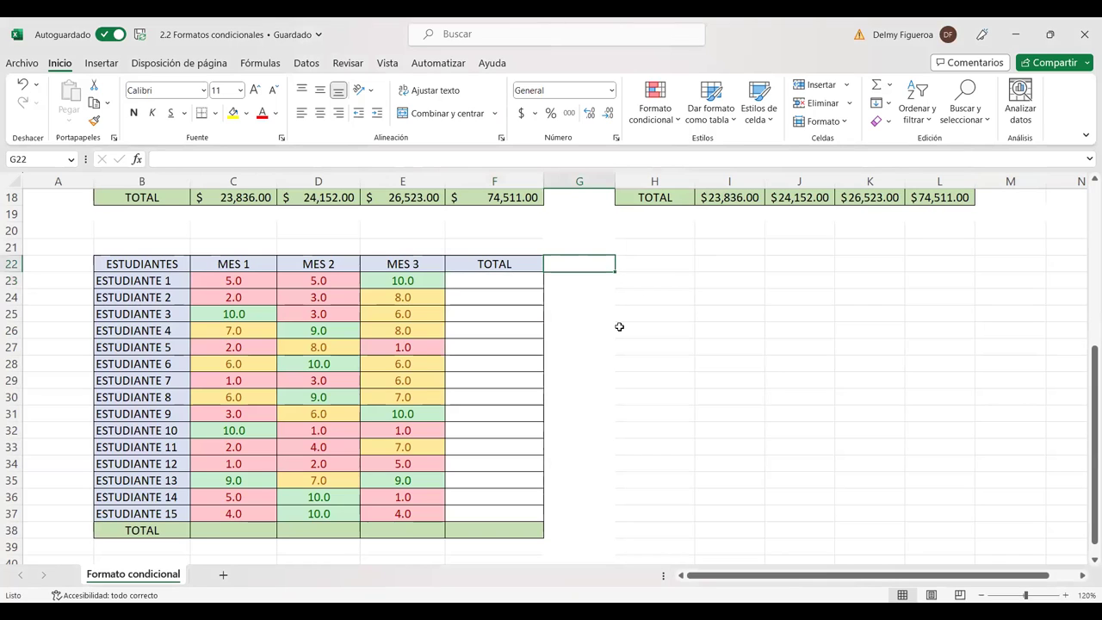
Step: Enter the PROMEDIO header in G22 and copy the TOTAL header's formatting onto it
text(PROMEDIO)
key(Tab)
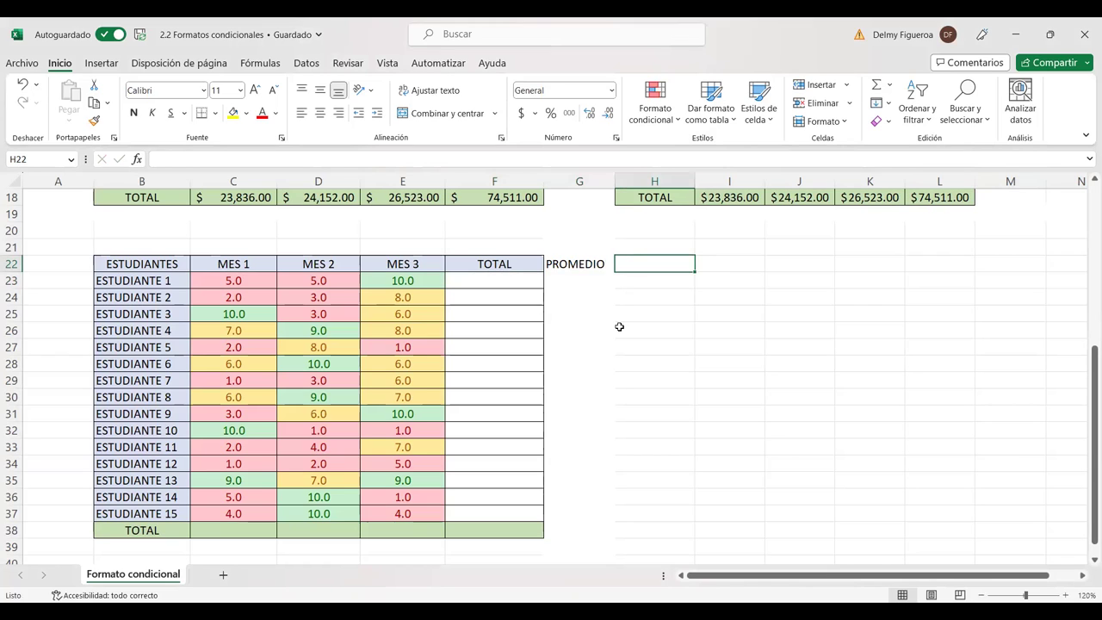
key(Left)
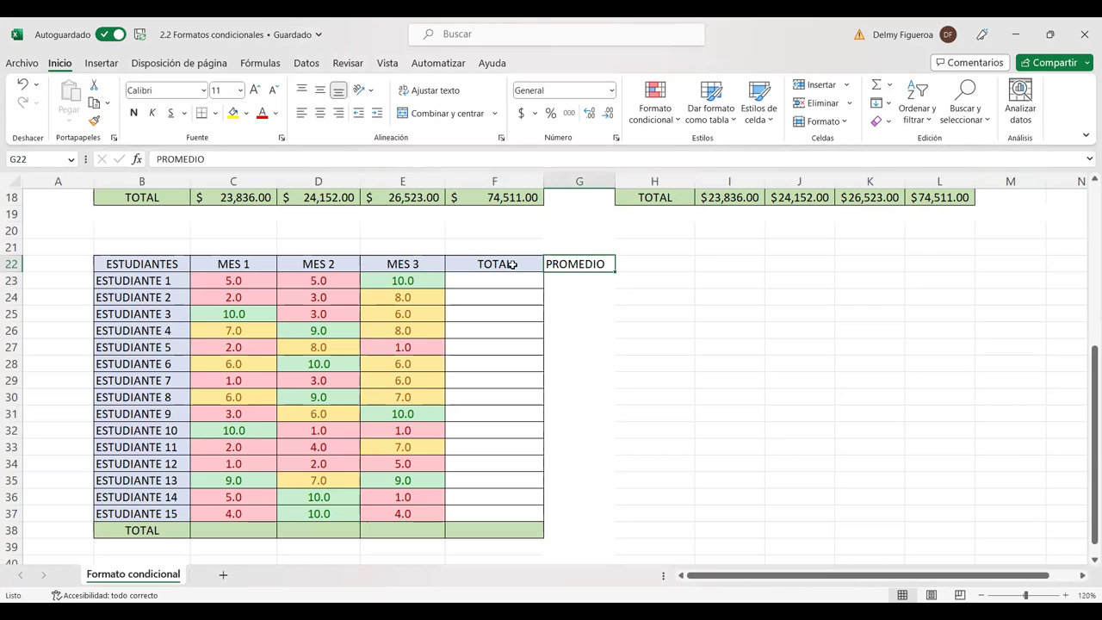
click(506, 263)
click(95, 121)
click(575, 259)
Step: Apply All Borders to the PROMEDIO cells G23 to G38
drag(583, 279, 577, 525)
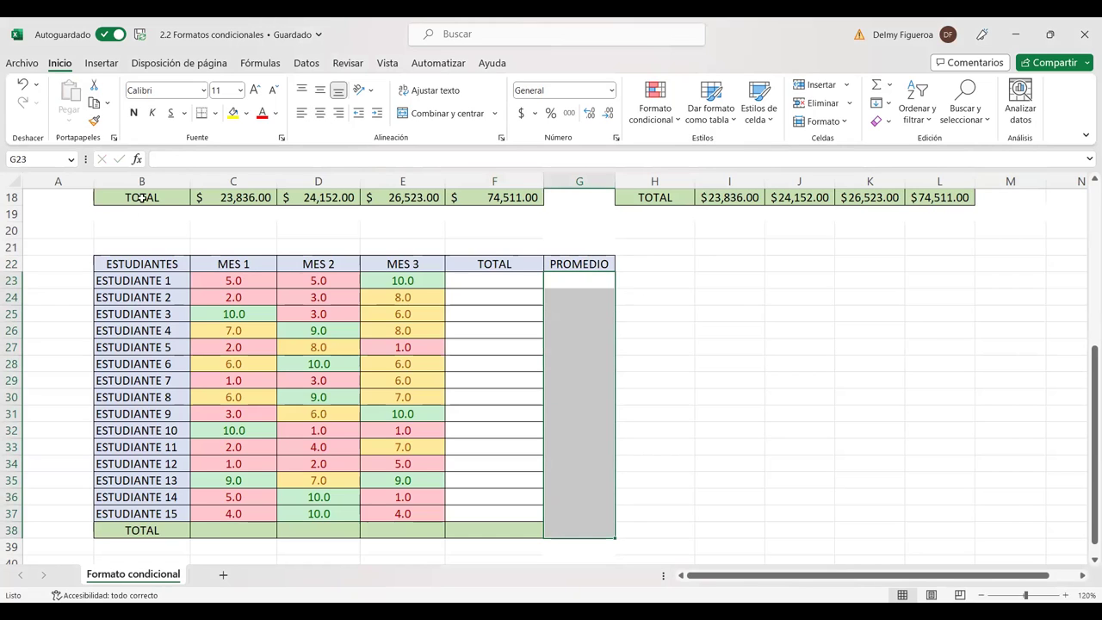
click(214, 115)
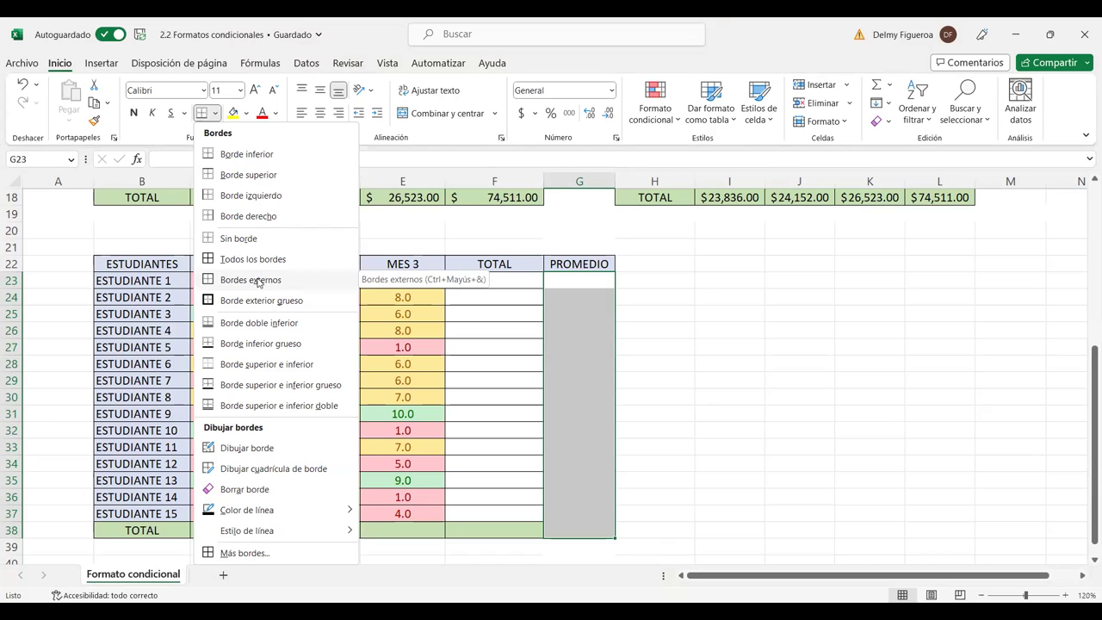
click(629, 329)
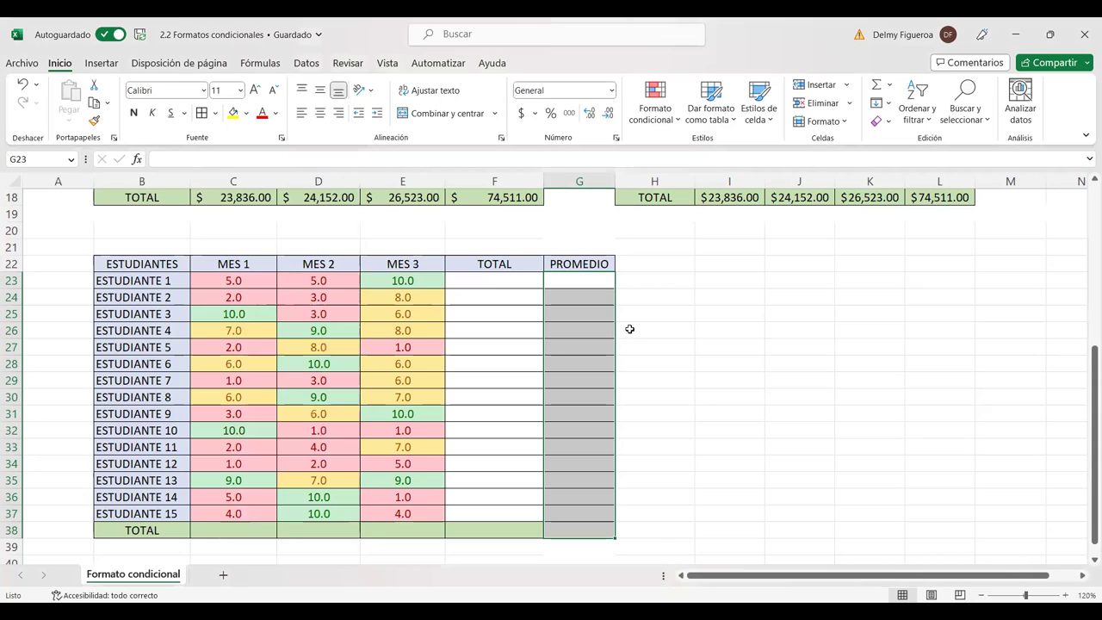
click(512, 299)
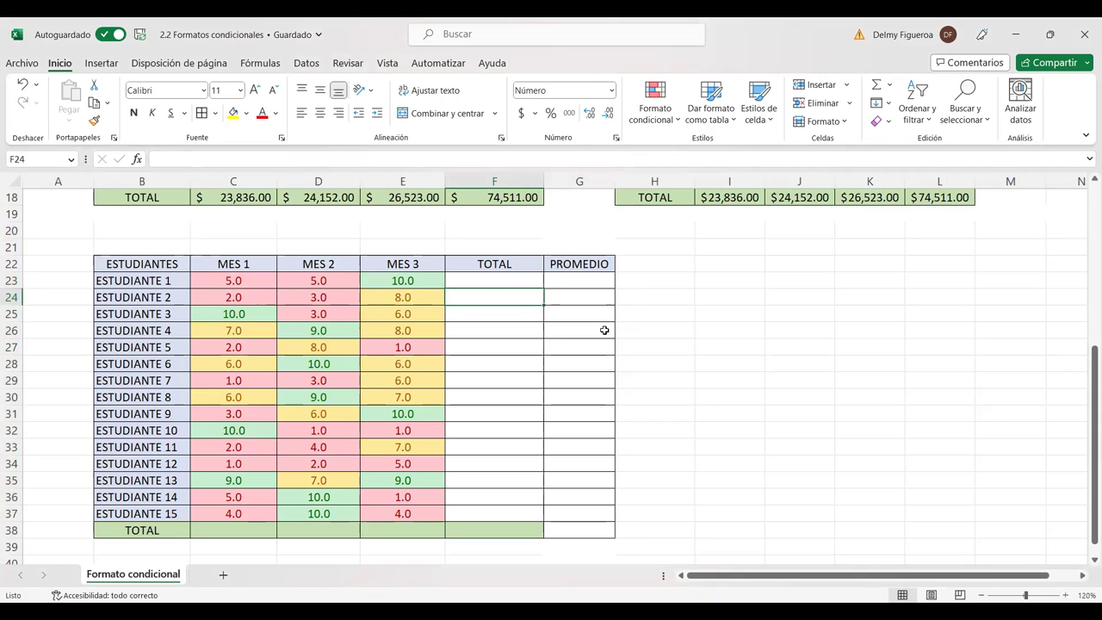
Step: Enter =SUMA(C23:E23) in F23 with AutoSum and fill it down to F37
click(526, 279)
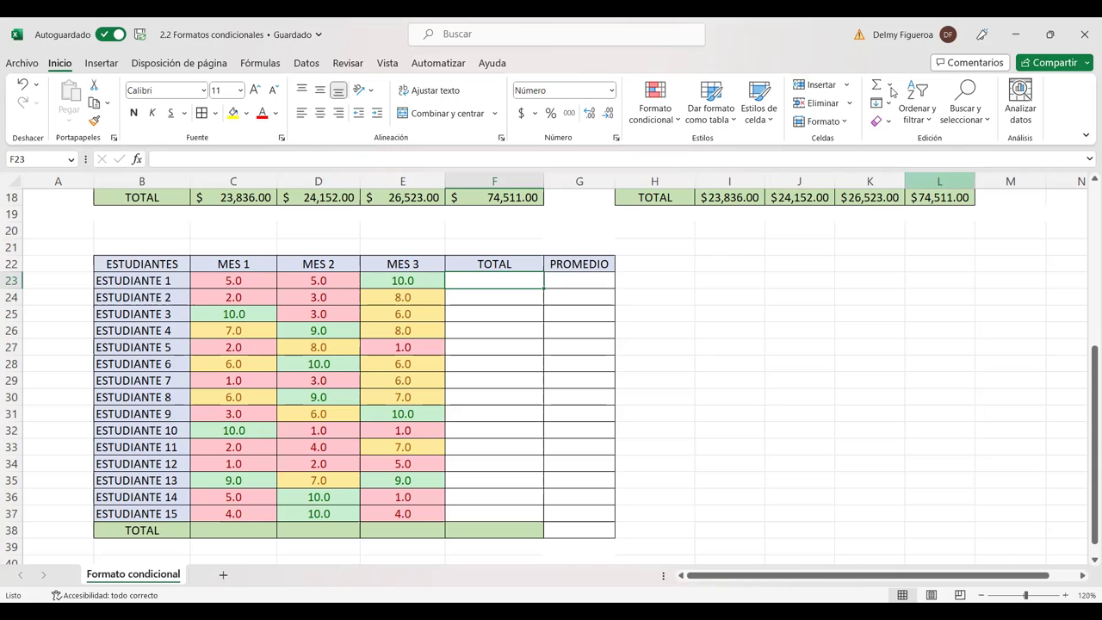
key(alt+equal)
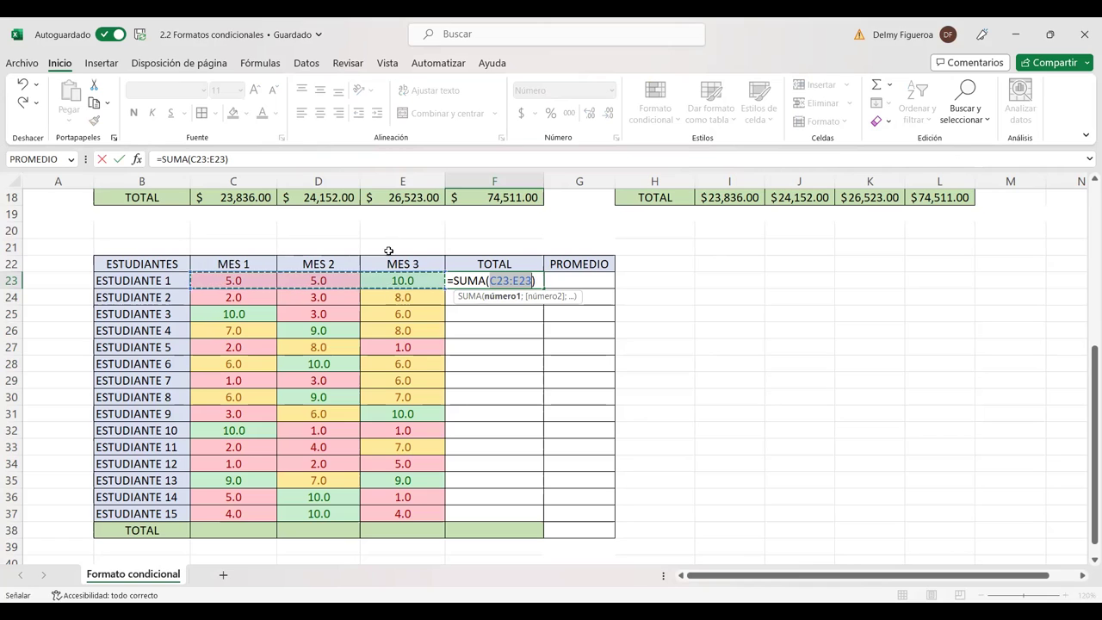
key(Return)
click(484, 281)
drag(543, 288, 551, 516)
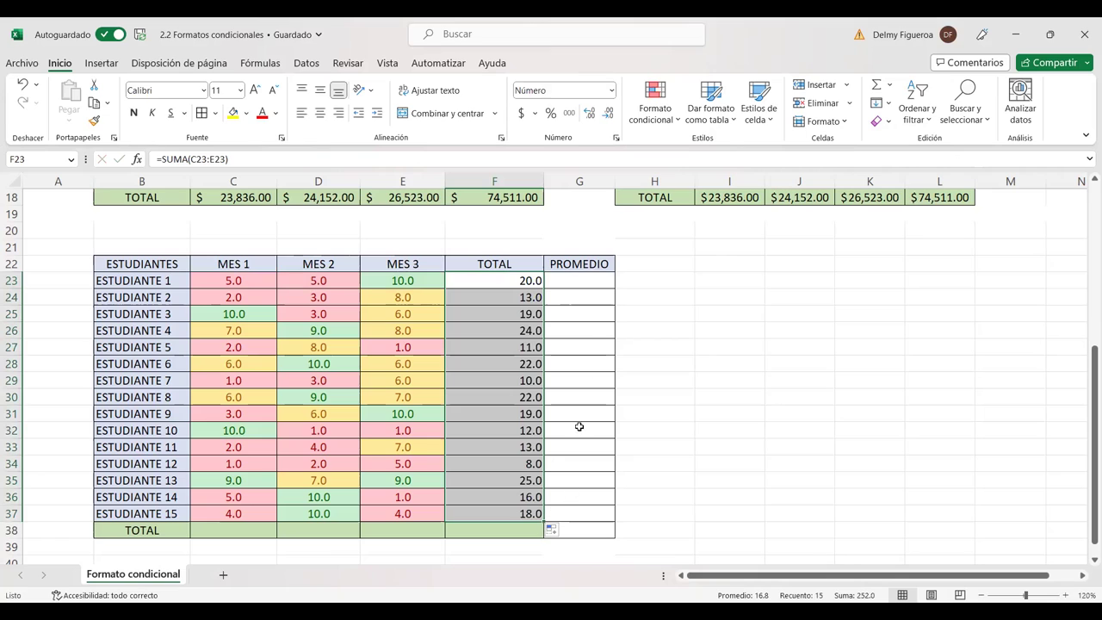
click(588, 281)
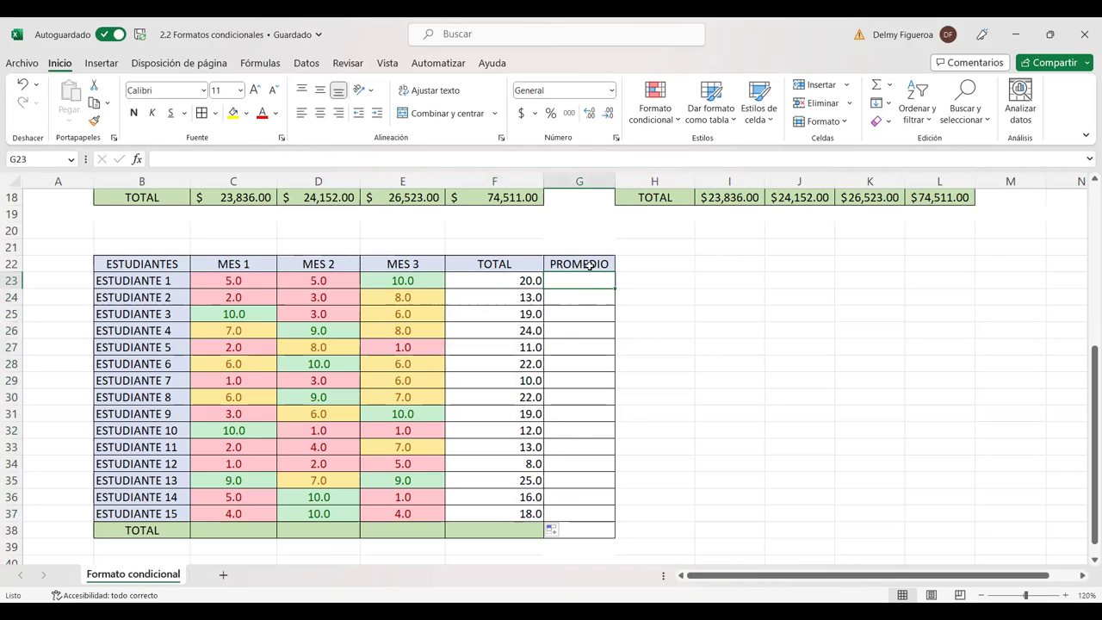
Step: Insert =PROMEDIO(C23:E23) in G23 and fill it down through G37
click(891, 87)
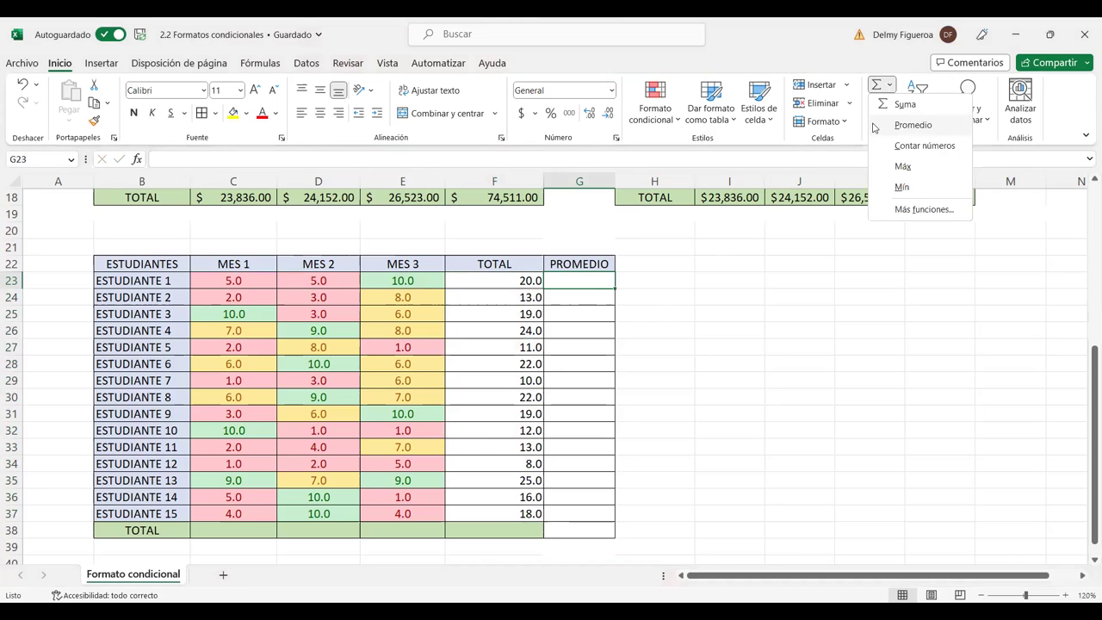
click(910, 126)
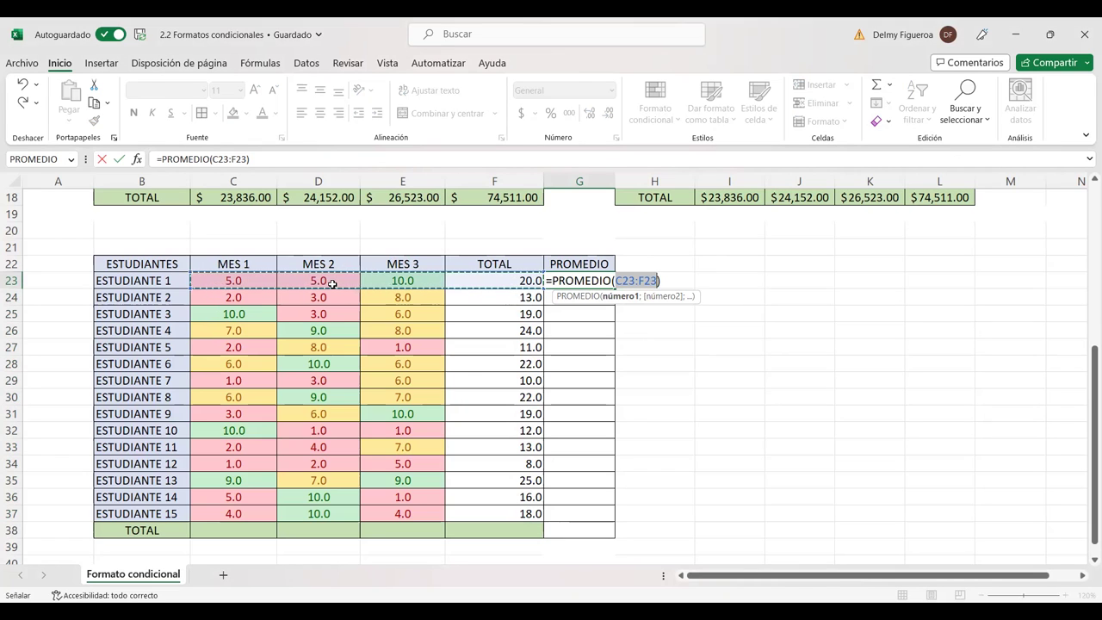
click(234, 282)
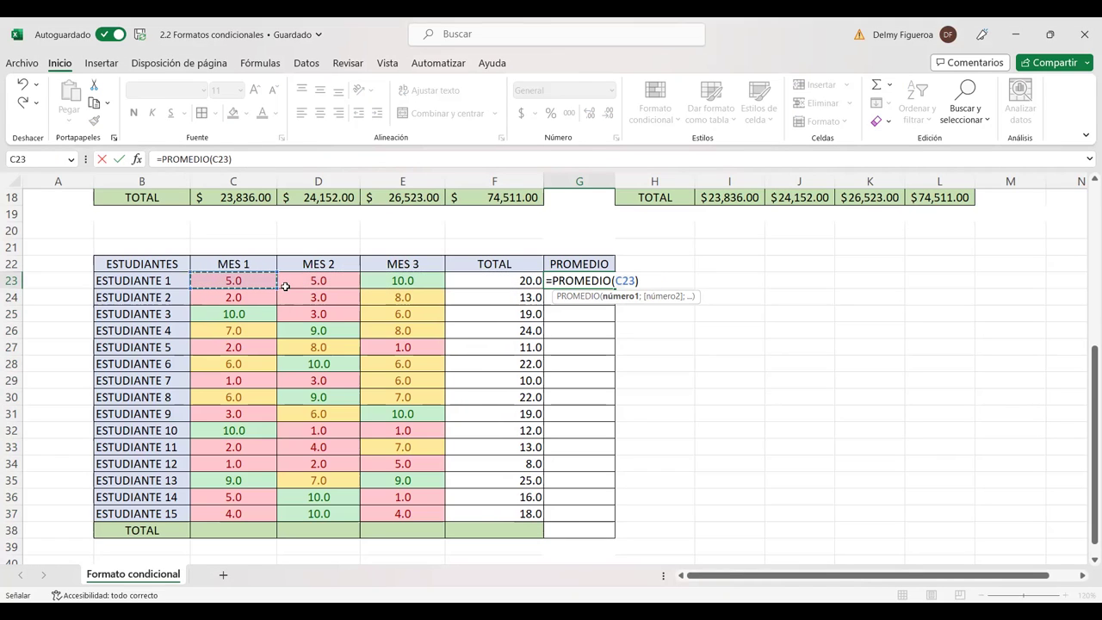
shift+click(405, 282)
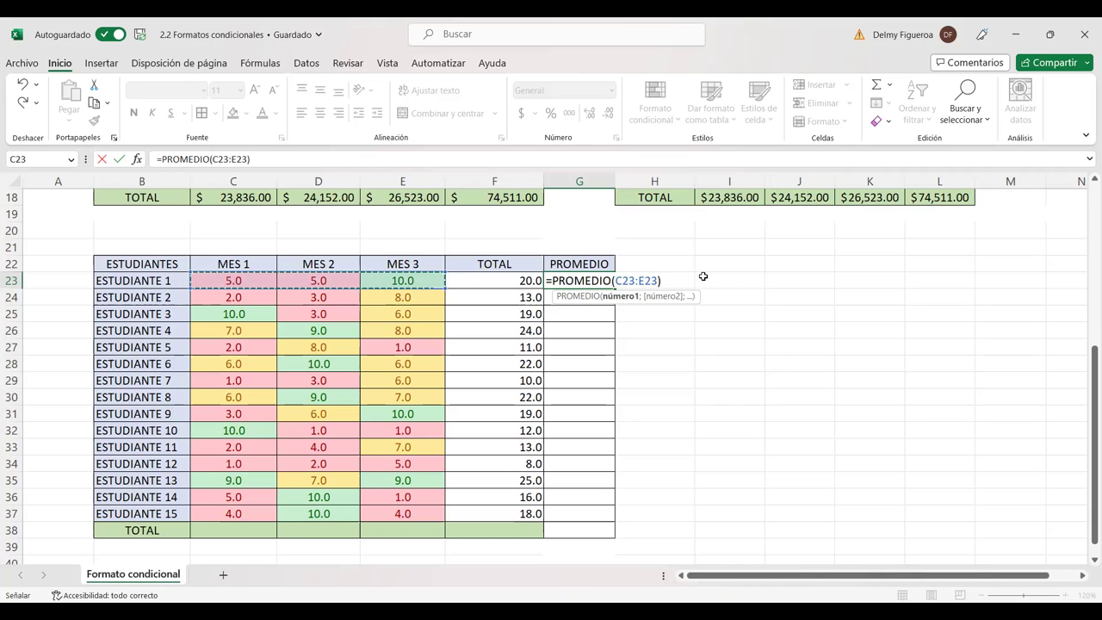
key(Return)
click(603, 280)
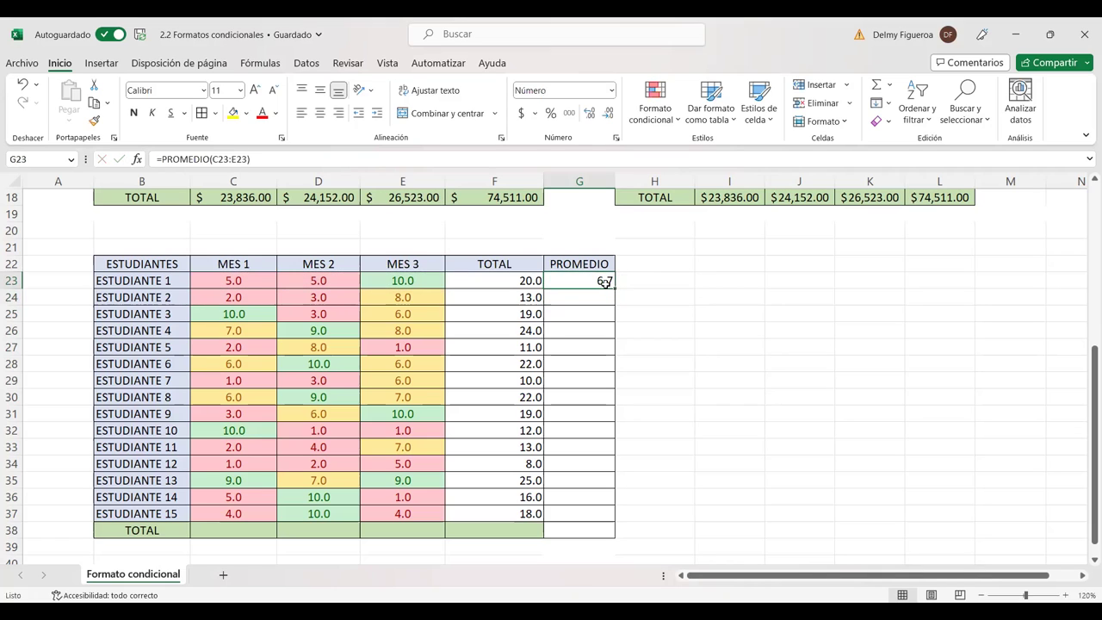
drag(618, 338, 617, 514)
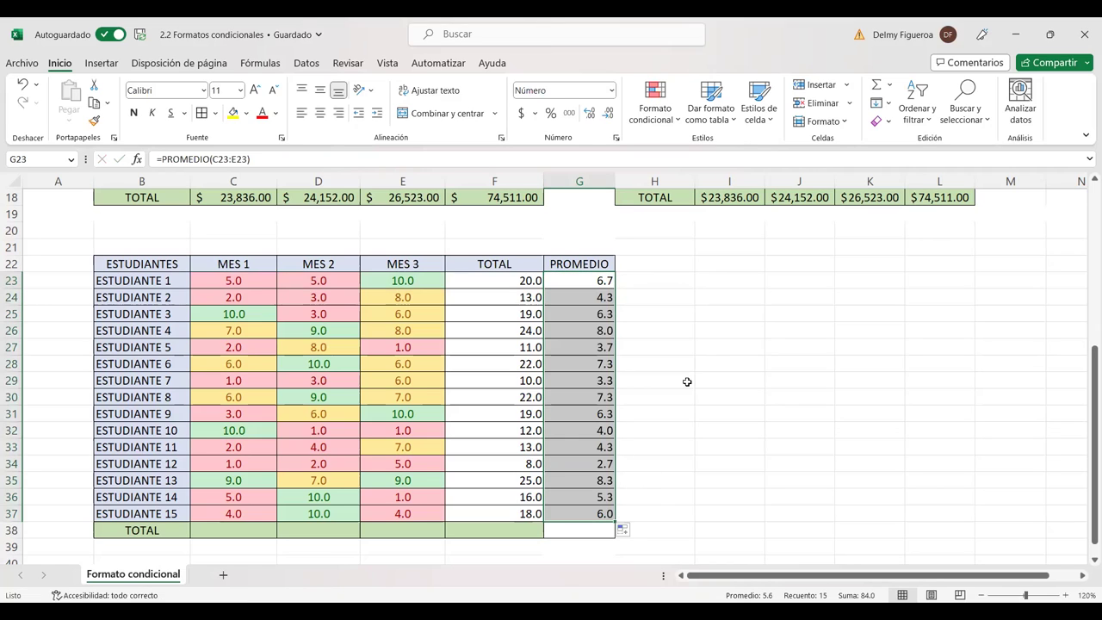
click(654, 282)
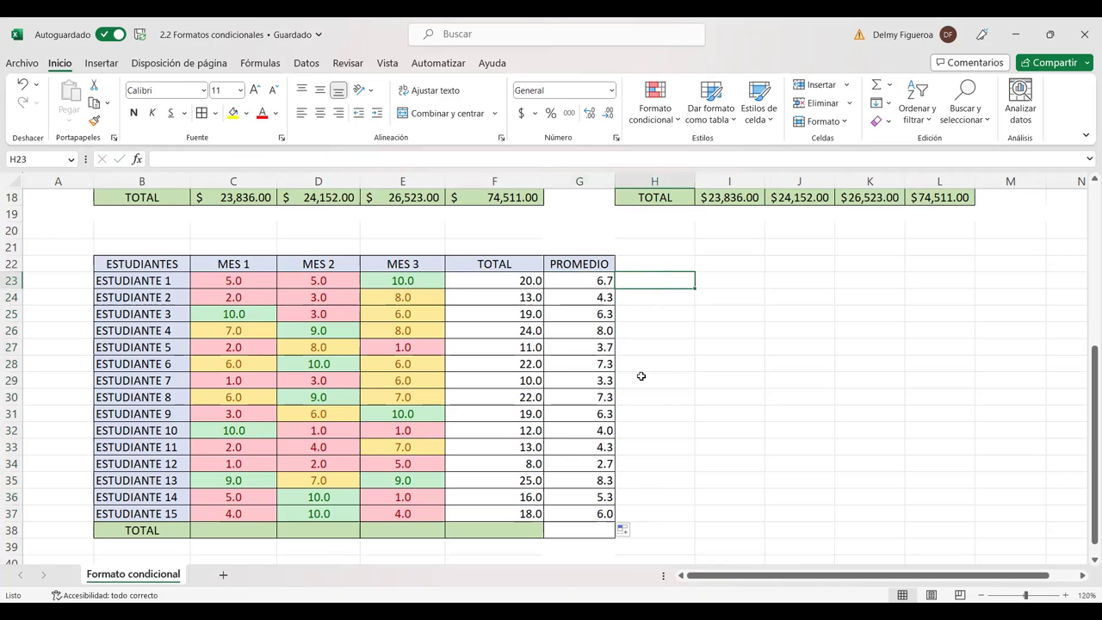
Step: Add an Equal To rule on G23:G37 highlighting averages of 8 in light red
click(589, 282)
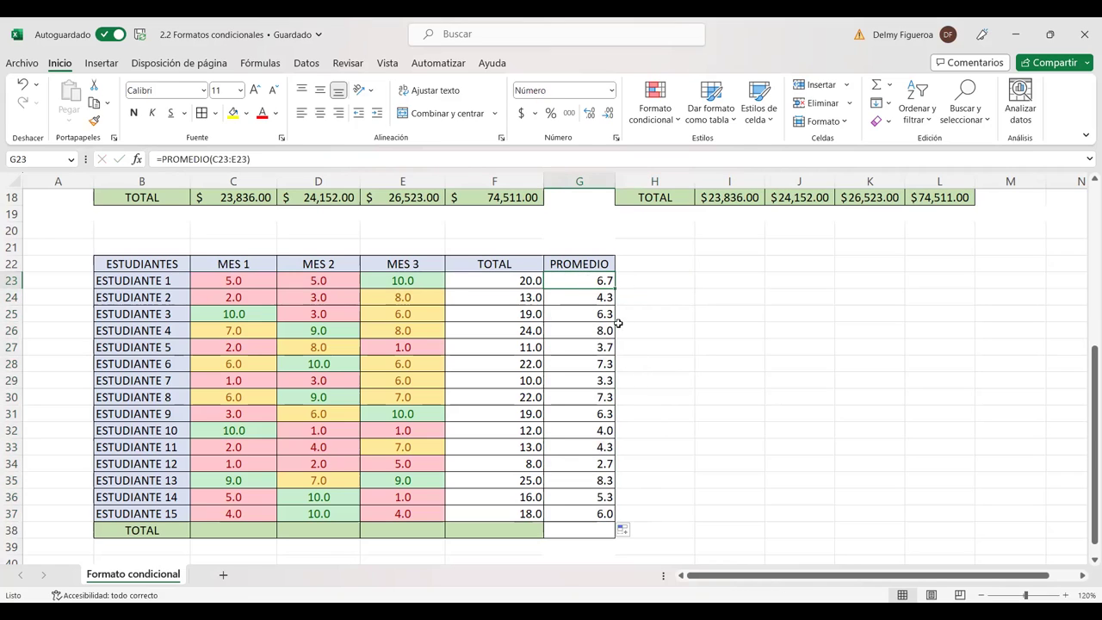
click(678, 121)
mouse_move(683, 155)
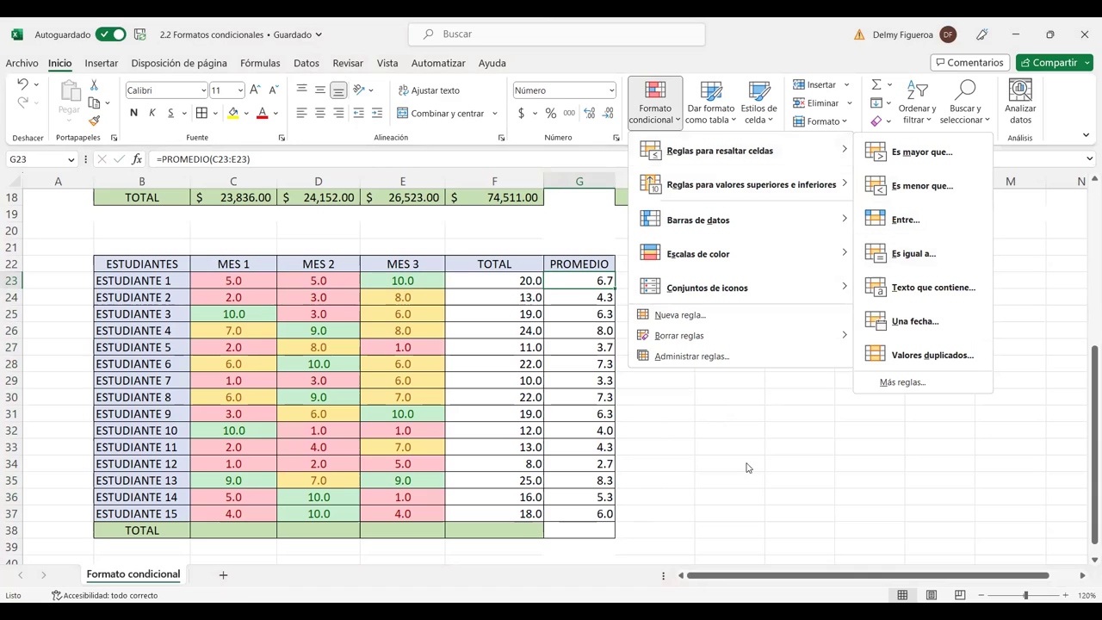
click(591, 282)
drag(591, 281, 583, 514)
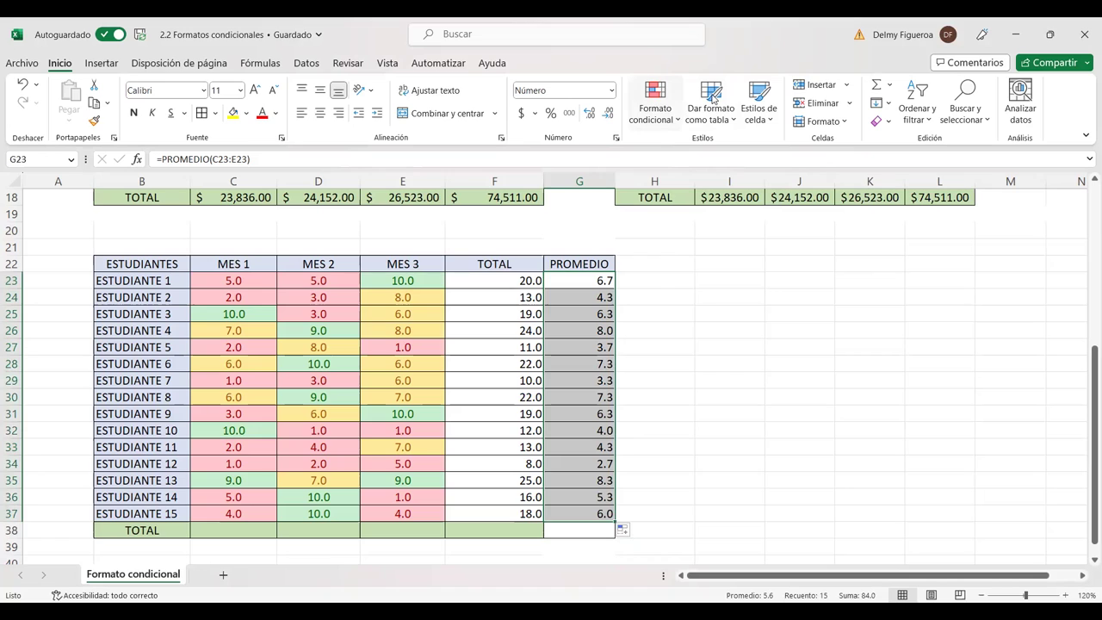
click(679, 118)
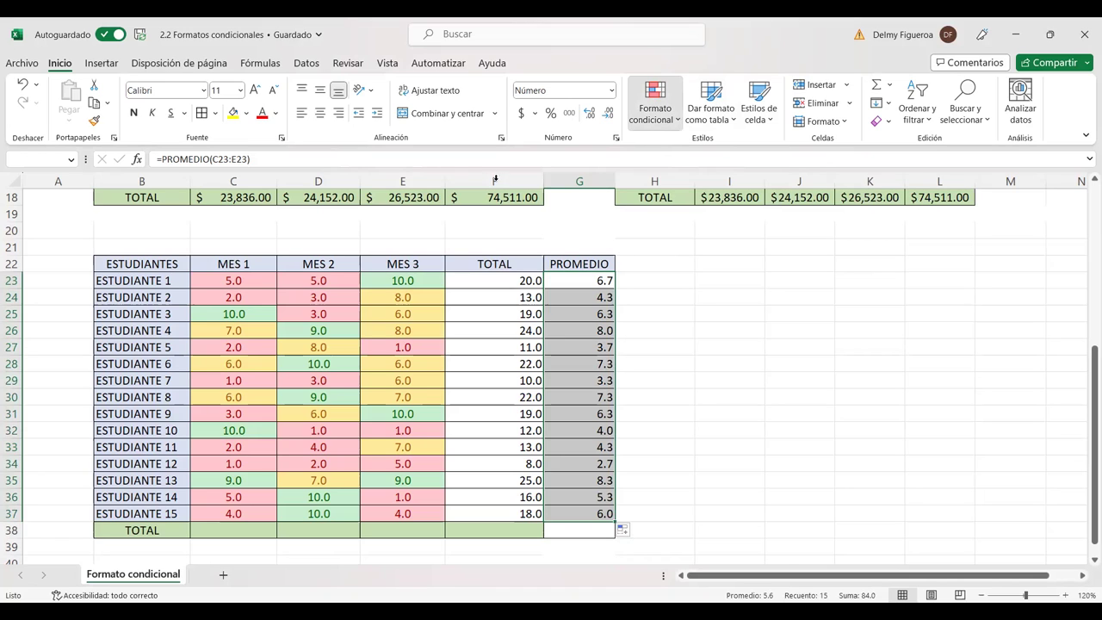
drag(473, 209, 398, 149)
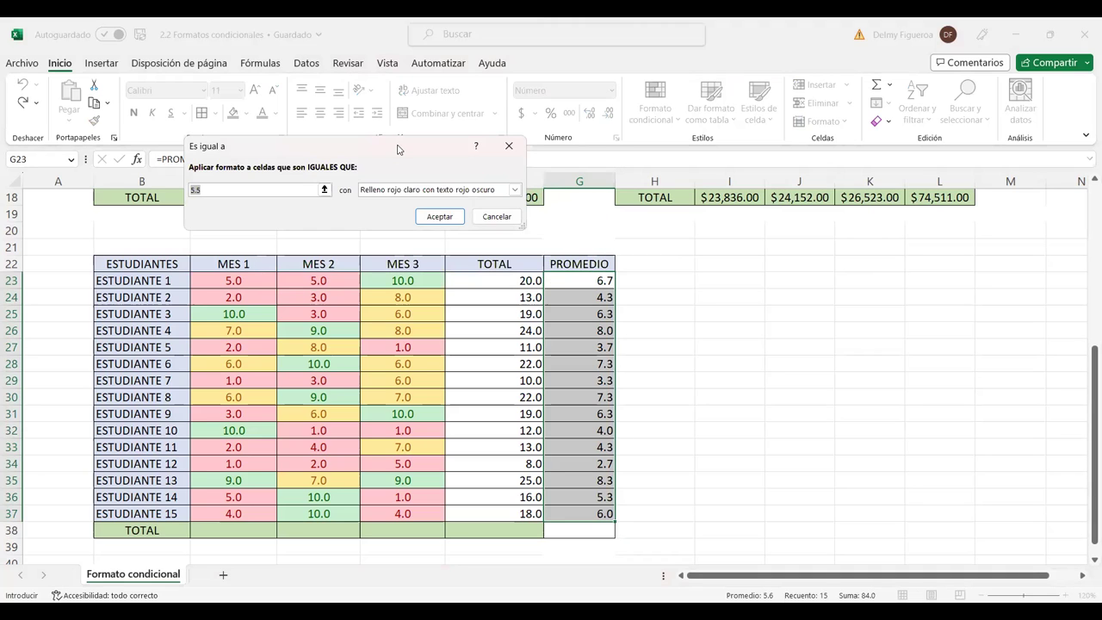
text(8)
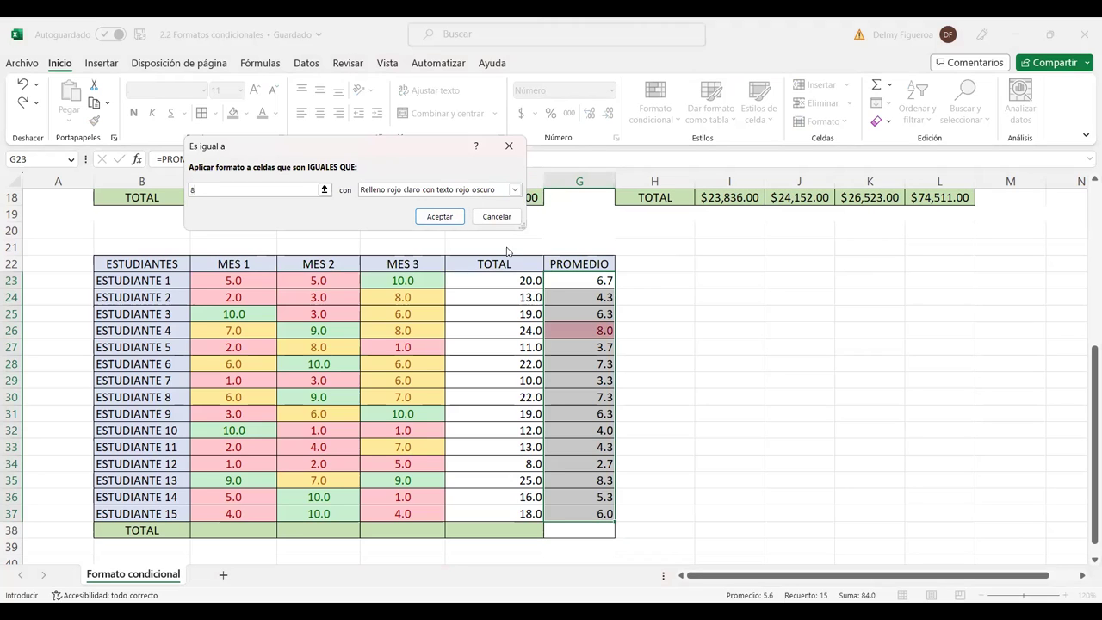
click(441, 216)
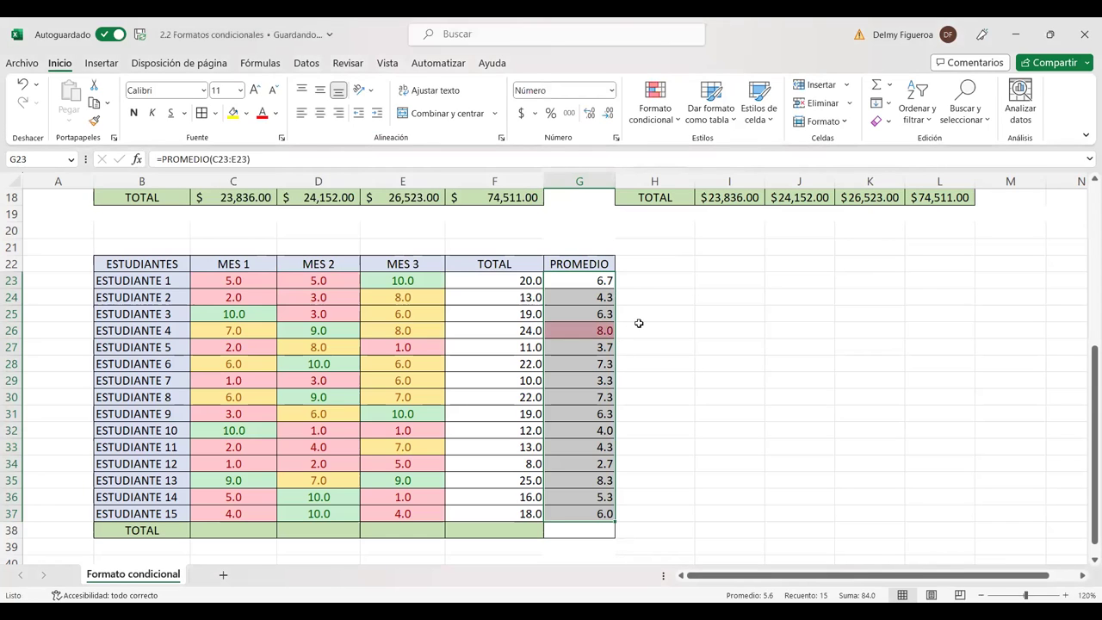
click(647, 330)
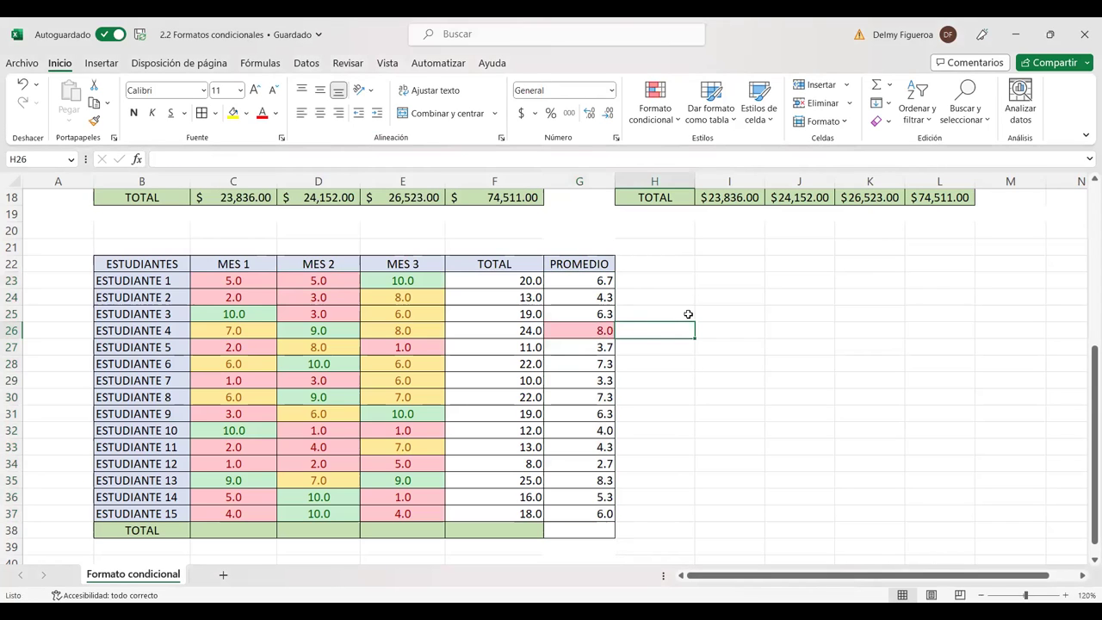
click(678, 120)
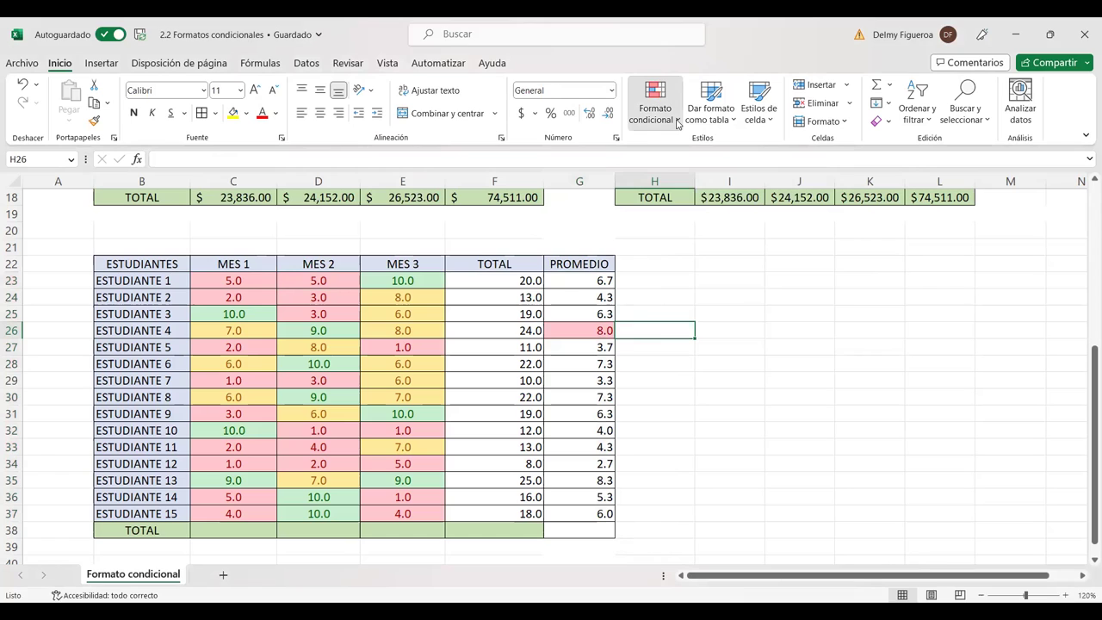
click(678, 121)
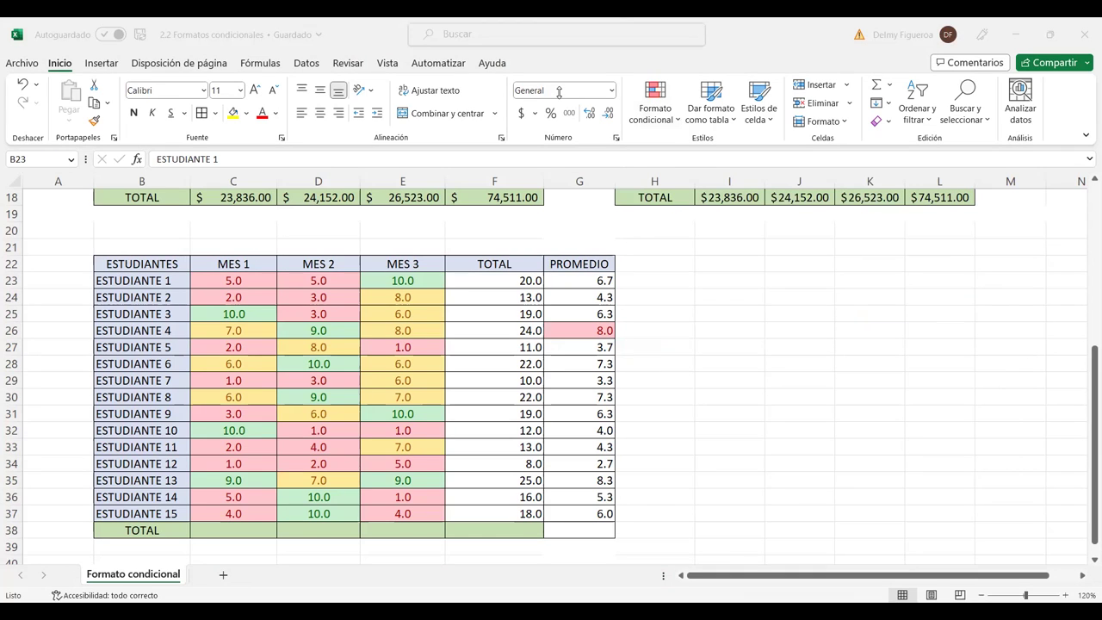
Step: Type real full names over the first eight ESTUDIANTE placeholders in column B
click(151, 280)
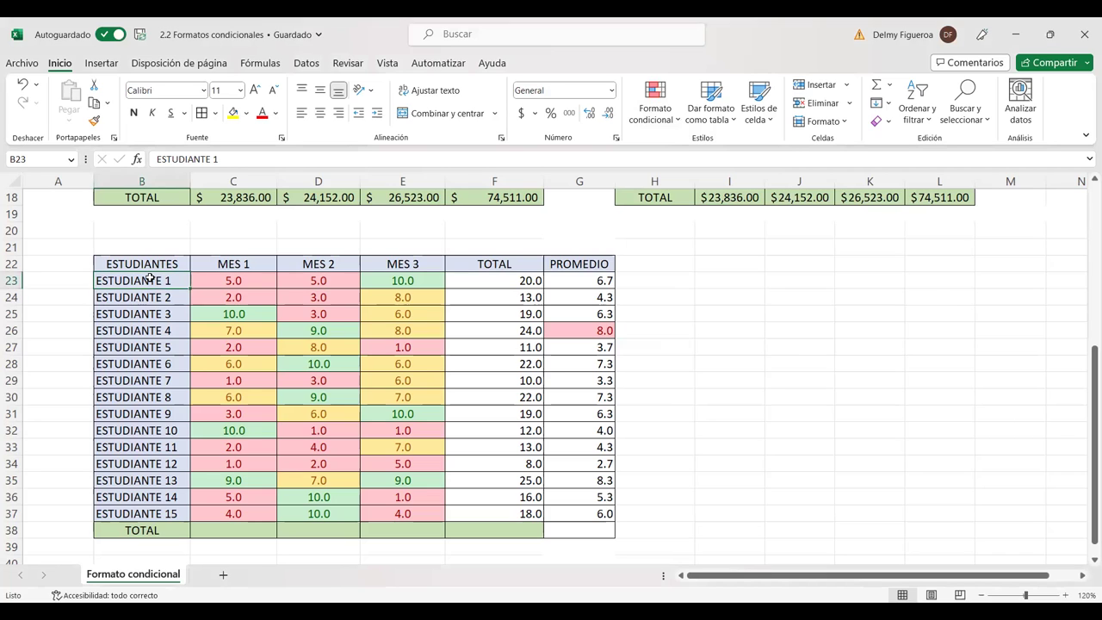
text(BENED)
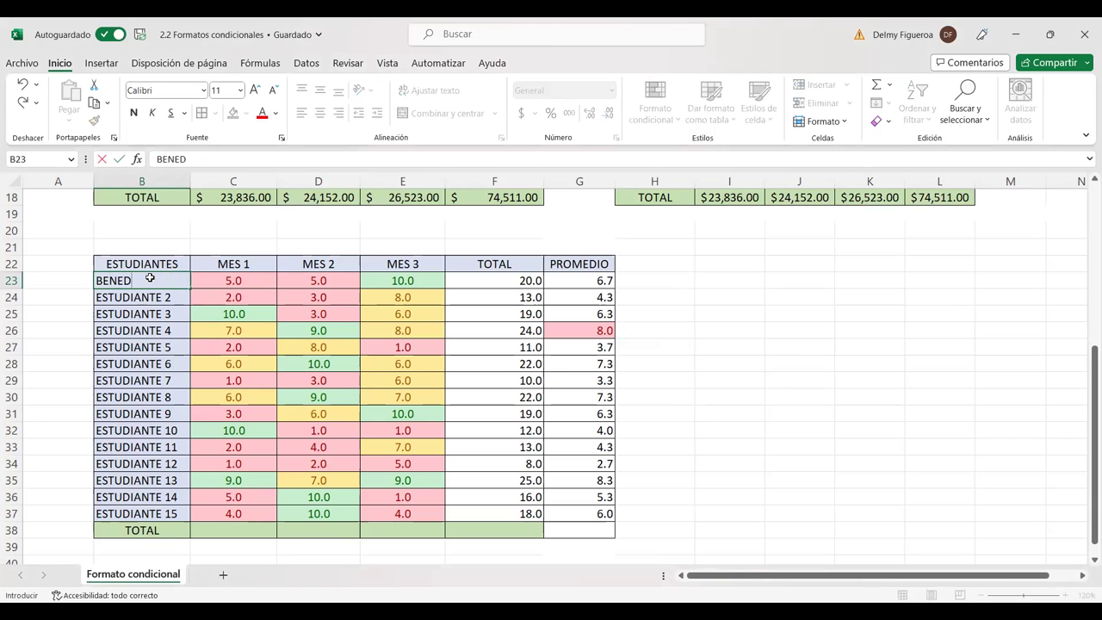
text(ICTO MEJ)
text(ÍA)
key(Return)
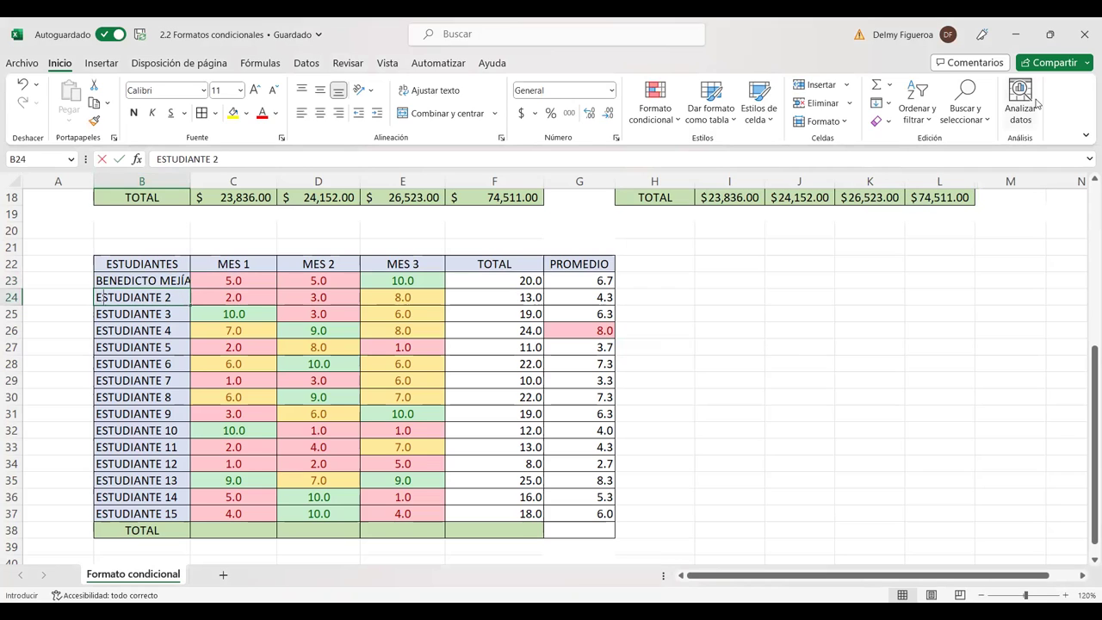
text(ADRIANA VIDAL)
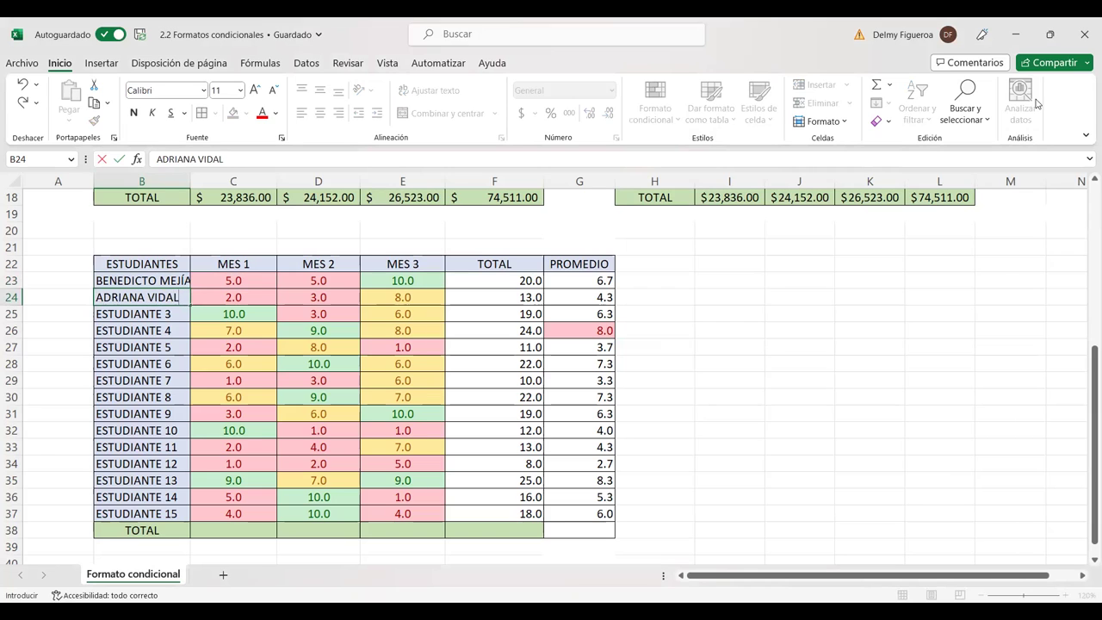
key(Return)
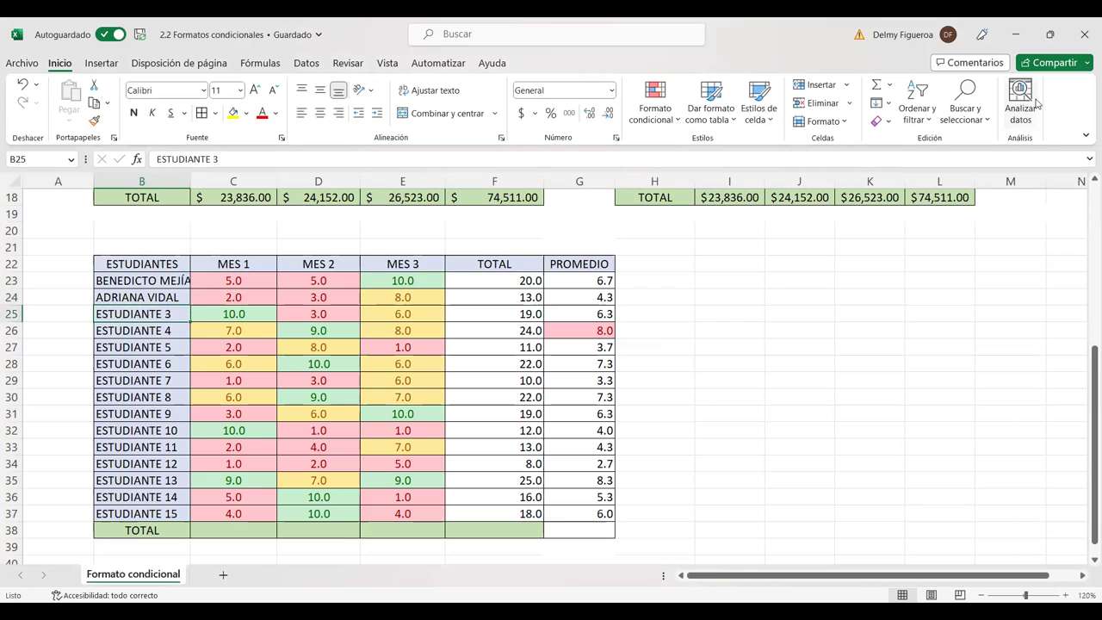
text(ANA GUTIÉRREZ)
key(Return)
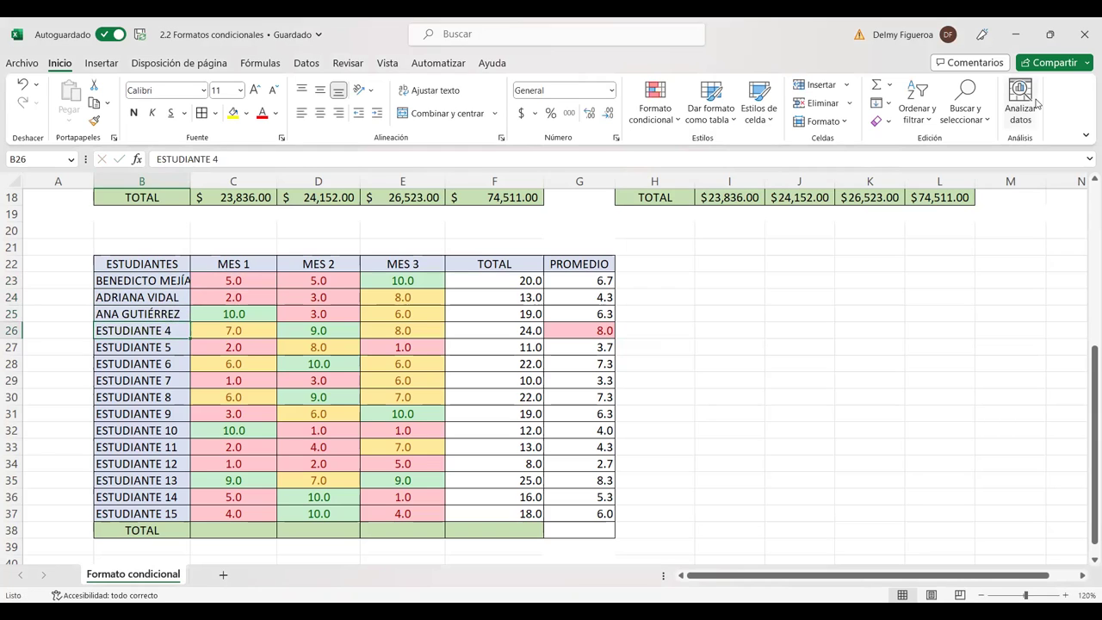
text(CAR)
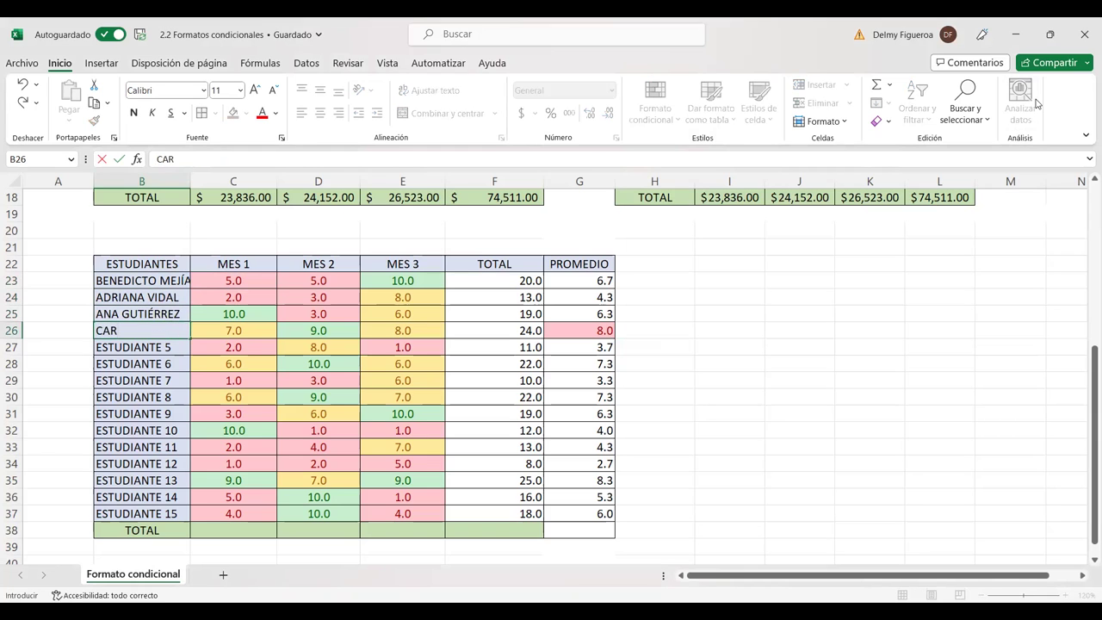
text(LOS AUAL)
key(BackSpace)
key(BackSpace)
key(BackSpace)
text(ALA)
key(Return)
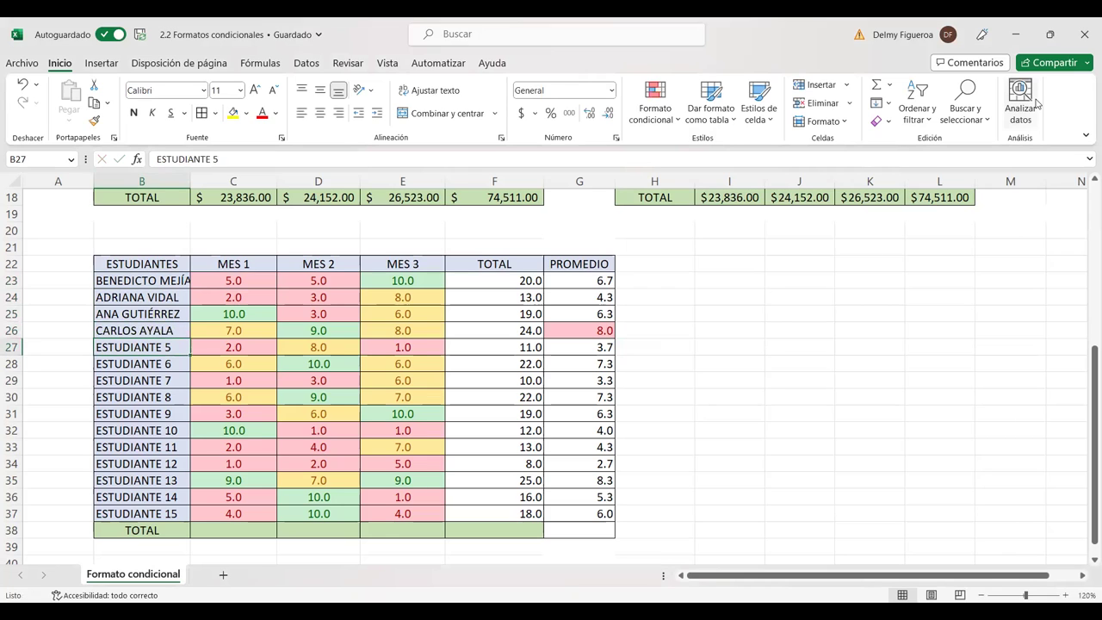
text(CECILIA ADRIÁN)
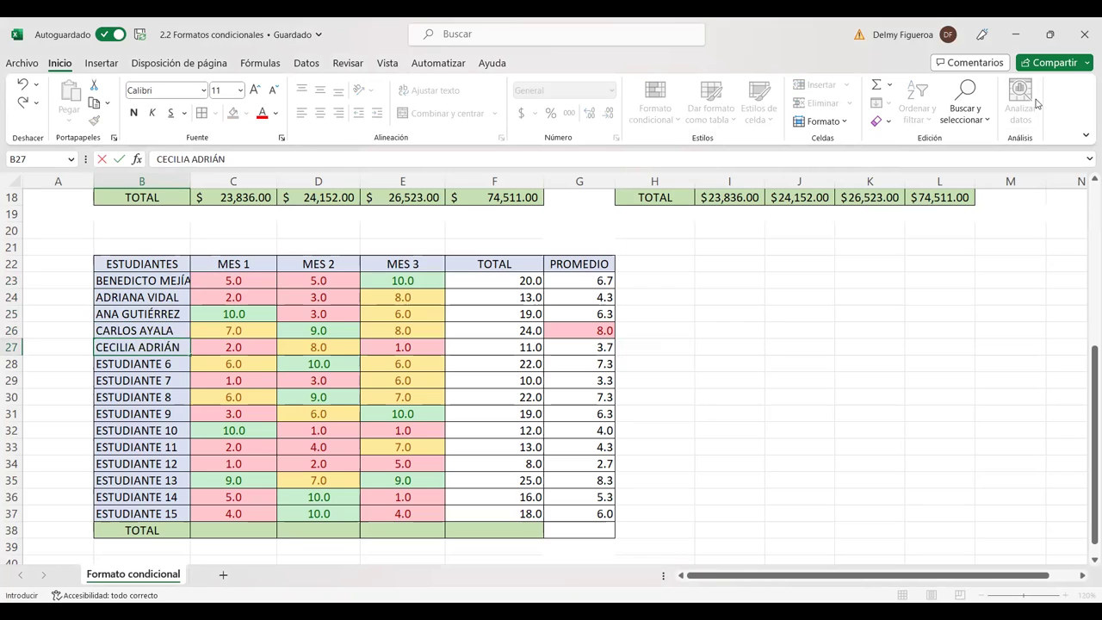
key(Return)
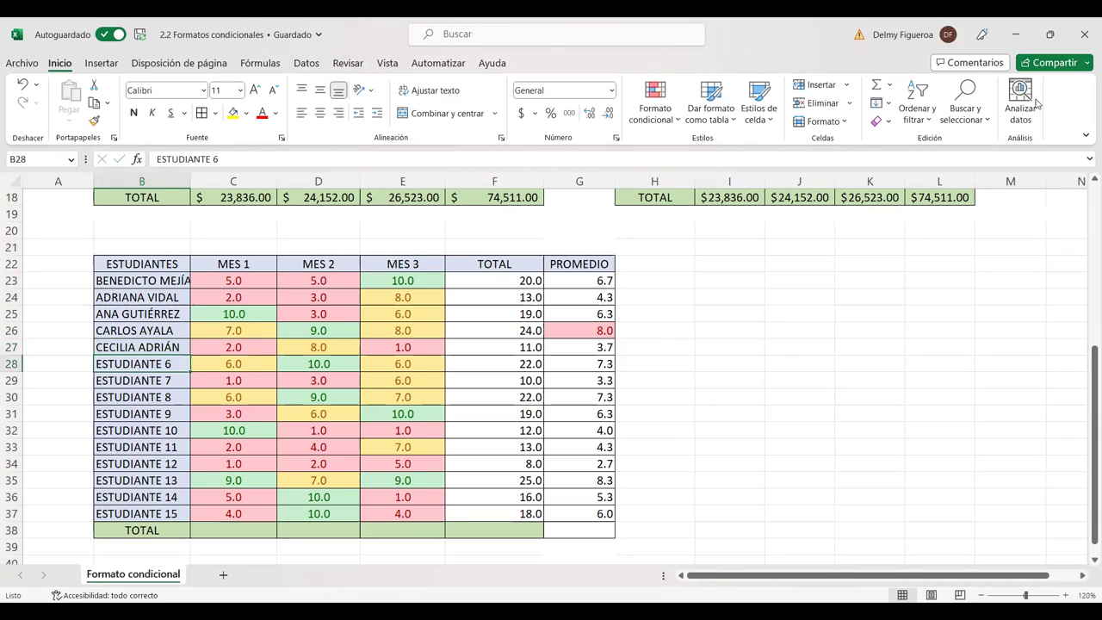
text(DANIELA FERRUFINO)
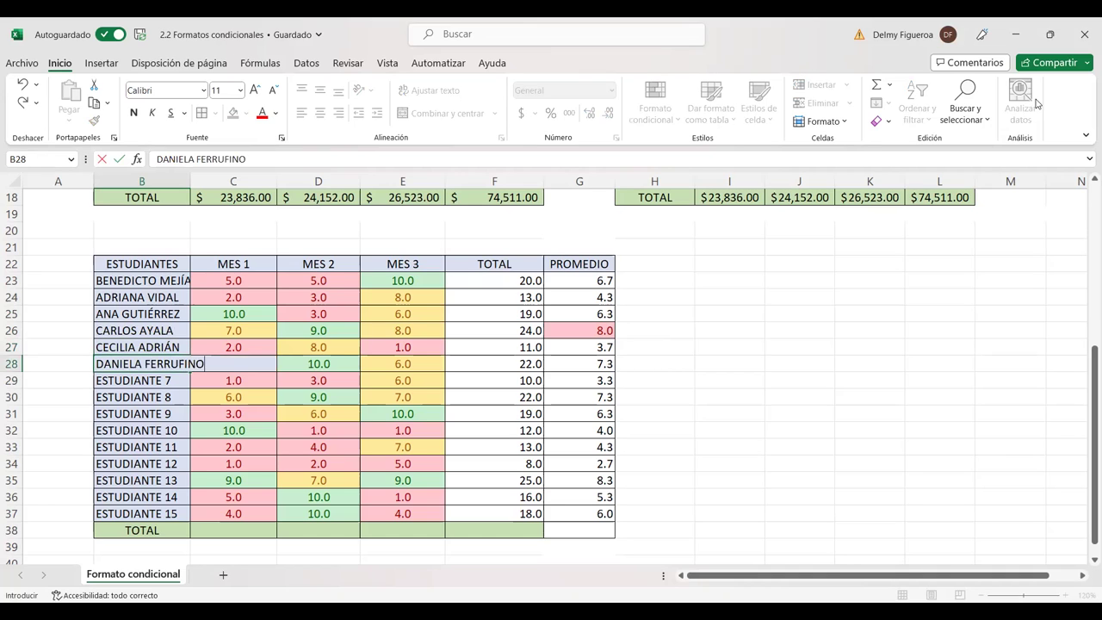
key(Return)
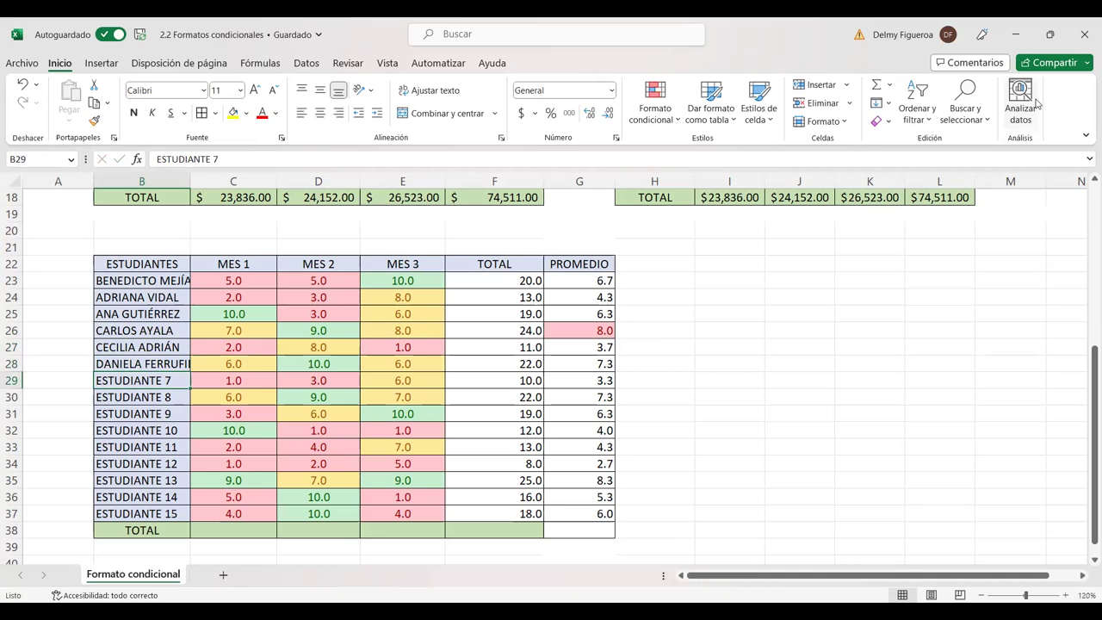
text(DORIS CALDER)
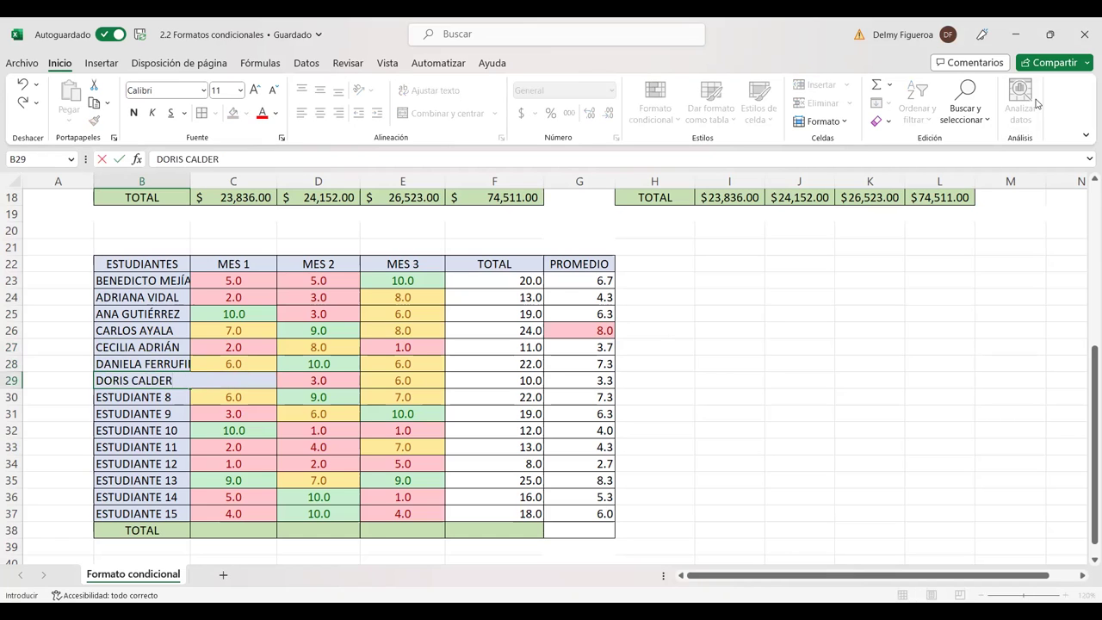
text(ÓN)
key(Return)
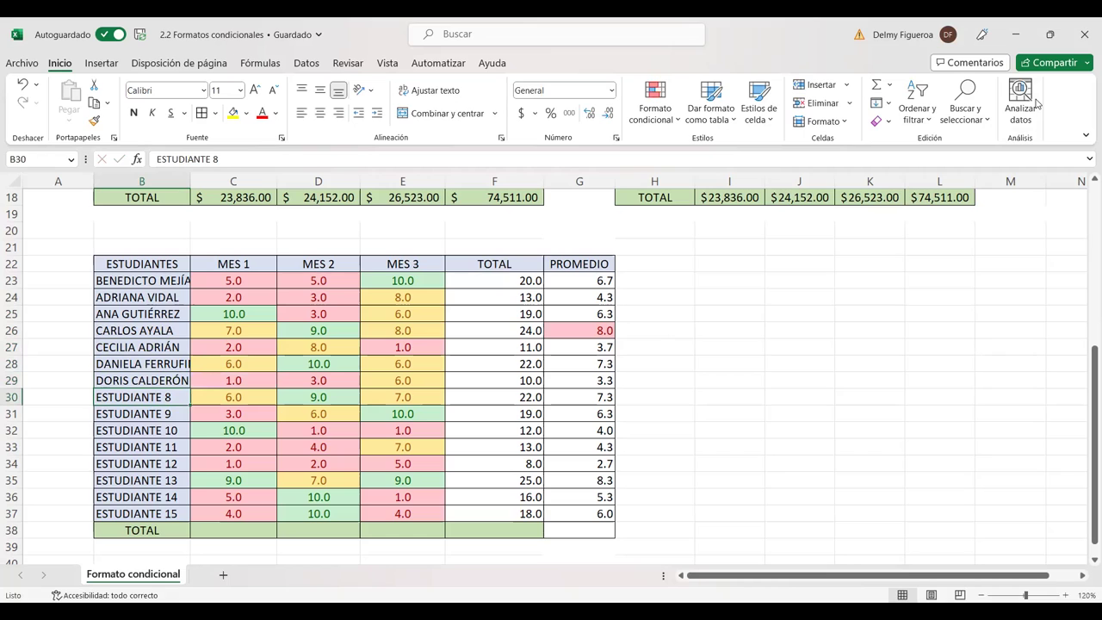
text(EMELU)
key(BackSpace)
text(YN AMAAYA)
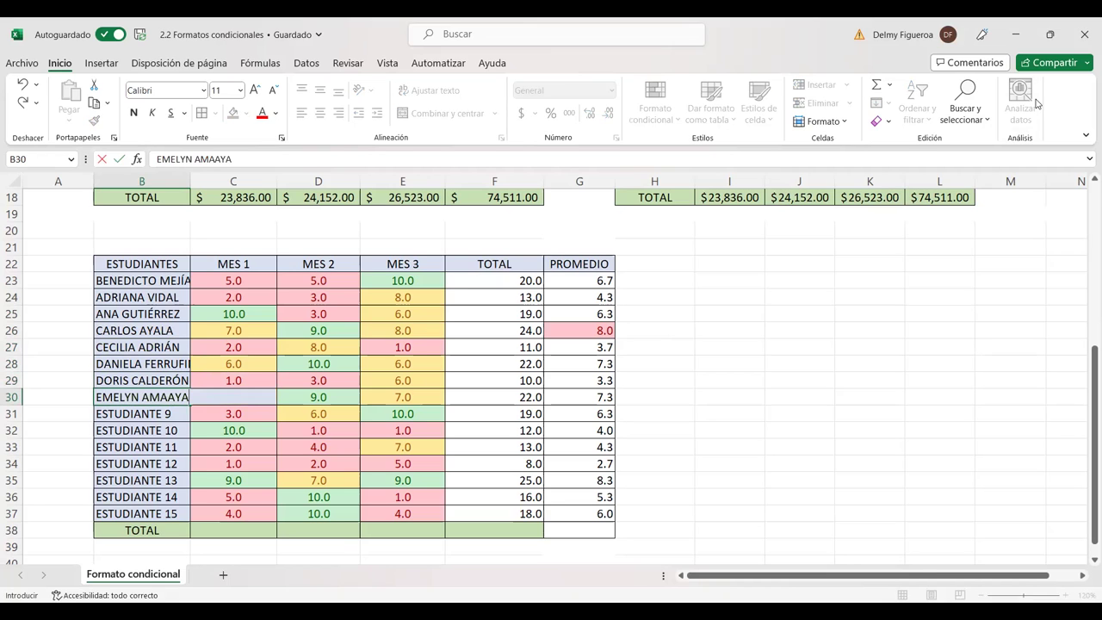
key(BackSpace)
key(BackSpace)
key(BackSpace)
text(YA)
key(Return)
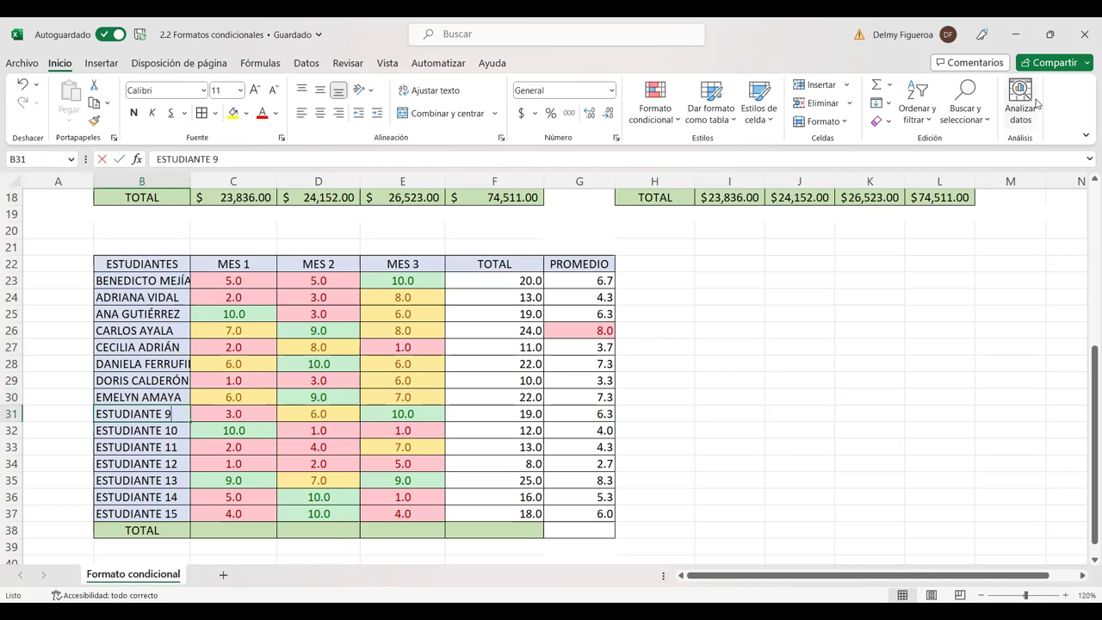
Step: Enter full names for the remaining students down to the last row
key(ctrl+apostrophe)
key(BackSpace)
key(BackSpace)
key(BackSpace)
text(RSON ARGUETA)
key(Return)
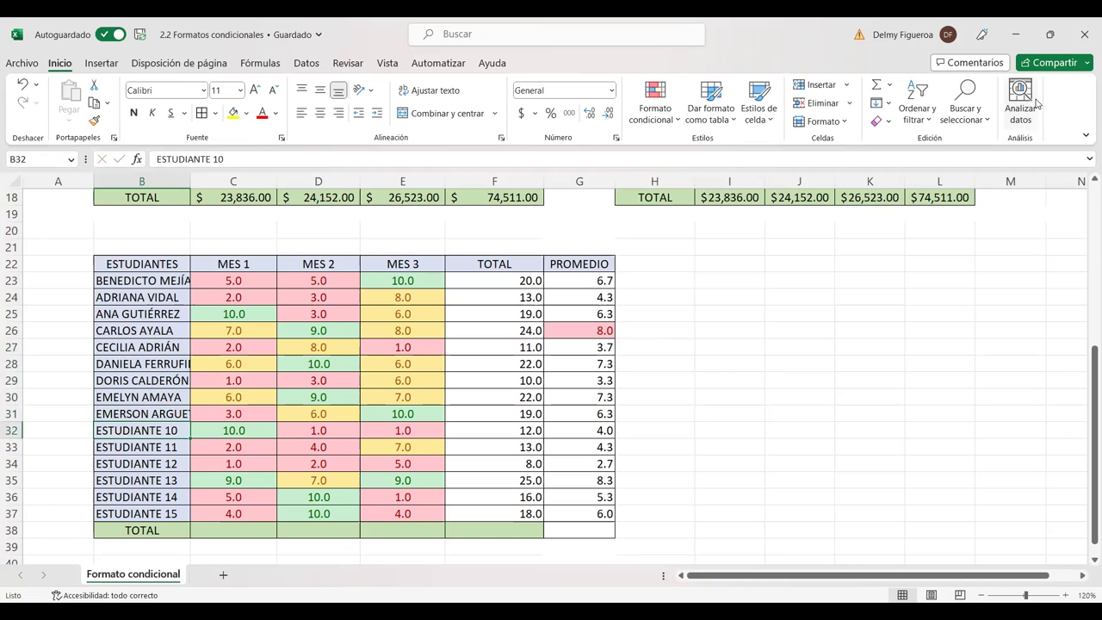
text(INGRID ASUNCIÓN)
key(Return)
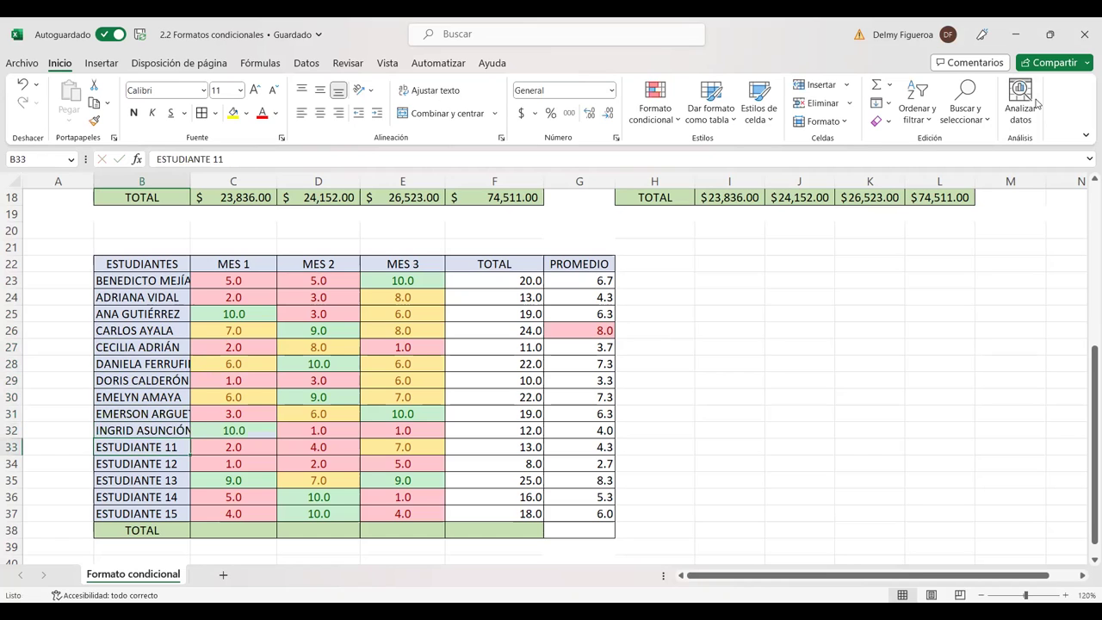
text(JORGE LEMUS)
key(Return)
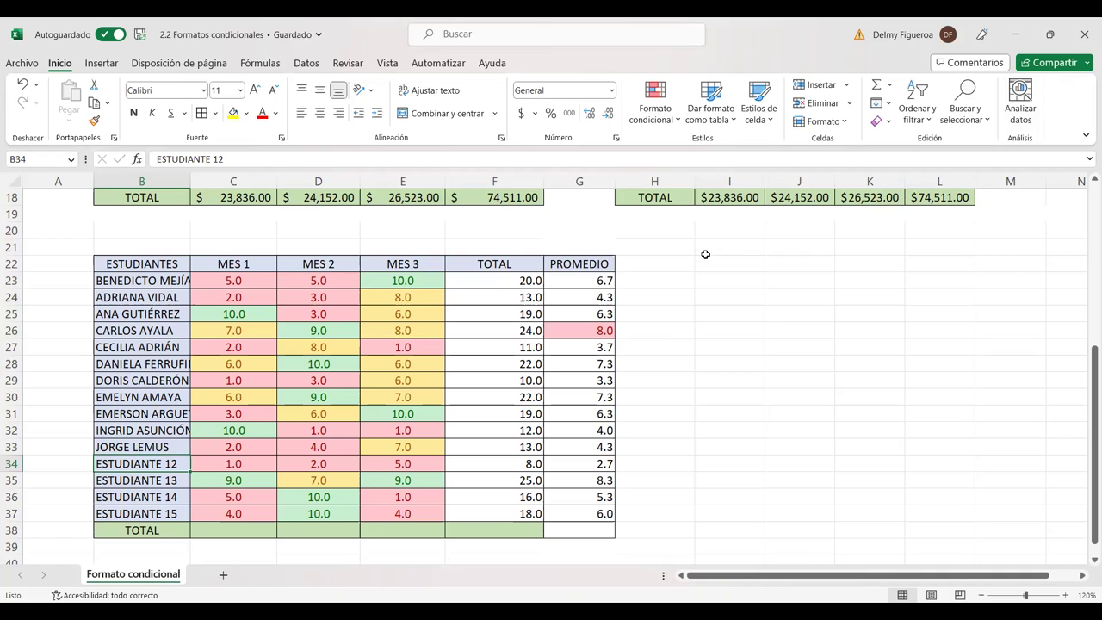
text(JORGE SÁNCHEZ)
key(Return)
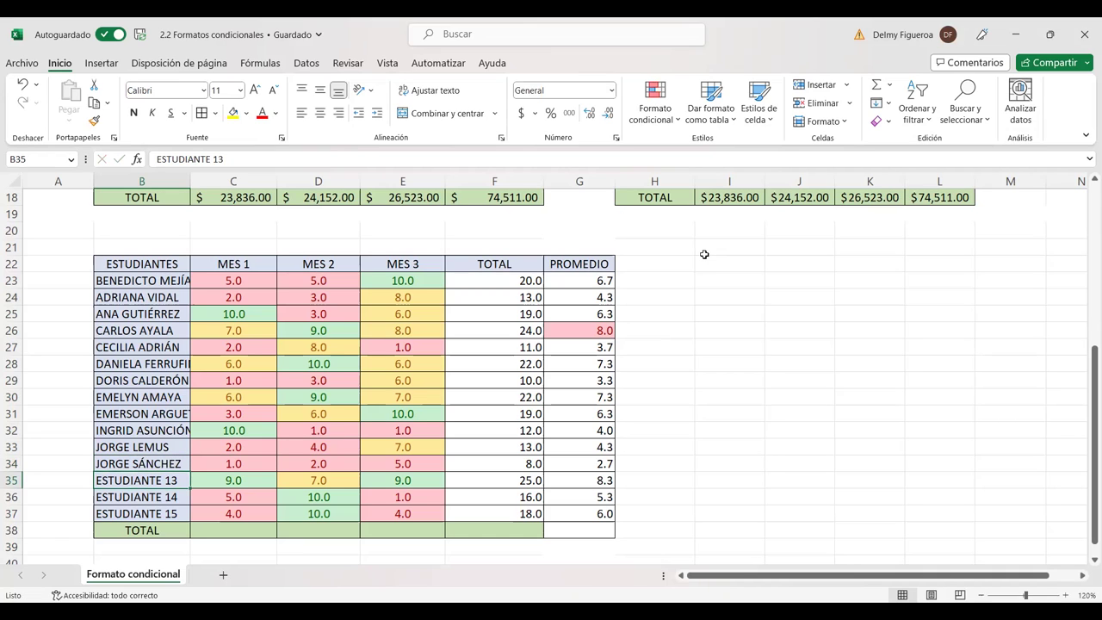
text(JOSÉ CONSTANZA)
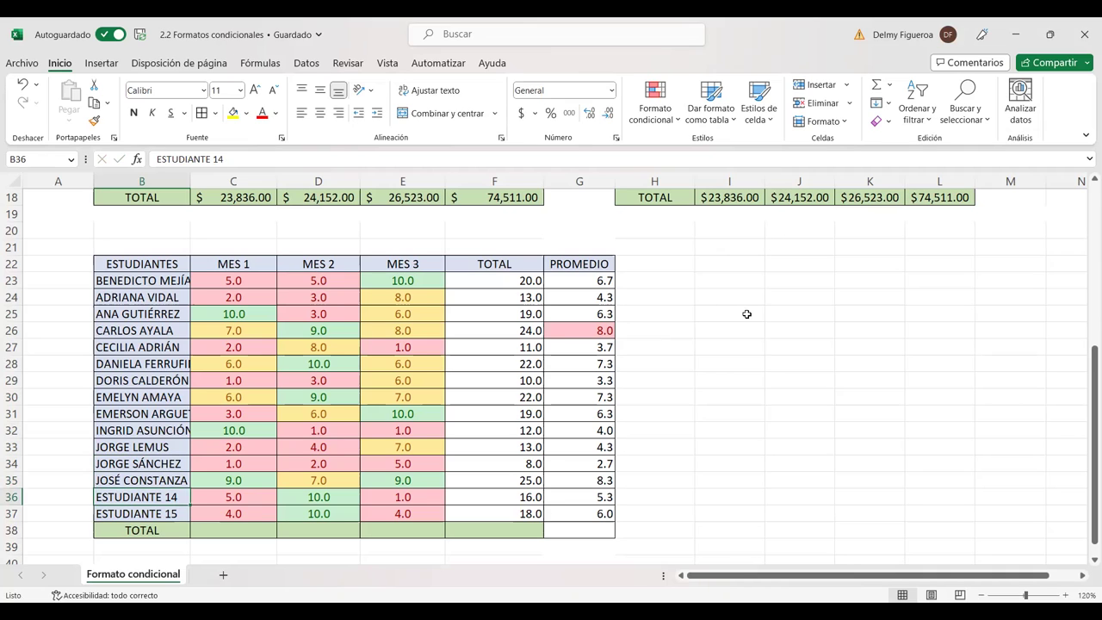
text(KE)
key(BackSpace)
text(RE)
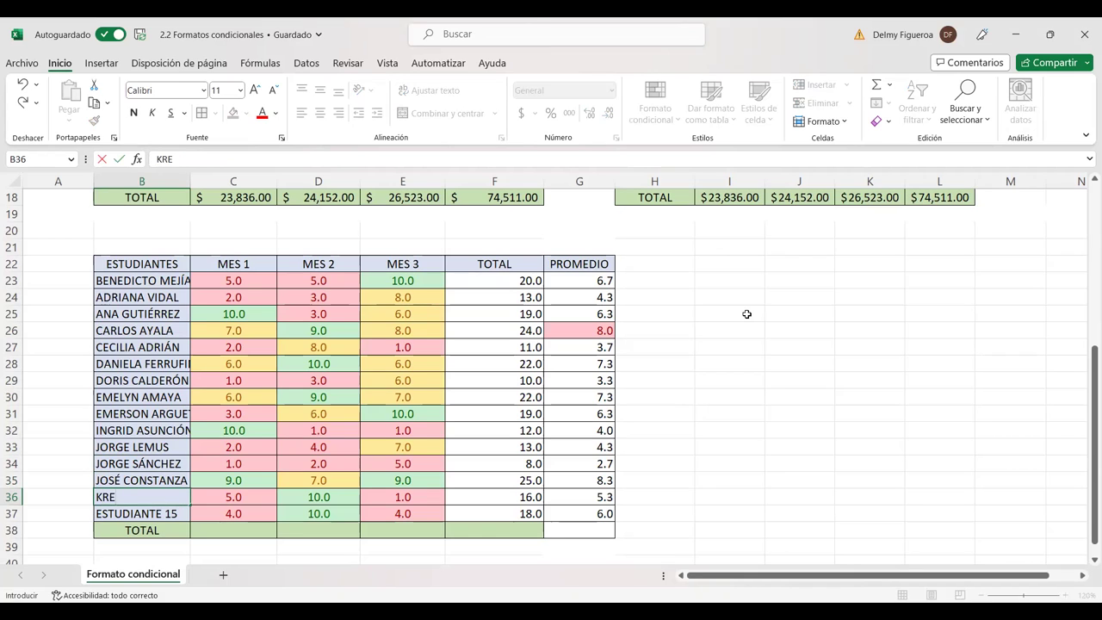
text(ISY CAMPOS)
key(Return)
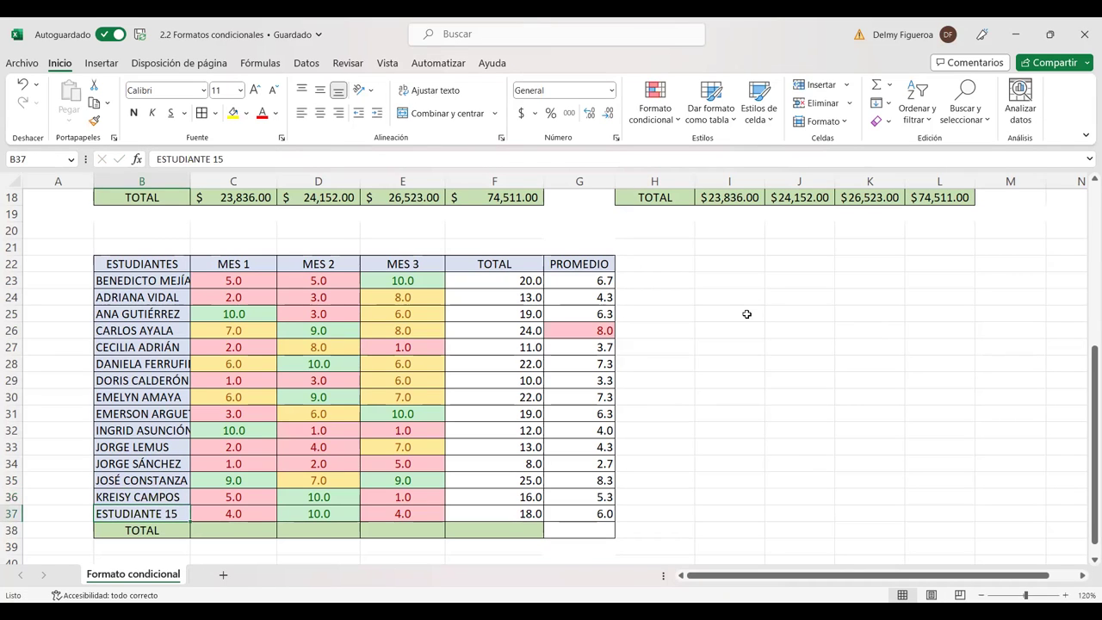
text(MARÍA GUERRA)
key(Return)
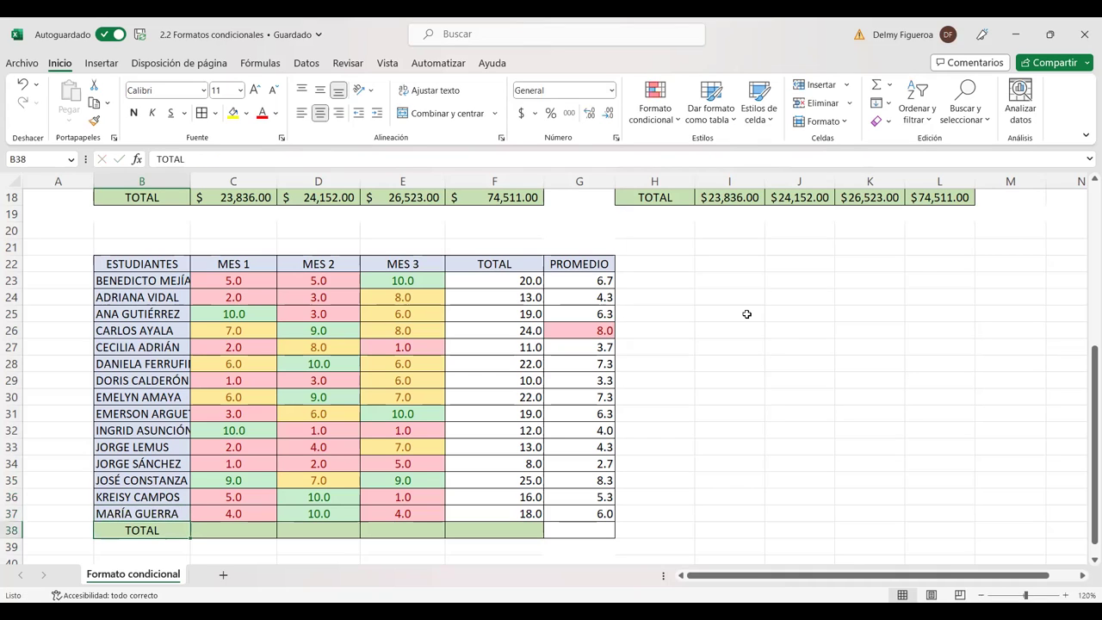
Step: AutoFit column B's width to the longest student name
click(142, 181)
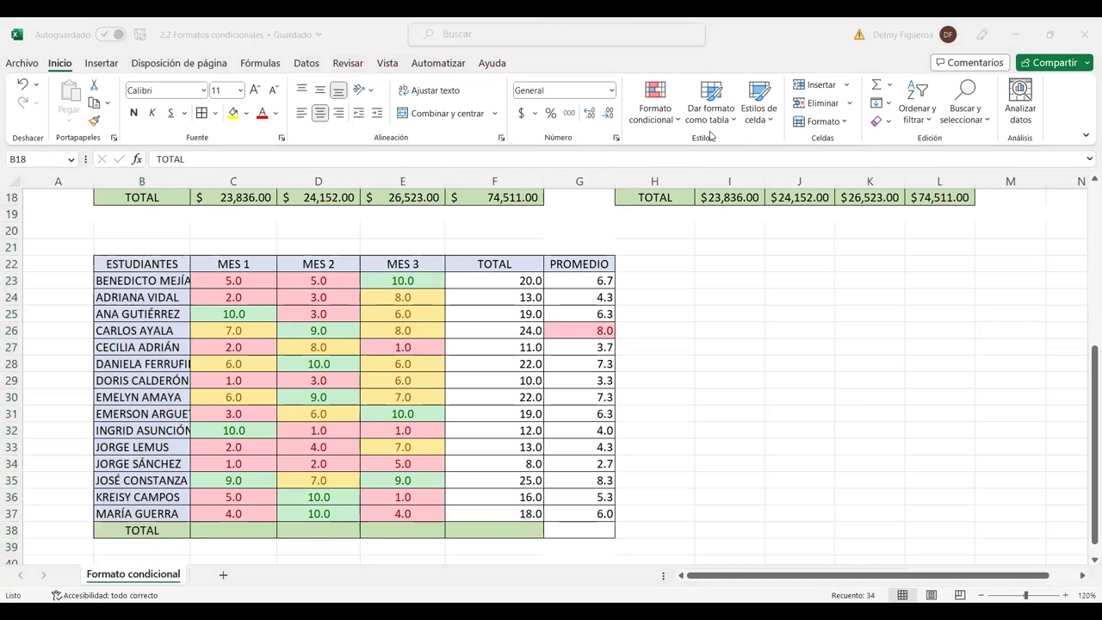
click(842, 122)
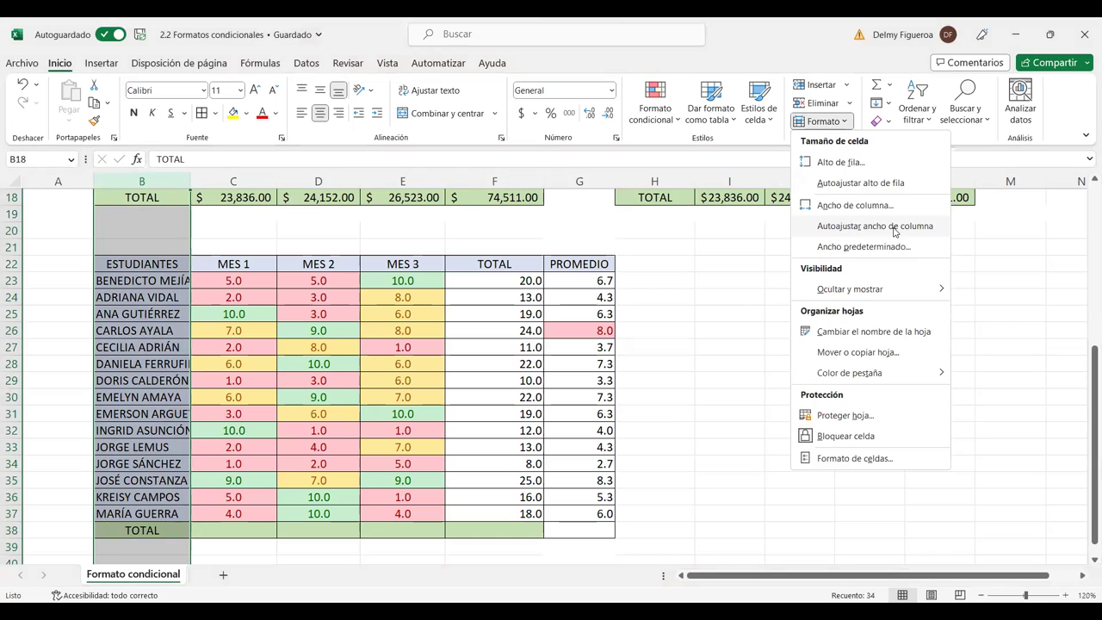
click(894, 229)
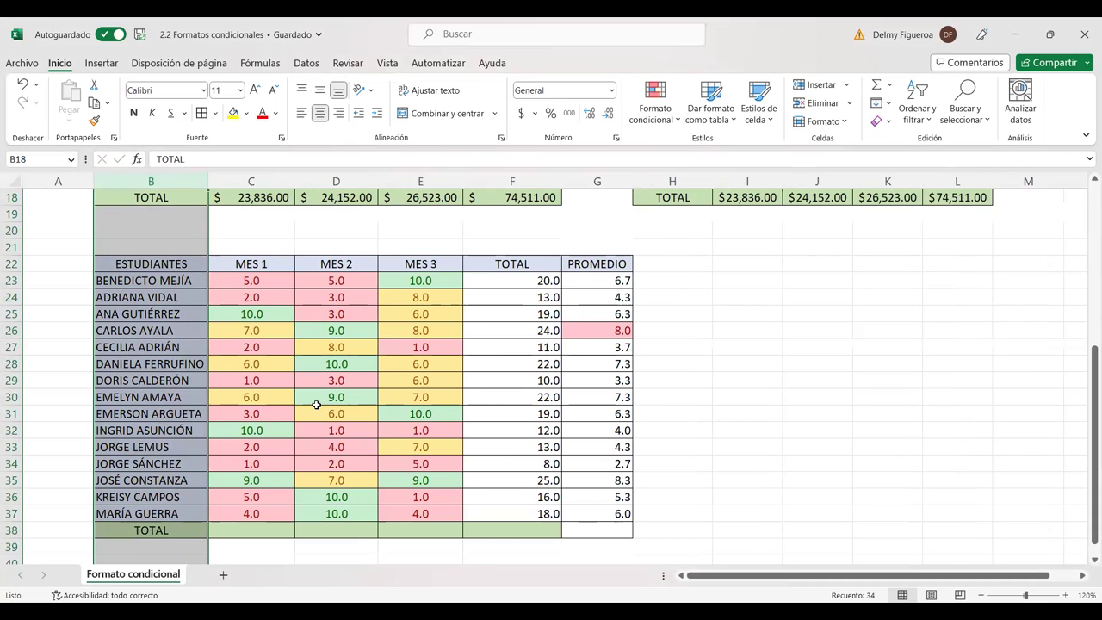
click(671, 279)
click(673, 119)
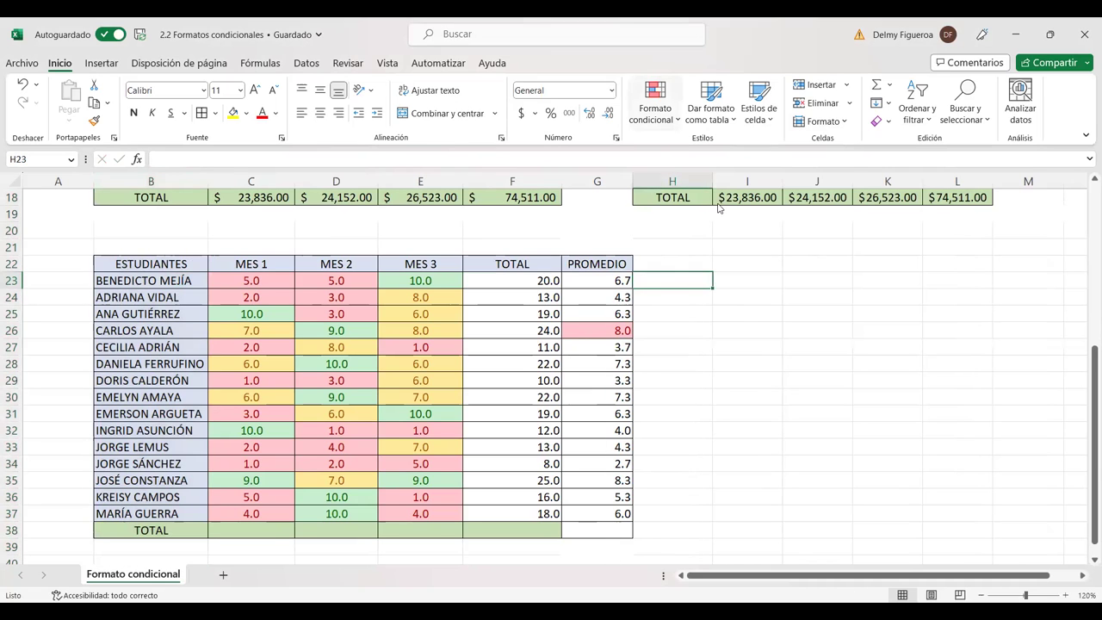
mouse_move(723, 162)
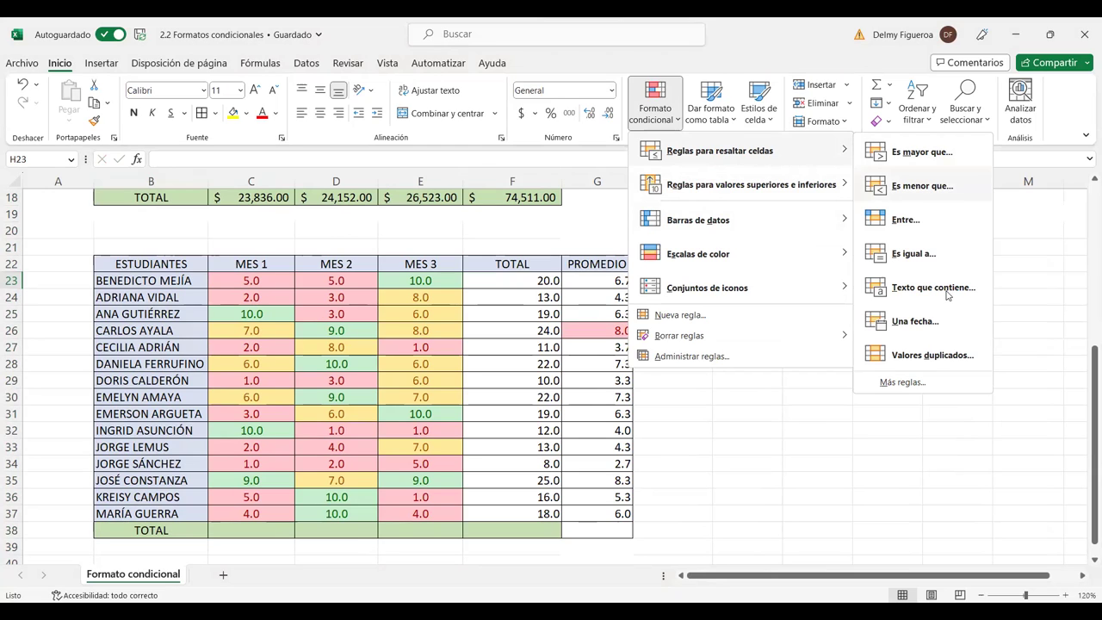
Step: Add a Text That Contains rule on B23:B37 giving the shared first name a red border
click(914, 286)
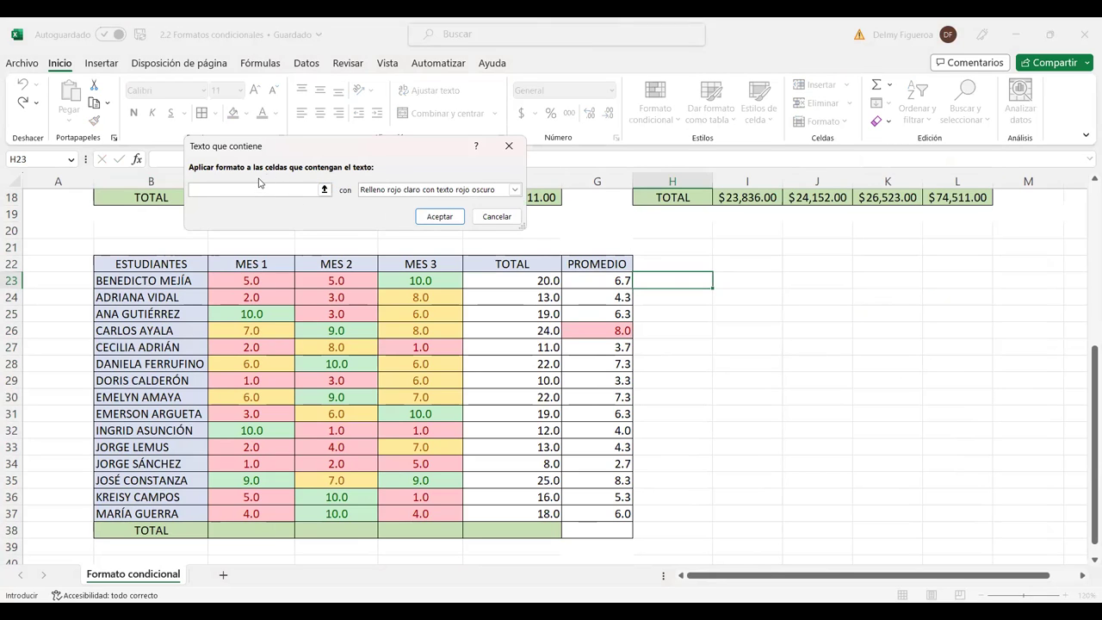
click(497, 216)
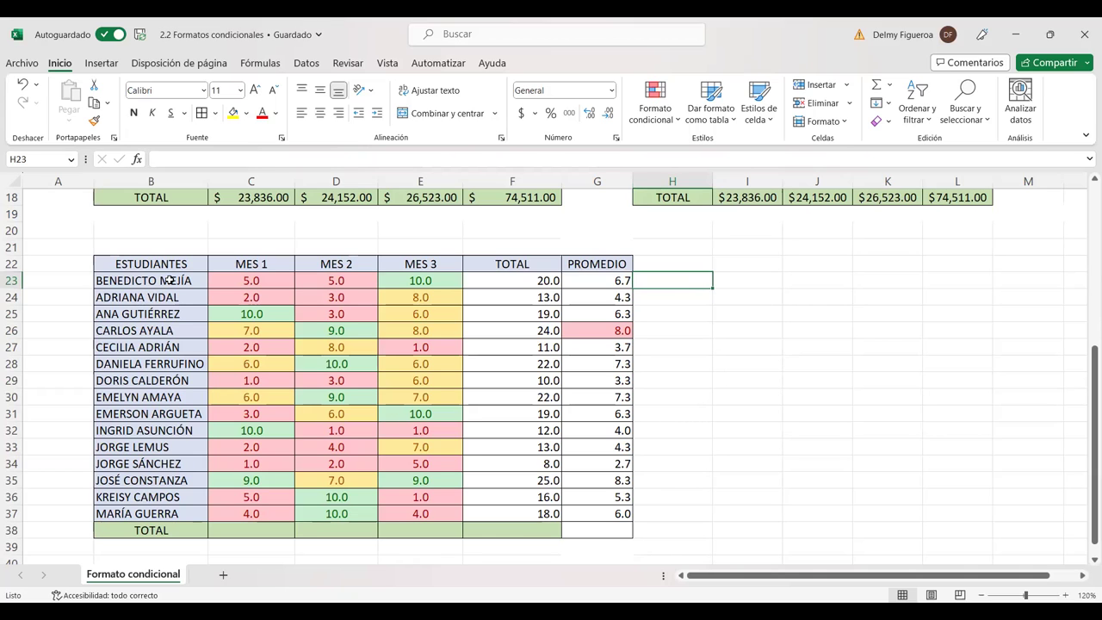
drag(170, 281, 157, 510)
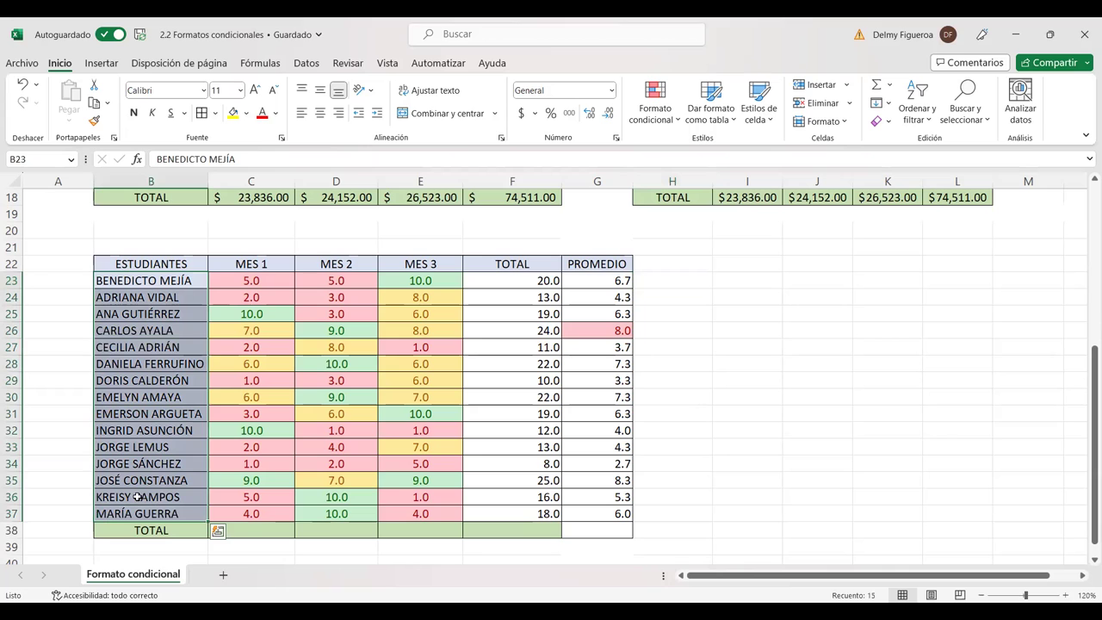
click(658, 103)
mouse_move(758, 150)
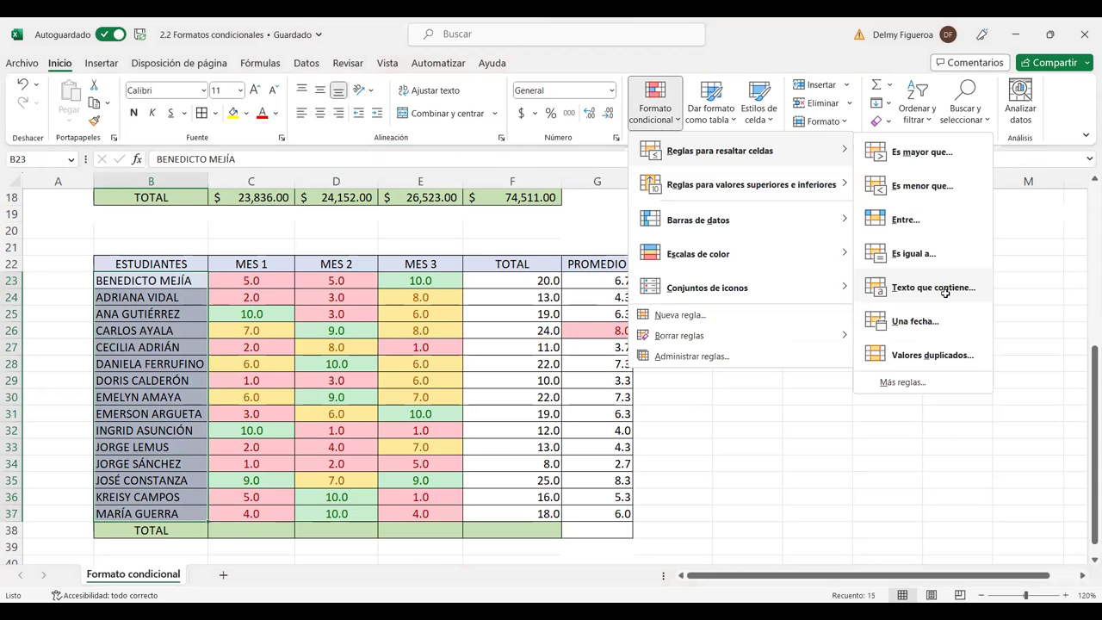
click(945, 294)
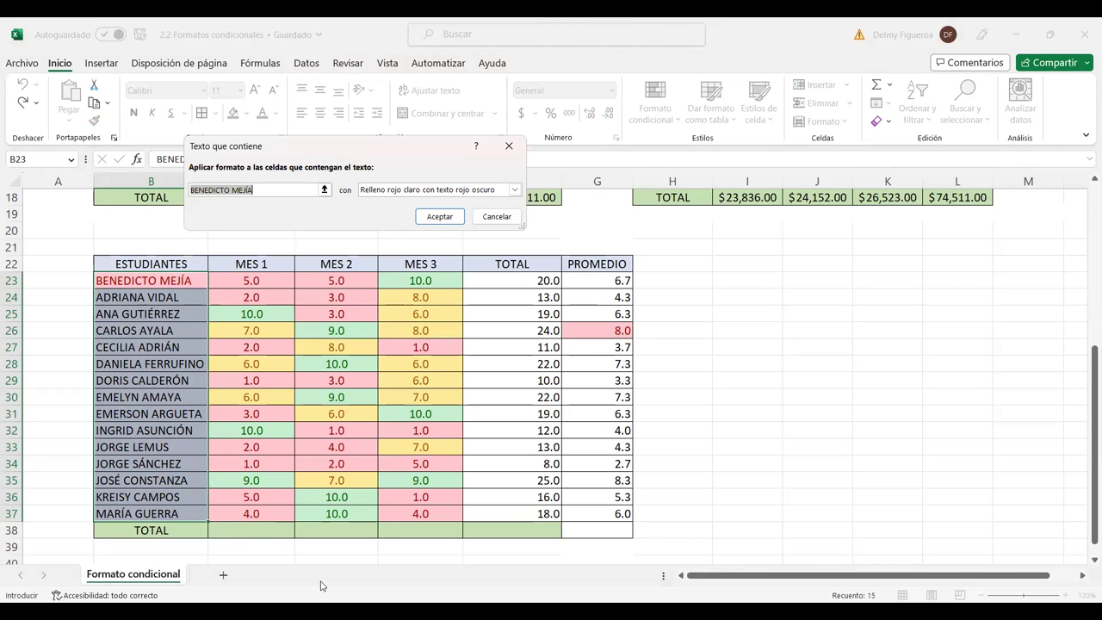
text(JOT)
text(GE)
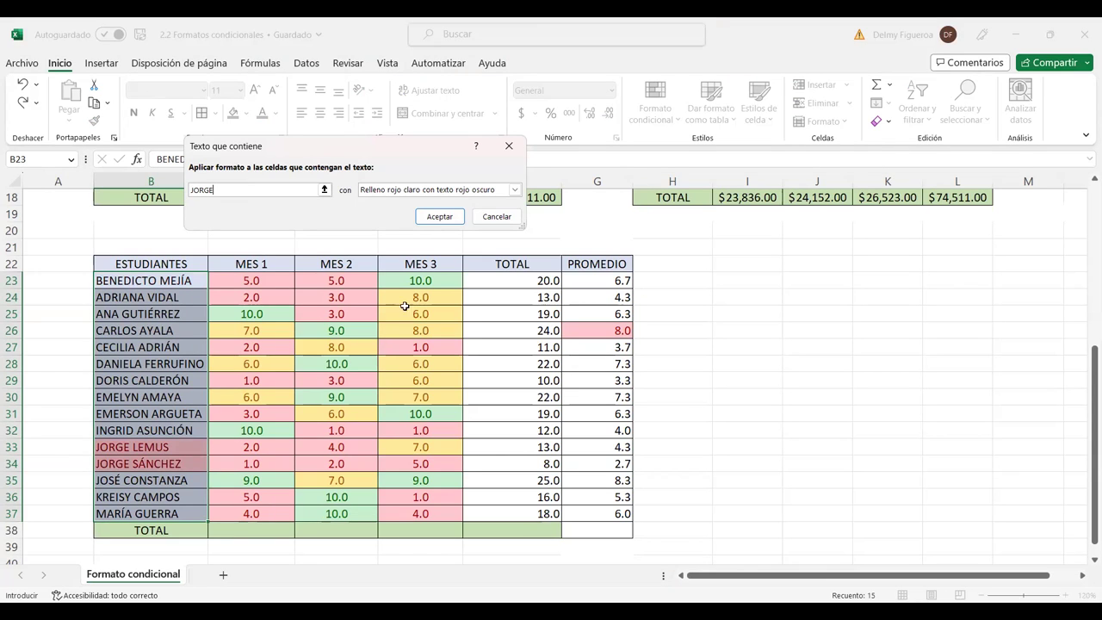
click(515, 190)
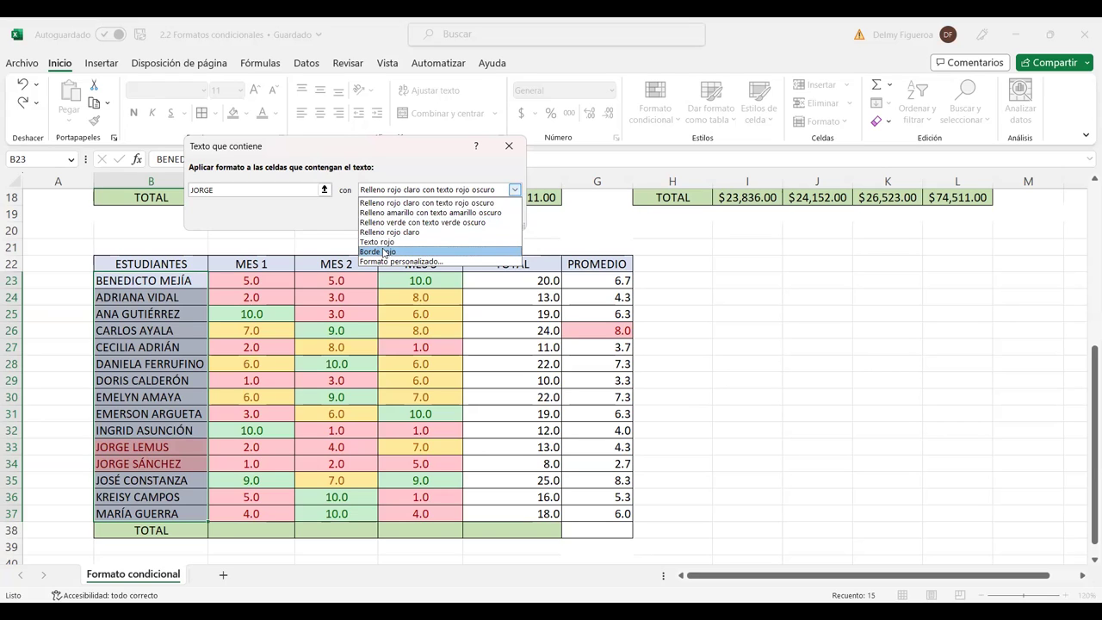
click(385, 252)
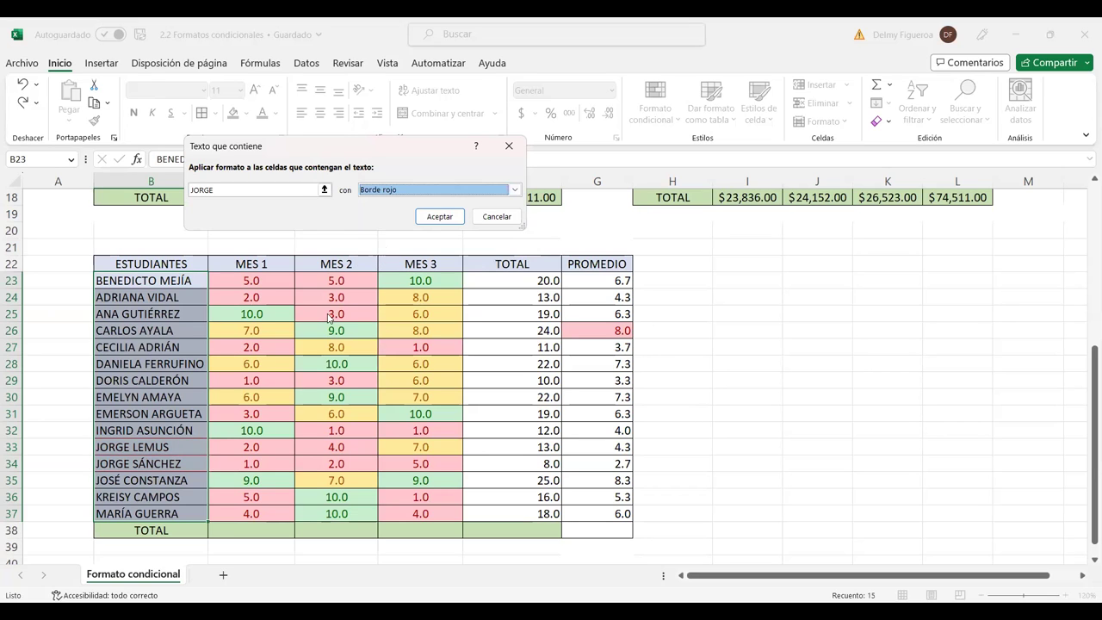
click(439, 216)
click(256, 462)
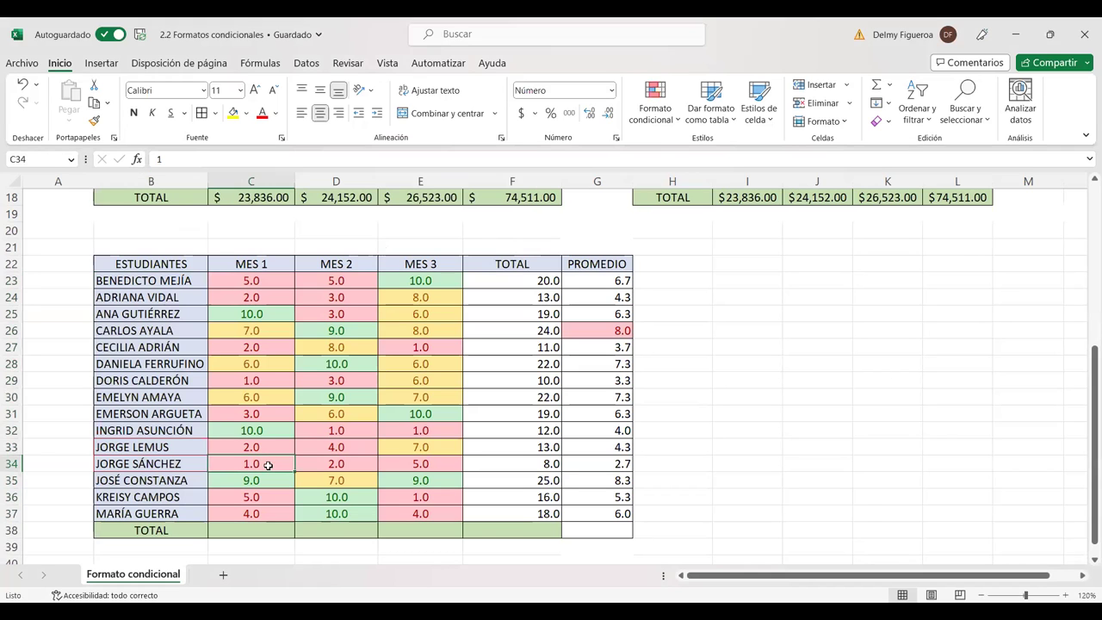
click(687, 408)
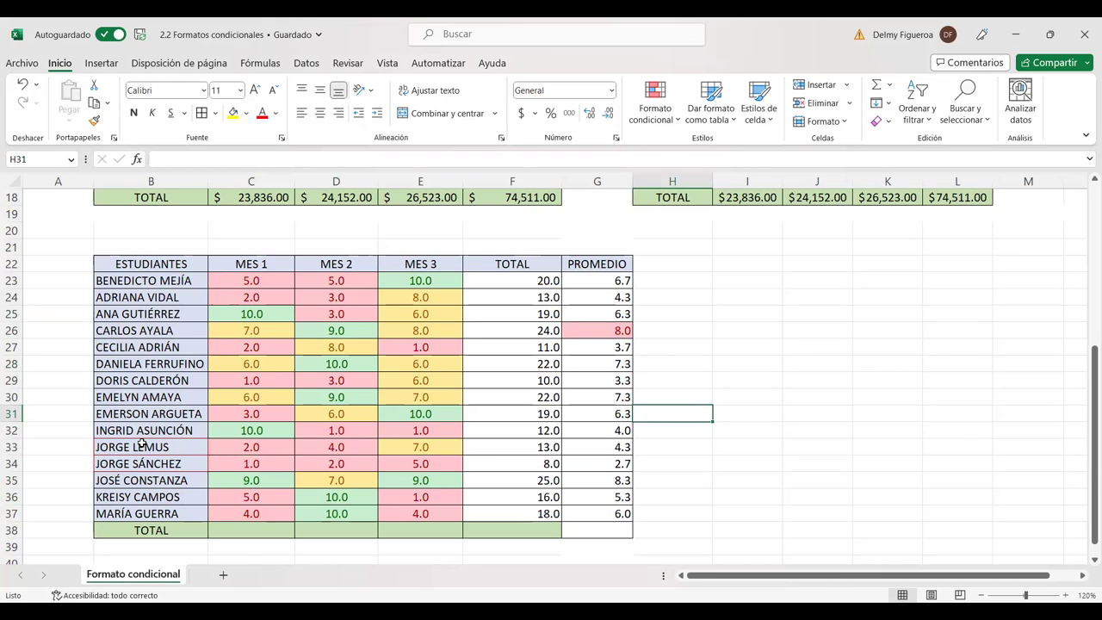
Step: Copy the grades table B22:G38 and paste it at I22
click(672, 125)
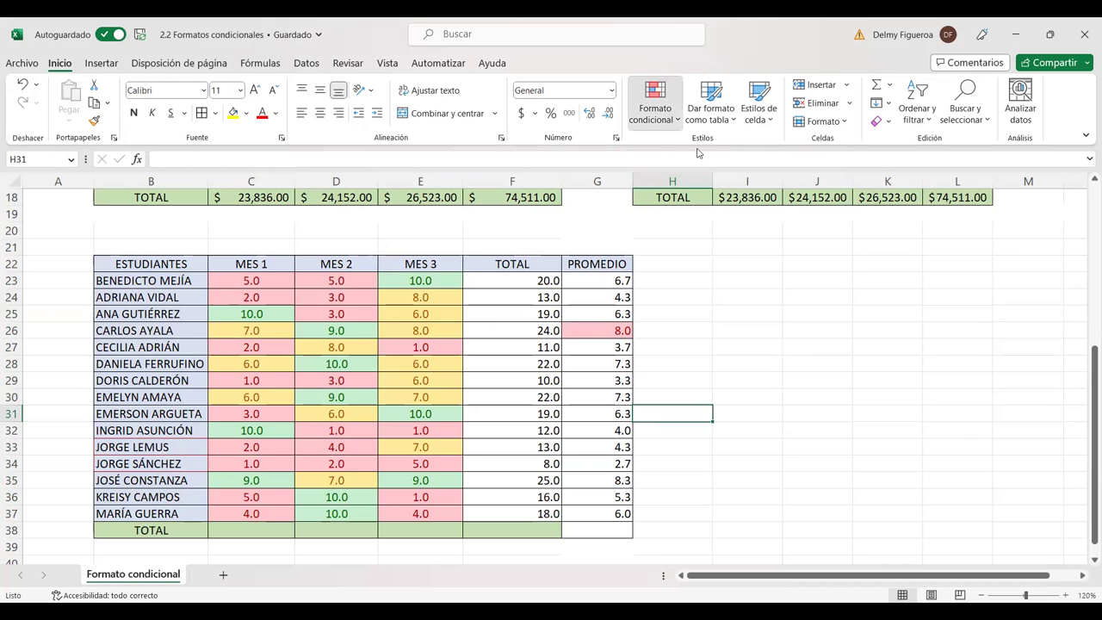
mouse_move(699, 153)
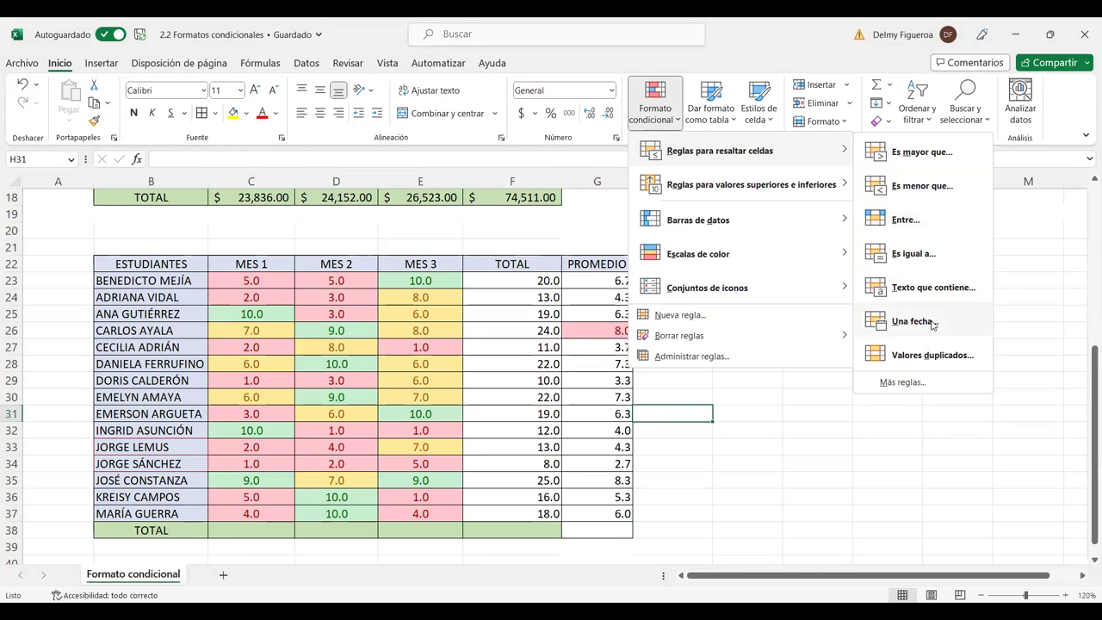
click(474, 346)
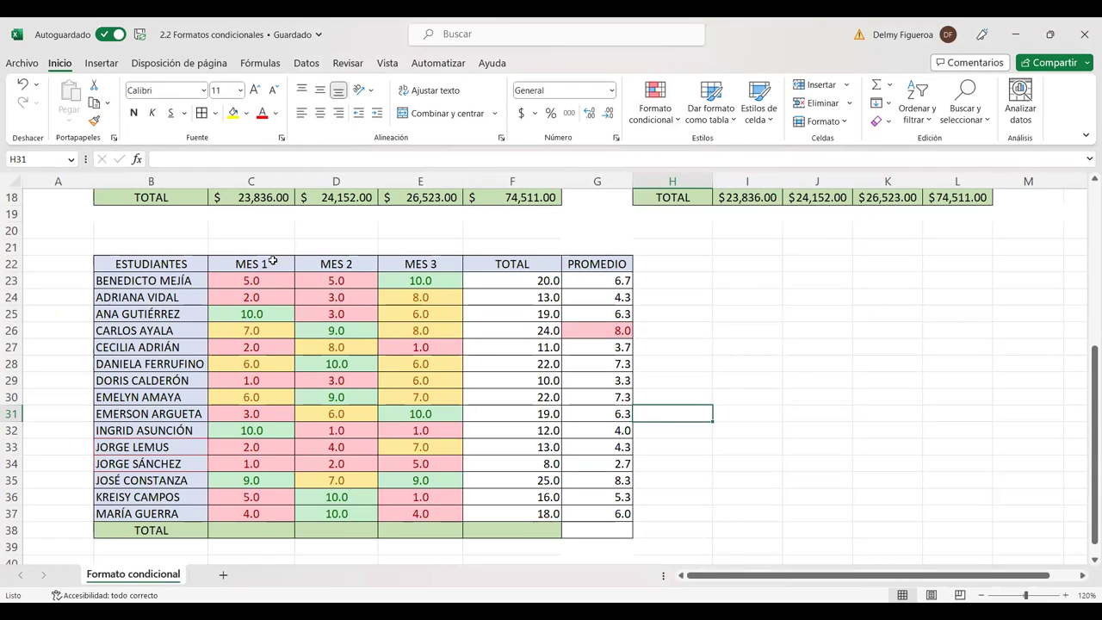
drag(269, 265, 596, 313)
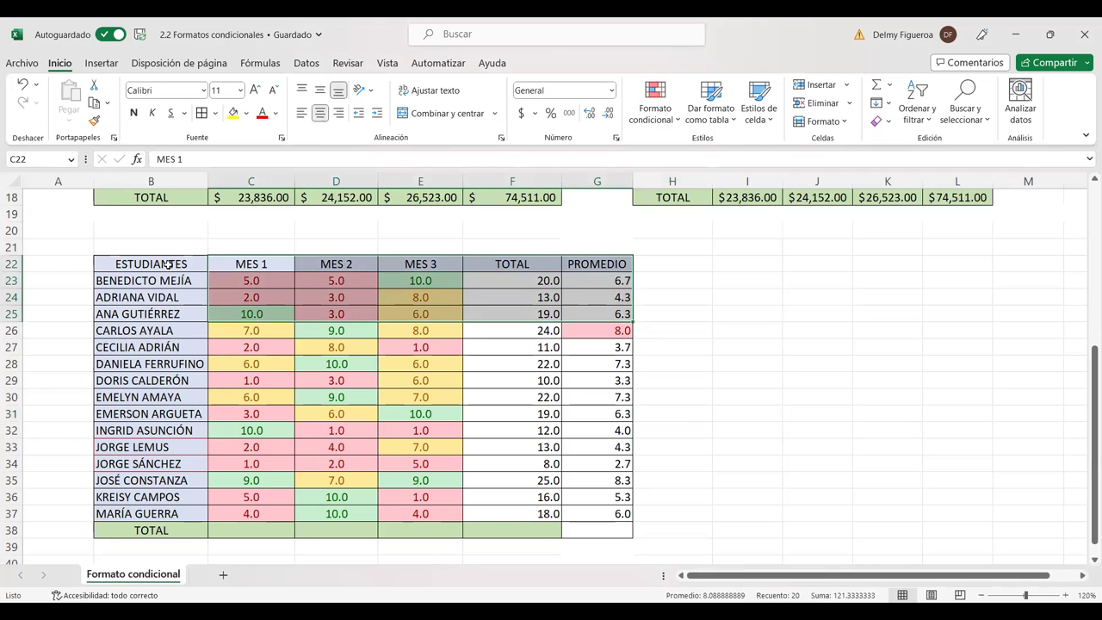
drag(169, 262, 607, 522)
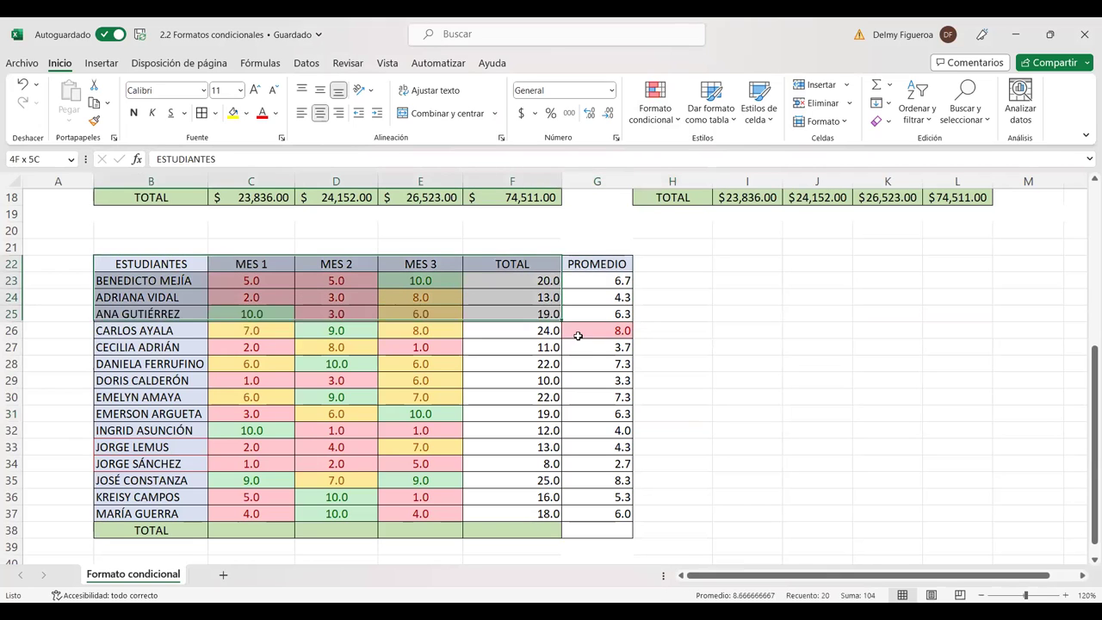
key(ctrl+c)
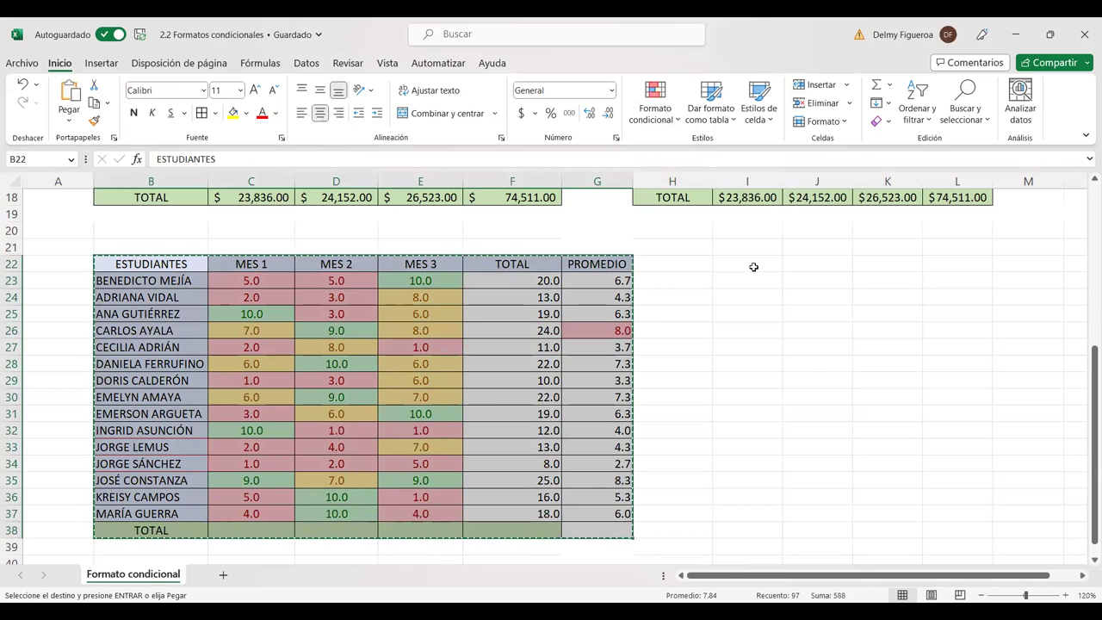
click(753, 267)
key(ctrl+v)
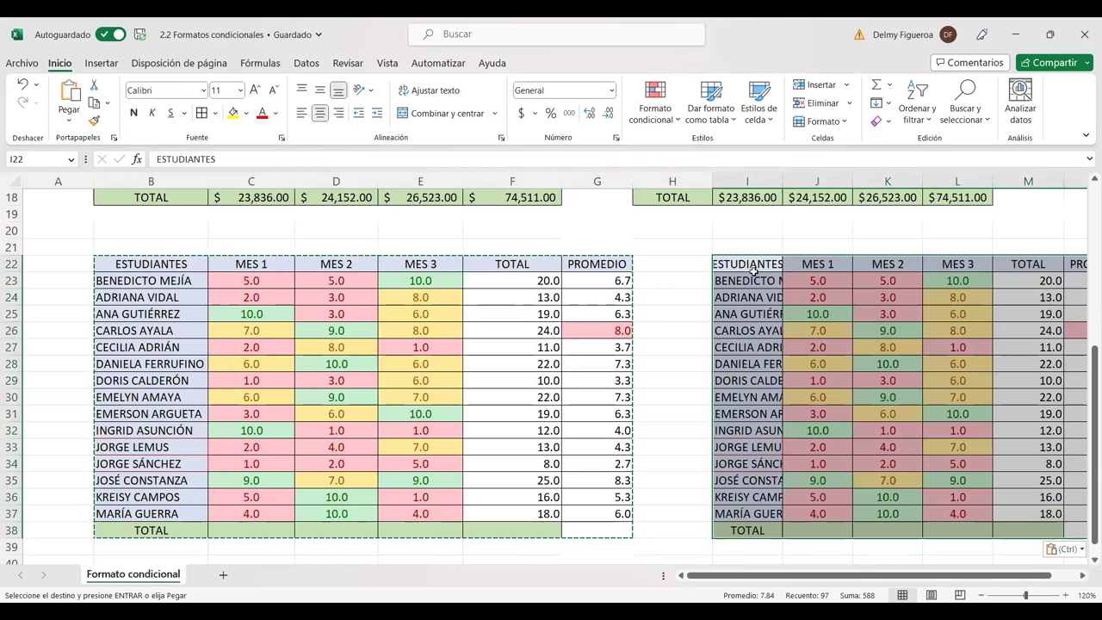
Step: AutoFit column I and shift the copied grade columns one column right
click(775, 182)
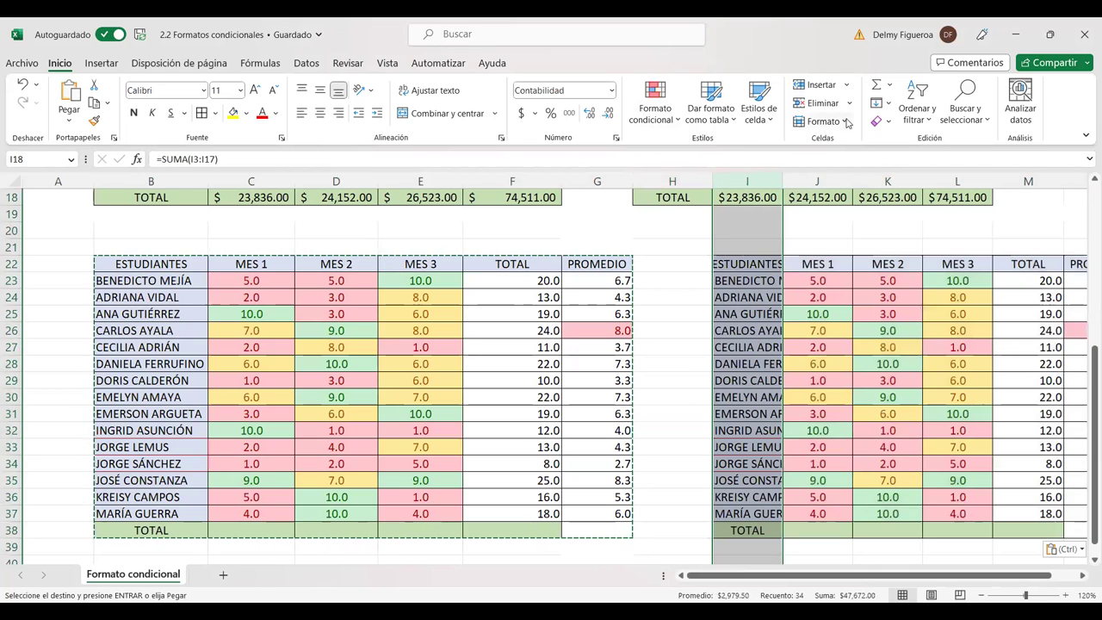
click(847, 121)
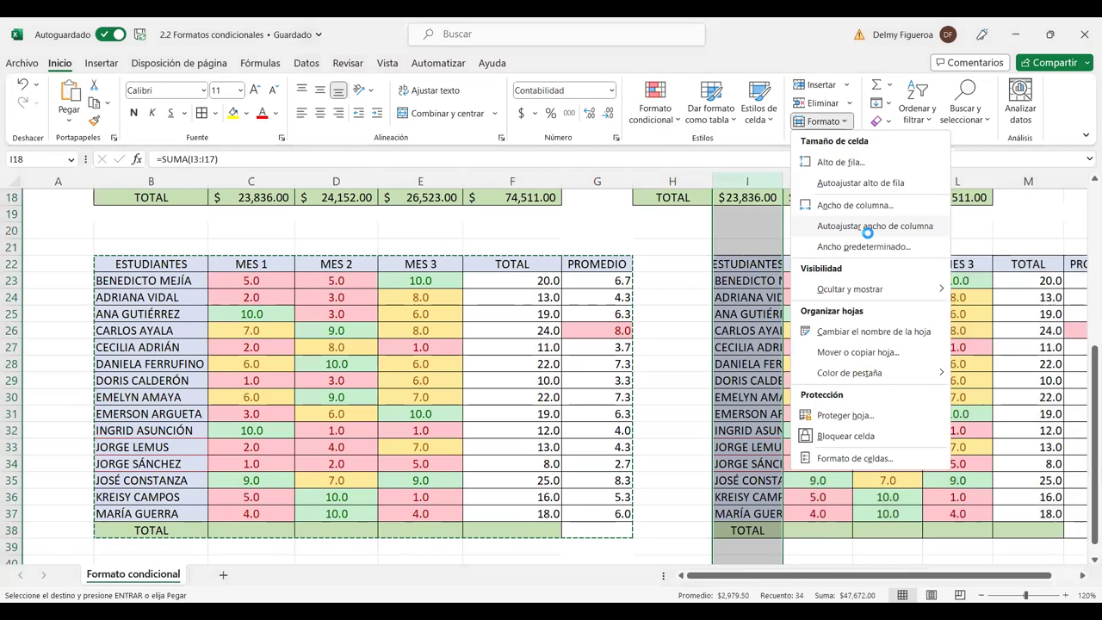
click(867, 227)
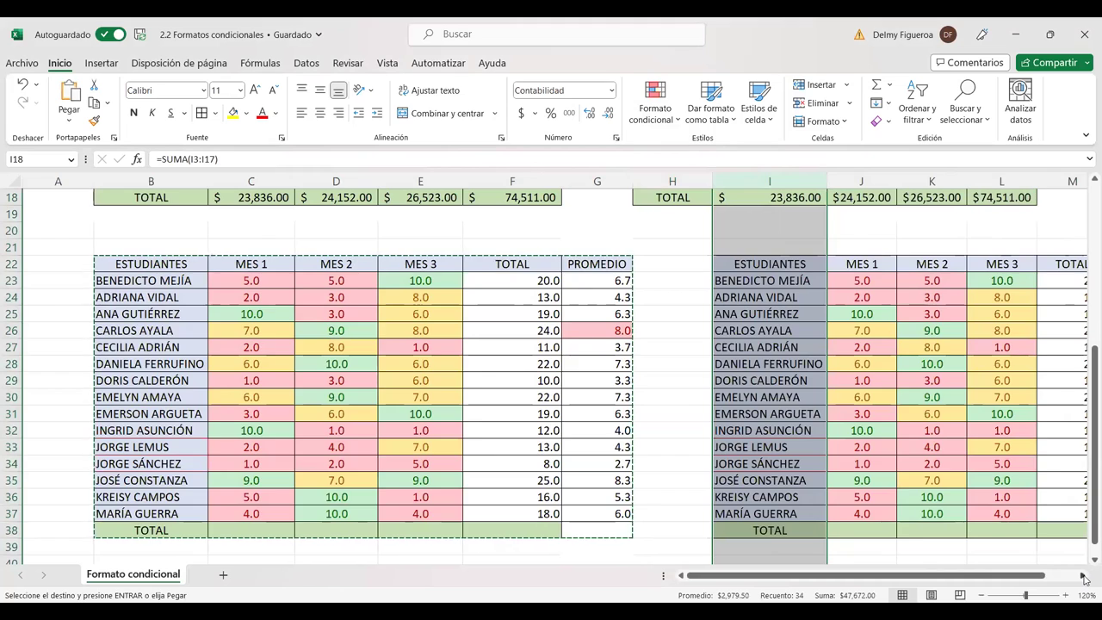
click(1084, 580)
mouse_move(506, 263)
mouse_down()
mouse_move(719, 274)
mouse_move(810, 517)
mouse_up()
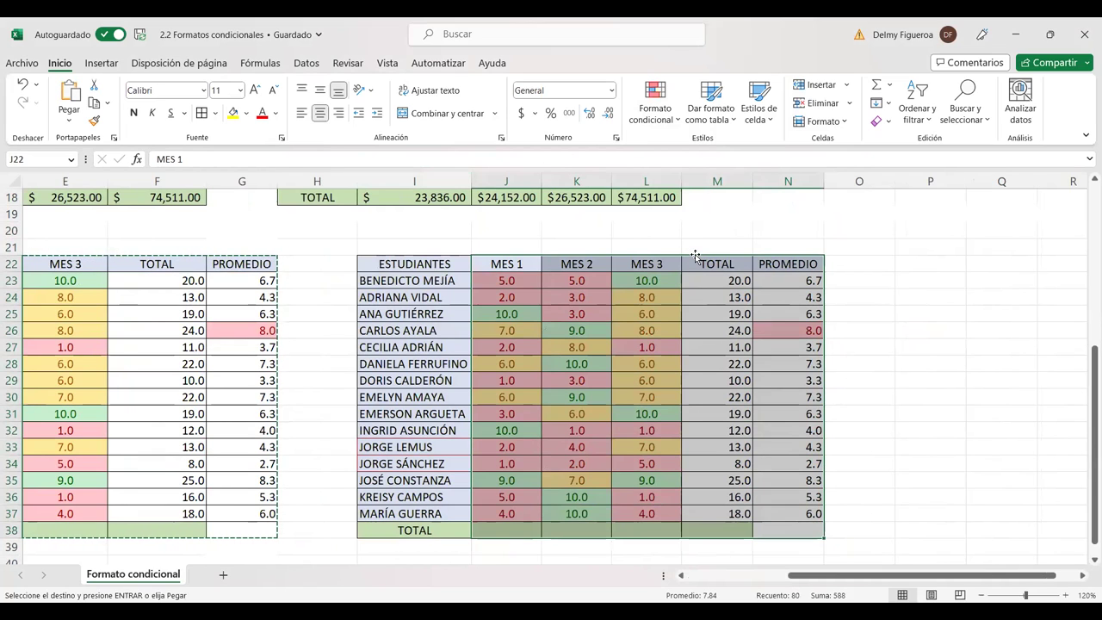
mouse_move(696, 255)
mouse_down()
mouse_move(787, 261)
mouse_move(768, 258)
mouse_up()
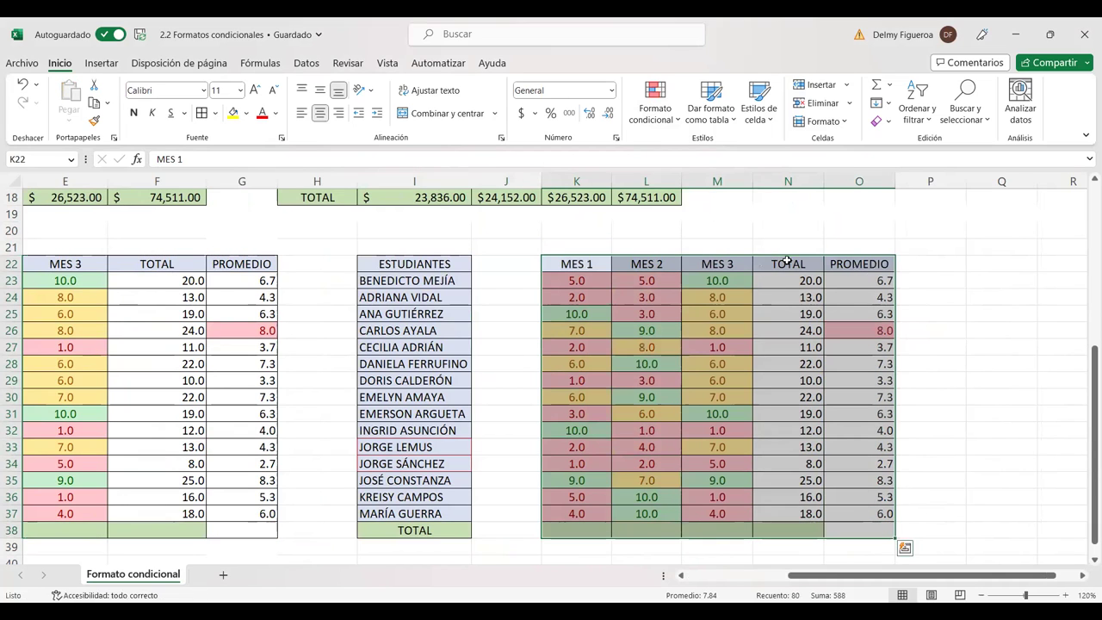
Step: Add a FECHA header in J22 and dates 25/4/2023 through 30/4 below it
click(516, 262)
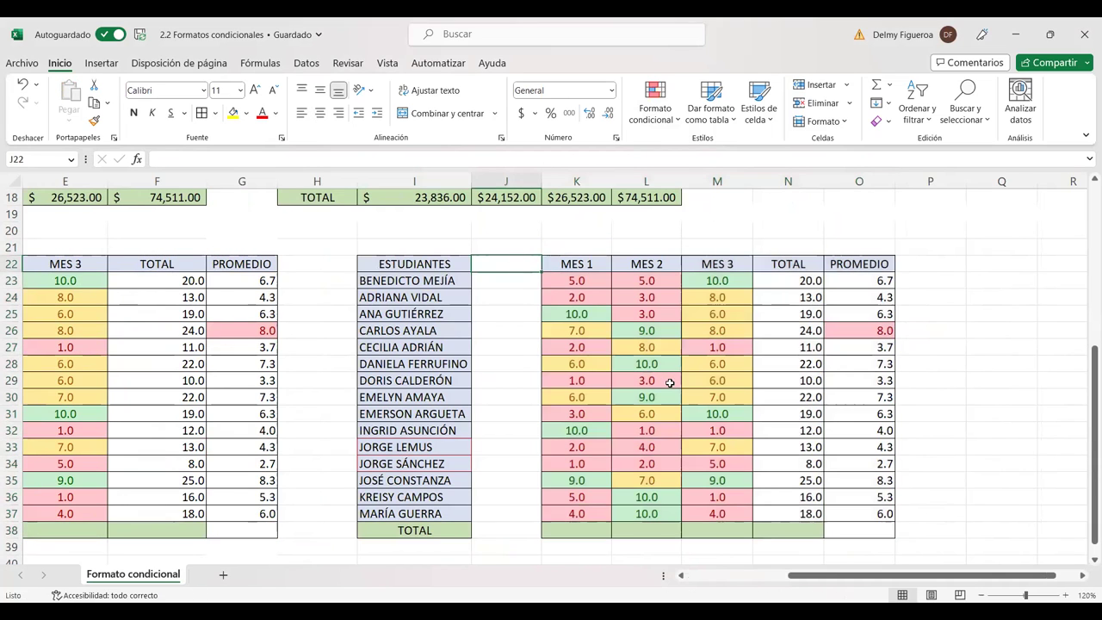
text(FECHA)
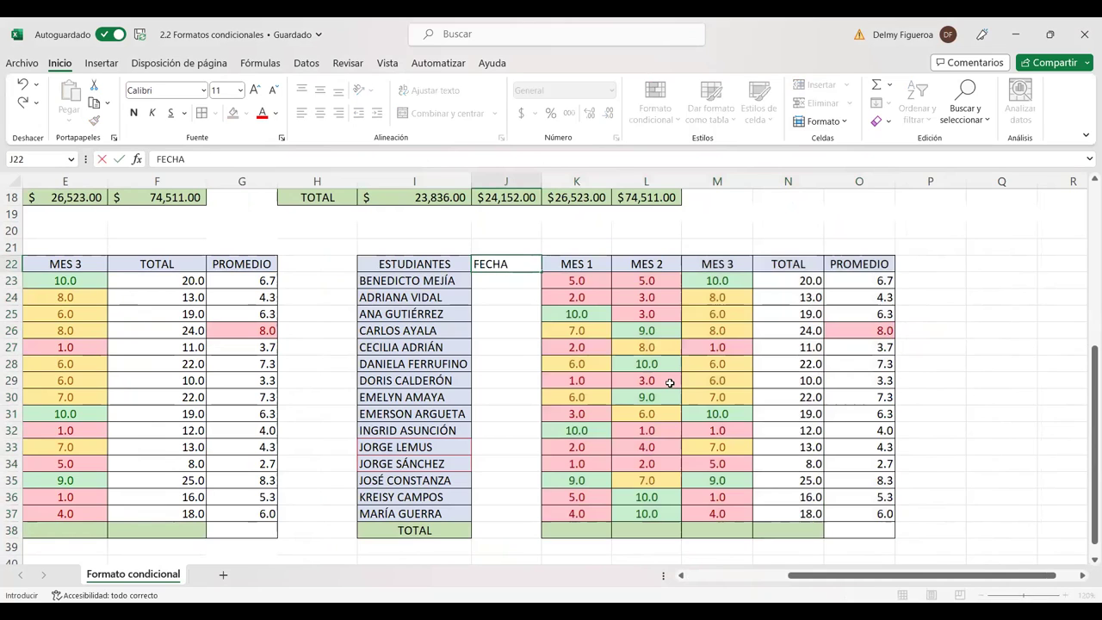
key(Return)
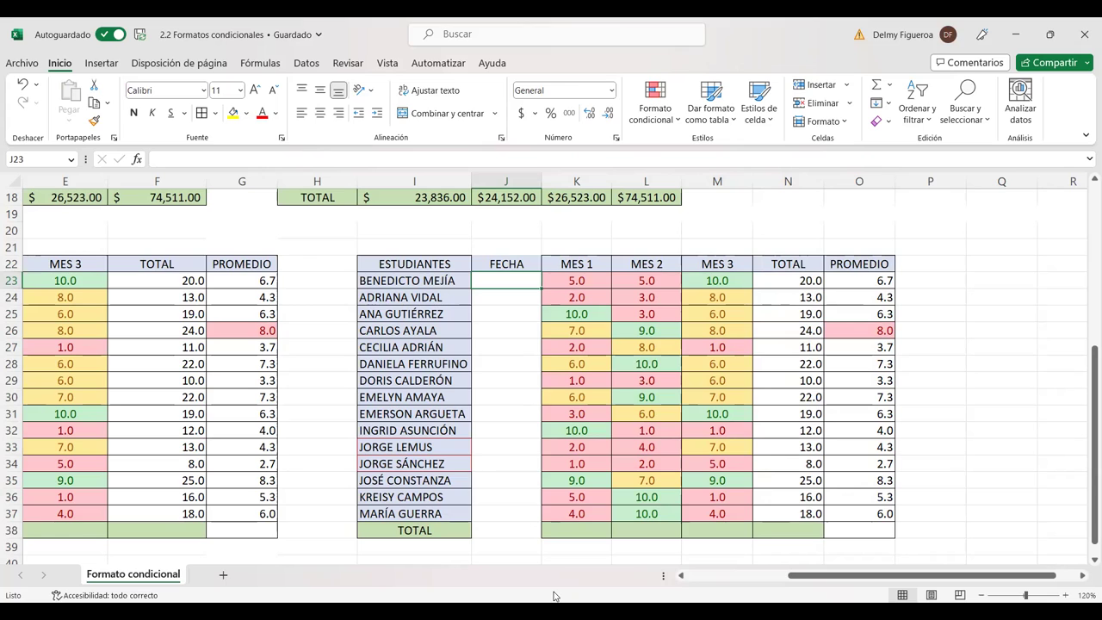
text(25/4/2023)
key(Return)
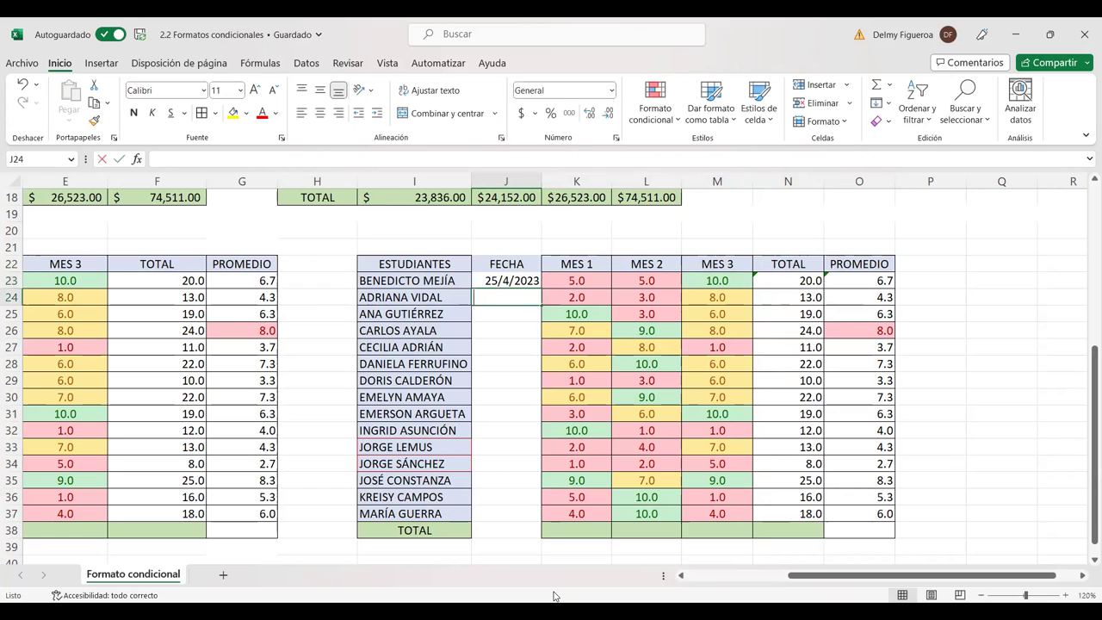
text(25/4/2022)
key(Return)
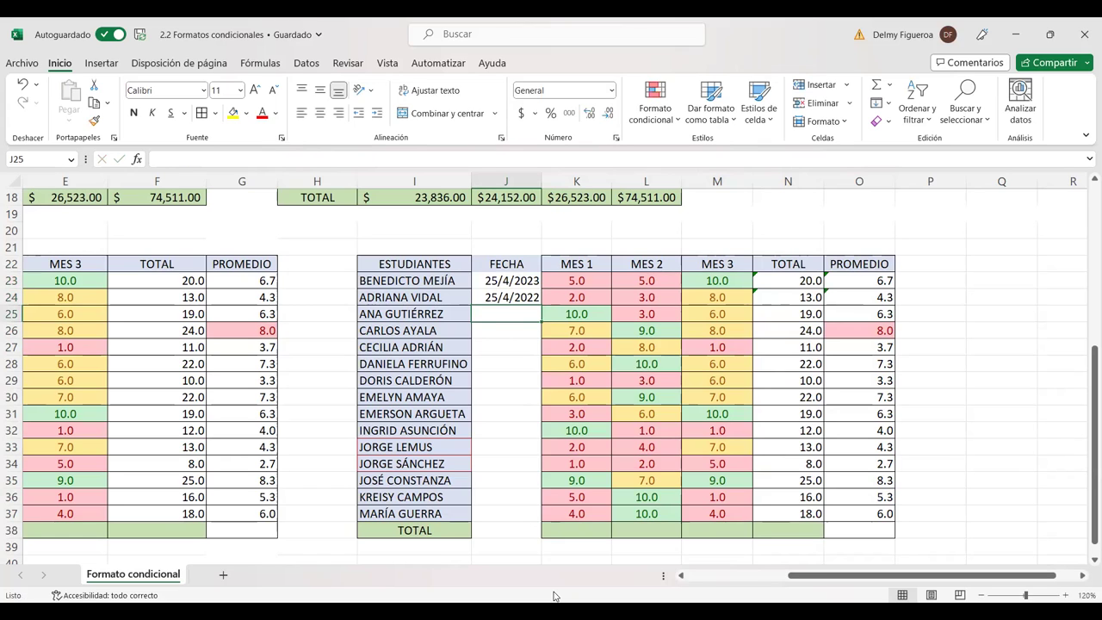
text(25)
key(BackSpace)
text(3/20)
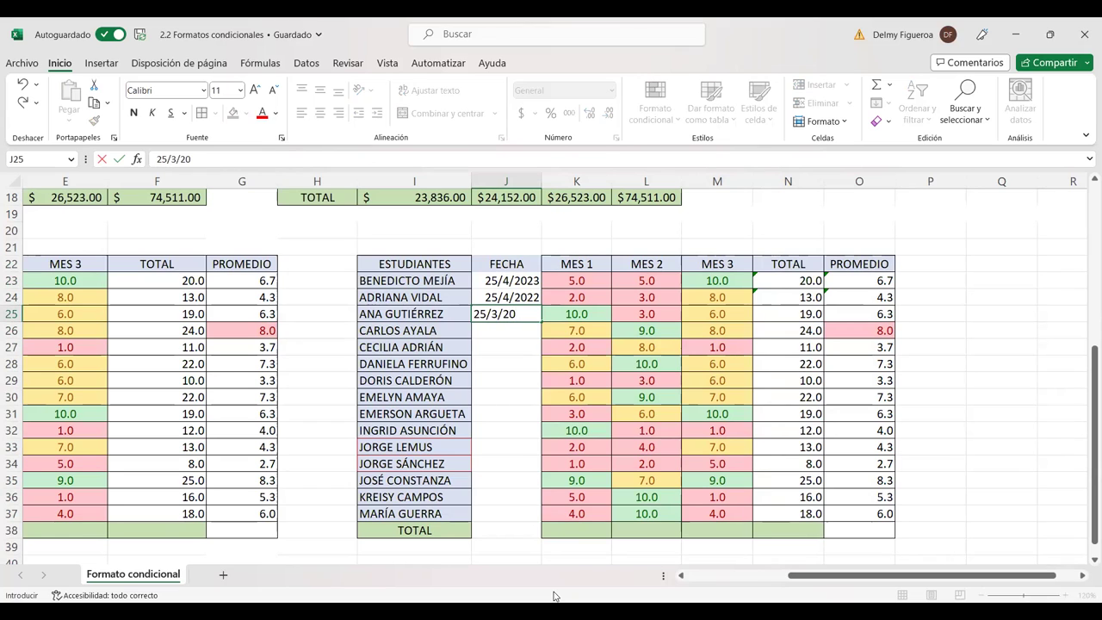
text(23)
key(Return)
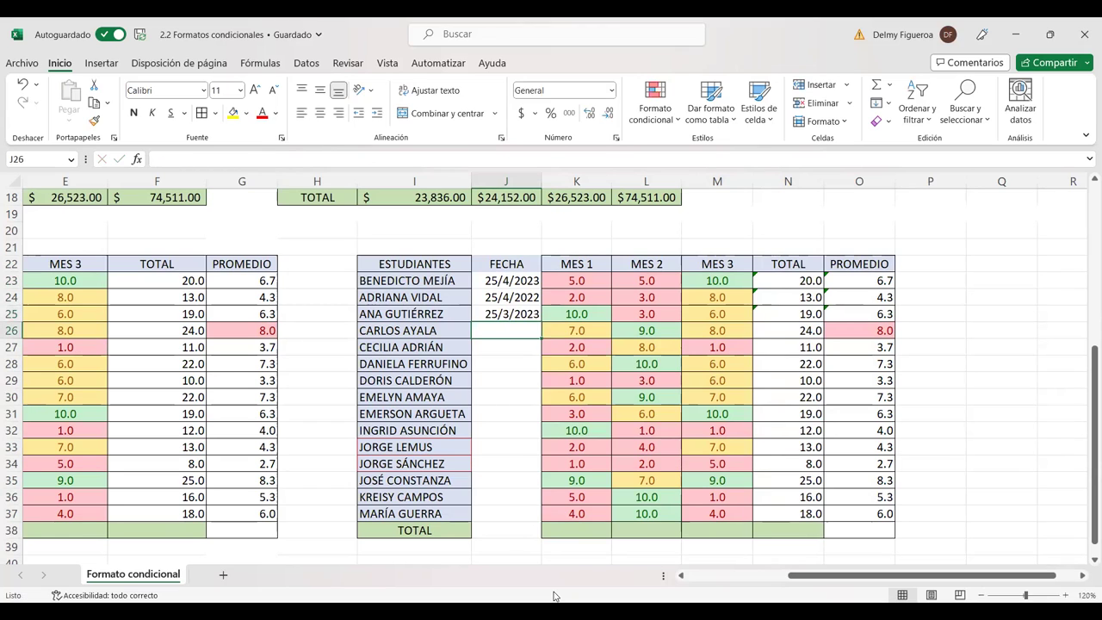
text(26)
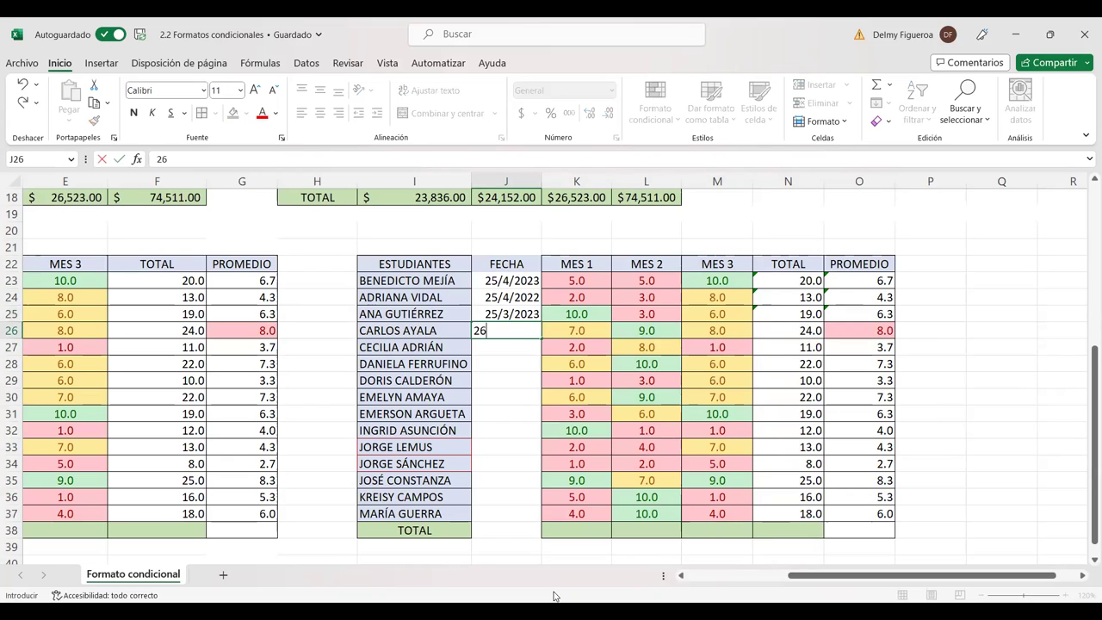
text(/3/2023)
key(Return)
text(24/3/2023)
key(Return)
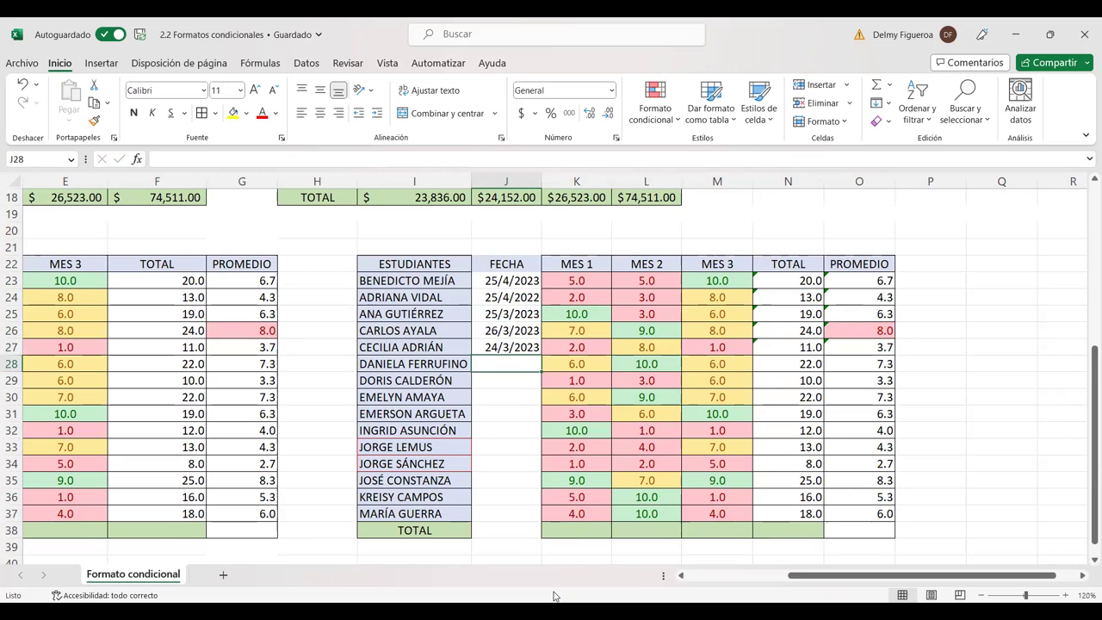
text(31/3/)
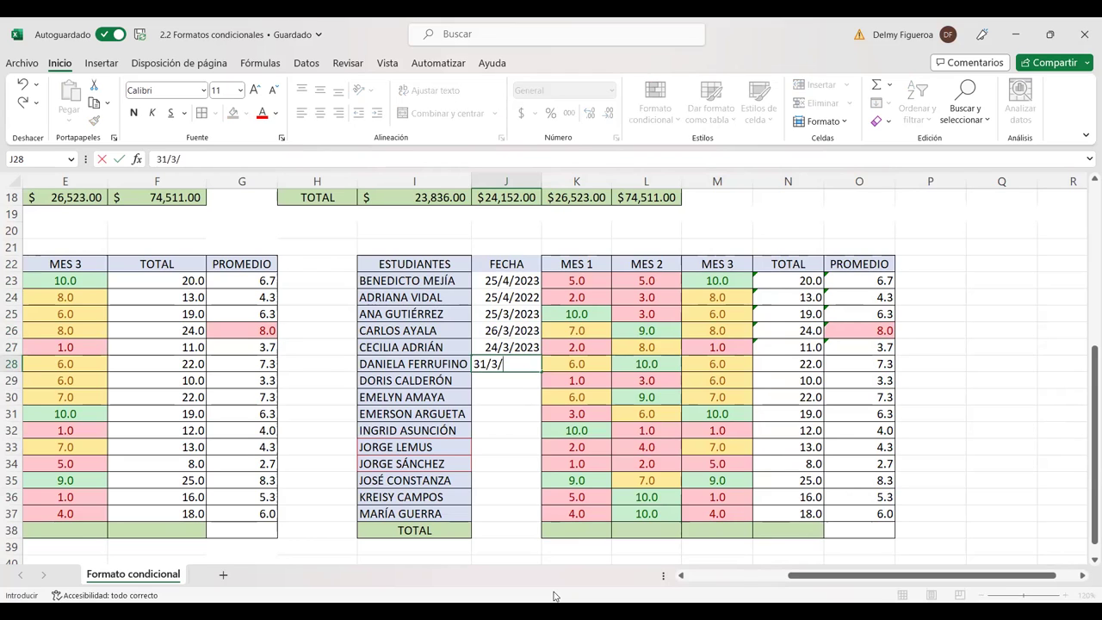
text(20)
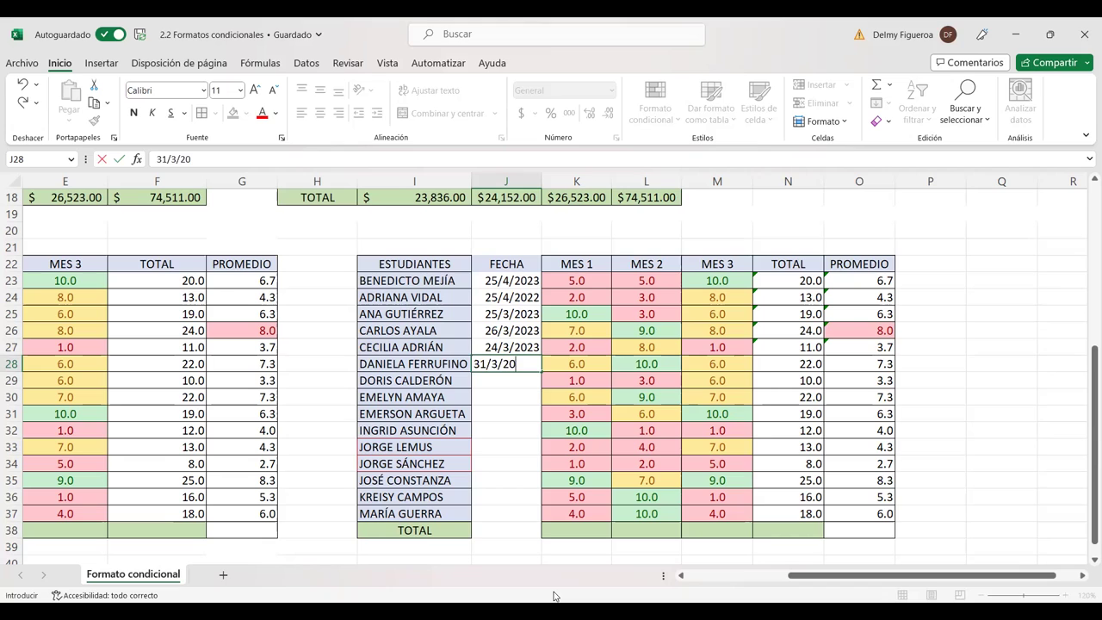
text(22)
key(Return)
text(3)
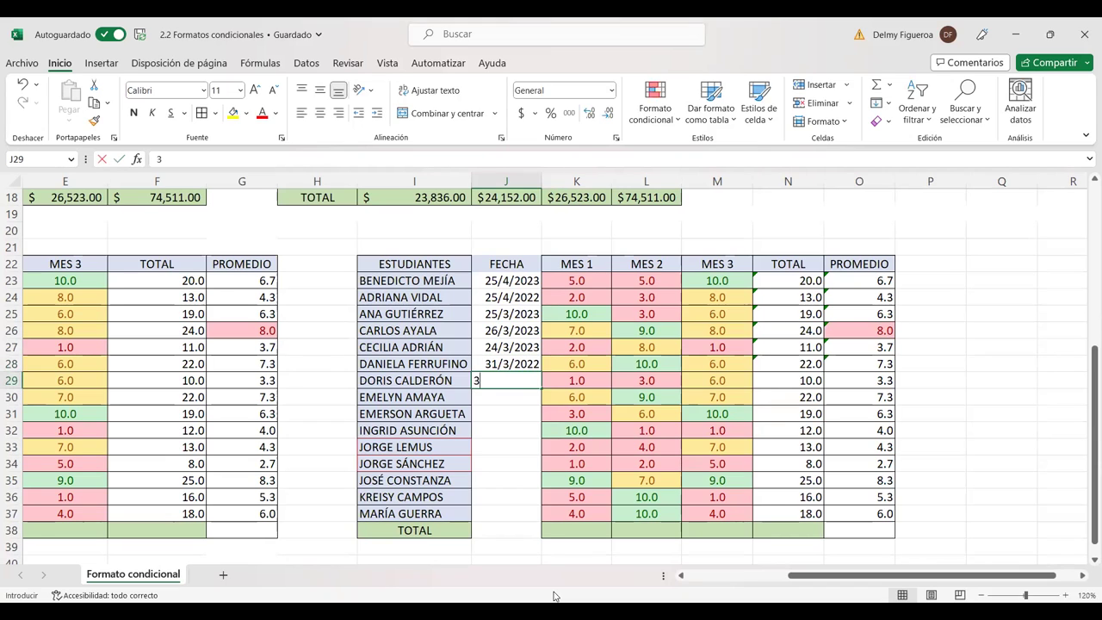
text(0/4)
key(Return)
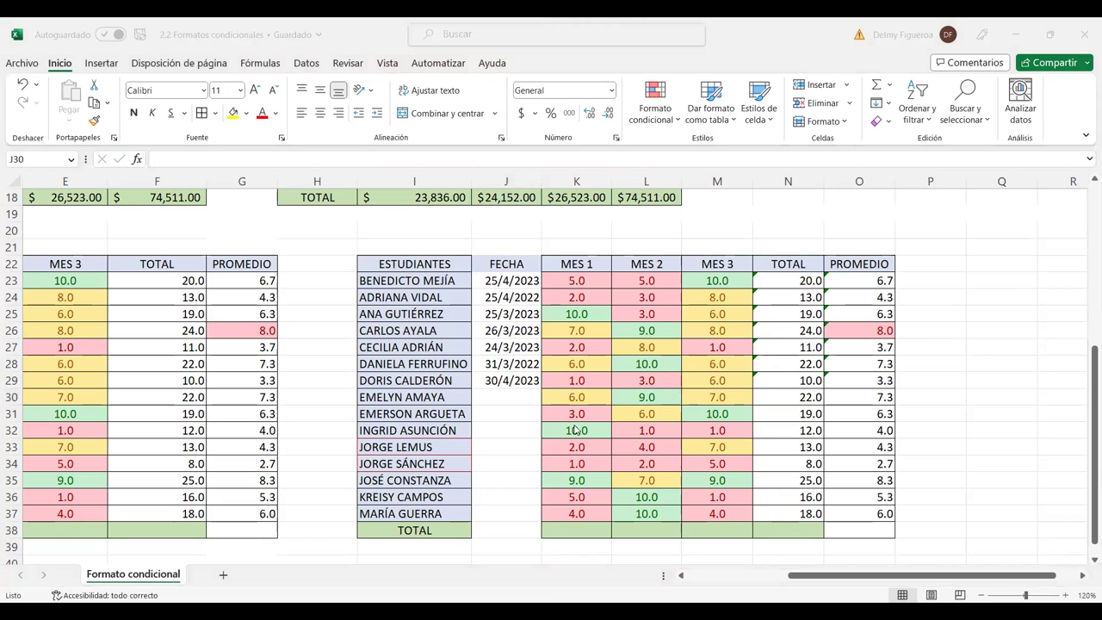
Step: Enter 18/4/2023 and 2/5/2023, then fill consecutive dates down to 8/5/2023
click(517, 397)
text(18/3)
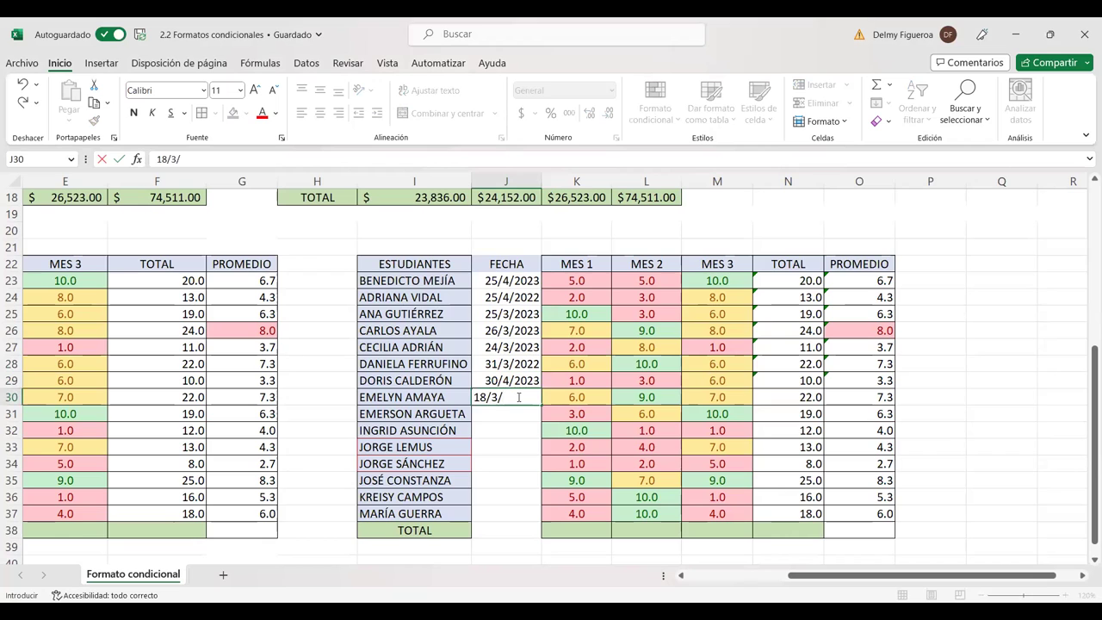
key(BackSpace)
text(4/)
text(2023)
key(Return)
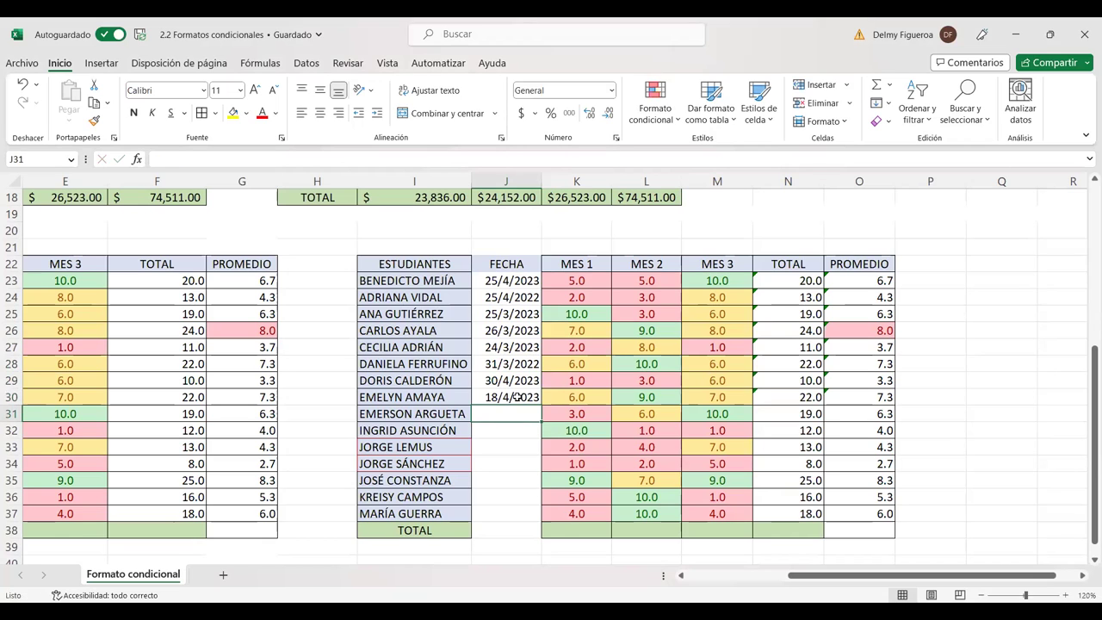
text(2/5/2023)
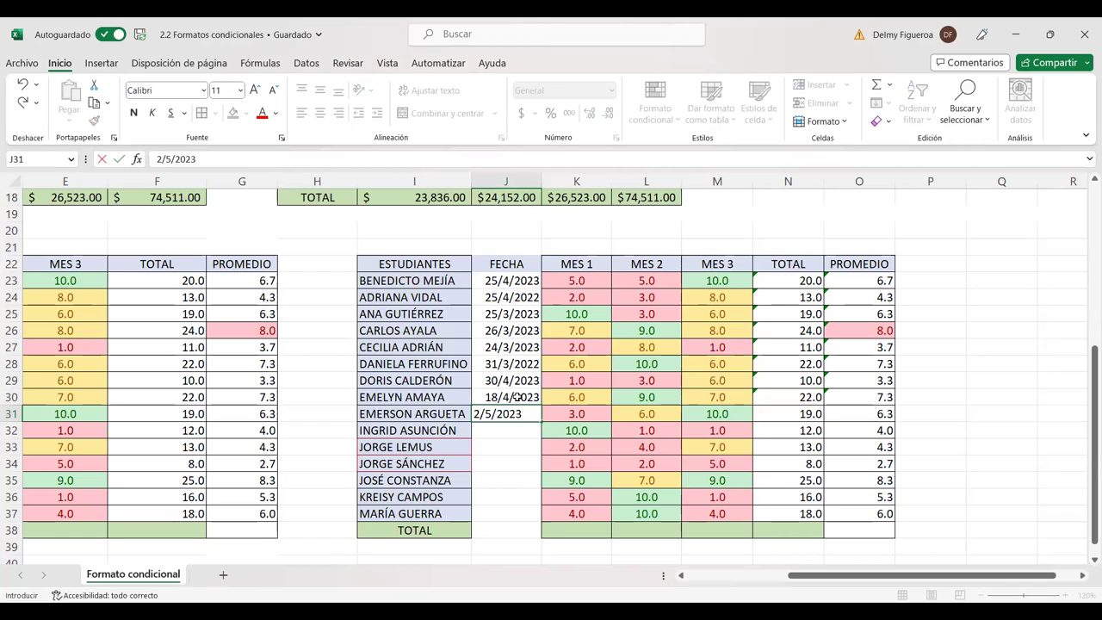
key(Return)
click(513, 414)
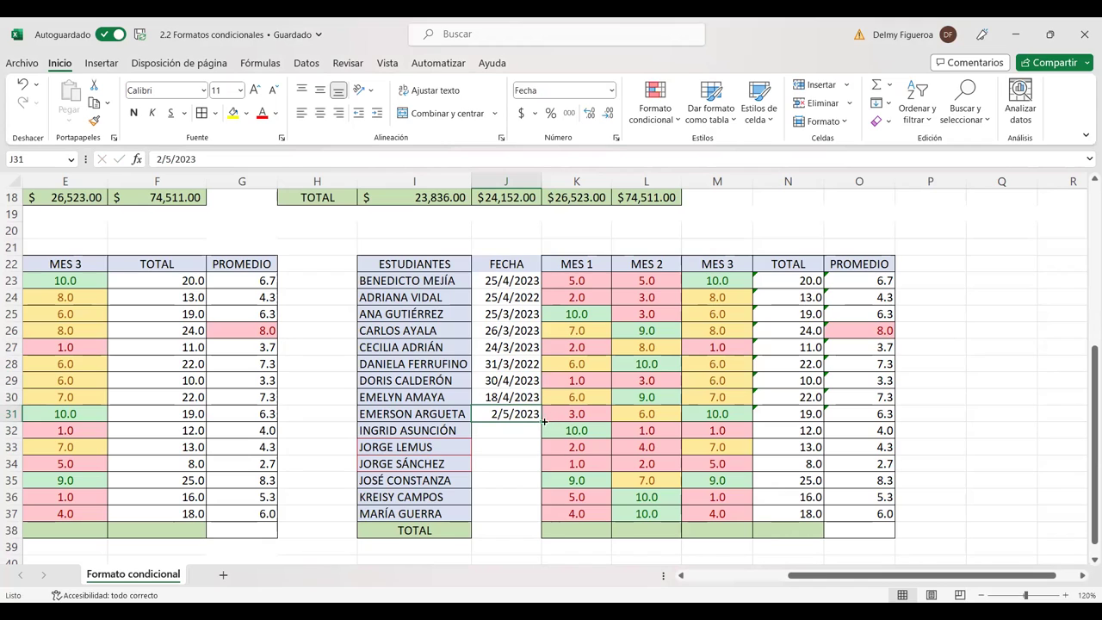
drag(541, 434, 541, 434)
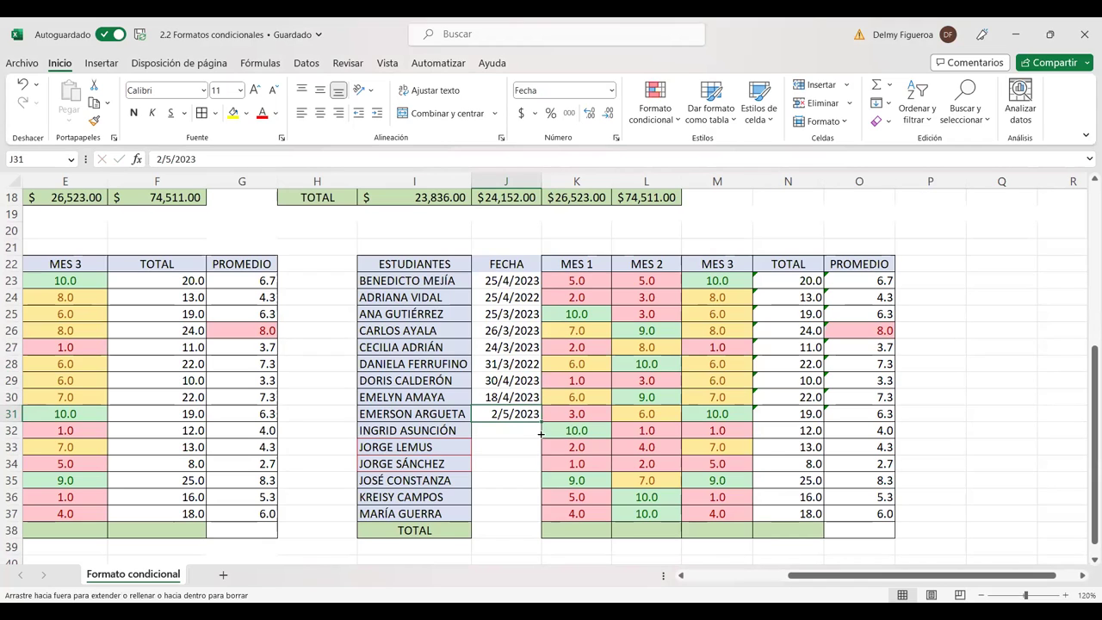
drag(539, 514, 539, 514)
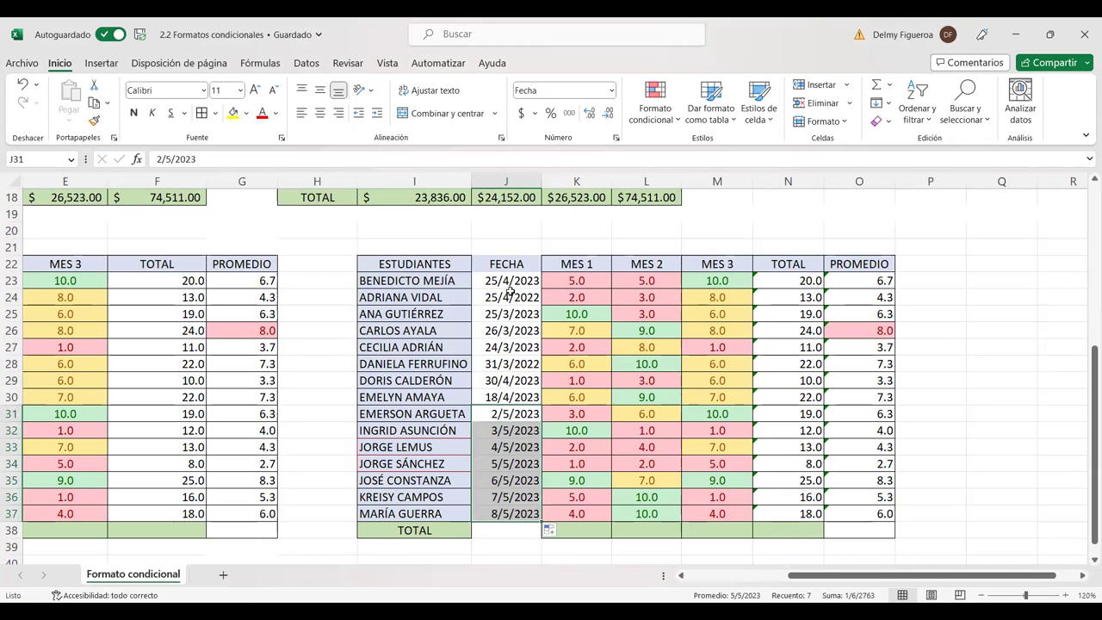
click(514, 281)
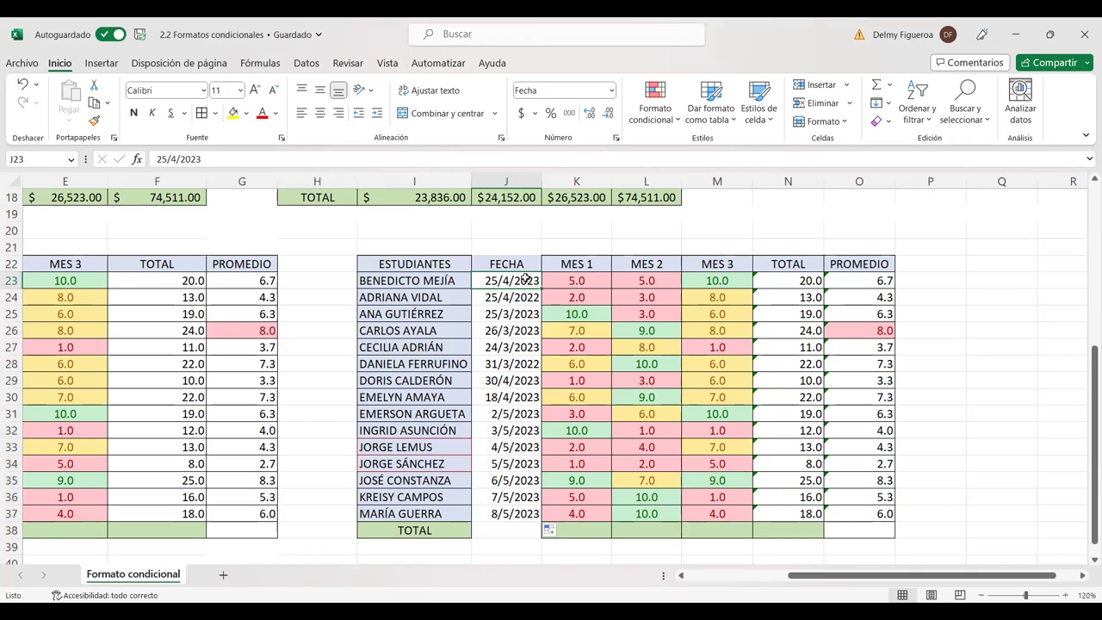
Step: Select the FECHA dates J23:J37 and open the A Date Occurring highlight rule
drag(525, 280, 512, 508)
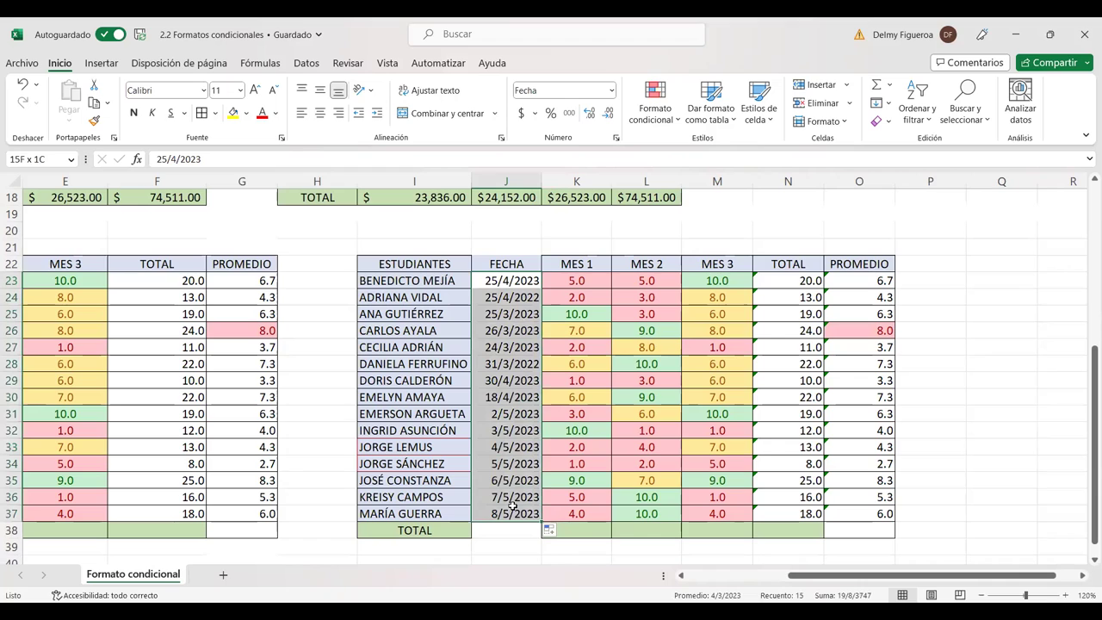
click(674, 120)
mouse_move(709, 159)
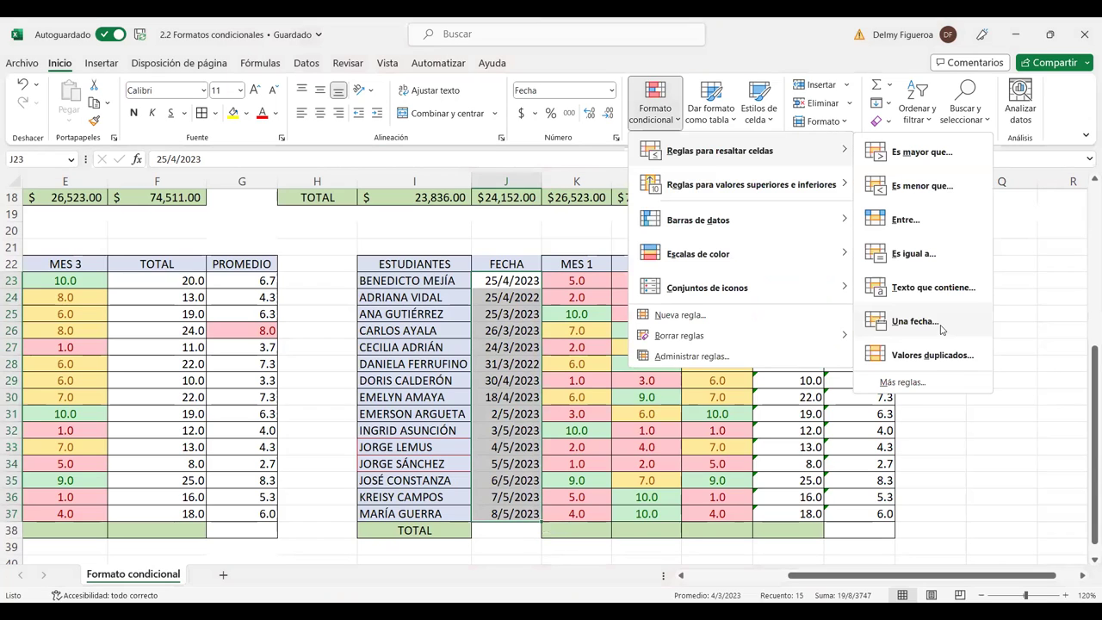
click(914, 321)
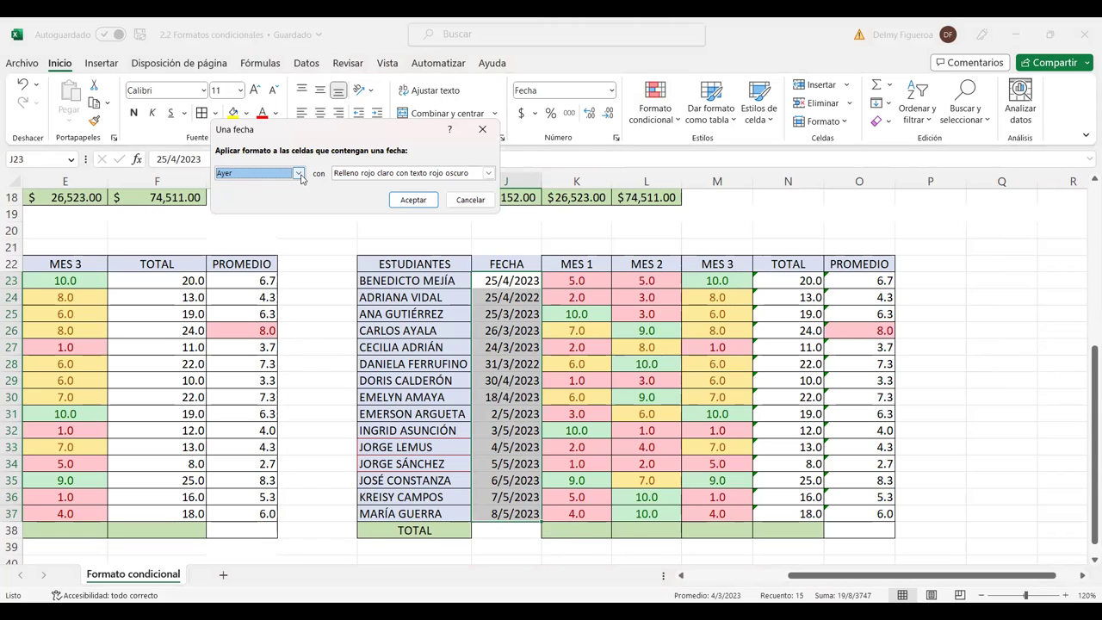
click(465, 201)
click(508, 513)
Step: Enter 24/4/2023 as the last FECHA date and select the FECHA dates
text(24/4)
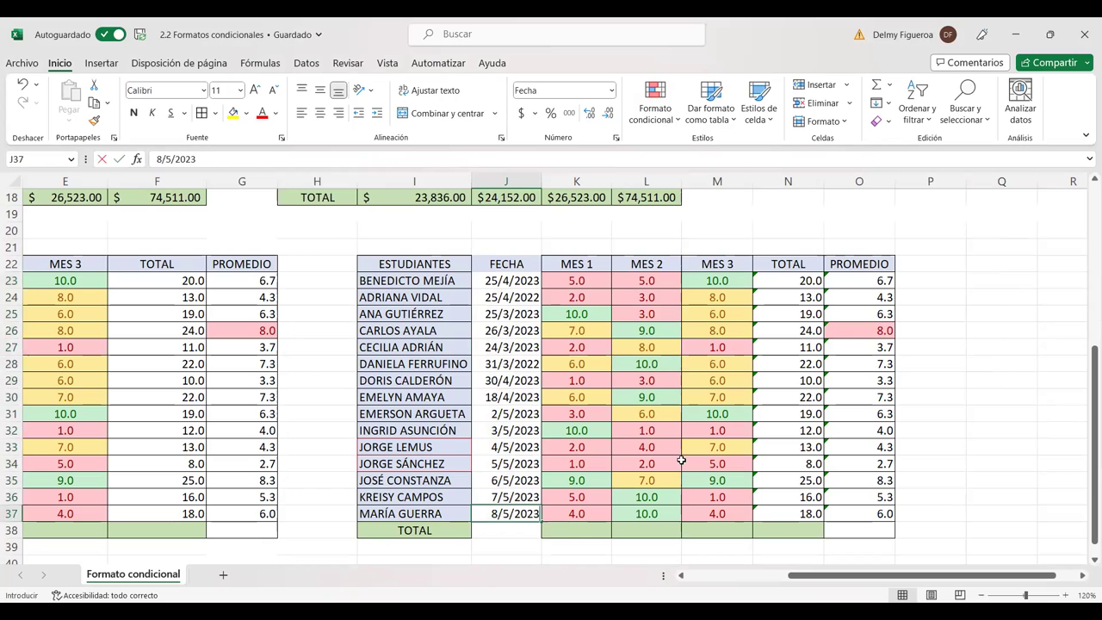
text(/2023)
key(Return)
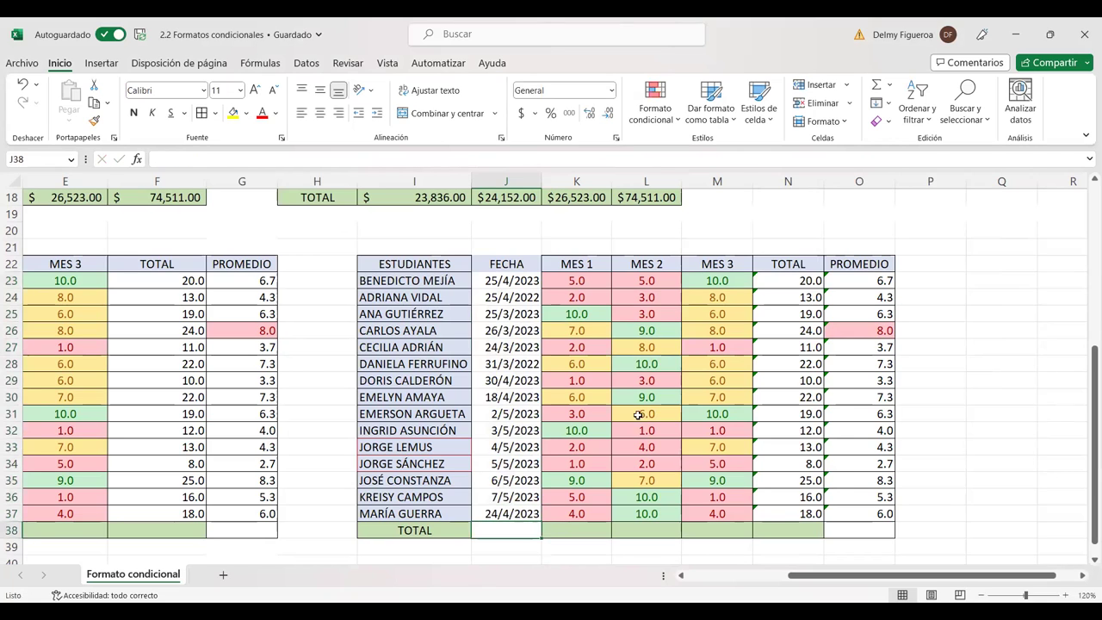
drag(502, 279, 501, 514)
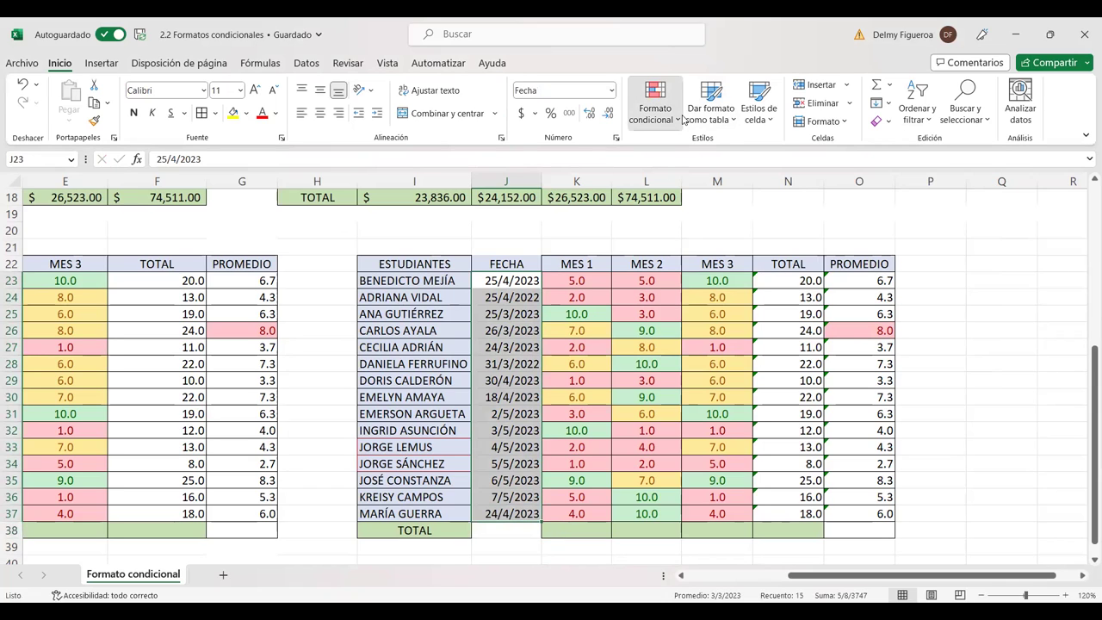
Step: Preview the A Date Occurring highlight for today and tomorrow, then cancel it
click(655, 102)
mouse_move(726, 152)
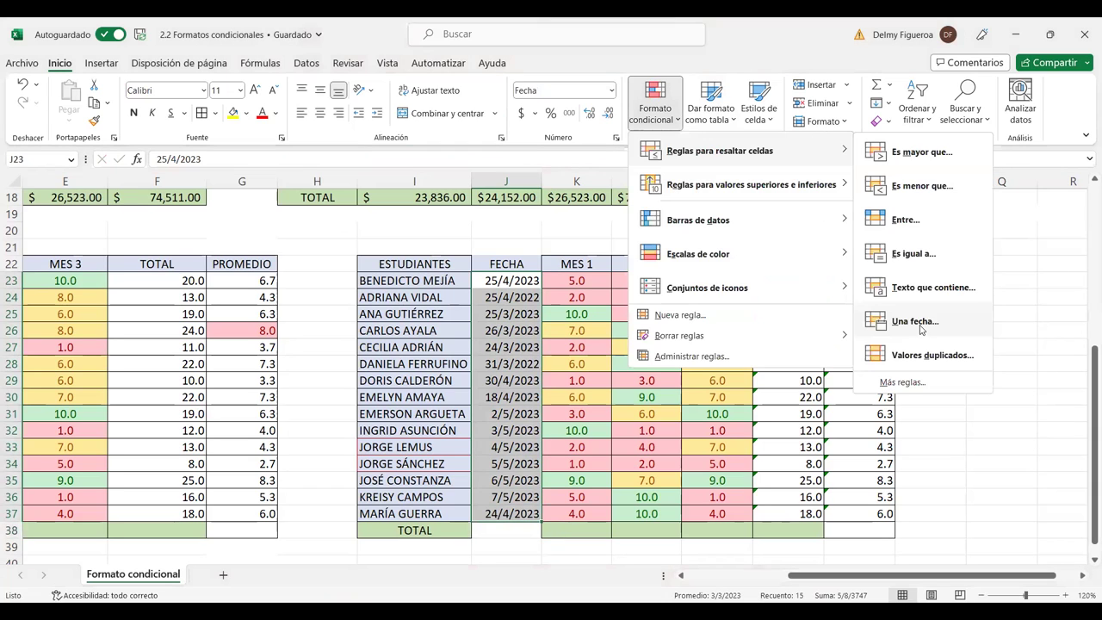
click(912, 320)
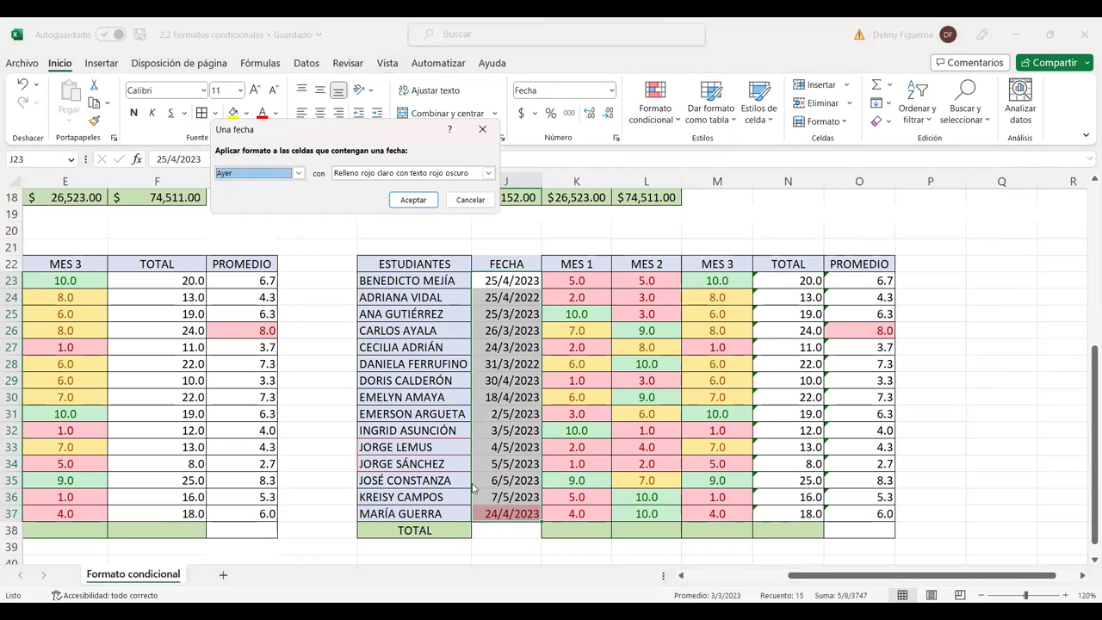
click(300, 175)
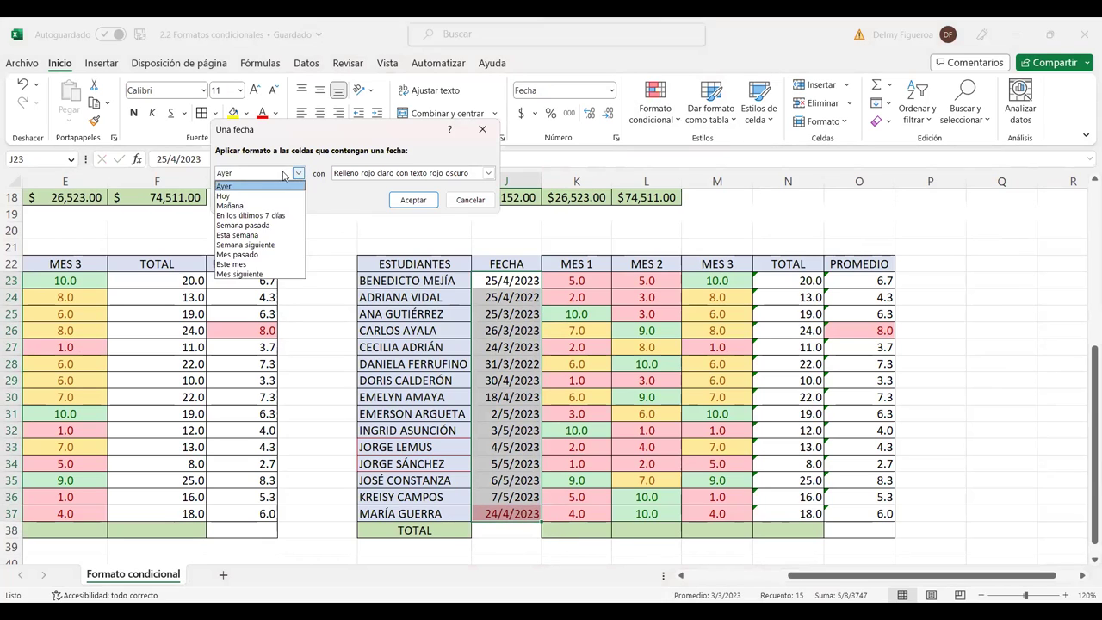
click(256, 197)
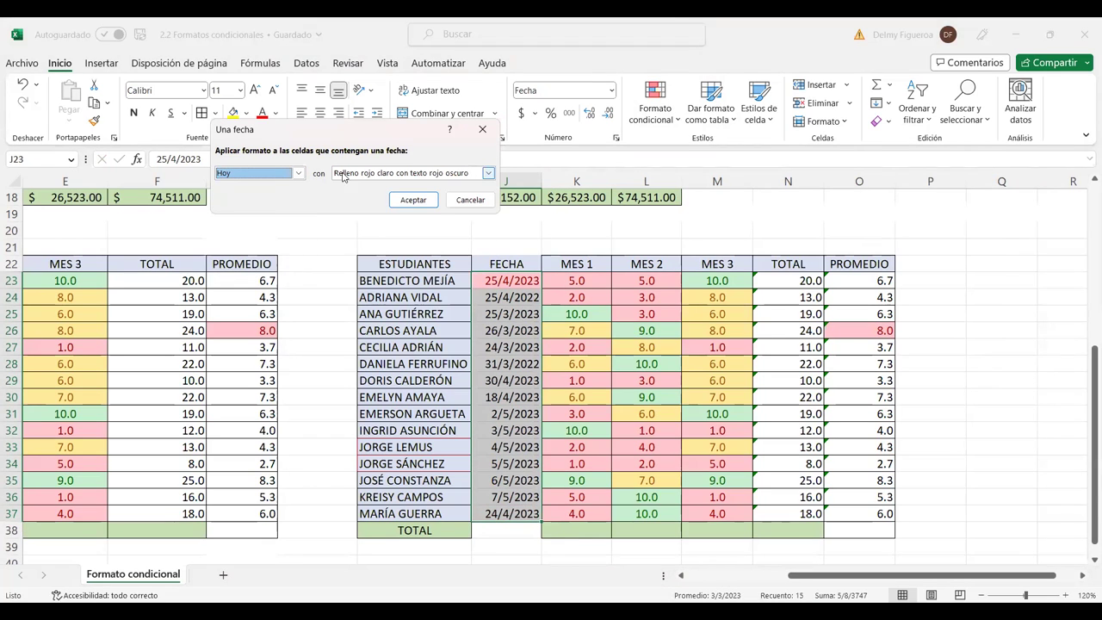
click(299, 173)
click(254, 209)
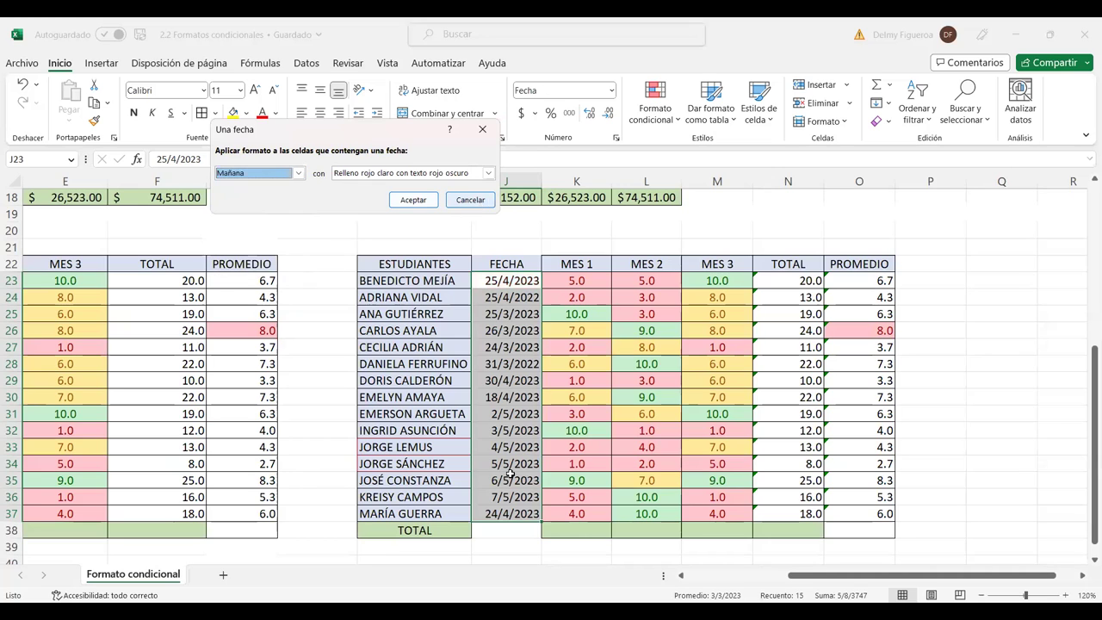
click(470, 200)
Step: Change J36 to 26/4/2023 and reselect the FECHA dates
click(506, 494)
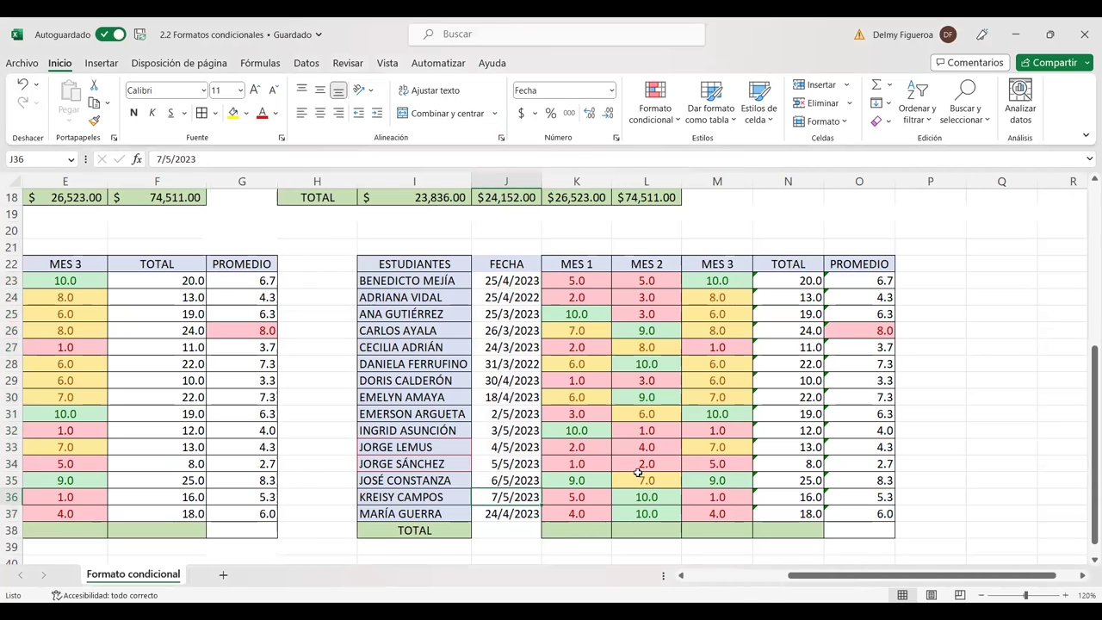
text(26/4/20)
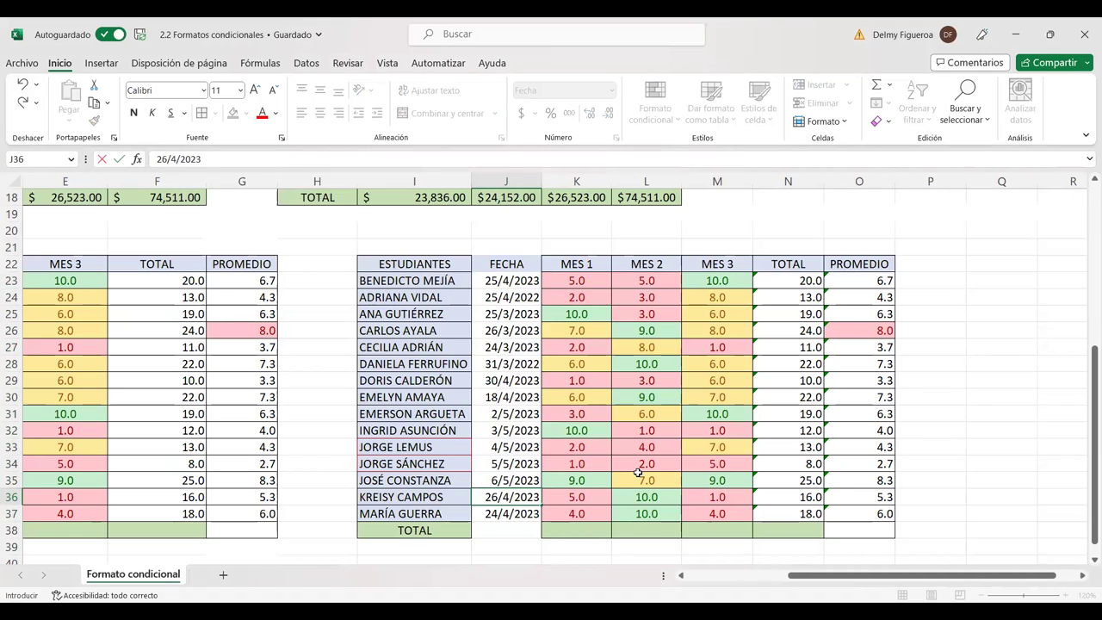
text(23)
key(Return)
drag(504, 280, 506, 513)
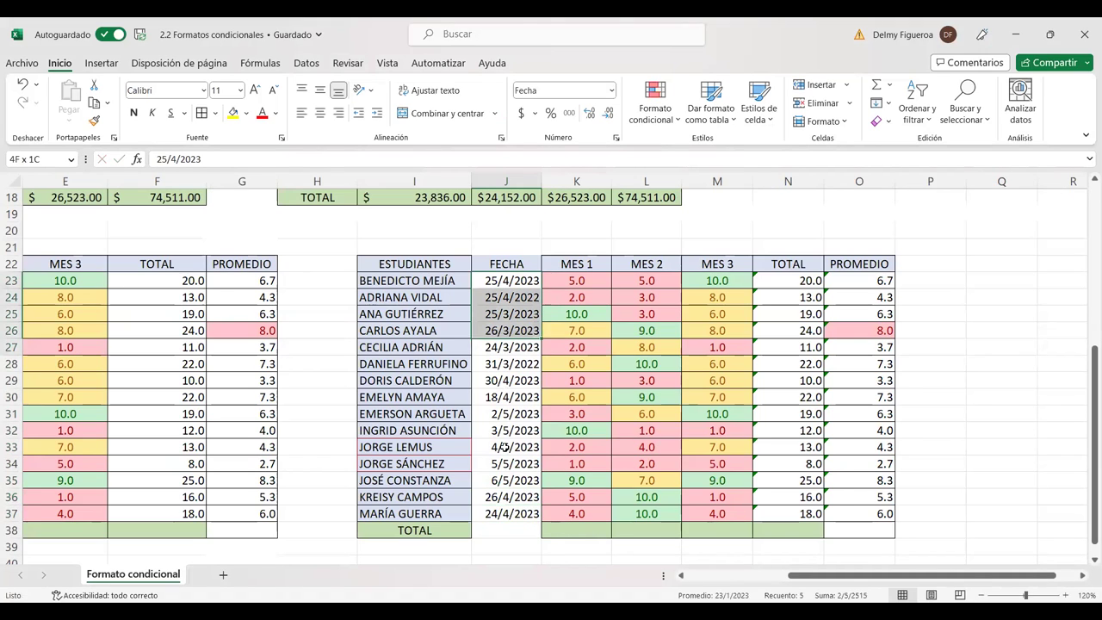
Step: Preview the A Date Occurring conditions for the FECHA dates, from tomorrow through this month
click(680, 122)
mouse_move(793, 155)
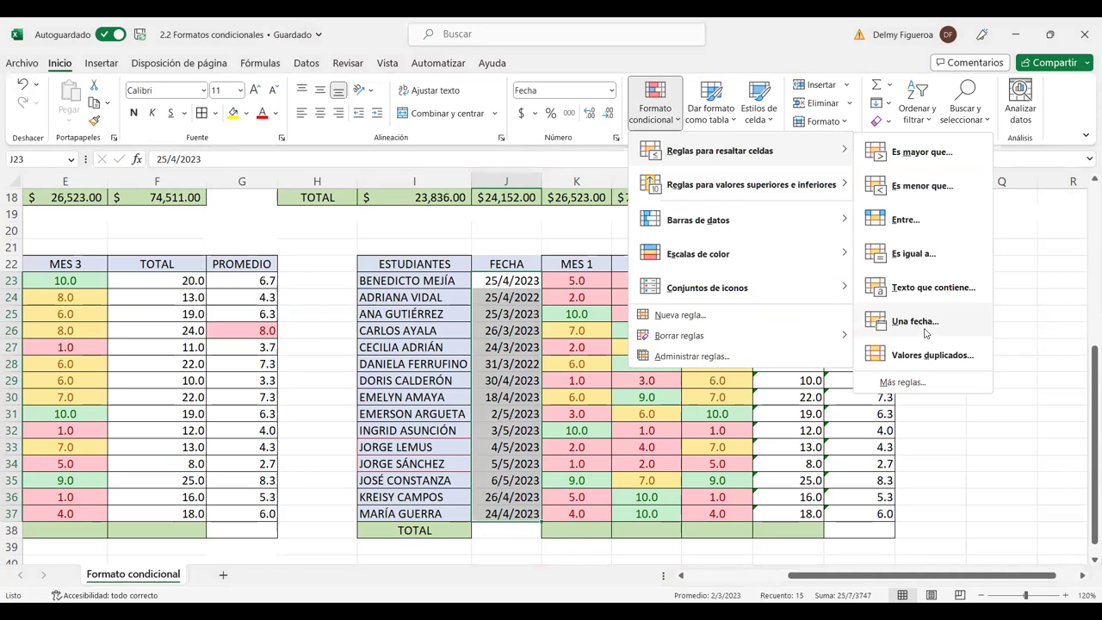
click(921, 320)
click(298, 173)
click(248, 206)
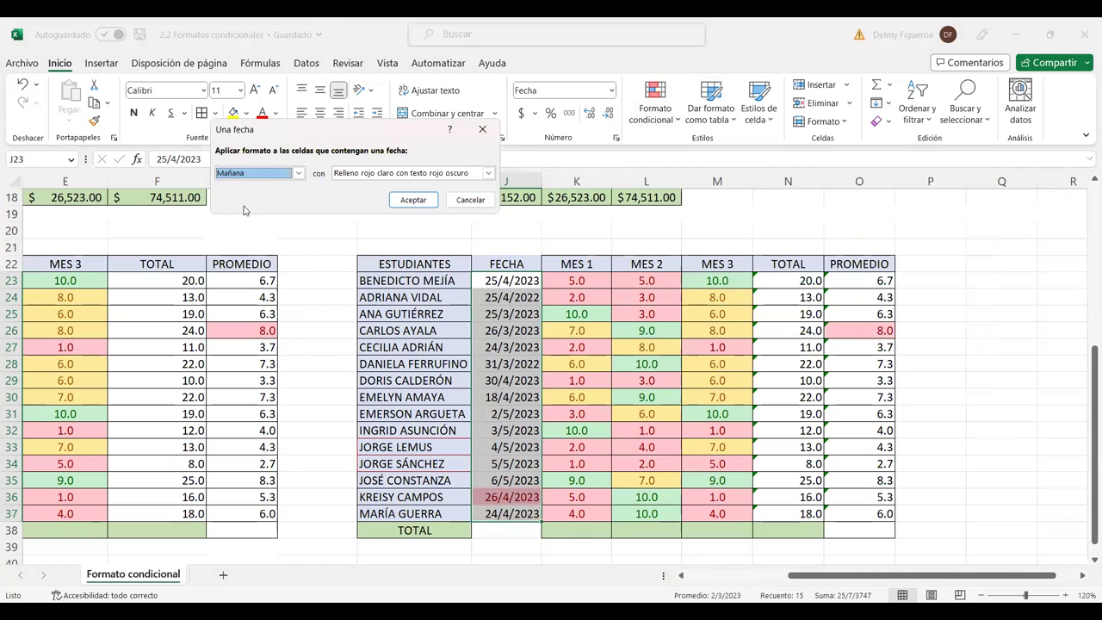
click(297, 174)
click(255, 216)
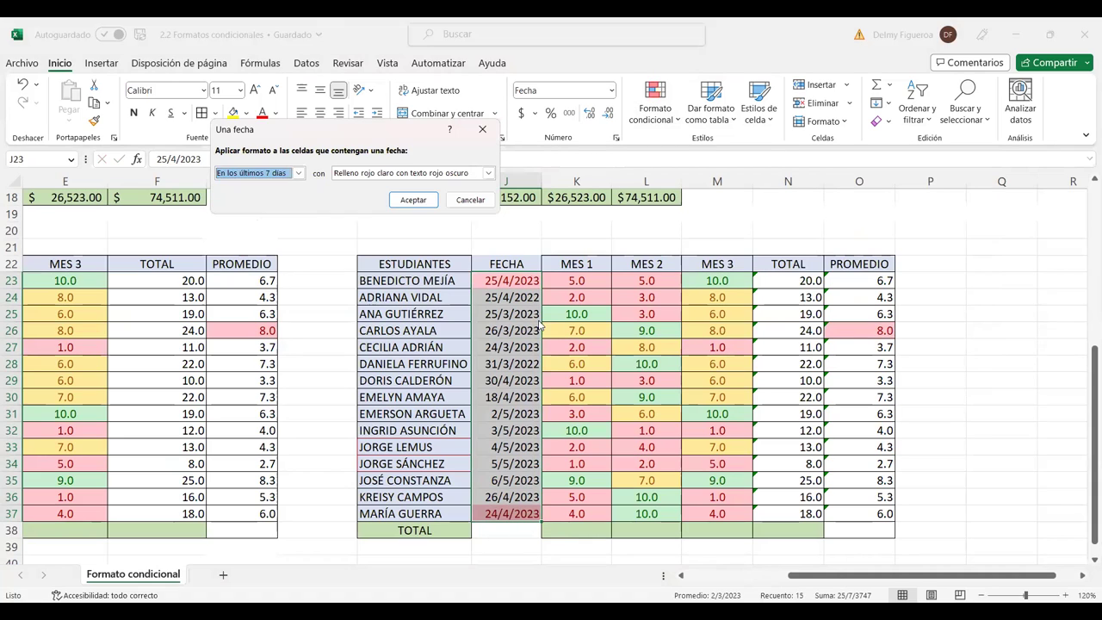
click(298, 173)
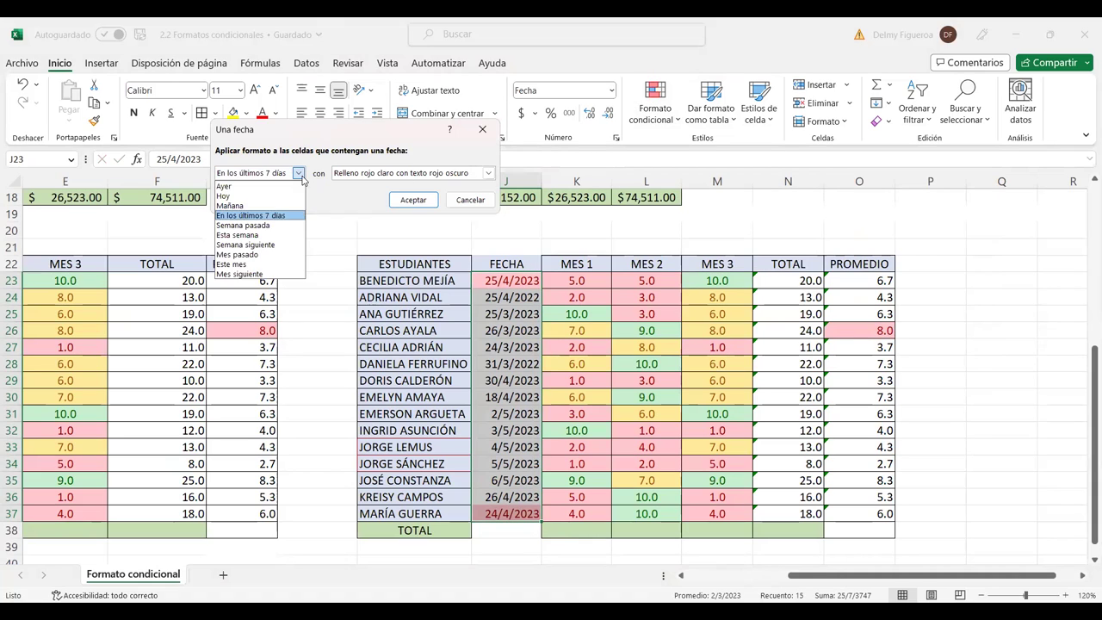
click(261, 225)
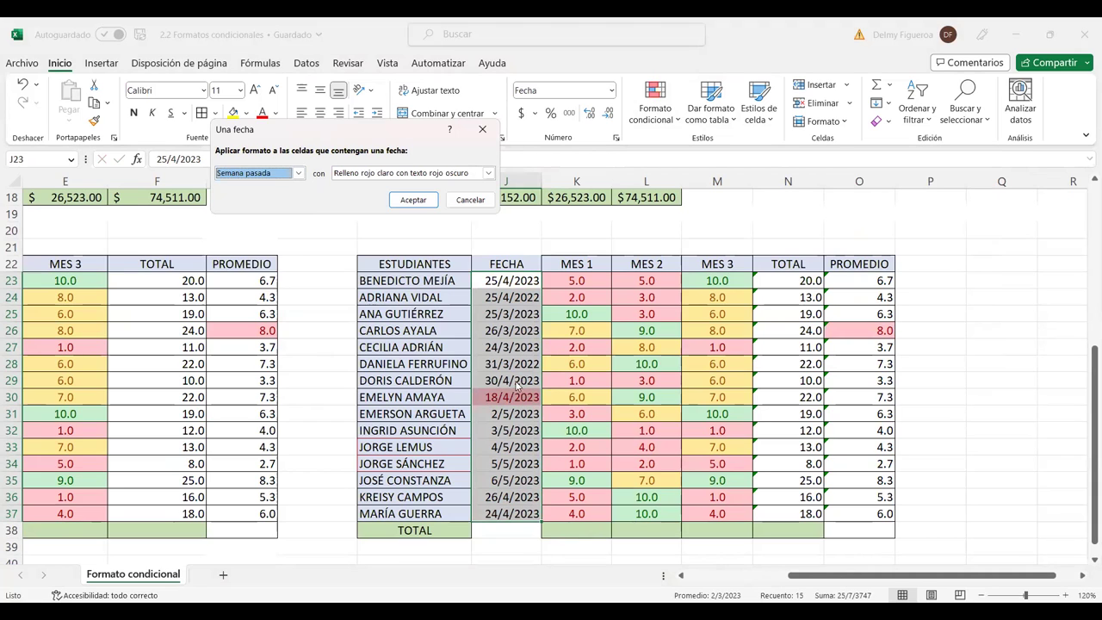
click(298, 173)
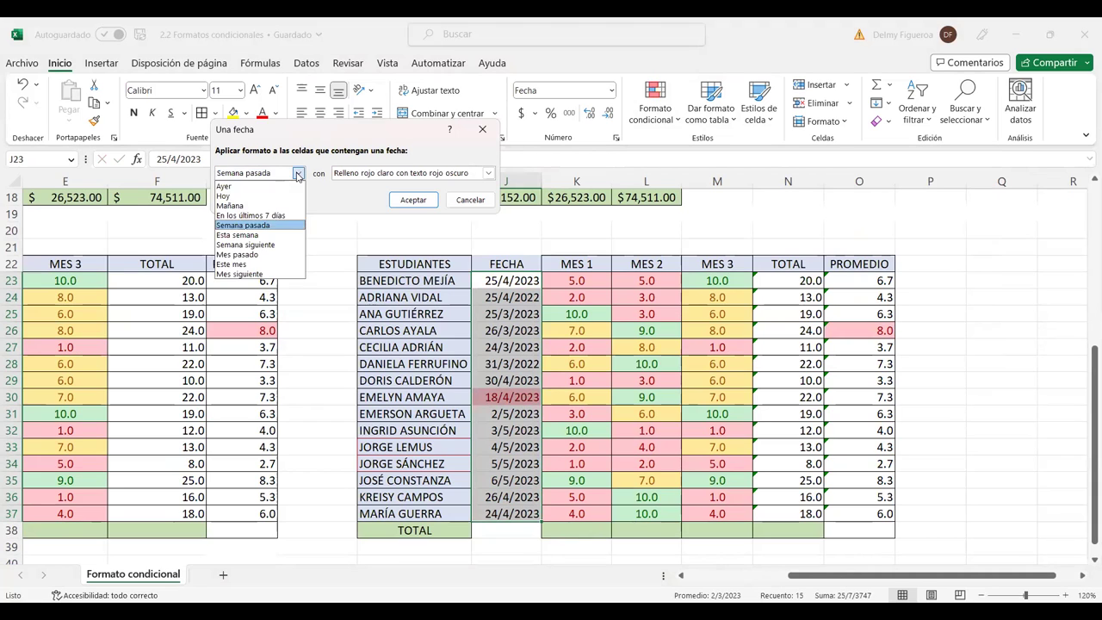
click(250, 235)
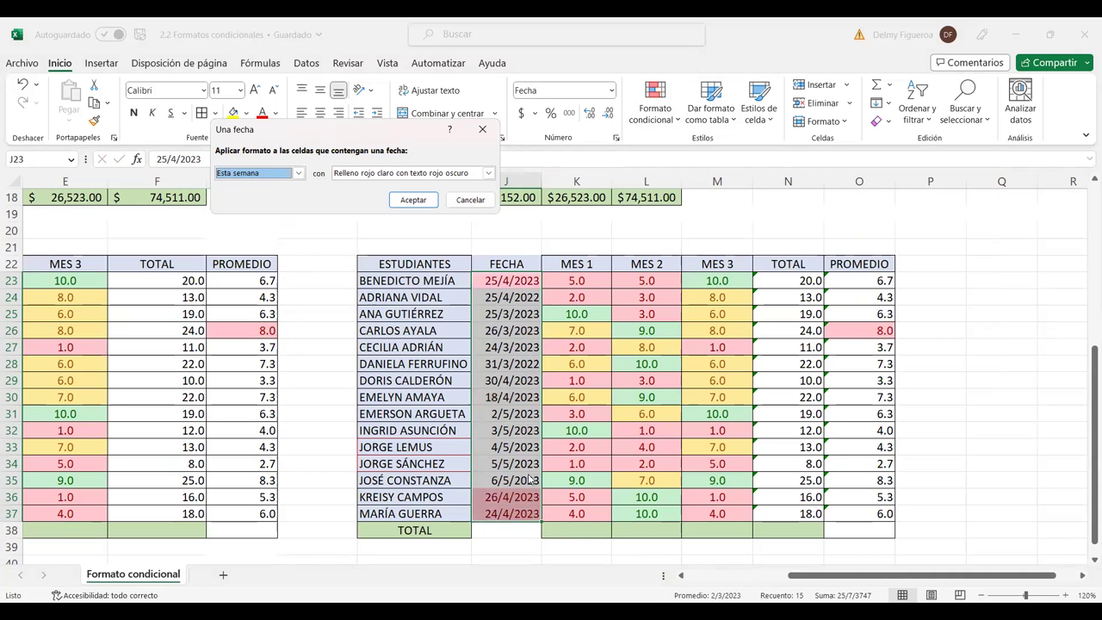
click(297, 173)
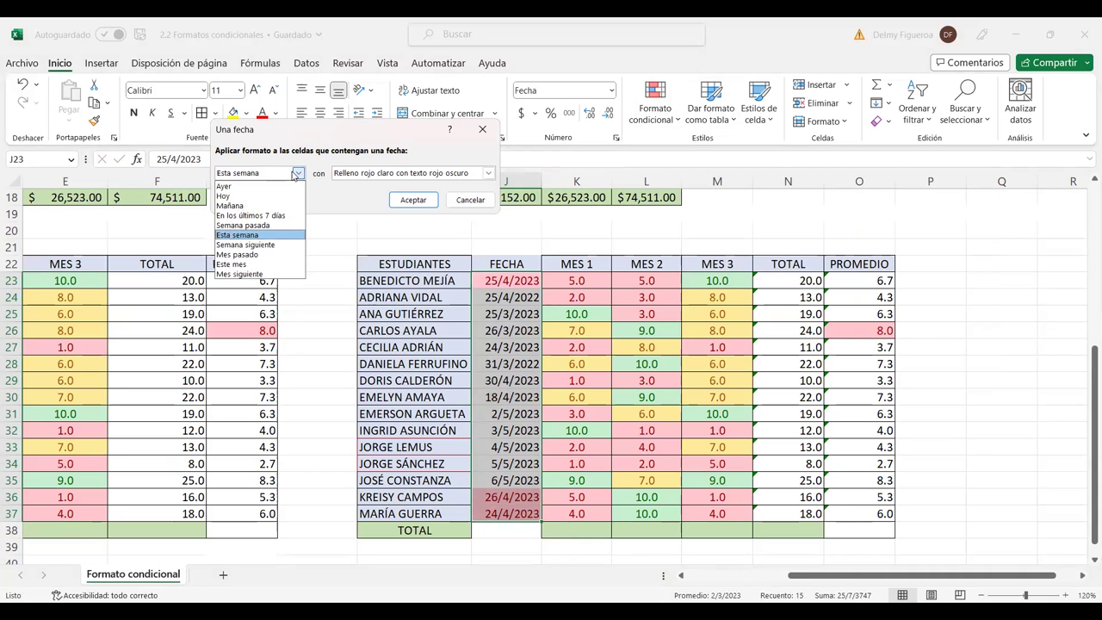
click(246, 245)
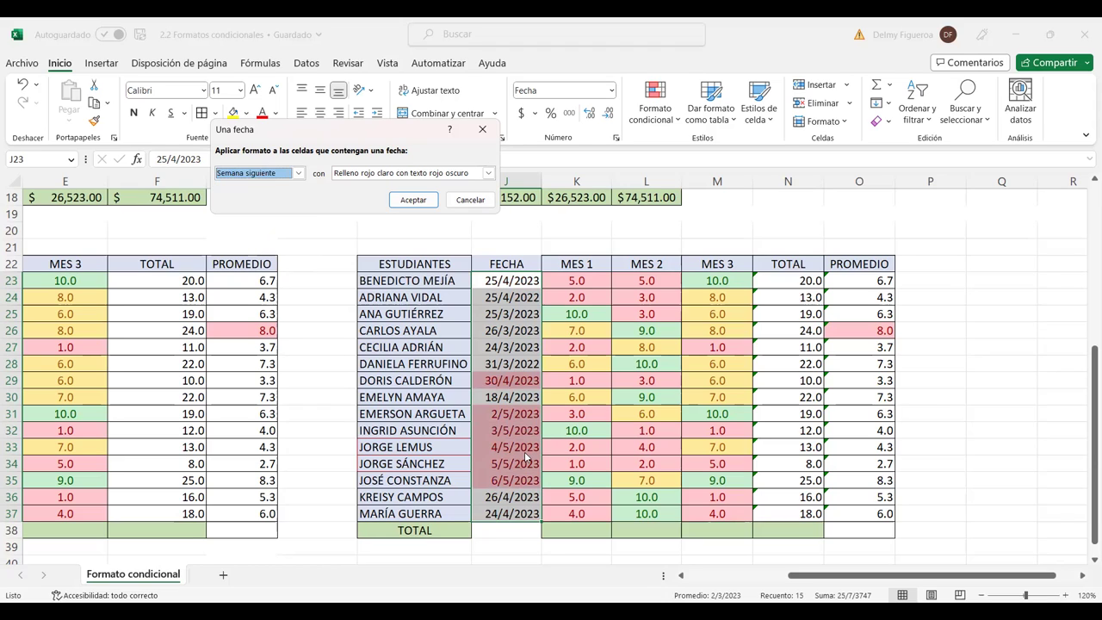
click(297, 173)
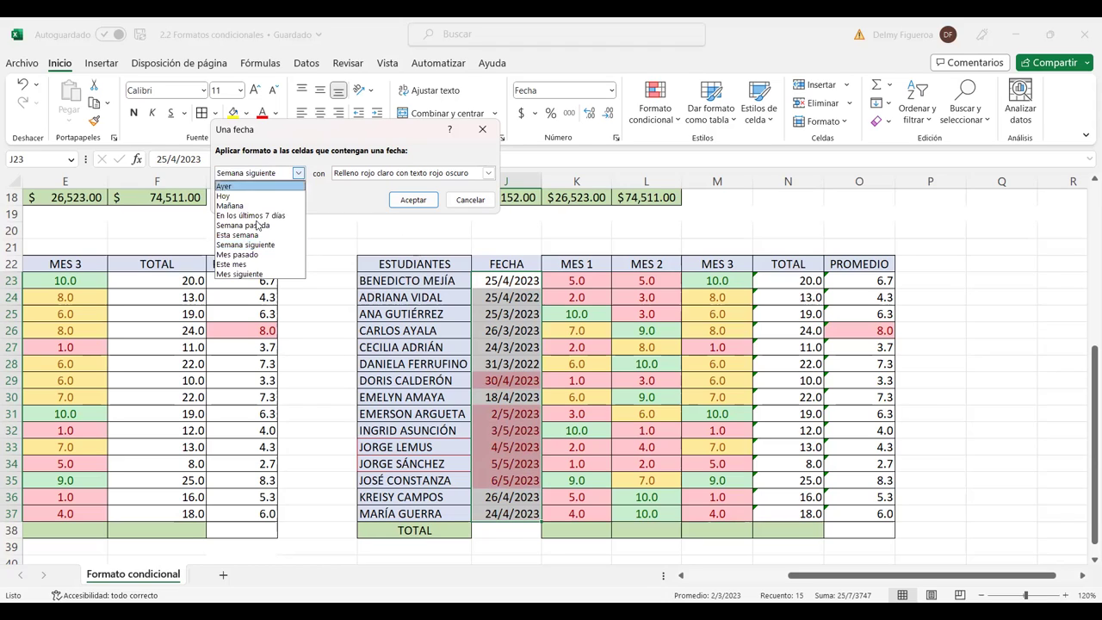
click(250, 255)
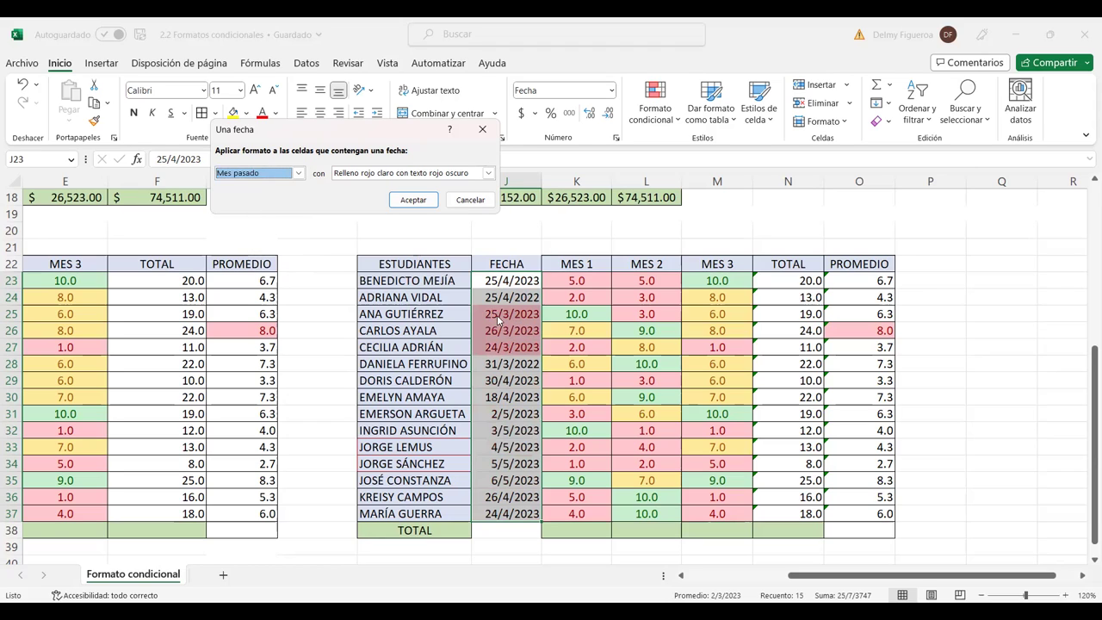
click(298, 173)
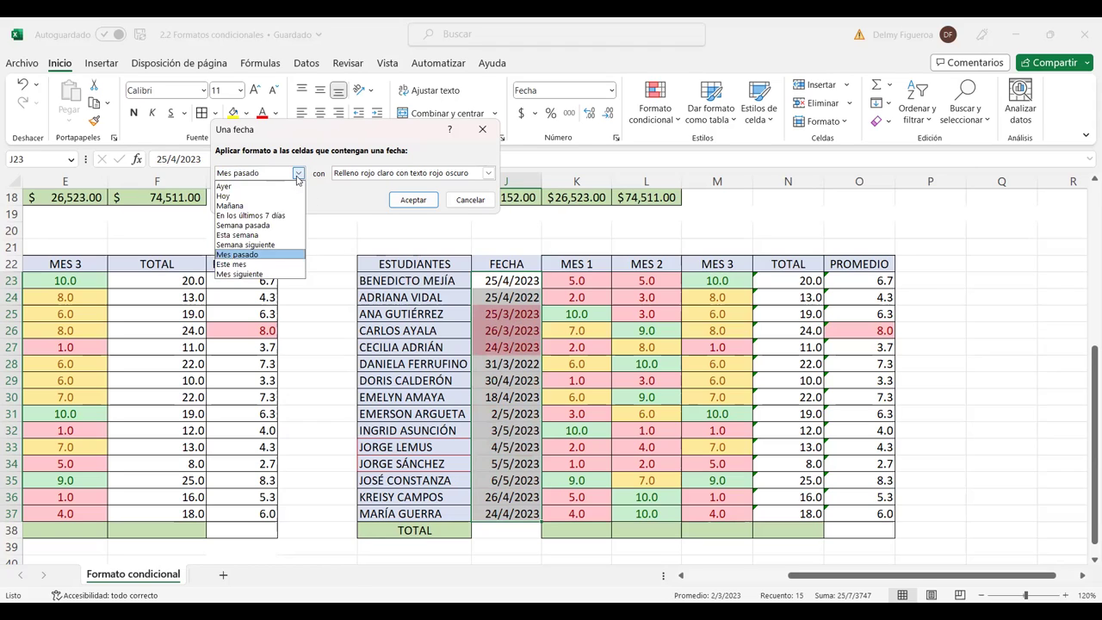
click(246, 264)
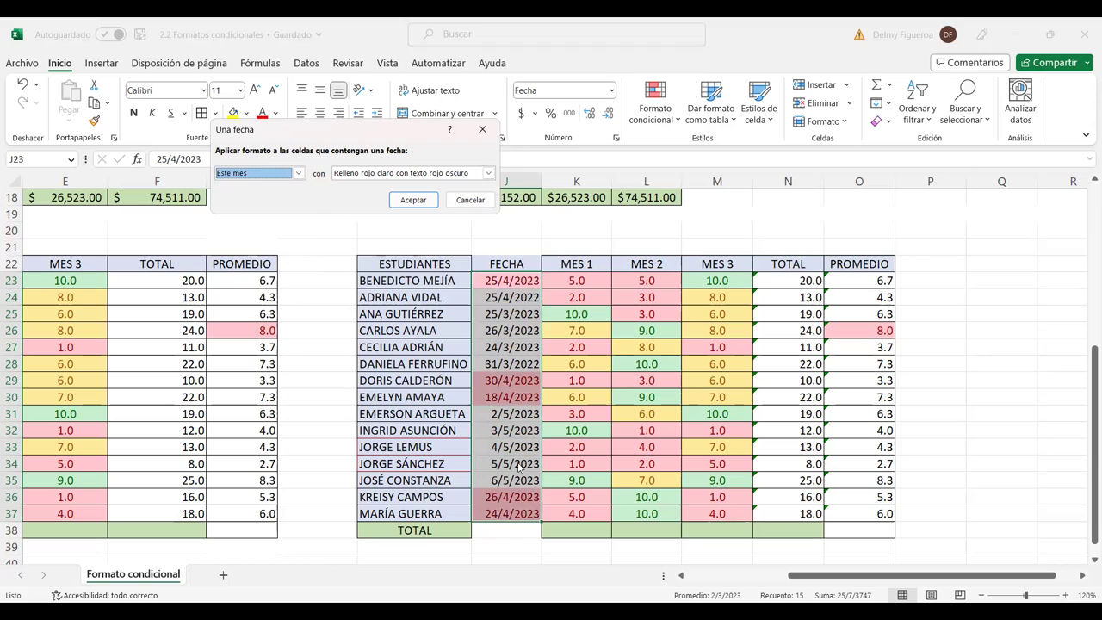
Step: Apply Mes siguiente with Texto rojo, then check the 5/5/2023 cell
click(298, 173)
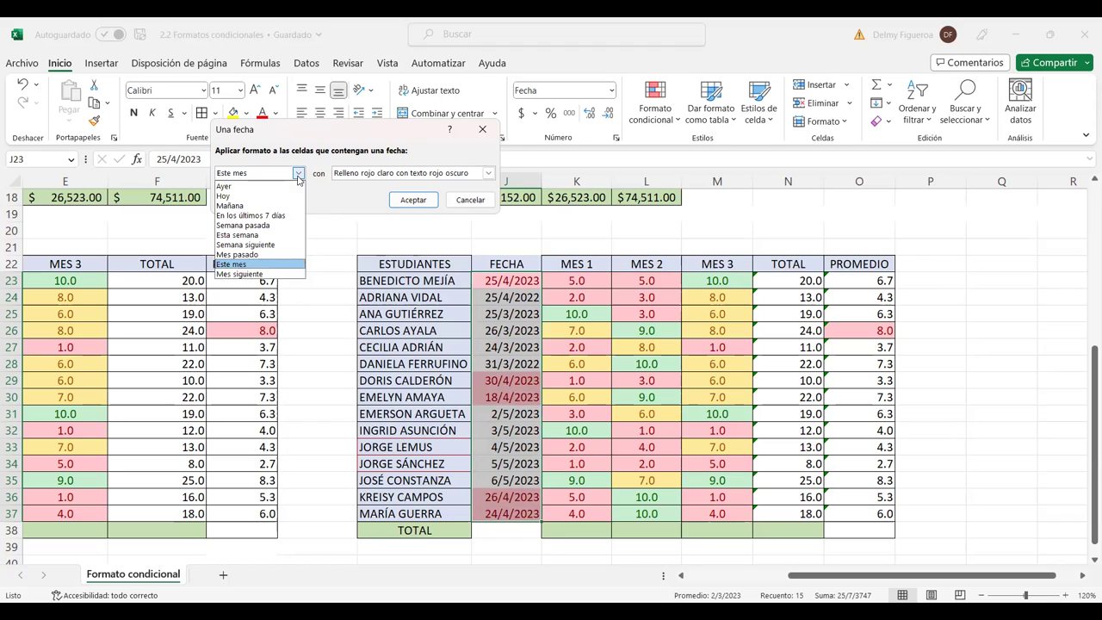
click(250, 274)
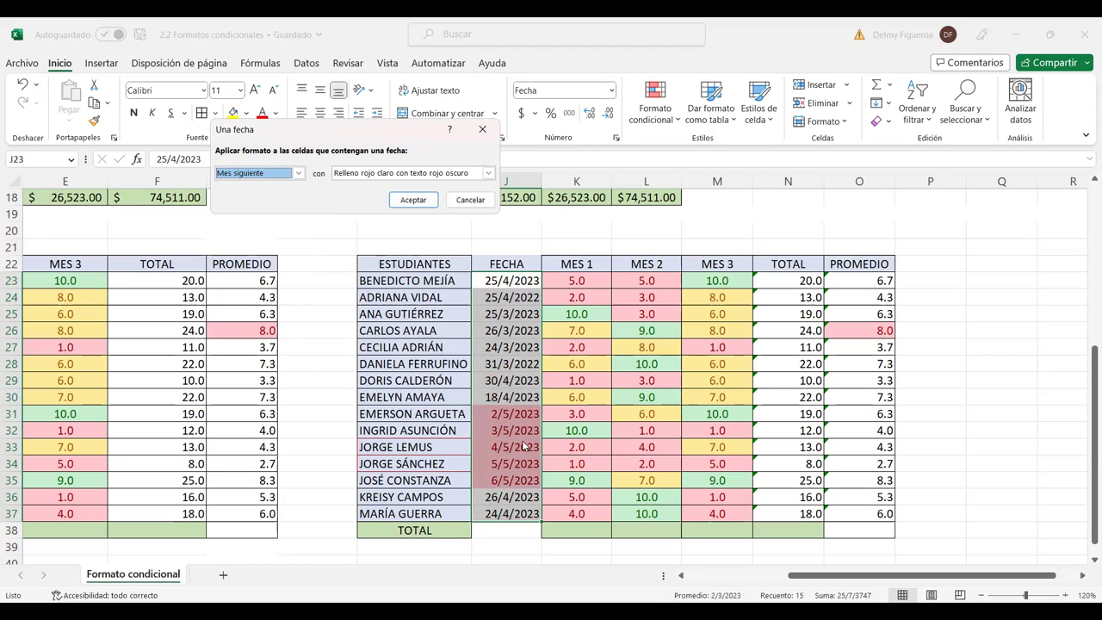
click(488, 173)
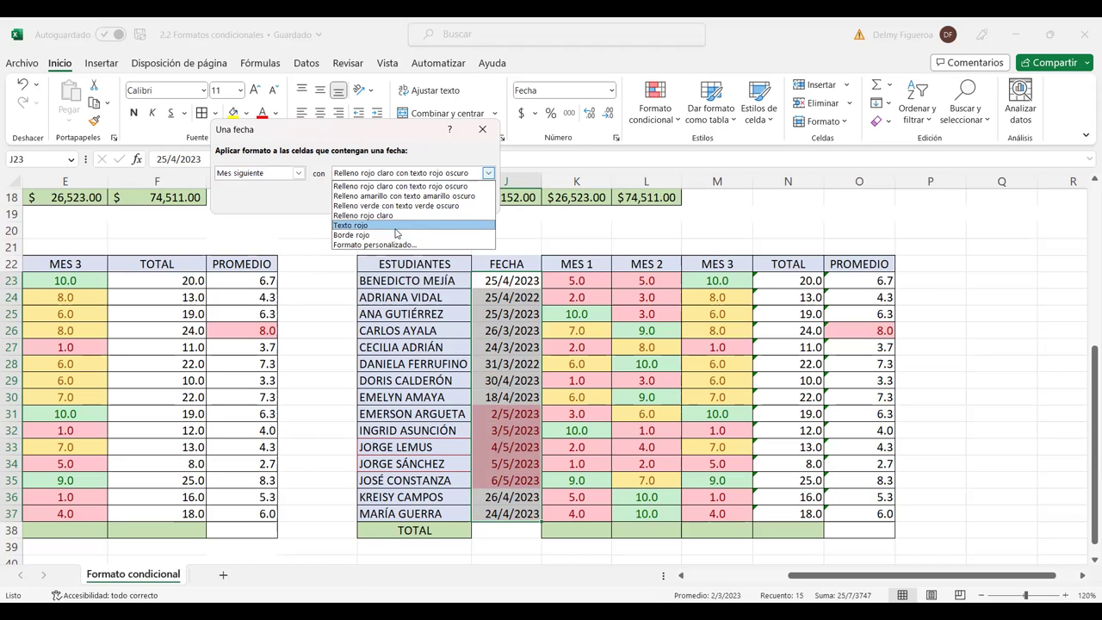
click(395, 226)
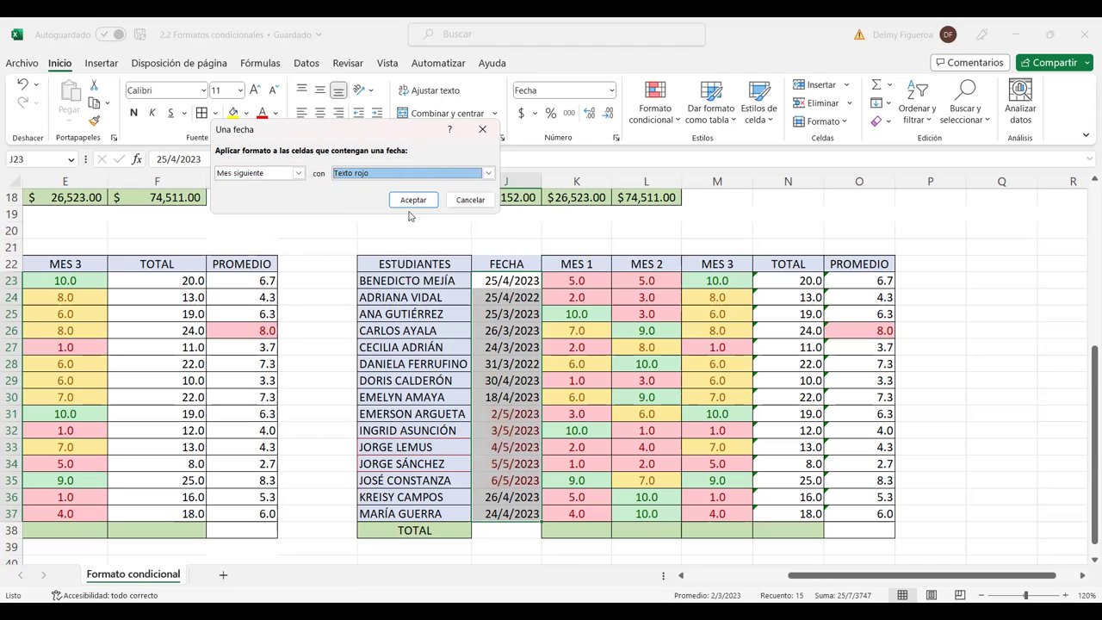
click(414, 201)
click(507, 463)
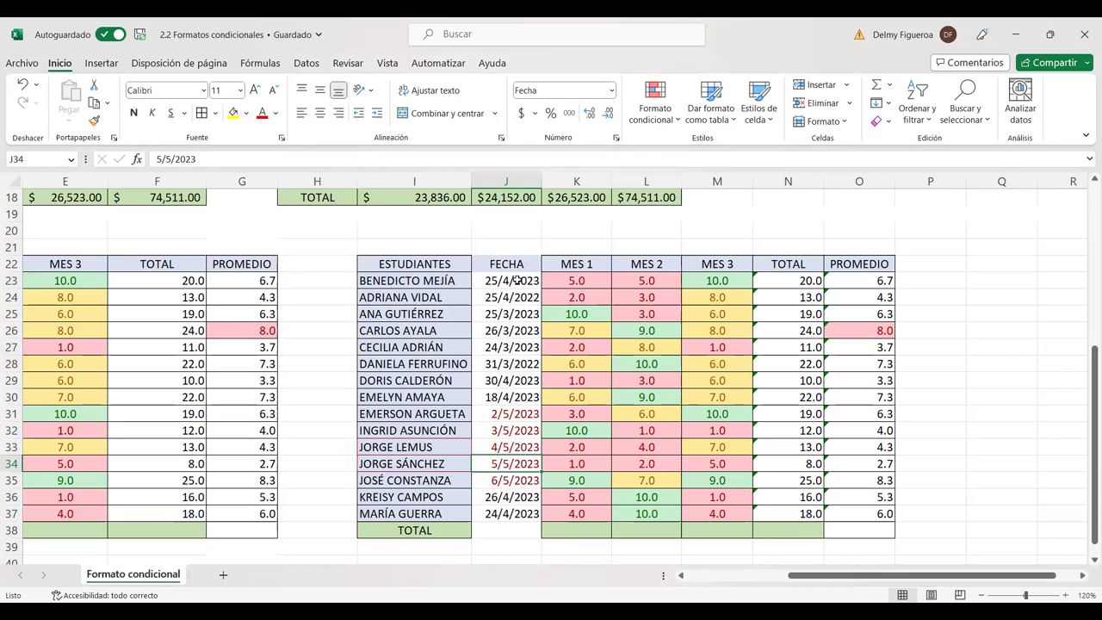
drag(517, 280, 526, 514)
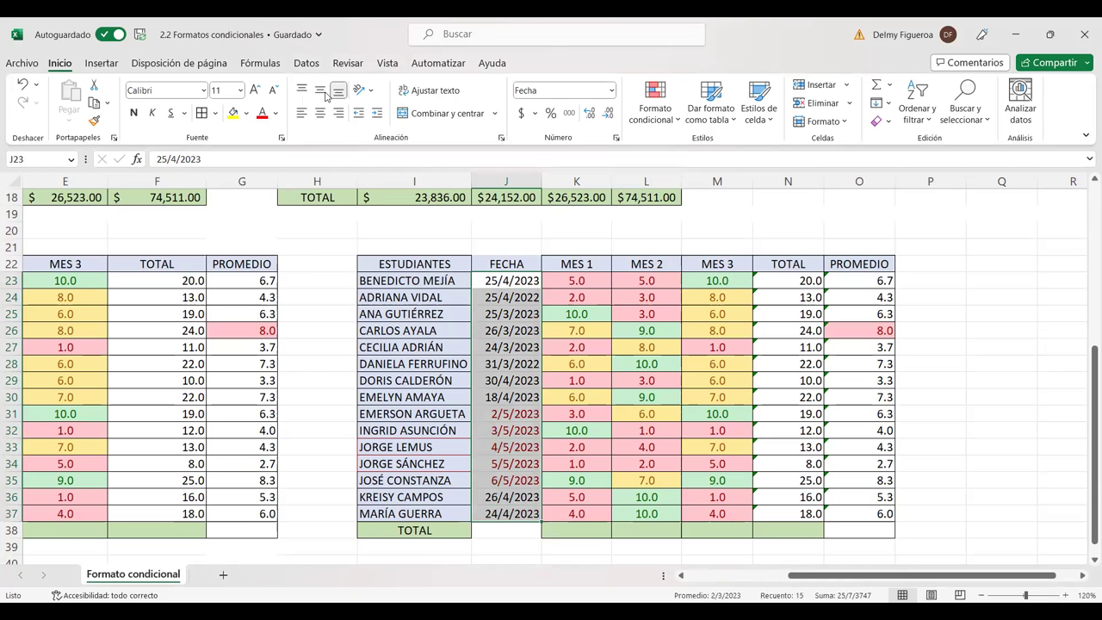
click(521, 277)
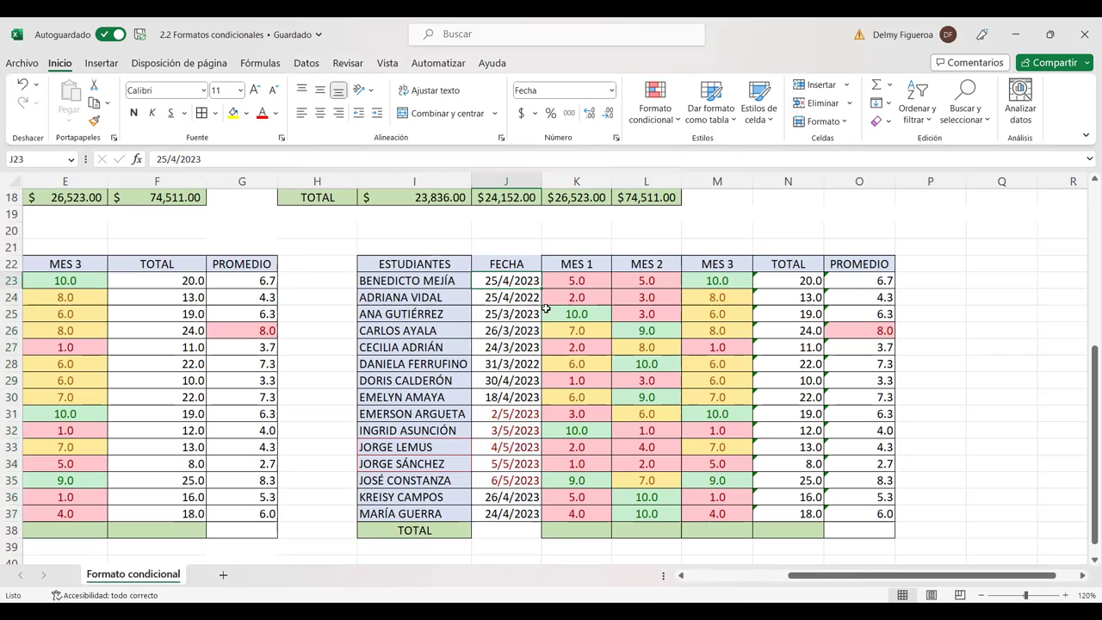
click(522, 409)
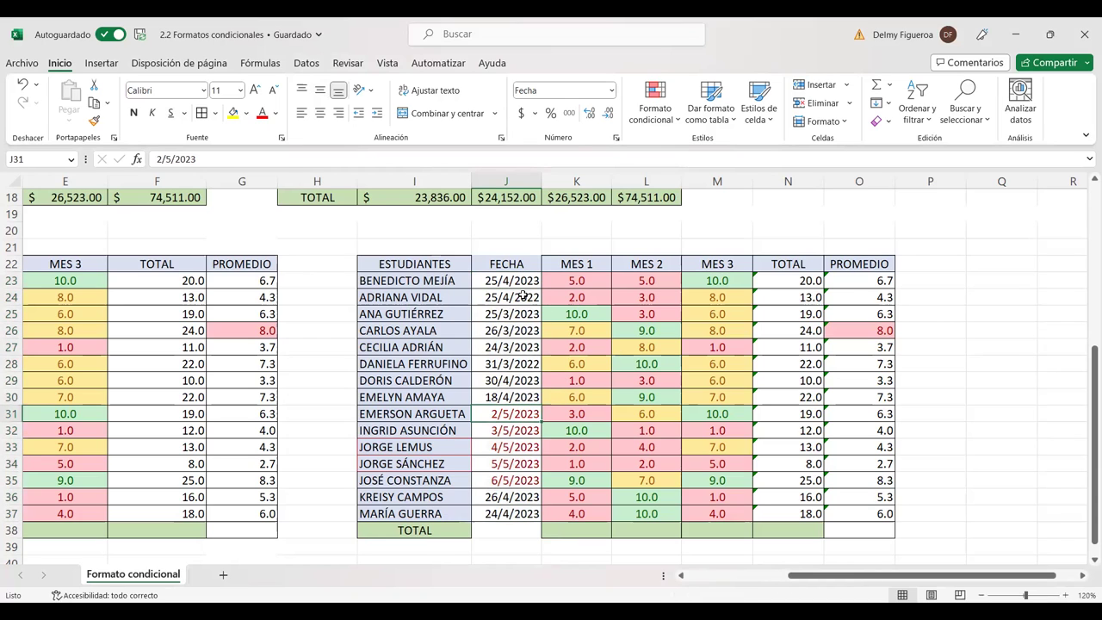
click(528, 281)
click(529, 245)
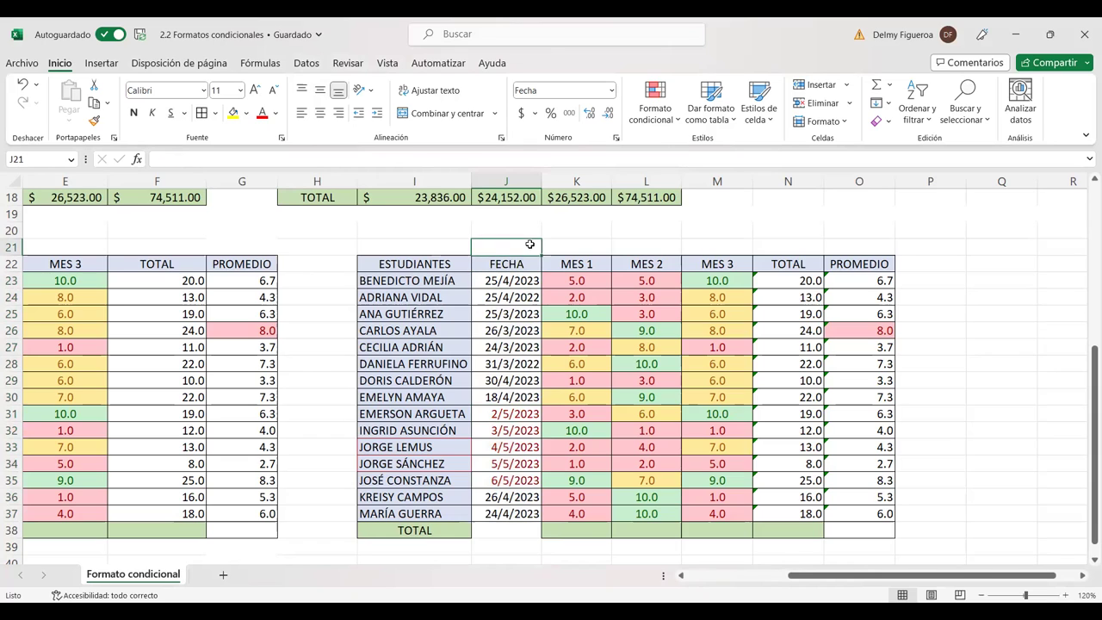
click(934, 410)
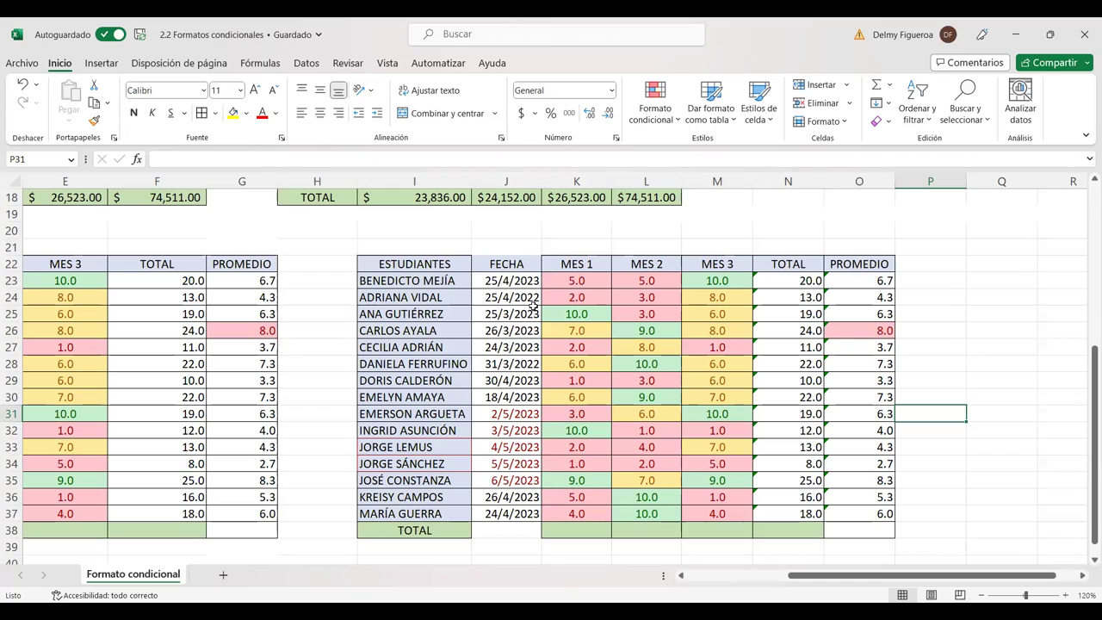
click(522, 280)
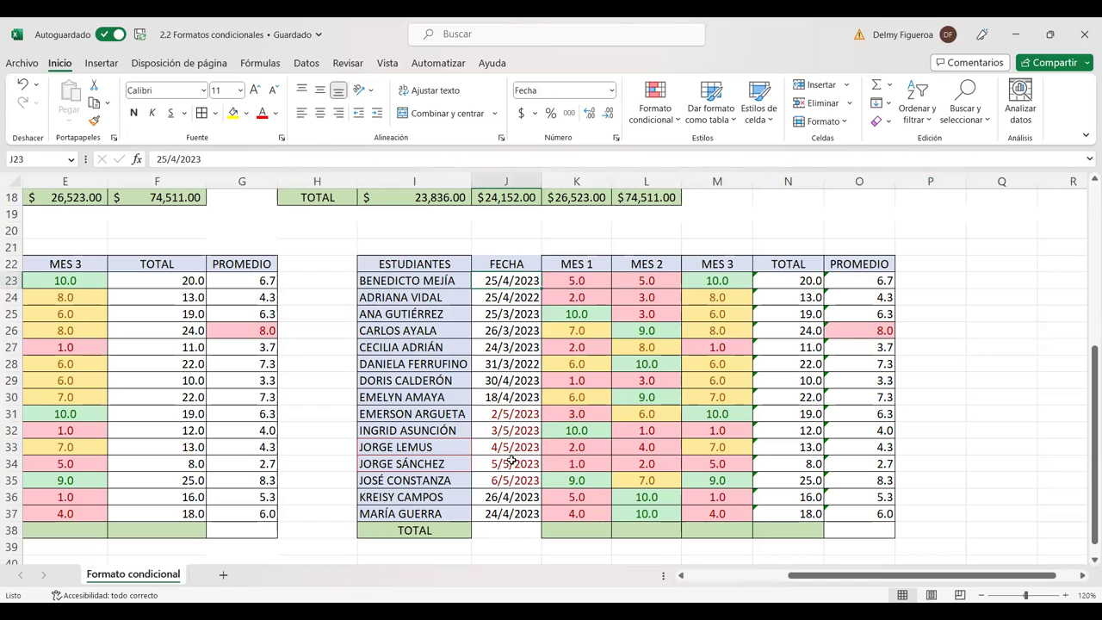
click(522, 527)
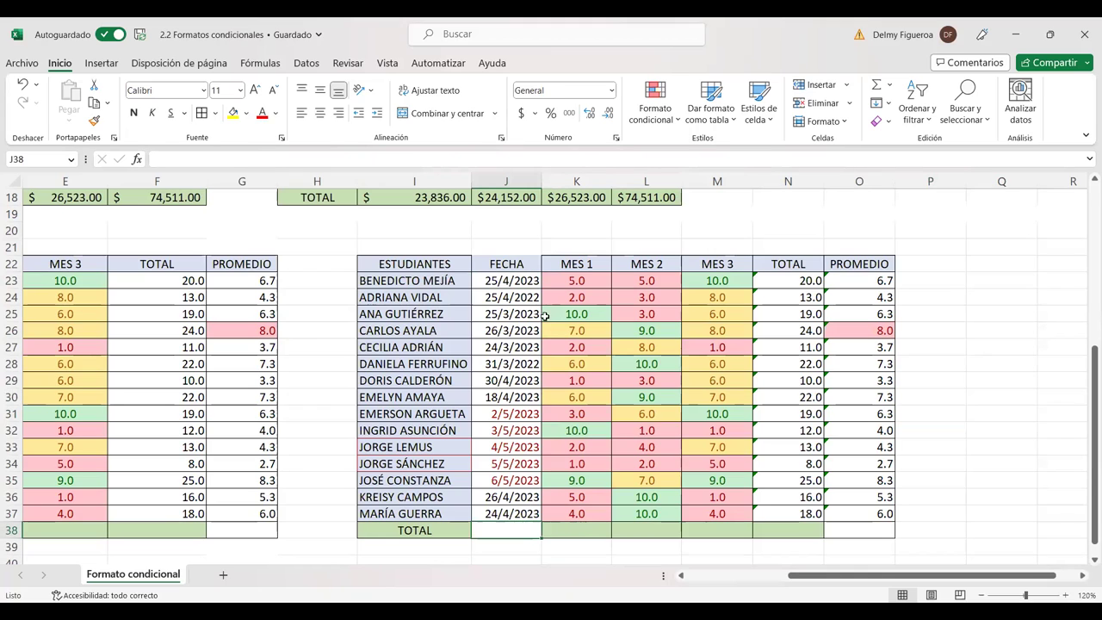
drag(502, 280, 517, 513)
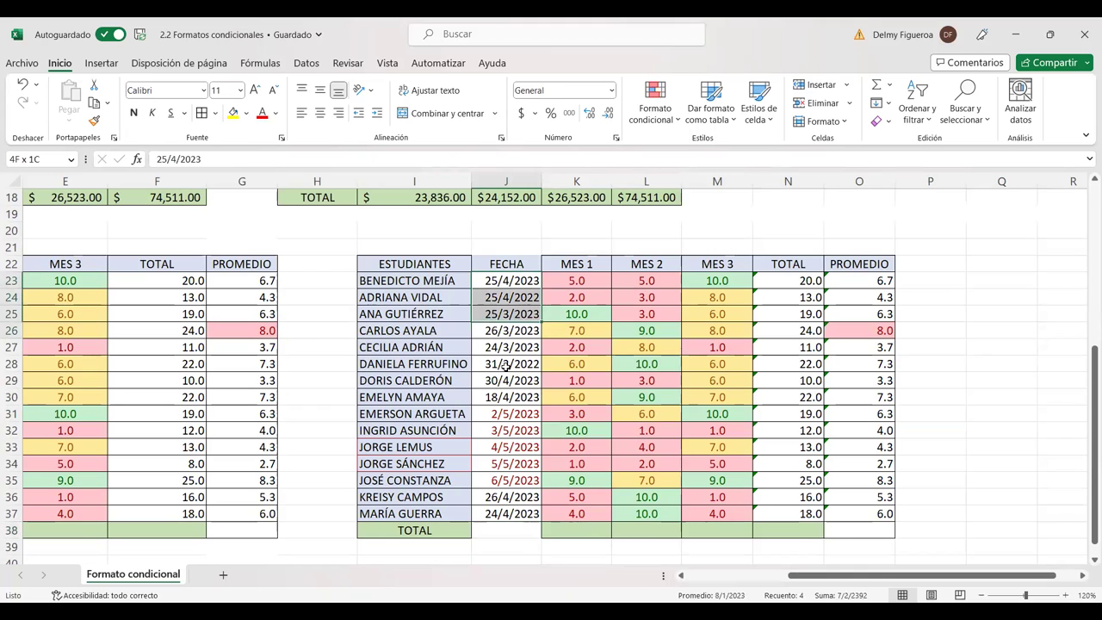
click(525, 425)
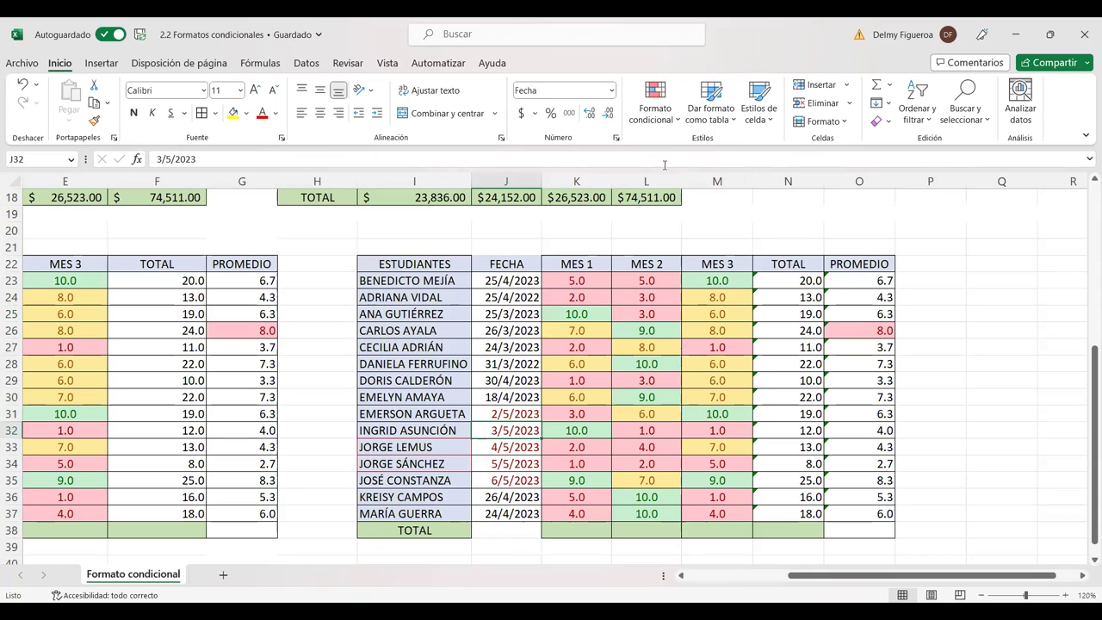
click(677, 121)
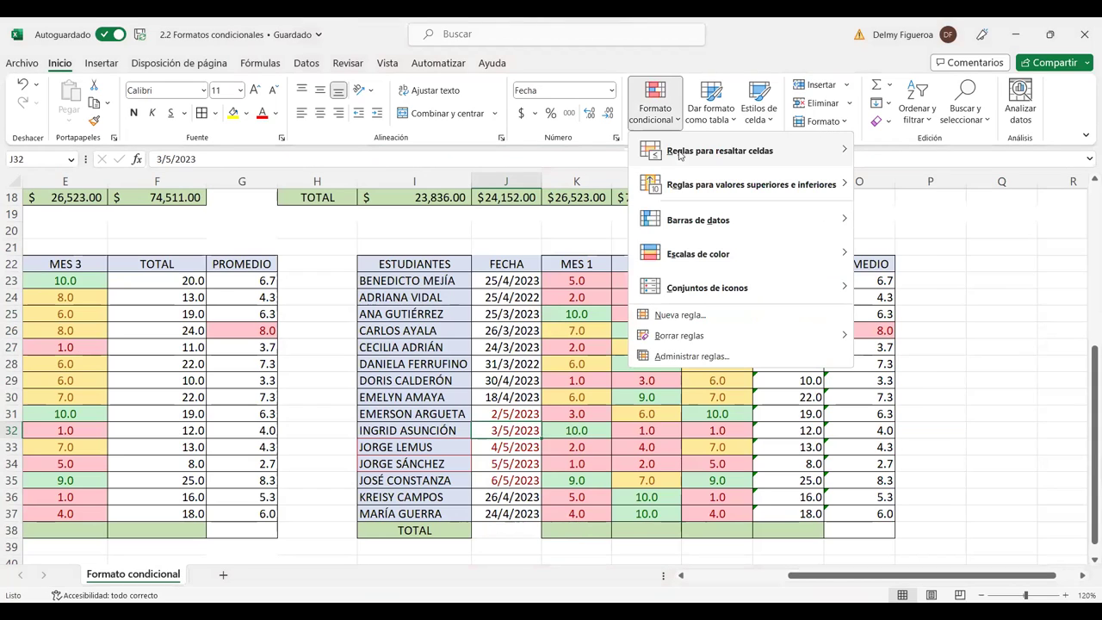
mouse_move(680, 153)
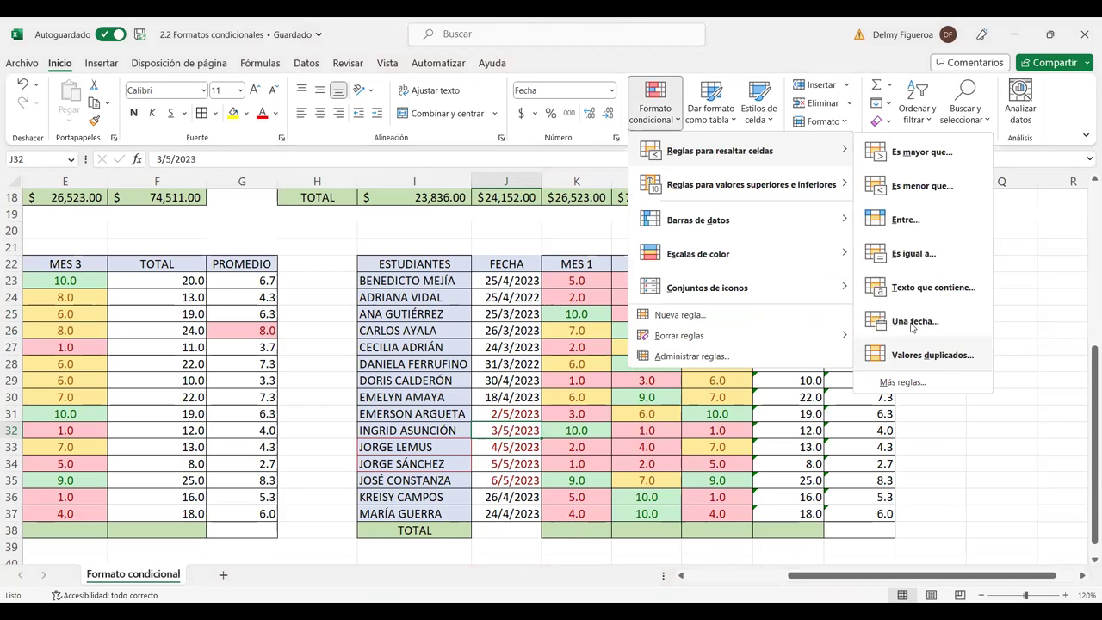
click(963, 502)
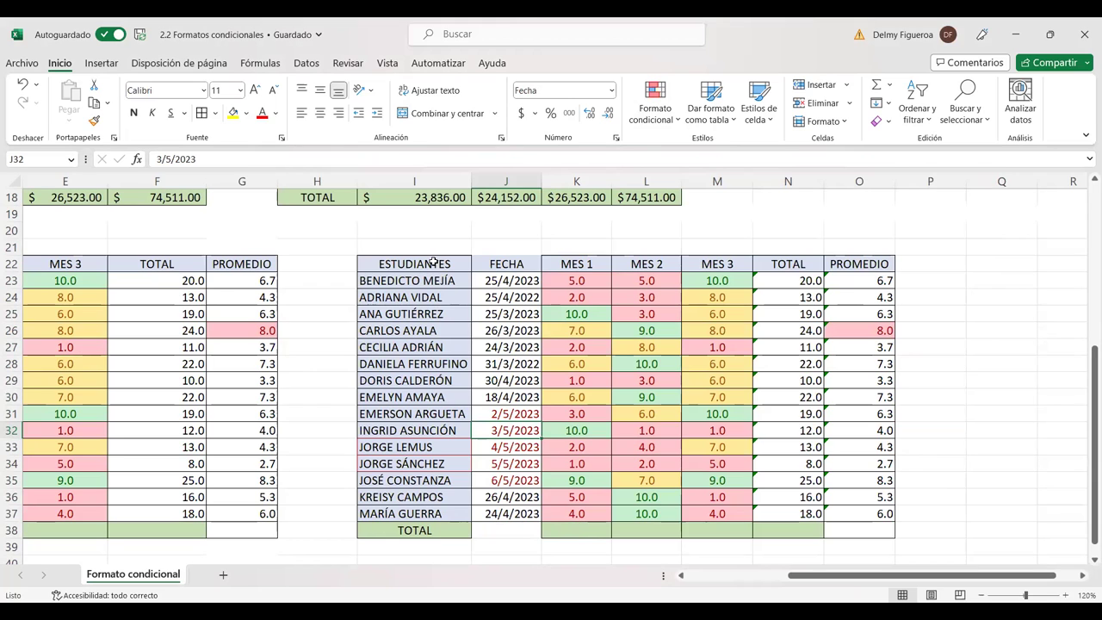
Step: Copy the grades table I22:O38 and paste it starting at B41
drag(434, 261, 832, 284)
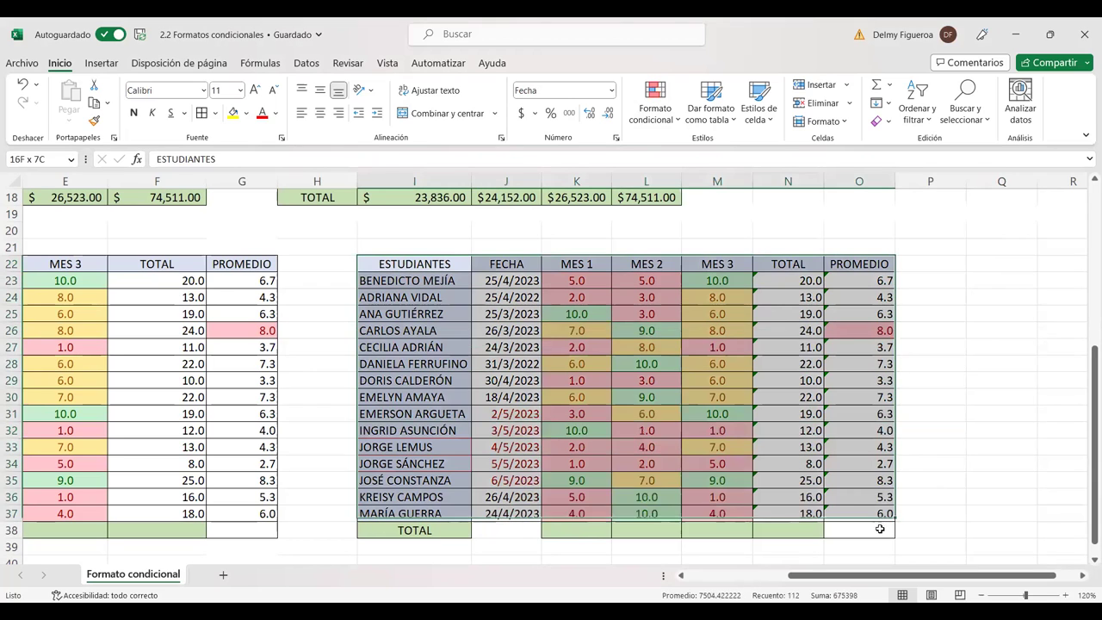
drag(880, 410, 878, 527)
key(ctrl+c)
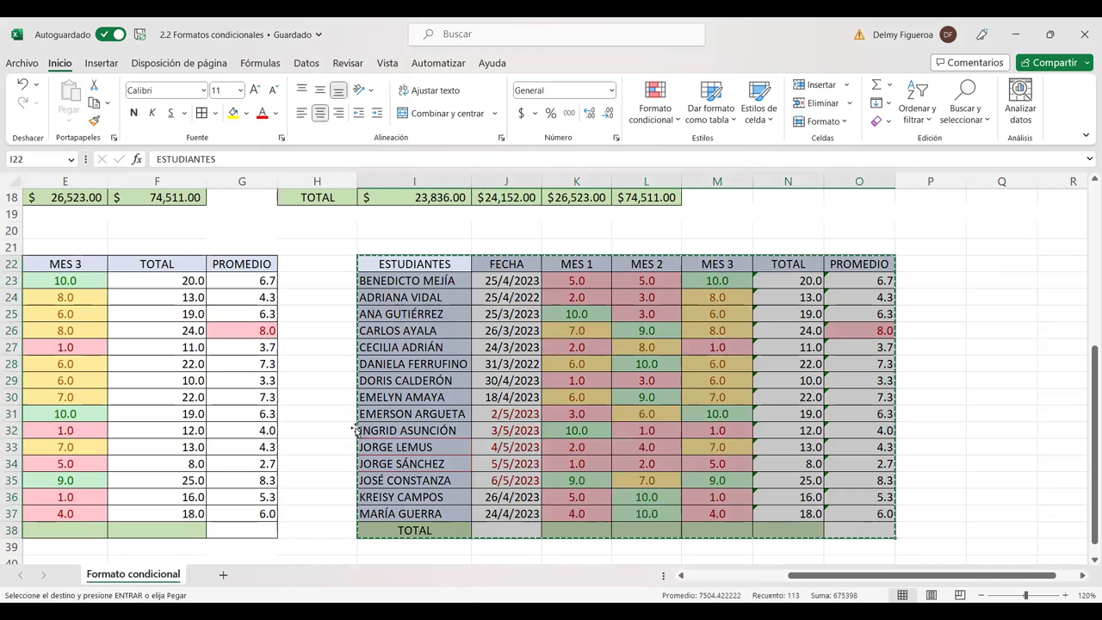
scroll(733, 575, left, 3)
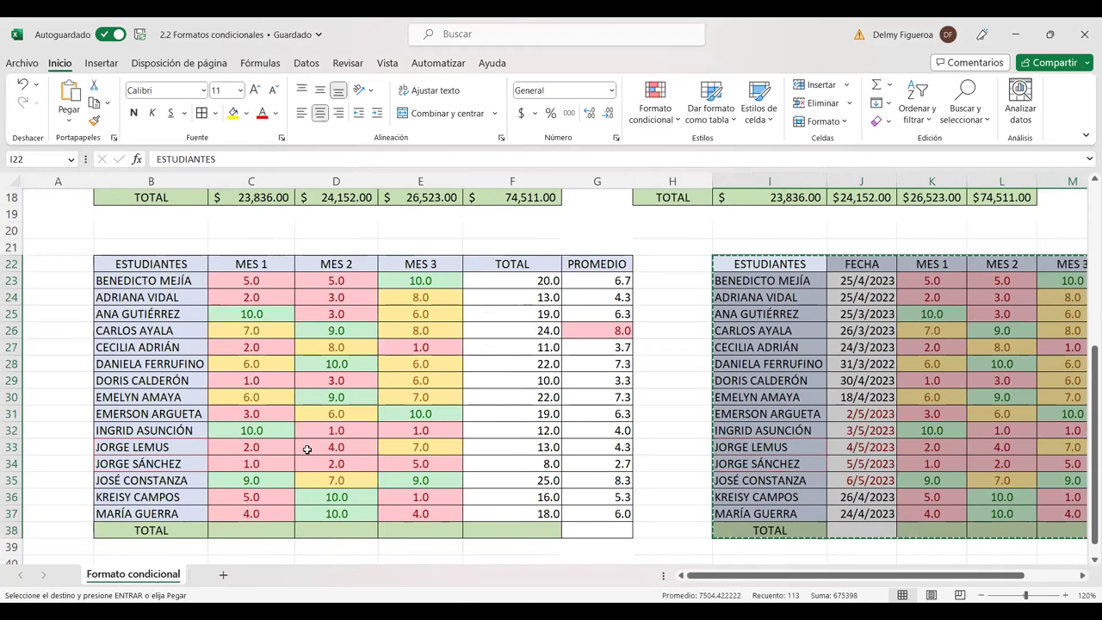
scroll(164, 279, down, 6)
click(164, 279)
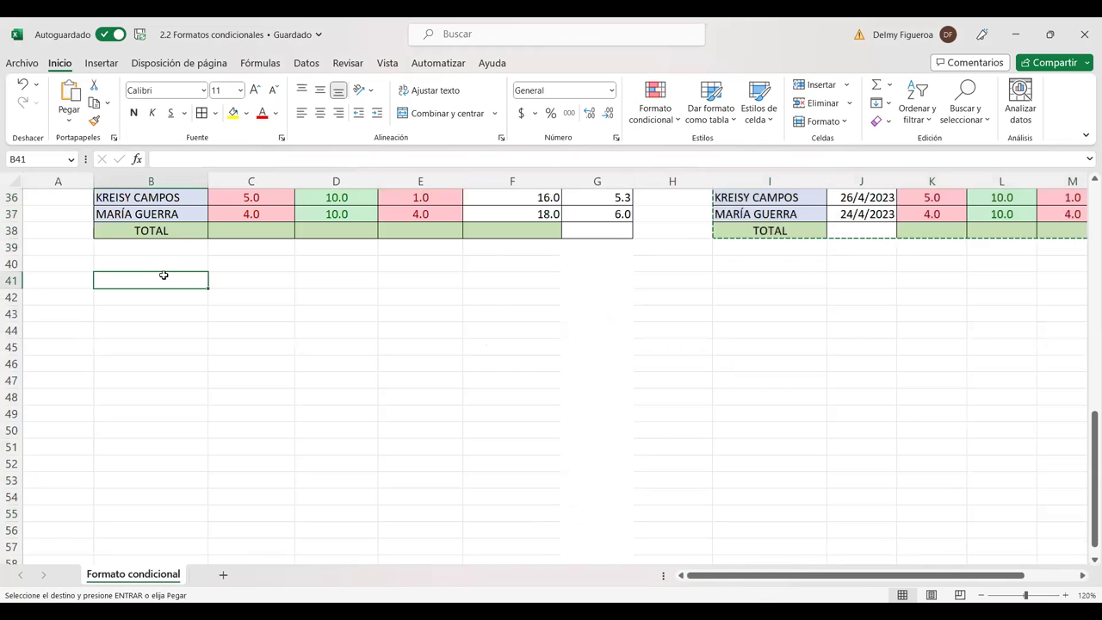
key(ctrl+v)
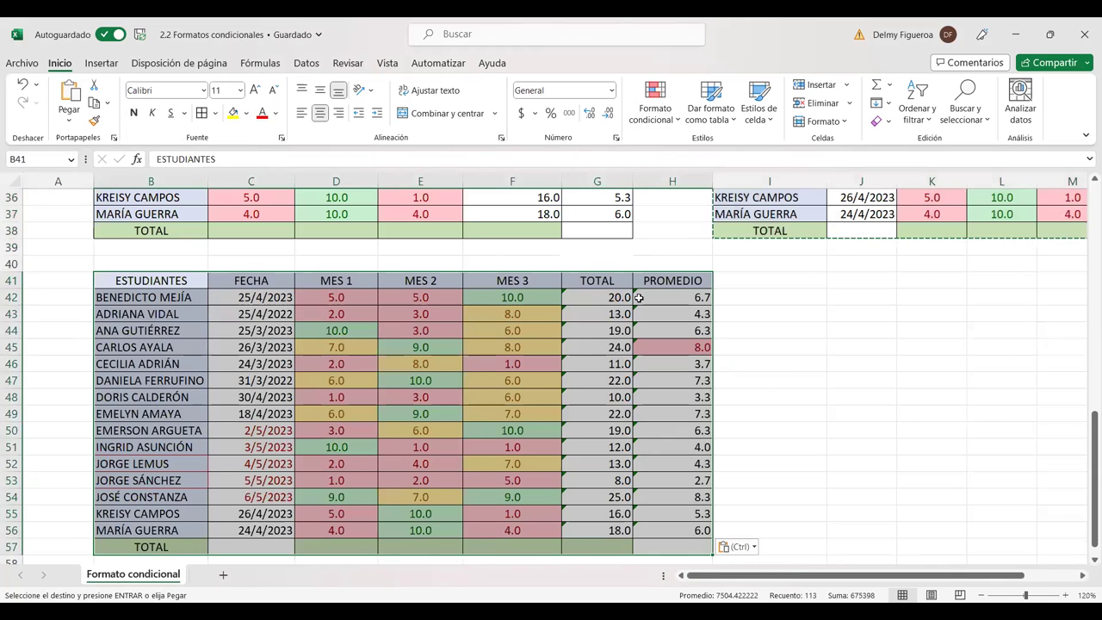
Step: Autofit the pasted columns, then undo the autofit
click(825, 122)
click(849, 227)
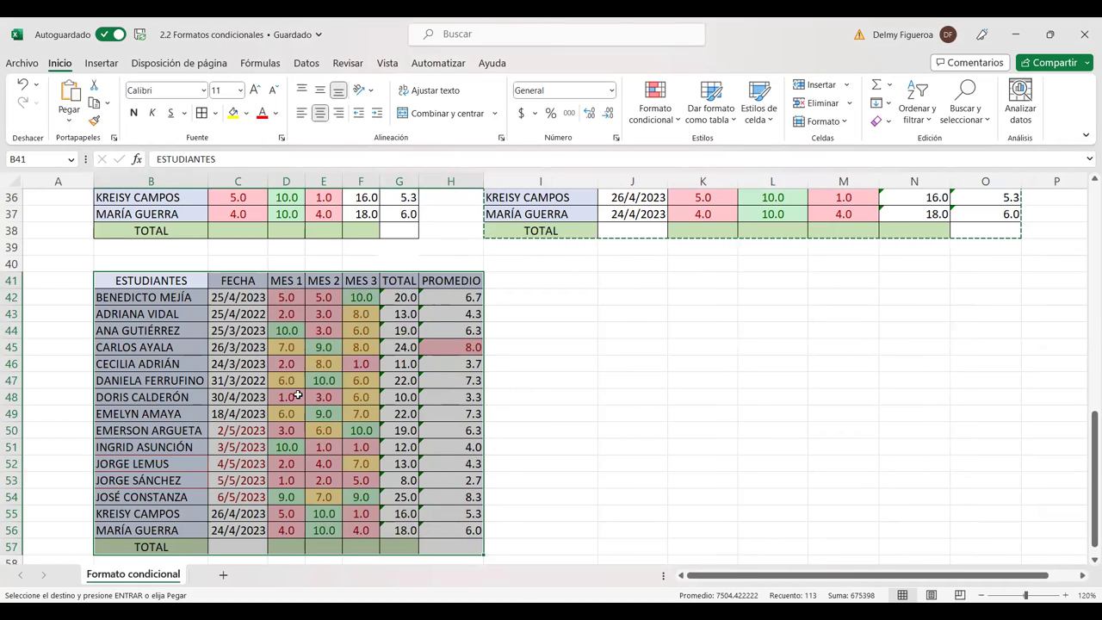
key(ctrl+z)
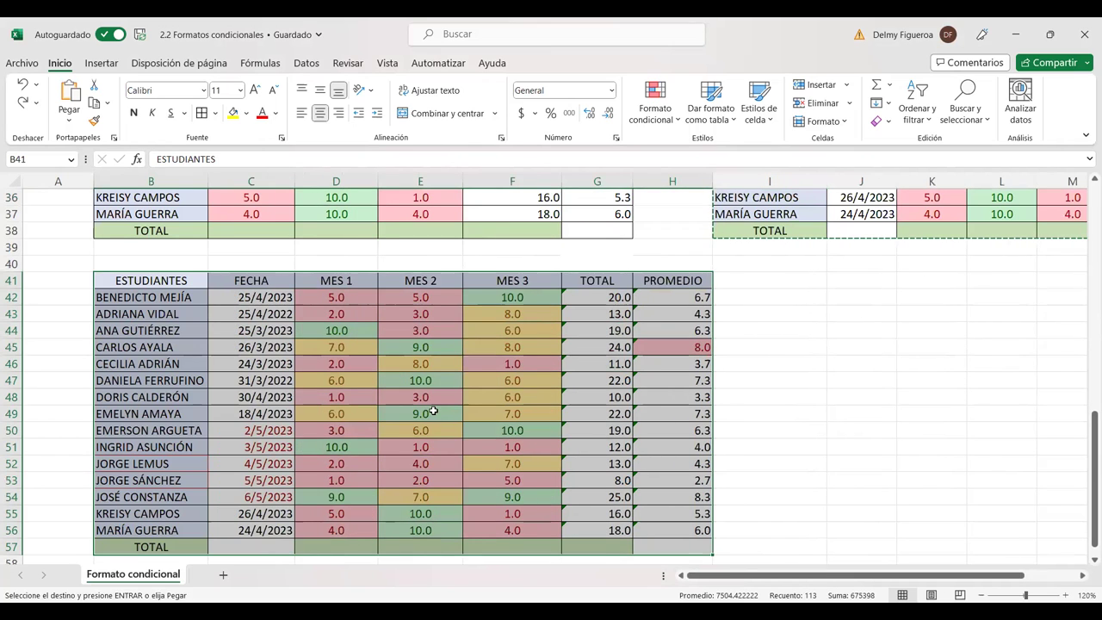
Step: Delete the copied TOTAL row 57
click(433, 418)
scroll(469, 455, down, 1)
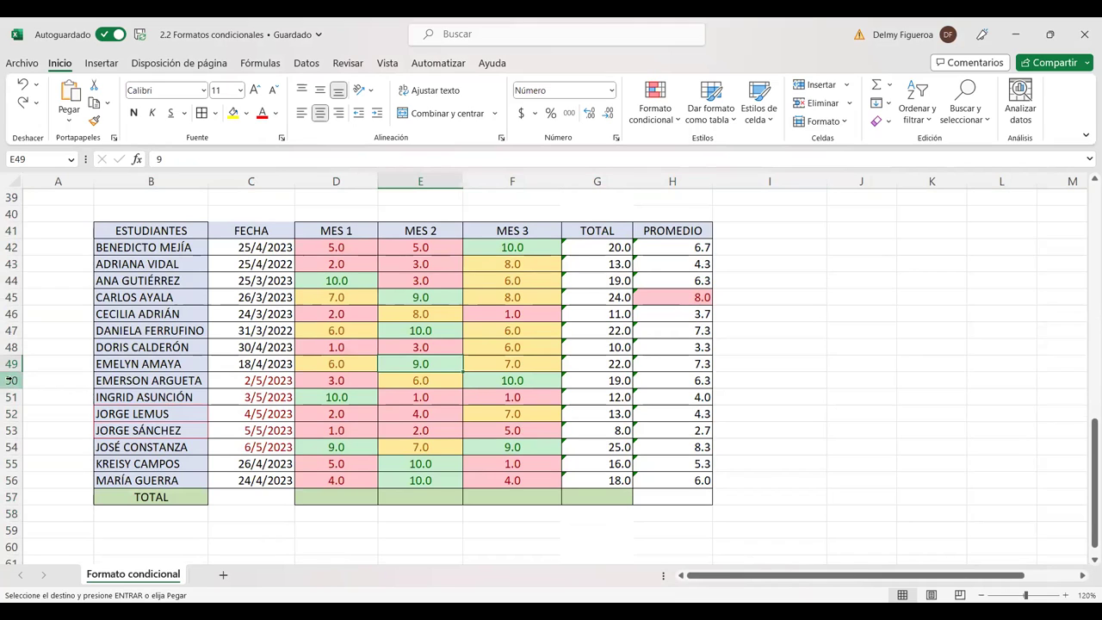
click(11, 497)
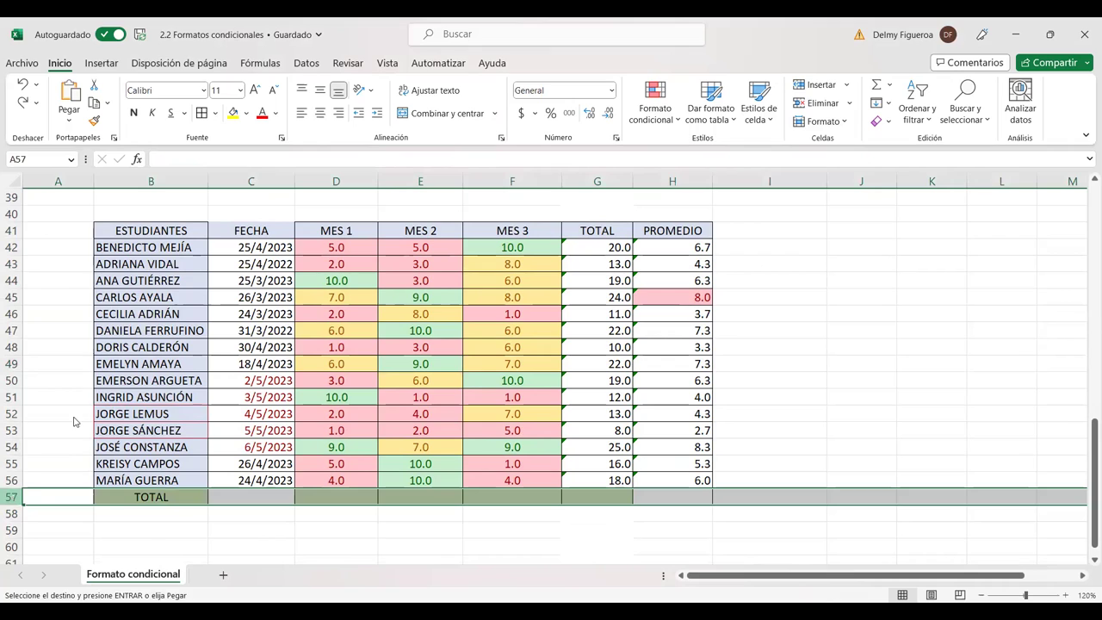
right_click(15, 497)
click(72, 361)
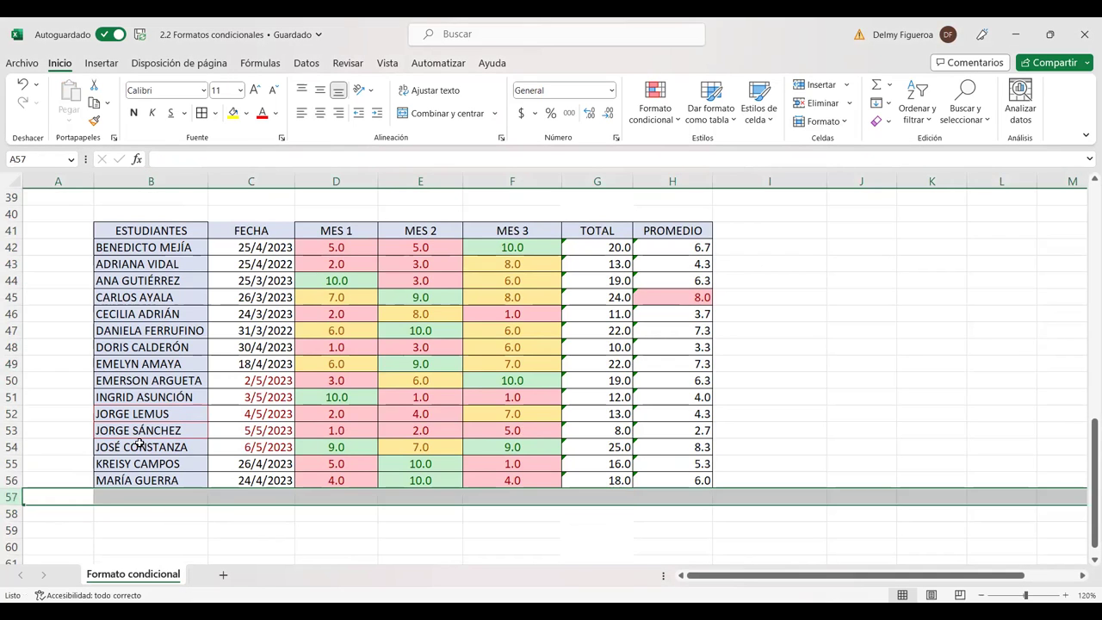
click(140, 445)
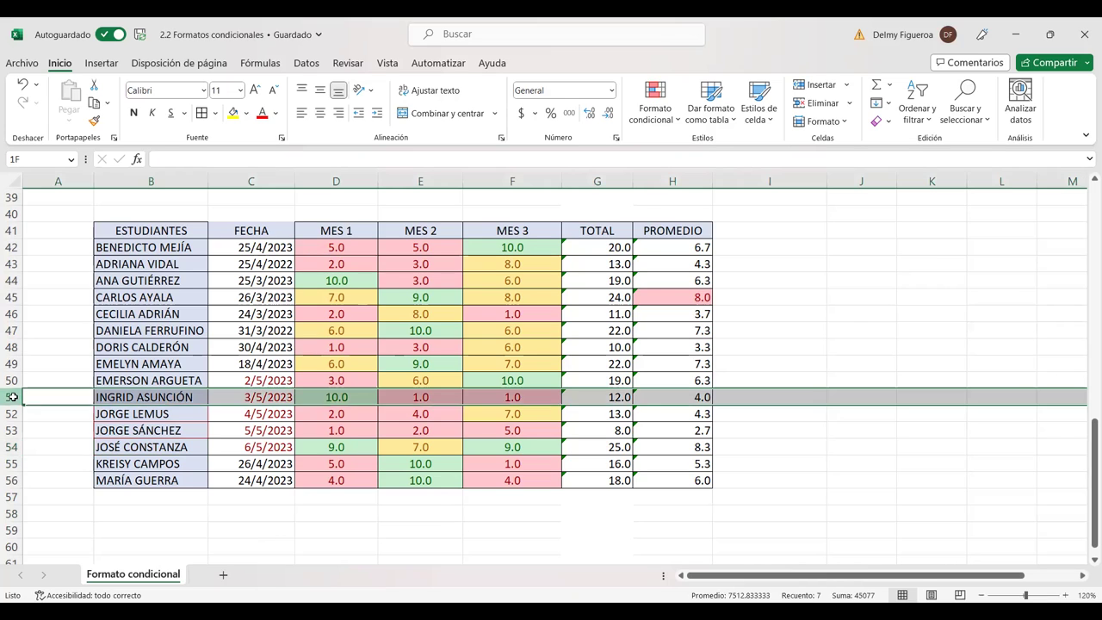
Step: Copy rows 47–50 and paste them into rows 57–60
drag(10, 397, 11, 413)
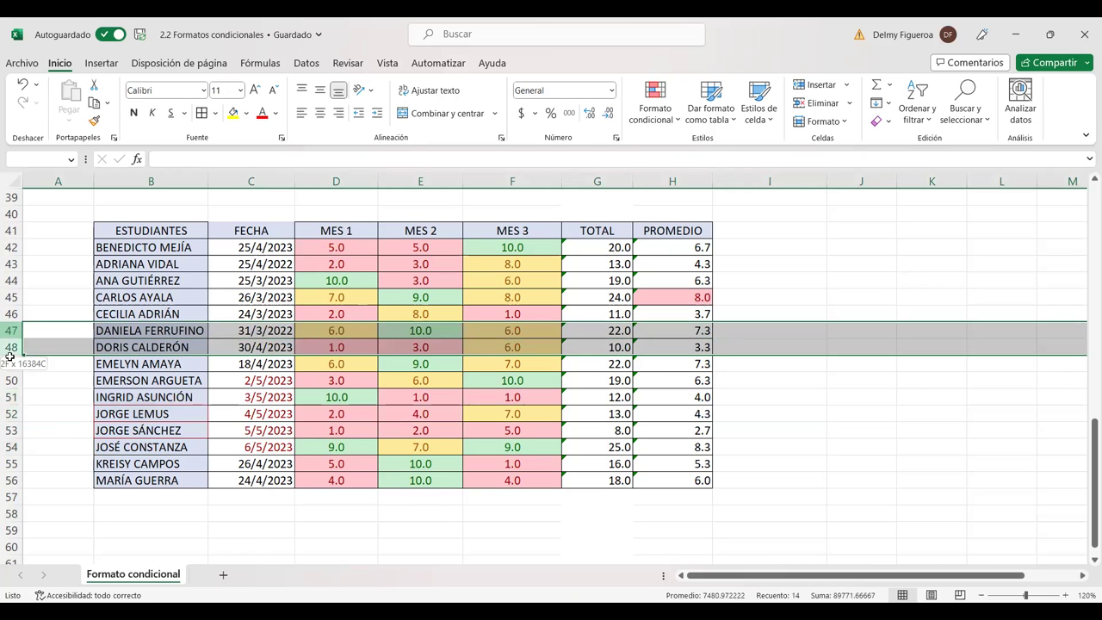
drag(8, 331, 11, 379)
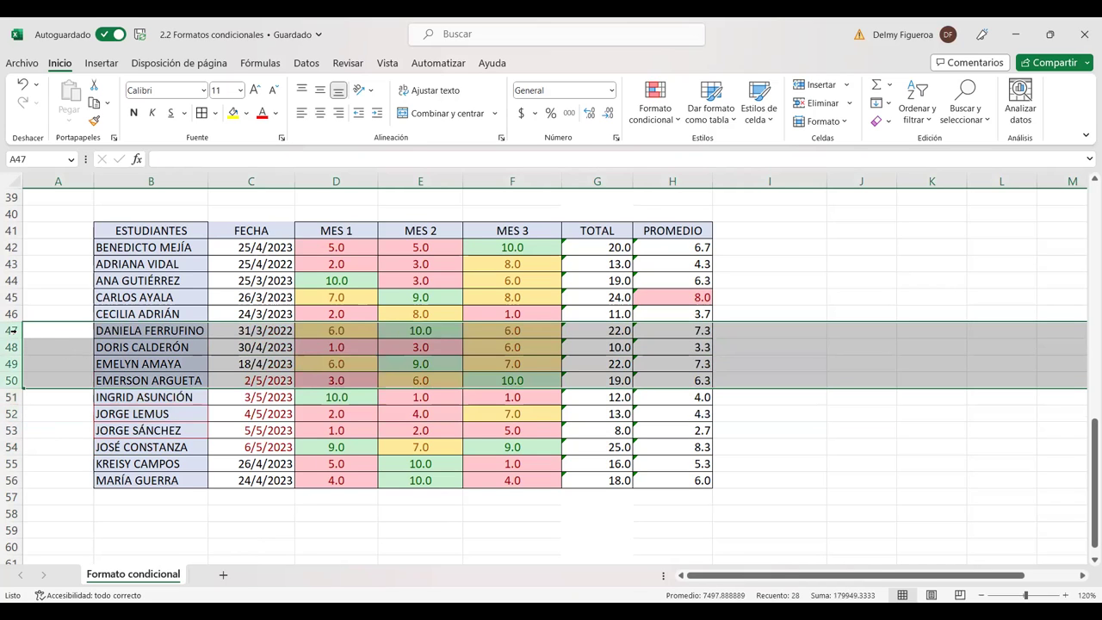
key(ctrl+c)
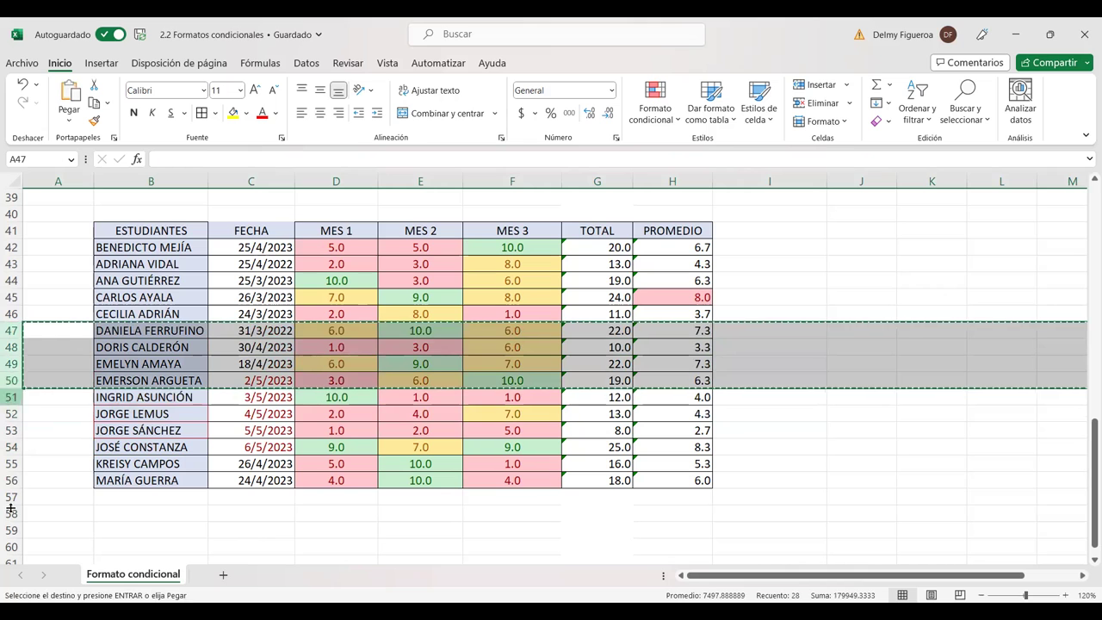
click(10, 497)
key(ctrl+v)
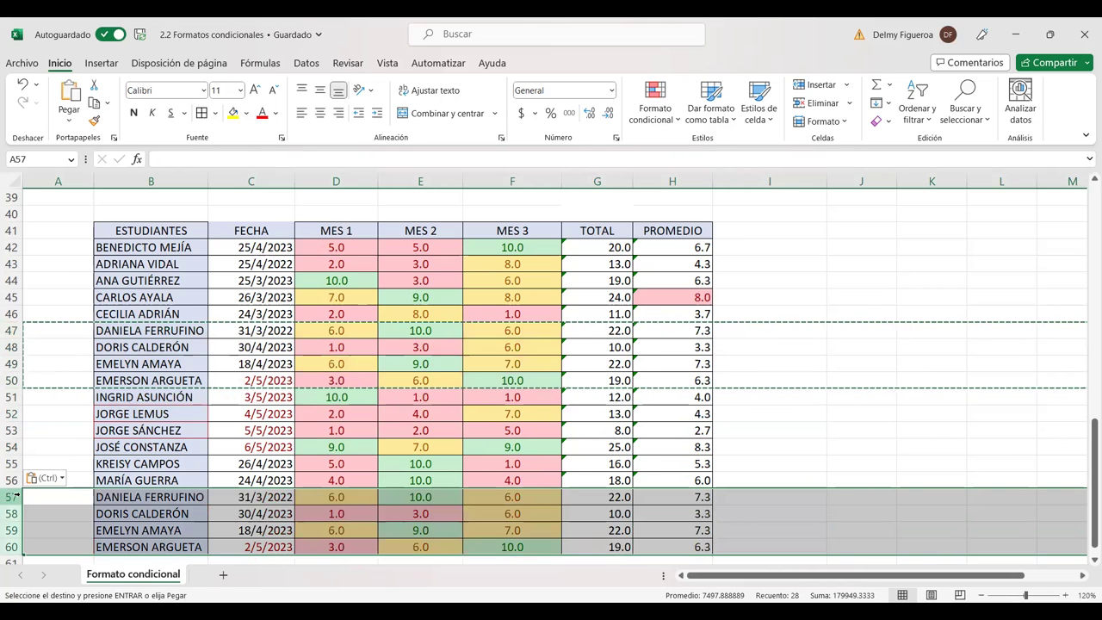
Step: Select the whole lower table B41:H60
scroll(151, 352, down, 2)
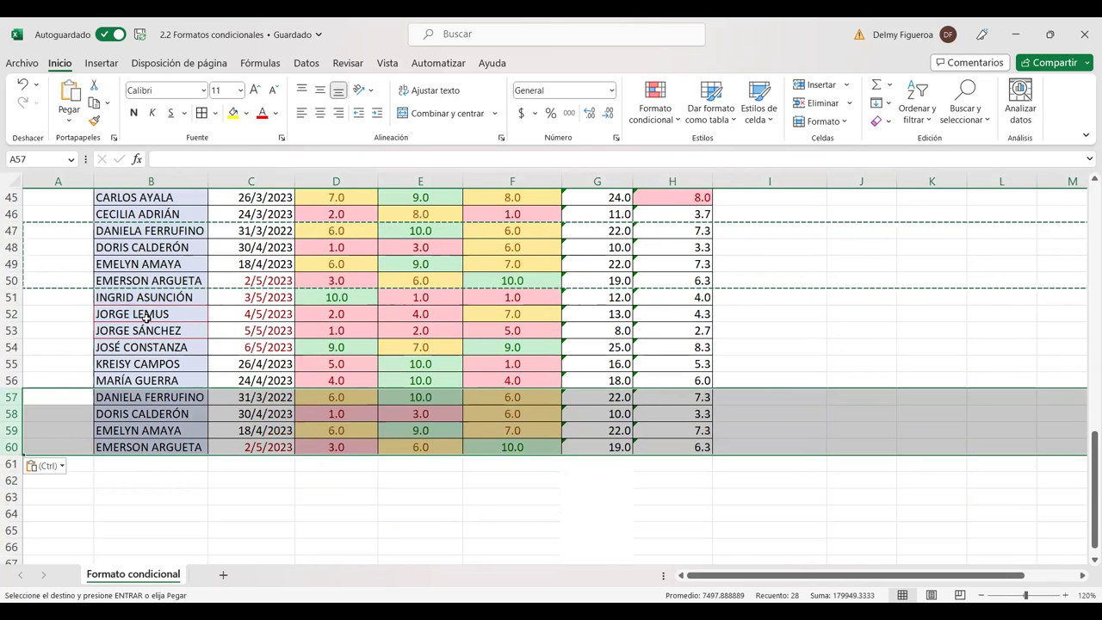
click(151, 313)
scroll(393, 337, up, 1)
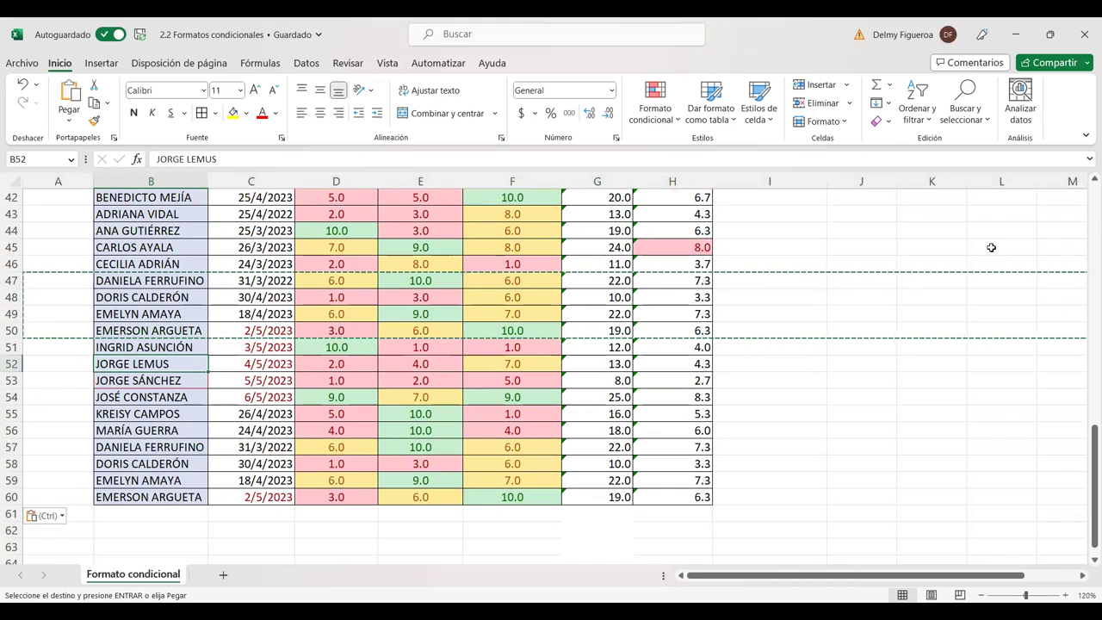
click(1093, 178)
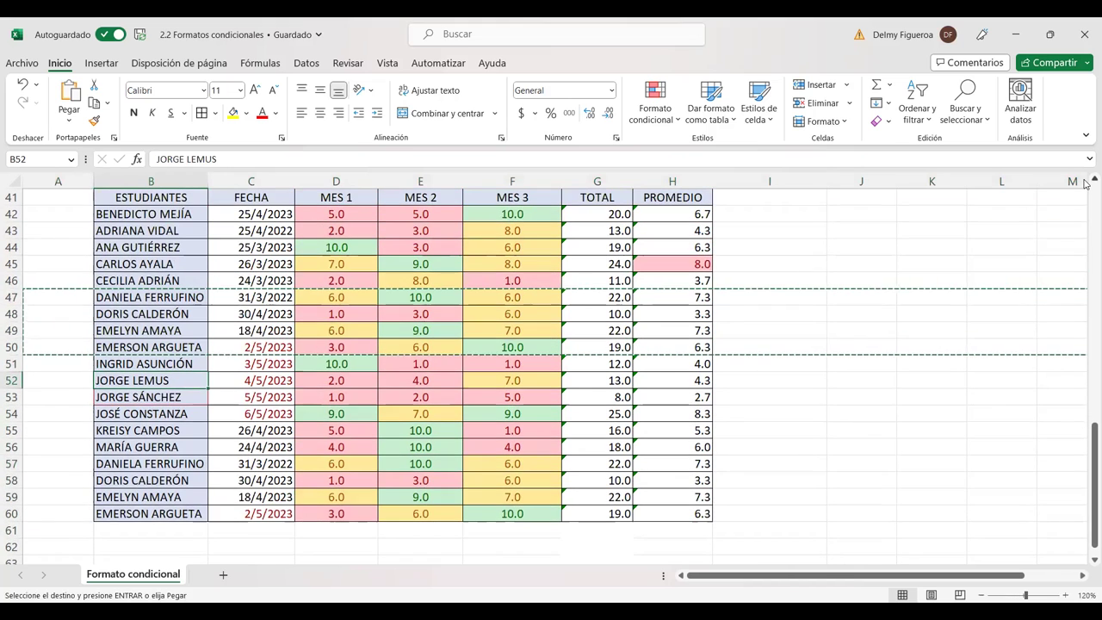
click(1093, 178)
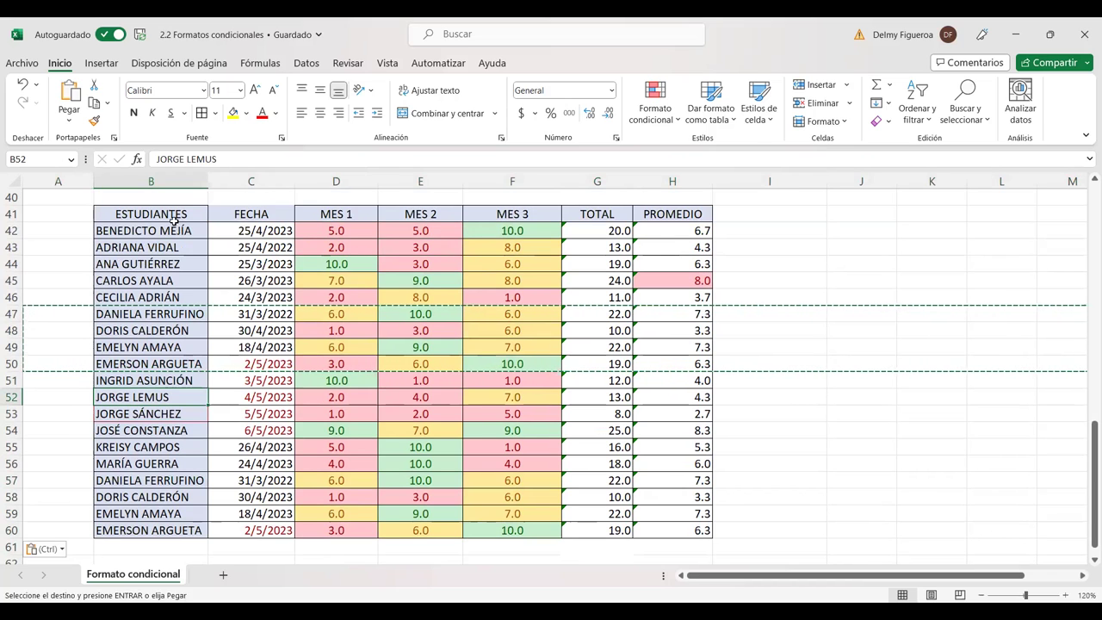
mouse_move(172, 212)
mouse_down()
mouse_move(681, 408)
mouse_move(689, 531)
mouse_up()
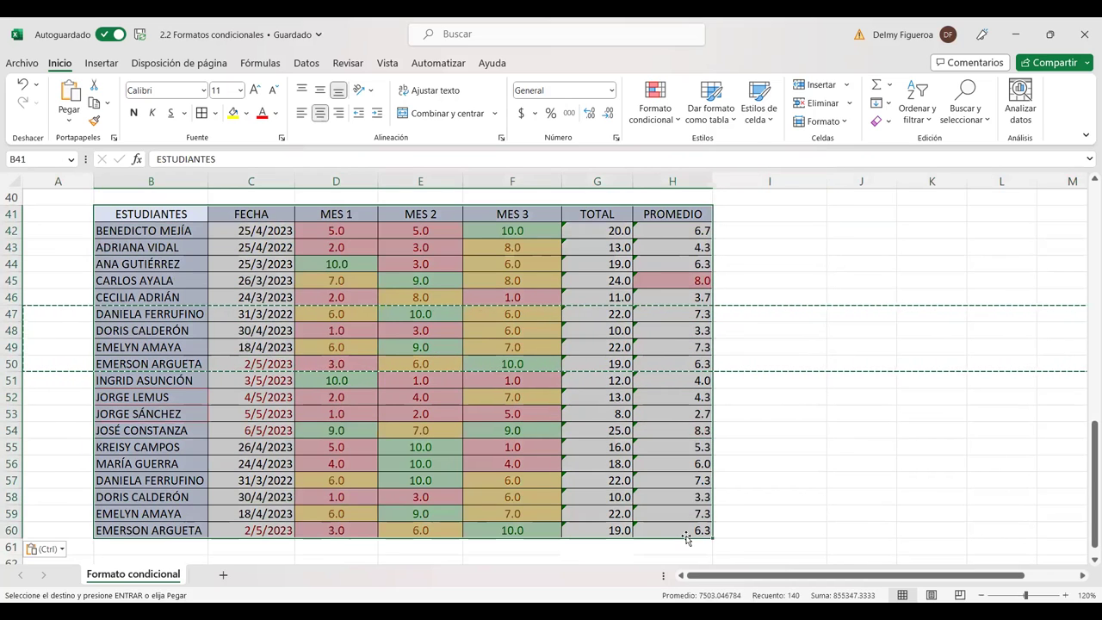
click(679, 127)
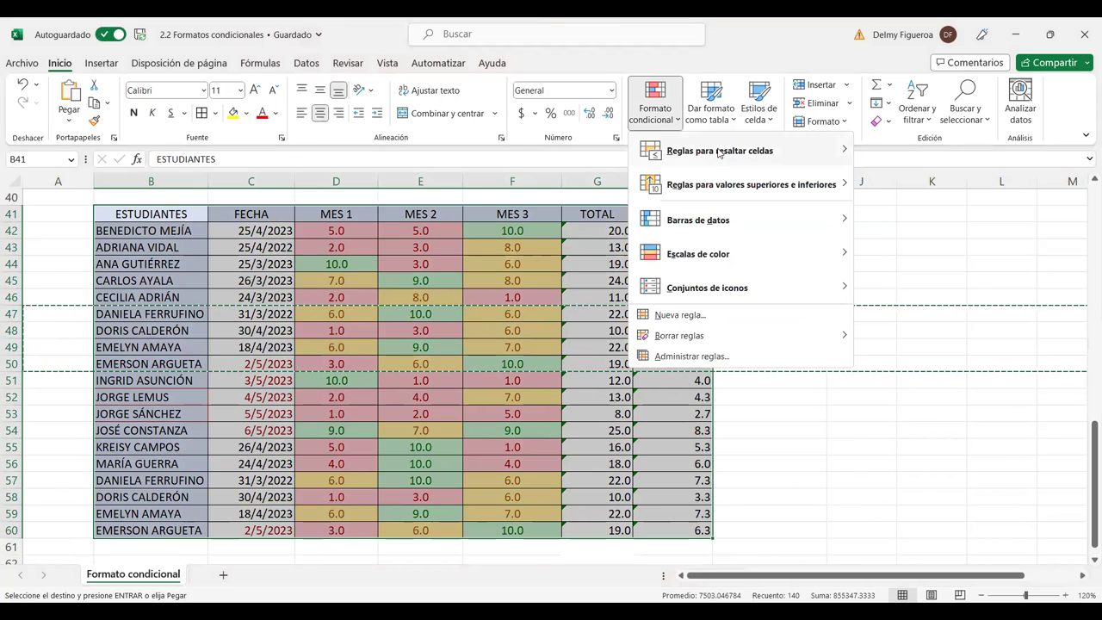
mouse_move(719, 152)
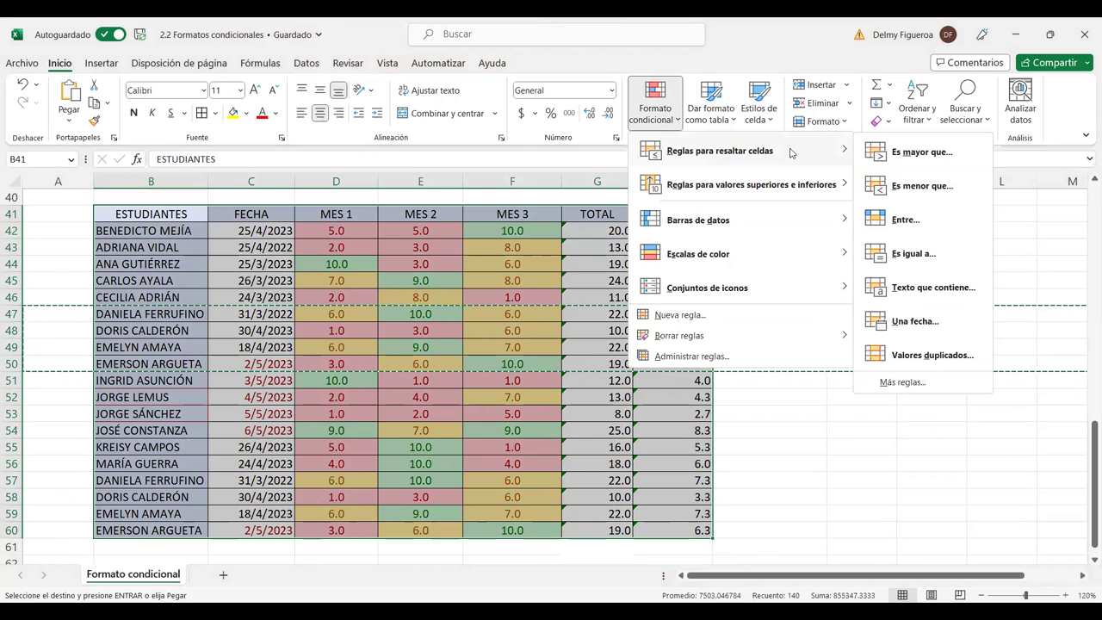
click(932, 355)
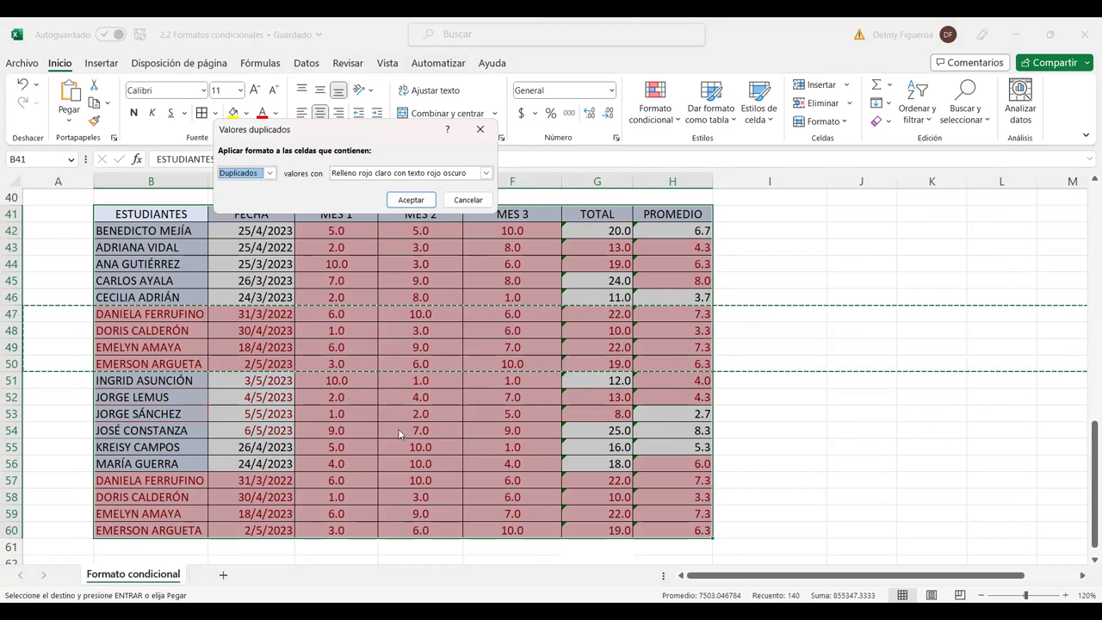
click(463, 201)
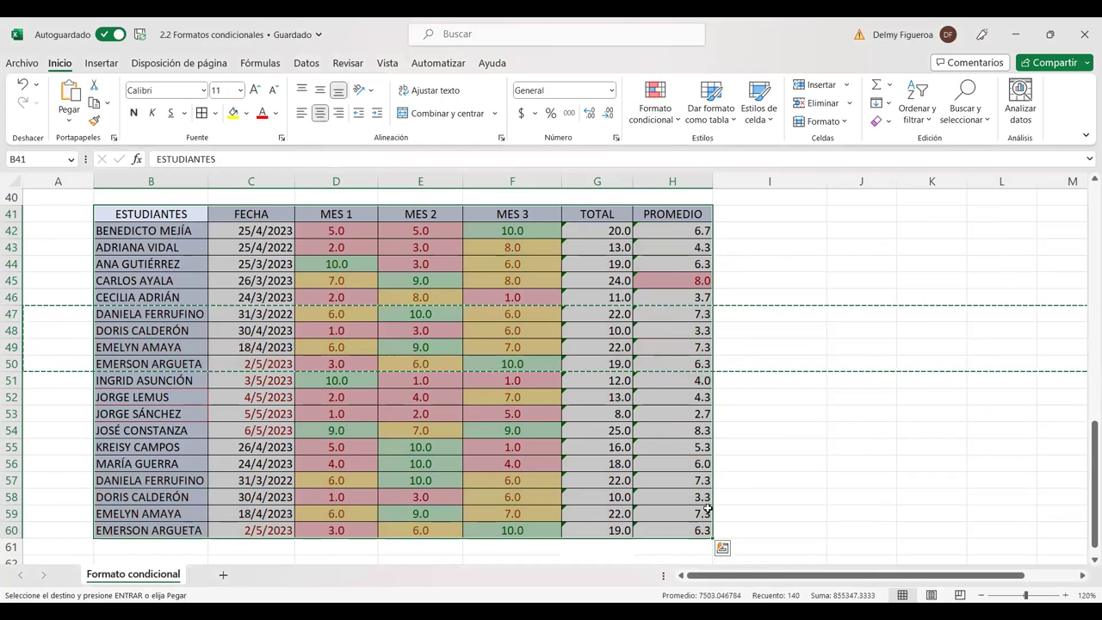
Step: Clear the conditional formatting rules from the selected table cells
click(680, 123)
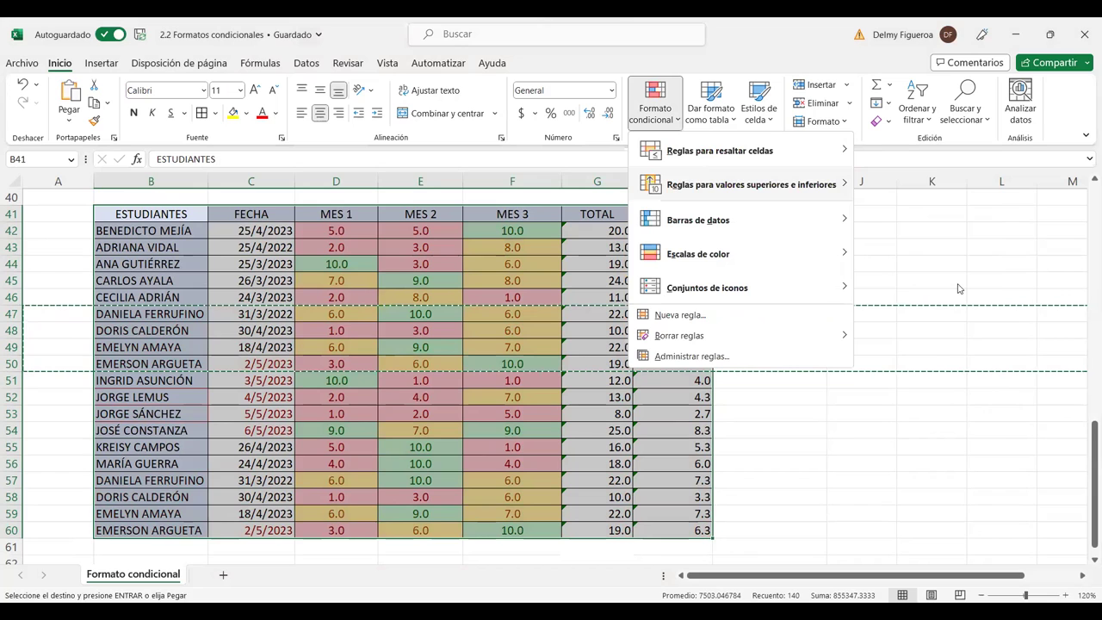
mouse_move(739, 337)
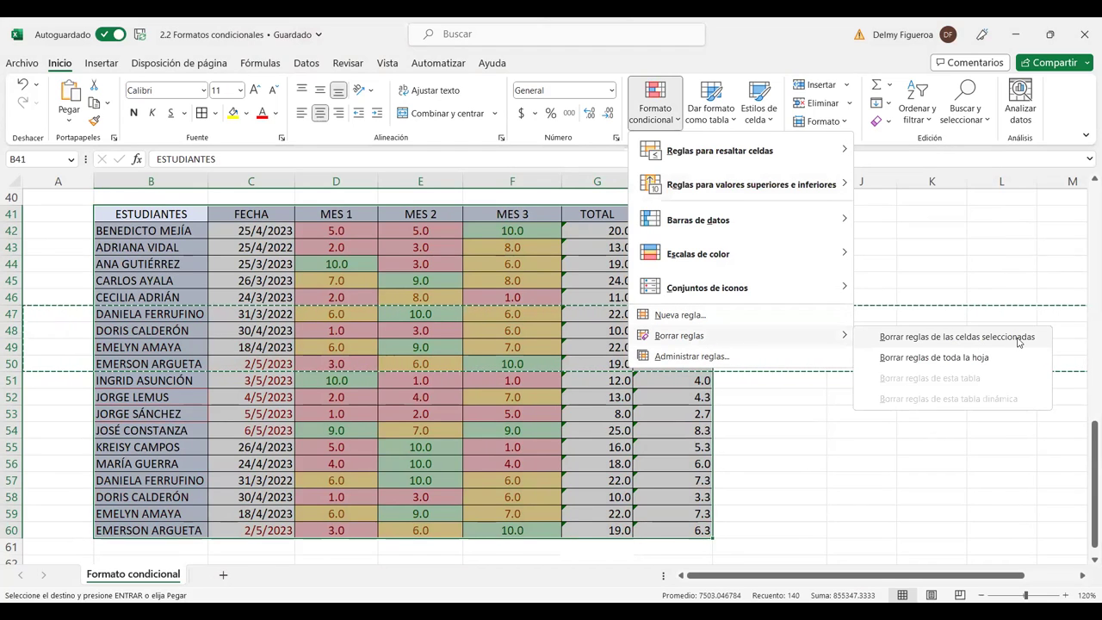
click(1018, 338)
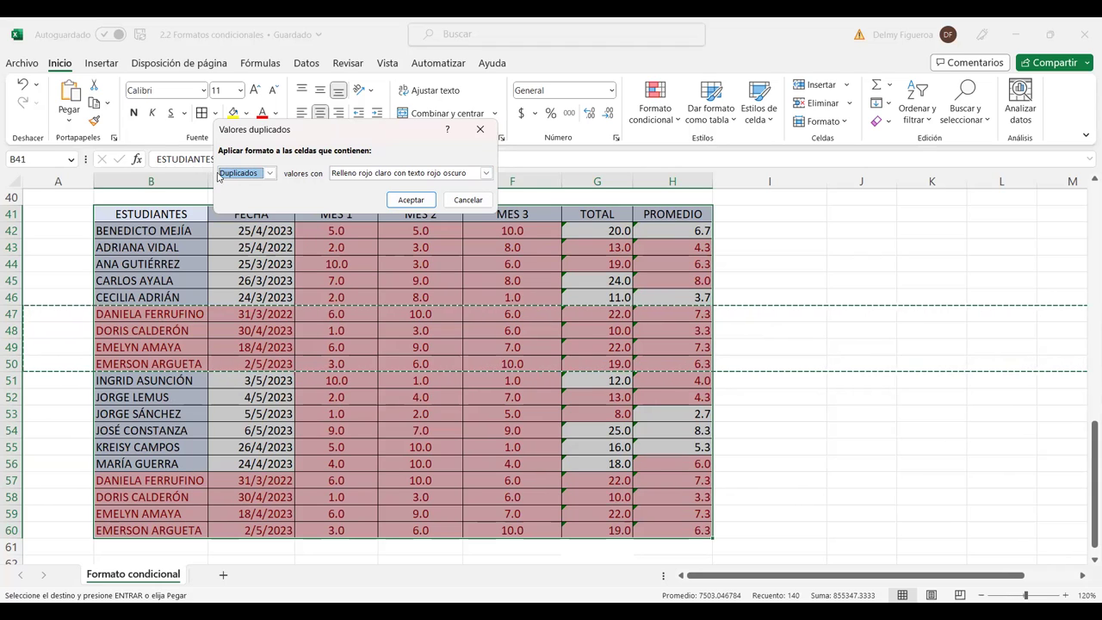
Step: Preview Únicos in the Duplicate Values rule, then cancel it
click(270, 176)
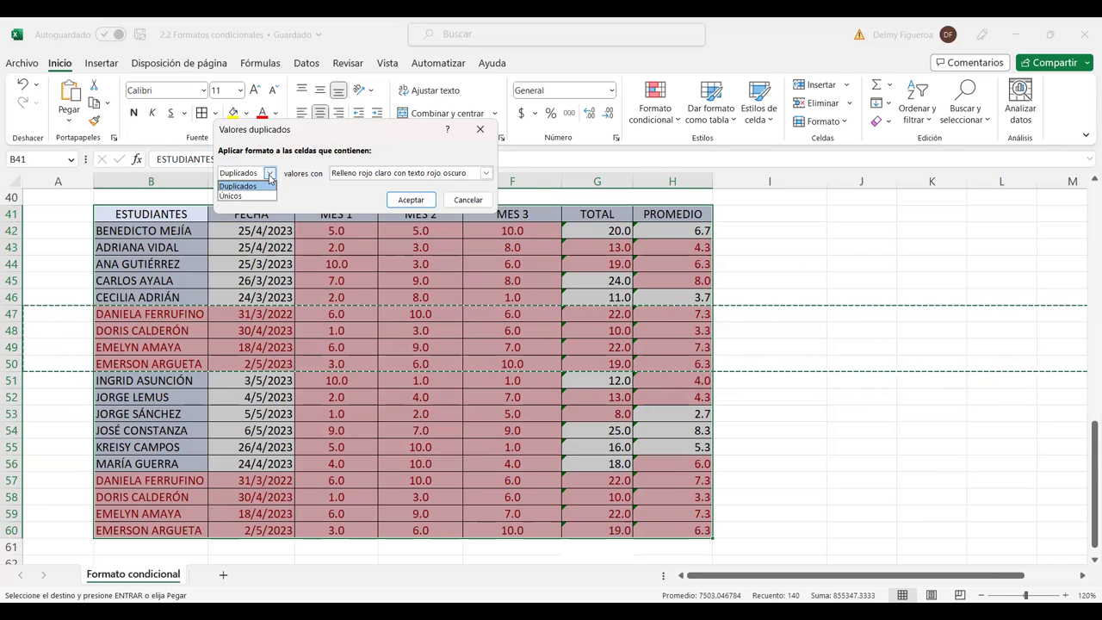
click(250, 195)
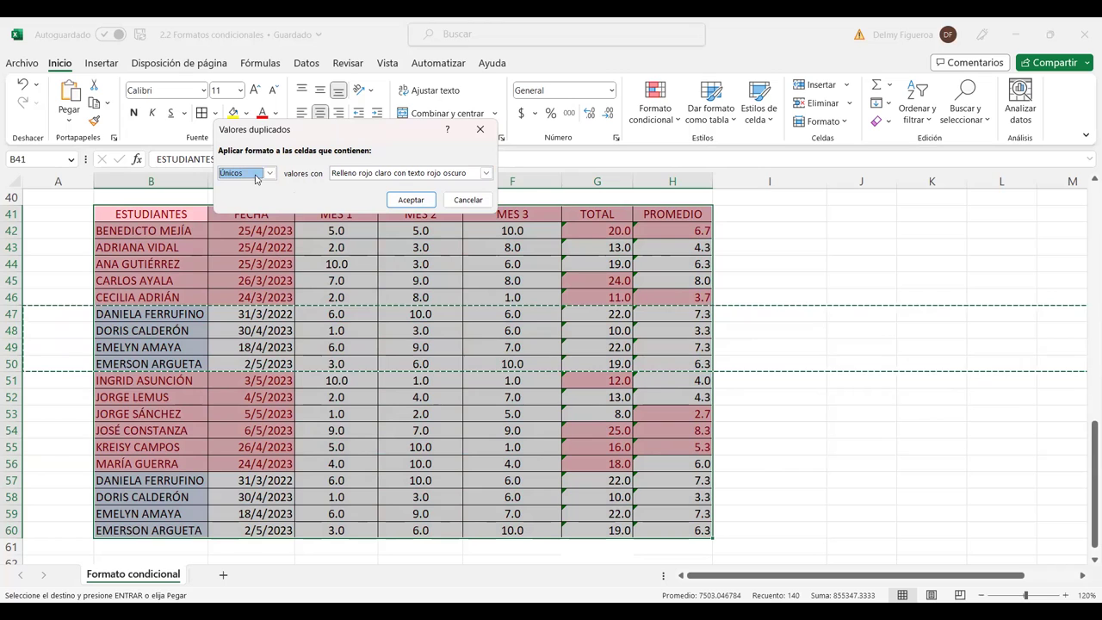
click(468, 202)
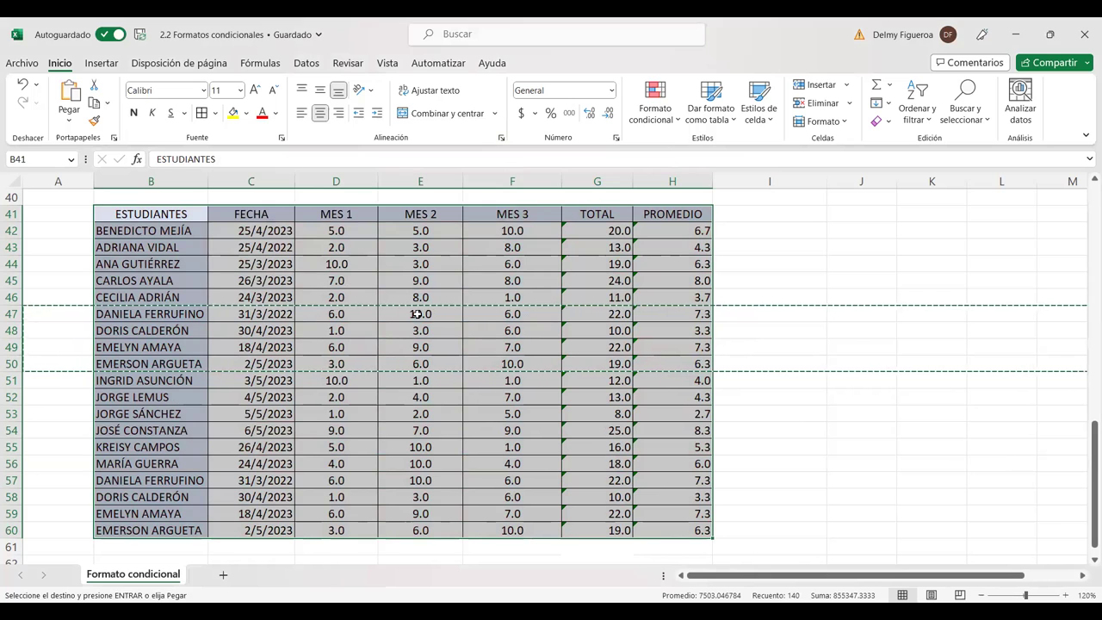
Step: Select the MES 1 scores D42:D60 and start a 10 superiores rule
click(597, 331)
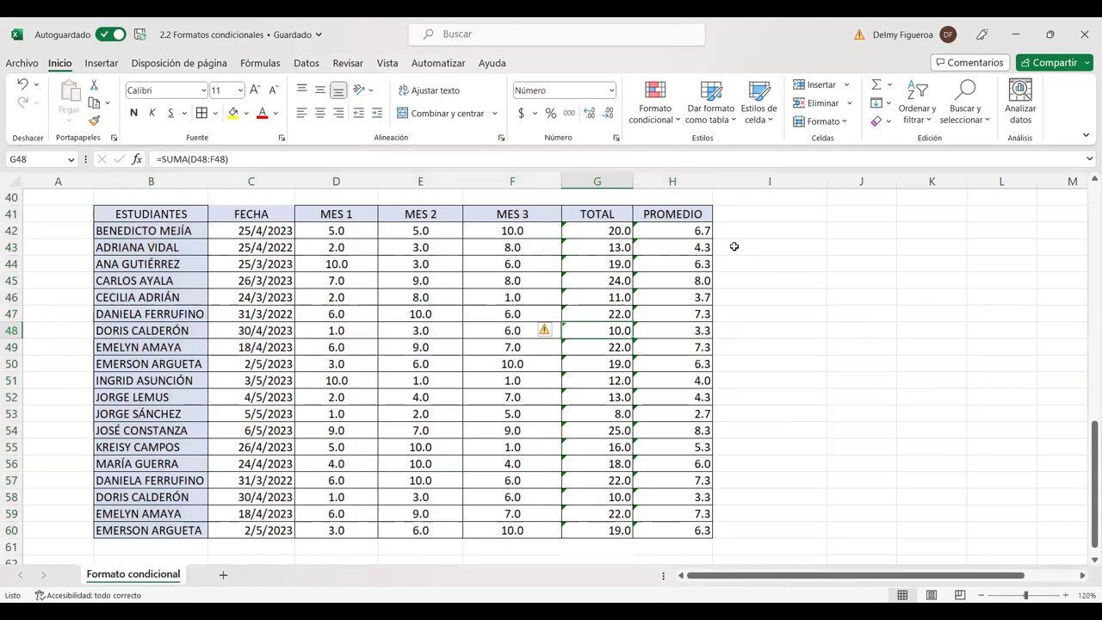
click(662, 114)
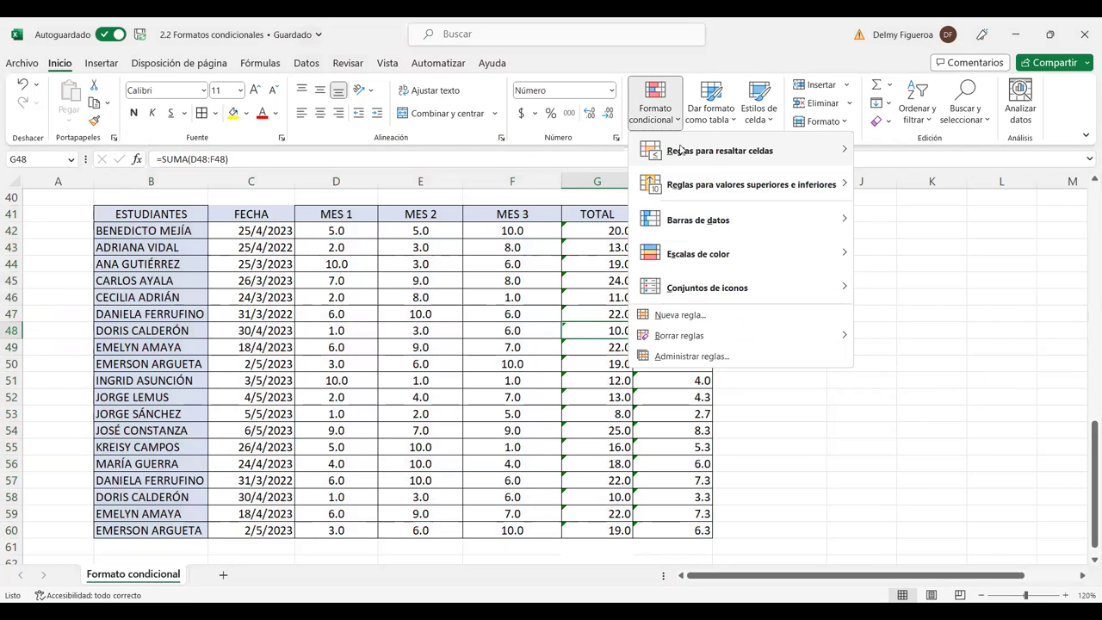
mouse_move(680, 151)
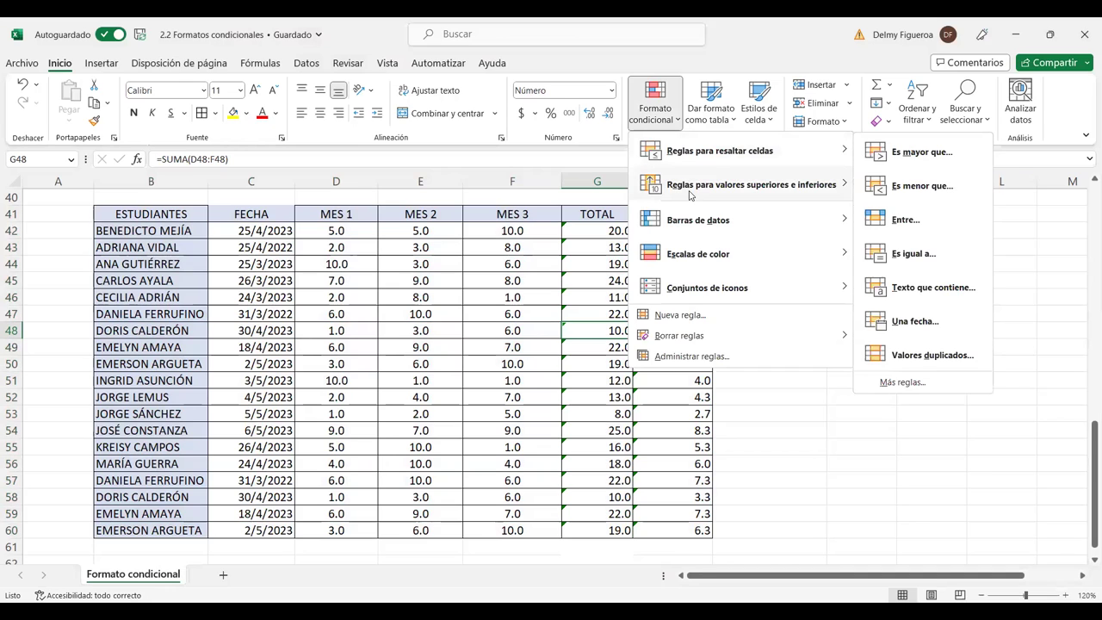
mouse_move(693, 193)
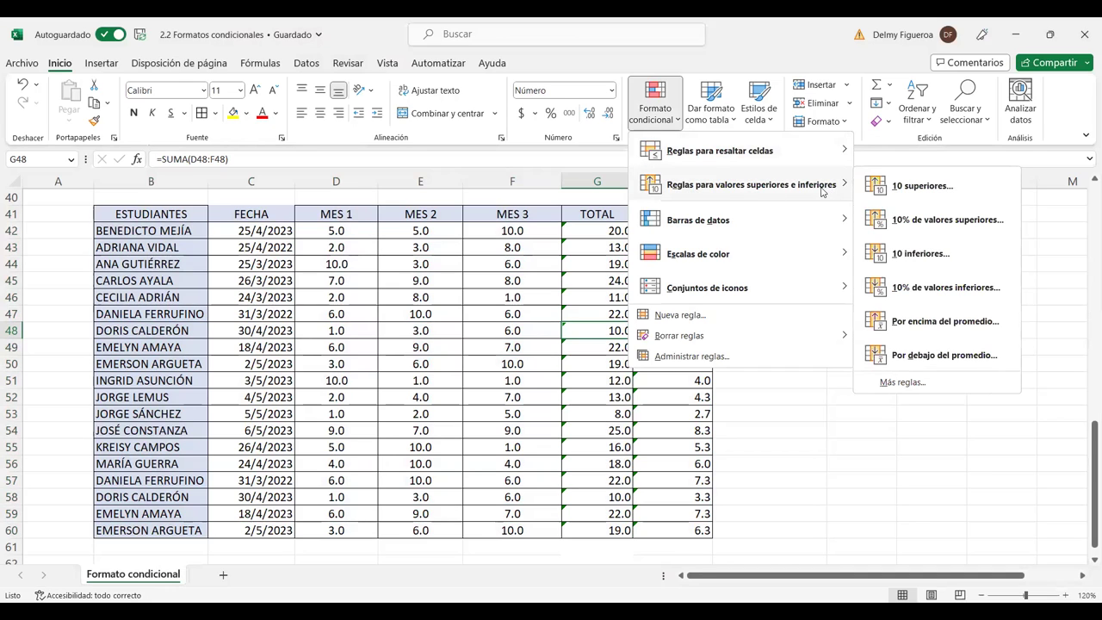
click(352, 228)
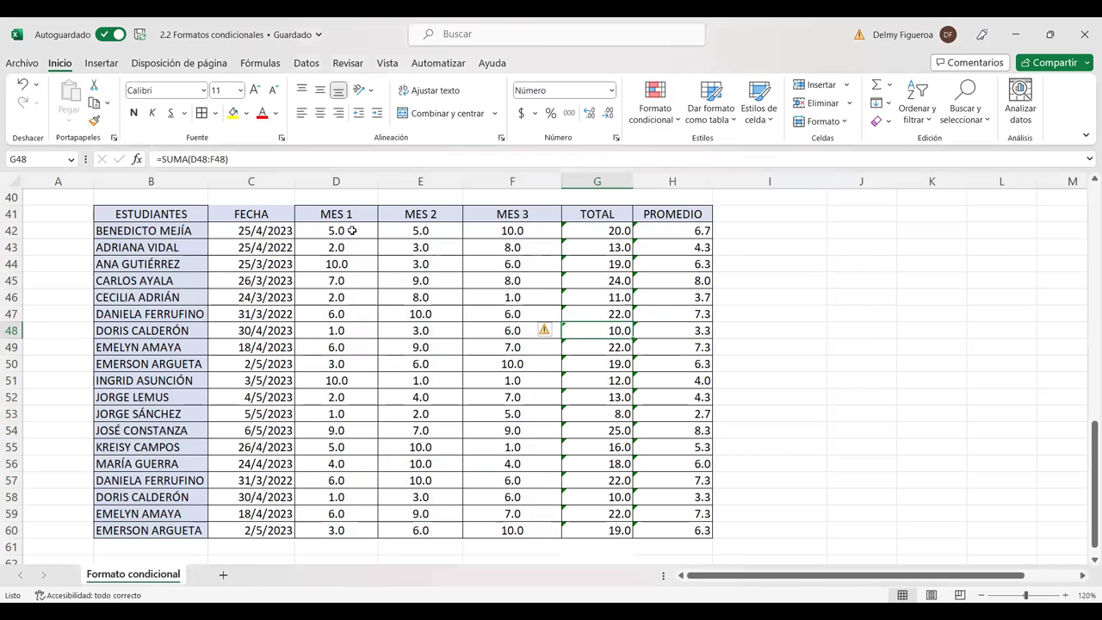
drag(352, 228, 351, 525)
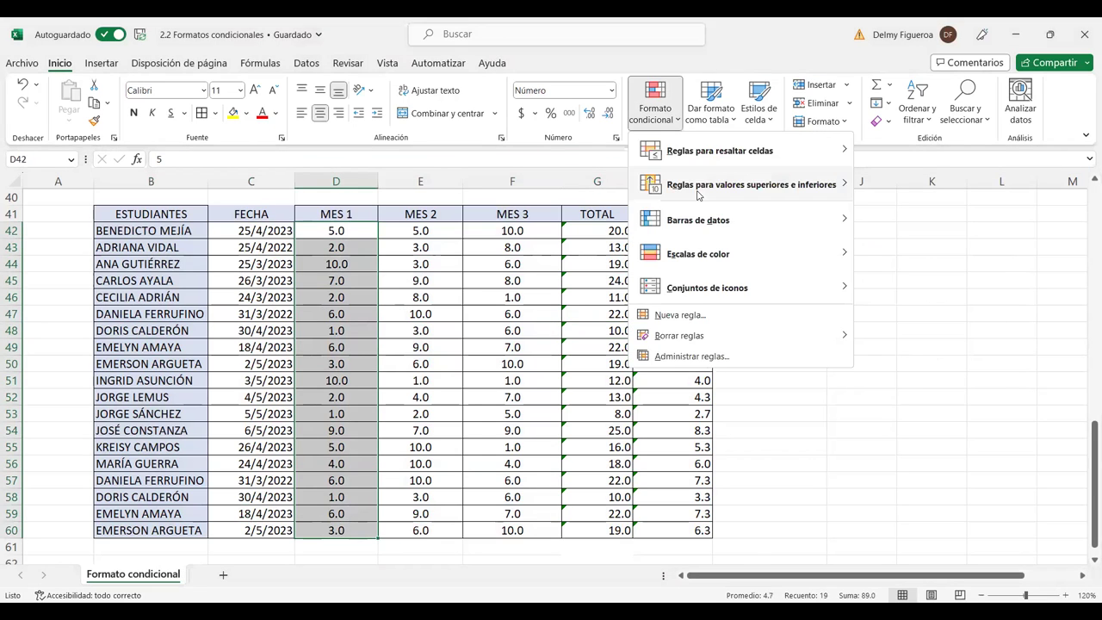
mouse_move(698, 195)
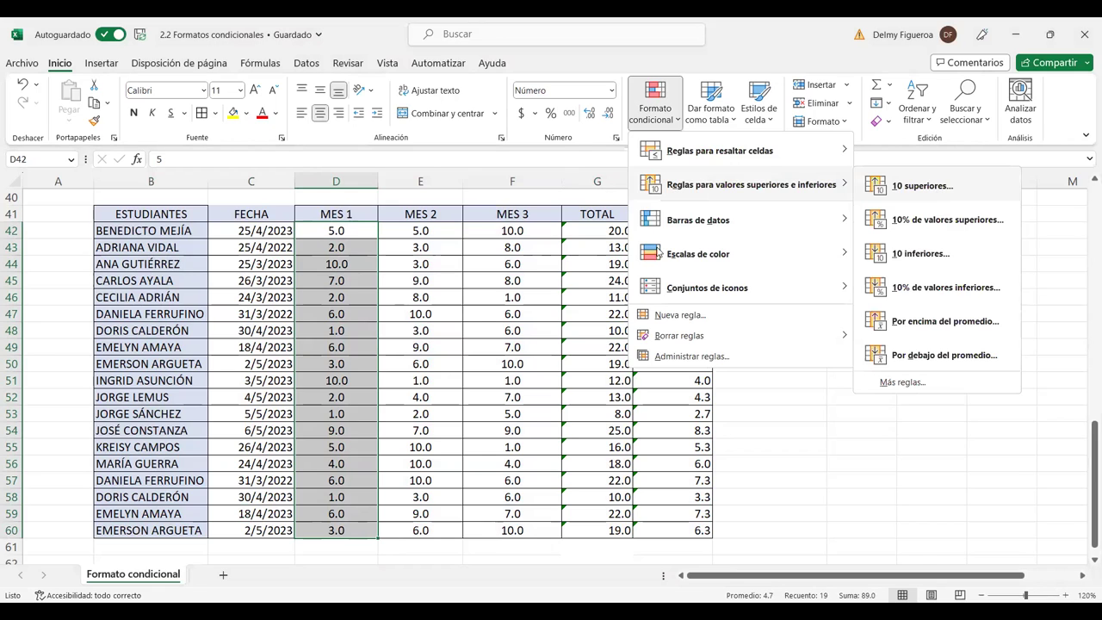
click(921, 185)
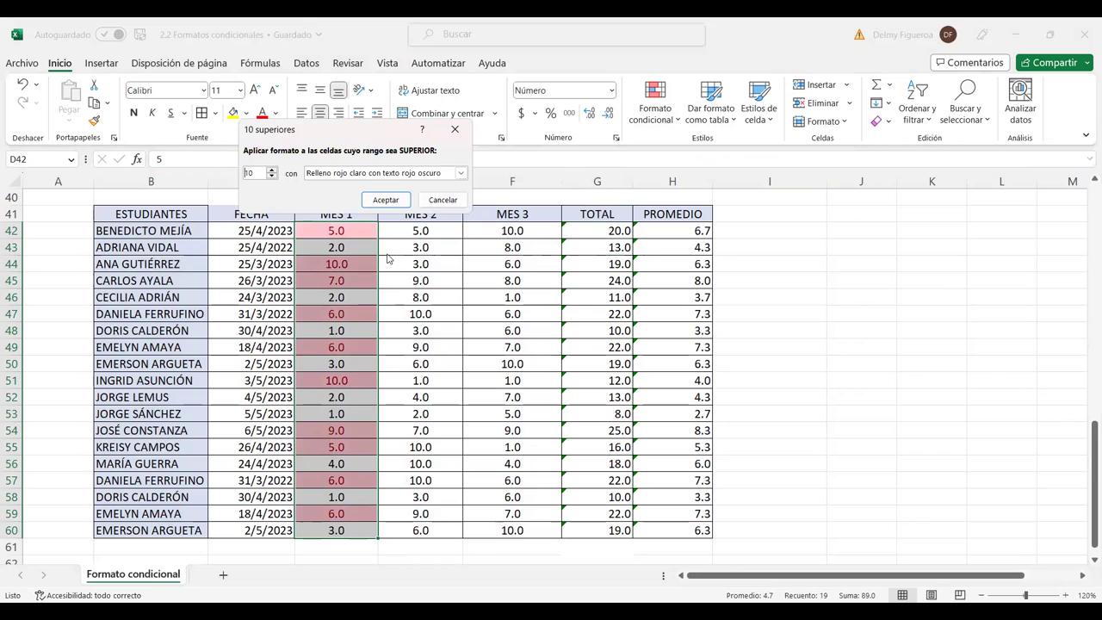
Step: Give the top 10 rule a custom format with purple font colour
click(461, 173)
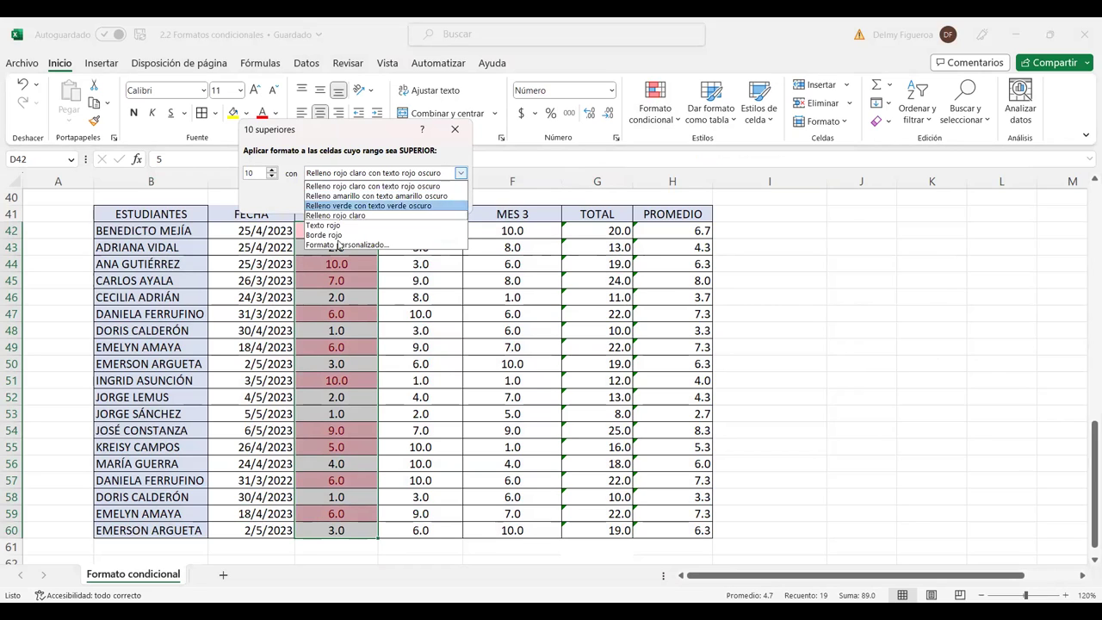
click(388, 246)
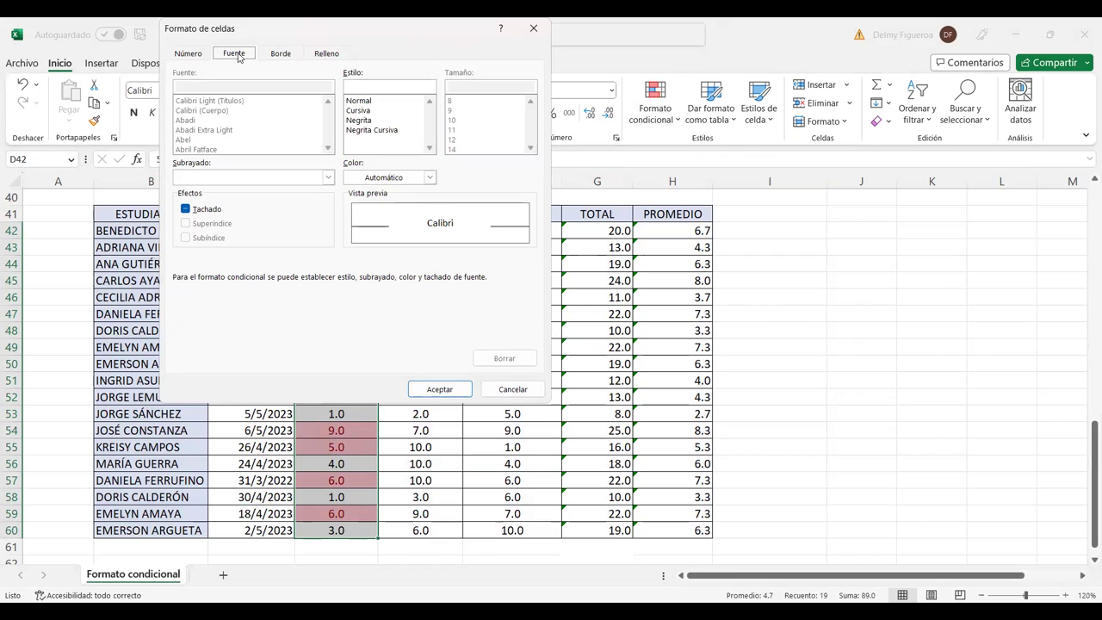
click(430, 178)
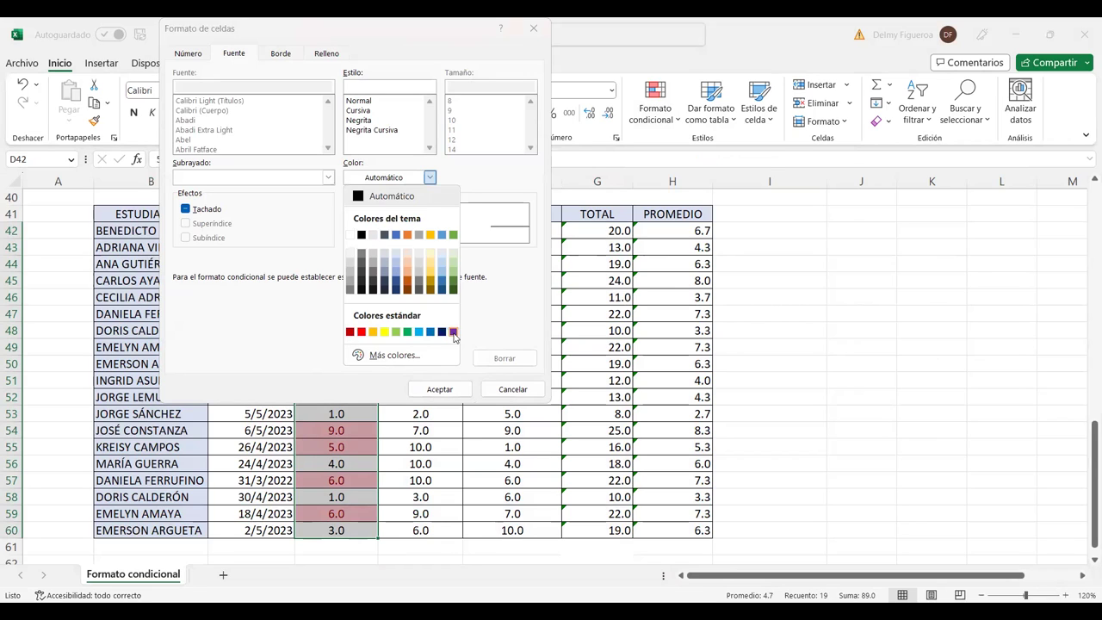
click(453, 332)
click(444, 390)
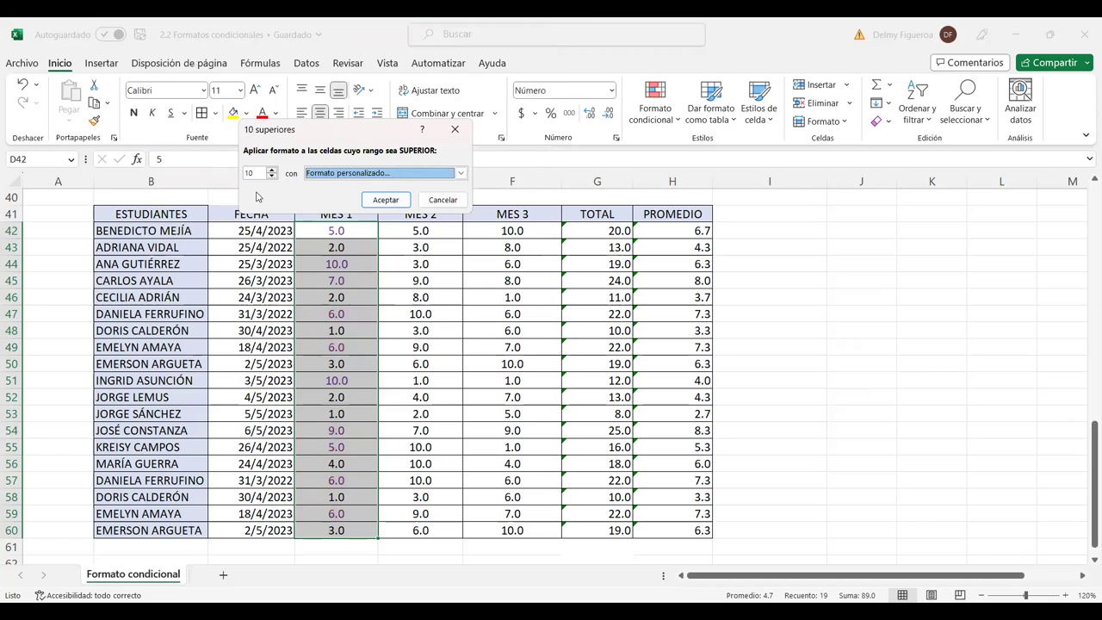
click(461, 173)
Step: Add Negrita to the purple custom format and apply the top 10 rule to D42:D60
click(370, 247)
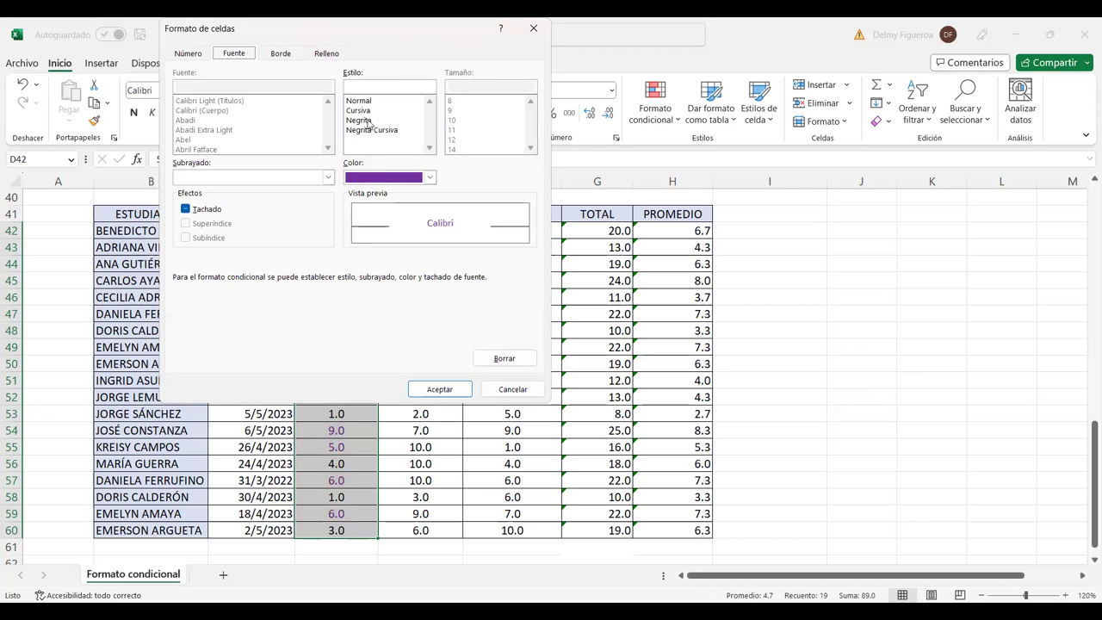
click(367, 121)
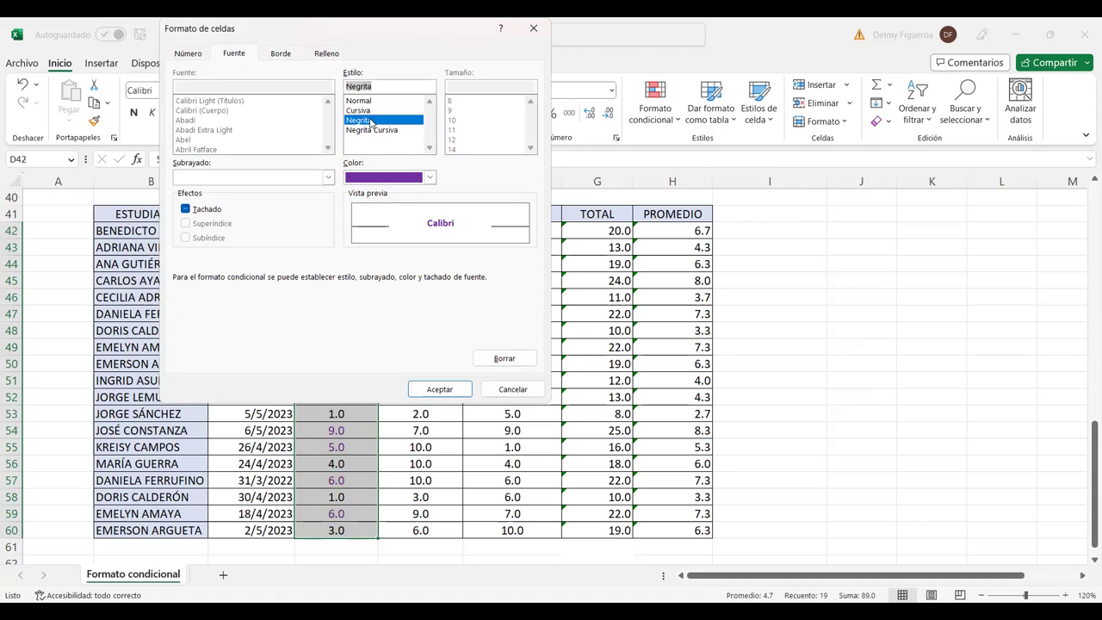
drag(231, 30, 378, 147)
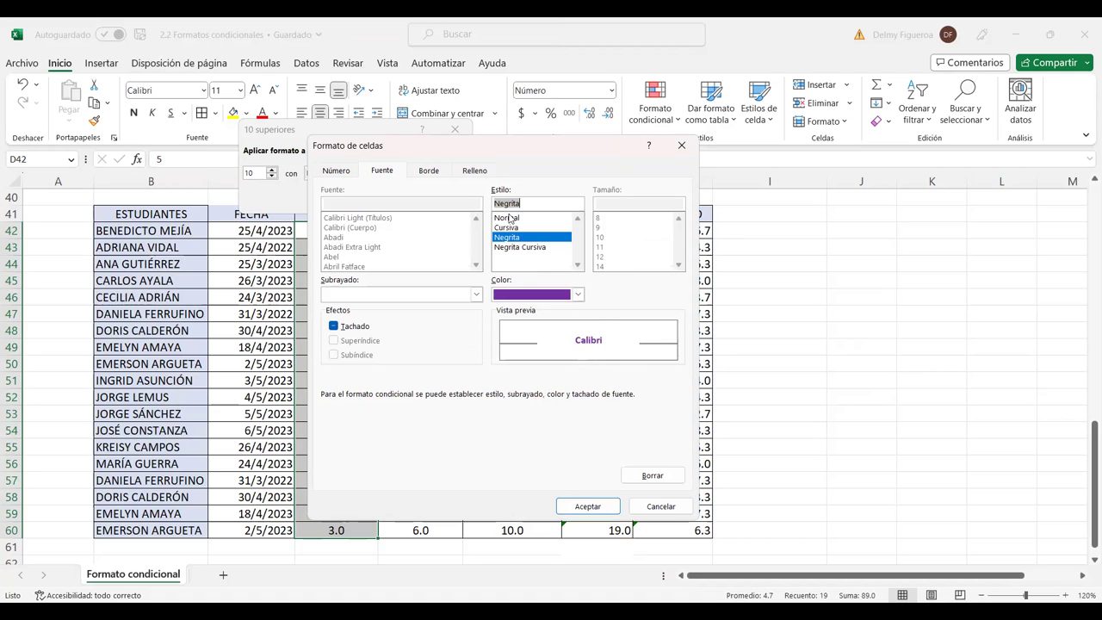
click(599, 508)
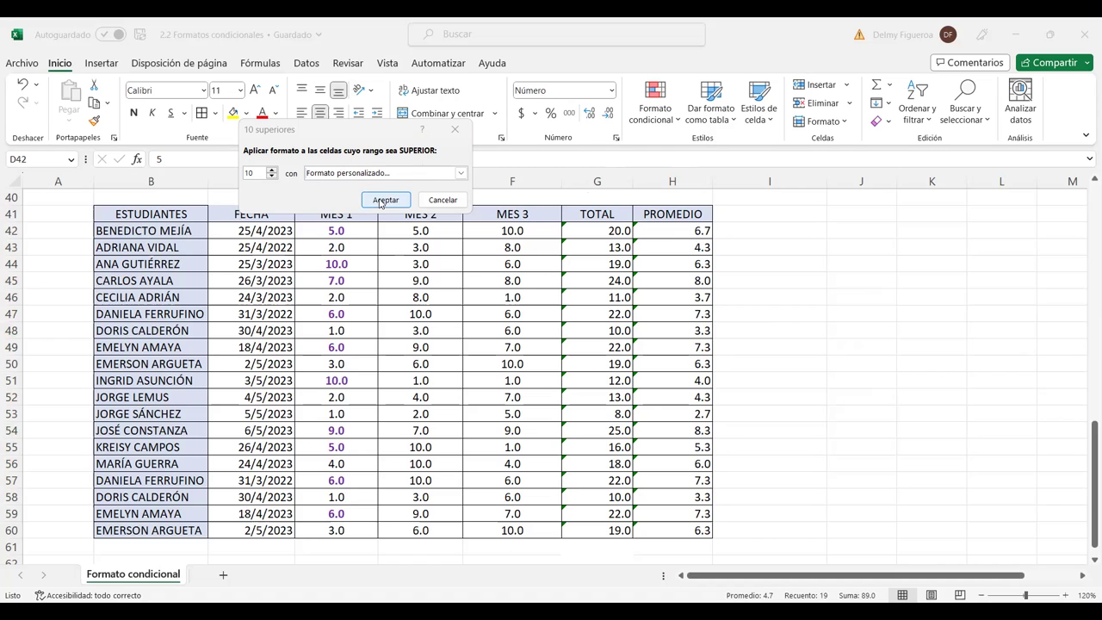
click(380, 201)
Step: Select the MES 2 scores E42:E60 and start a 10% de valores superiores rule
click(362, 246)
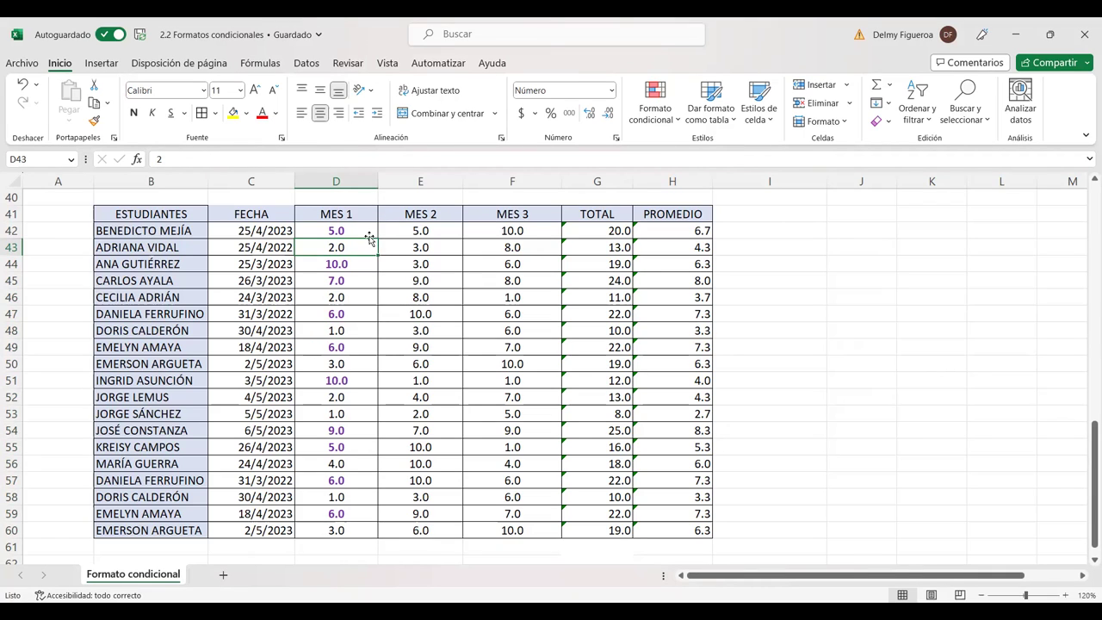
click(674, 117)
mouse_move(674, 153)
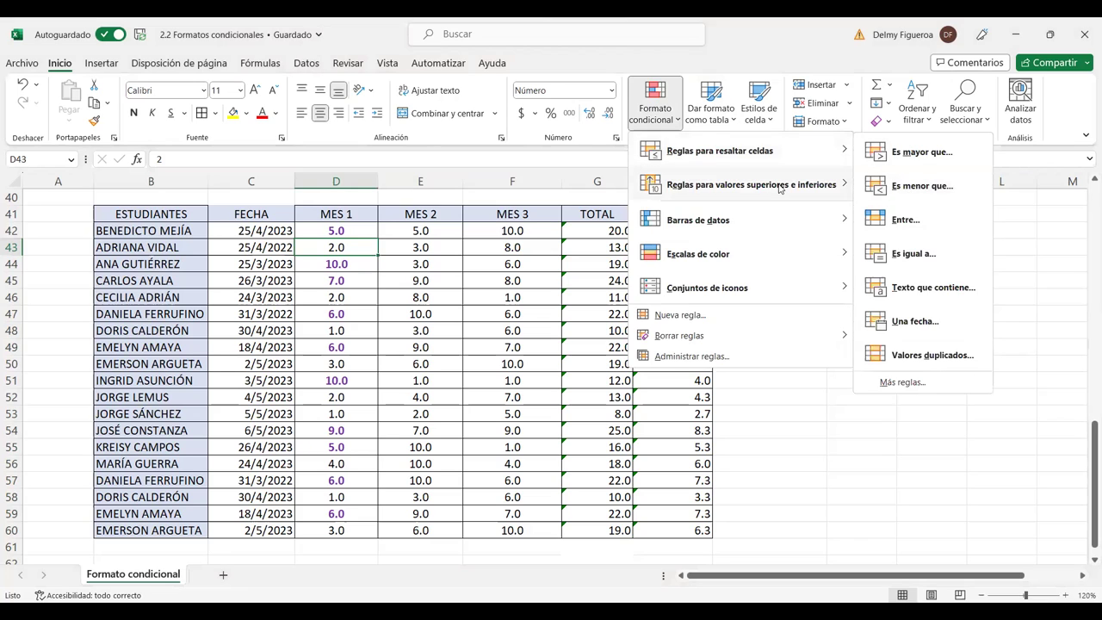
mouse_move(779, 189)
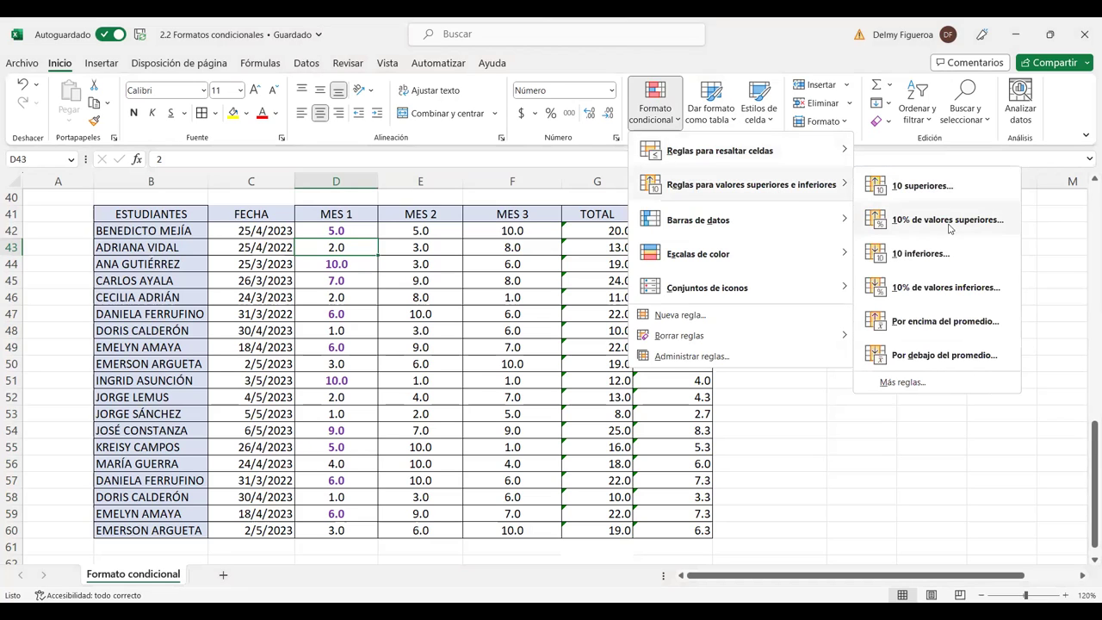
click(341, 229)
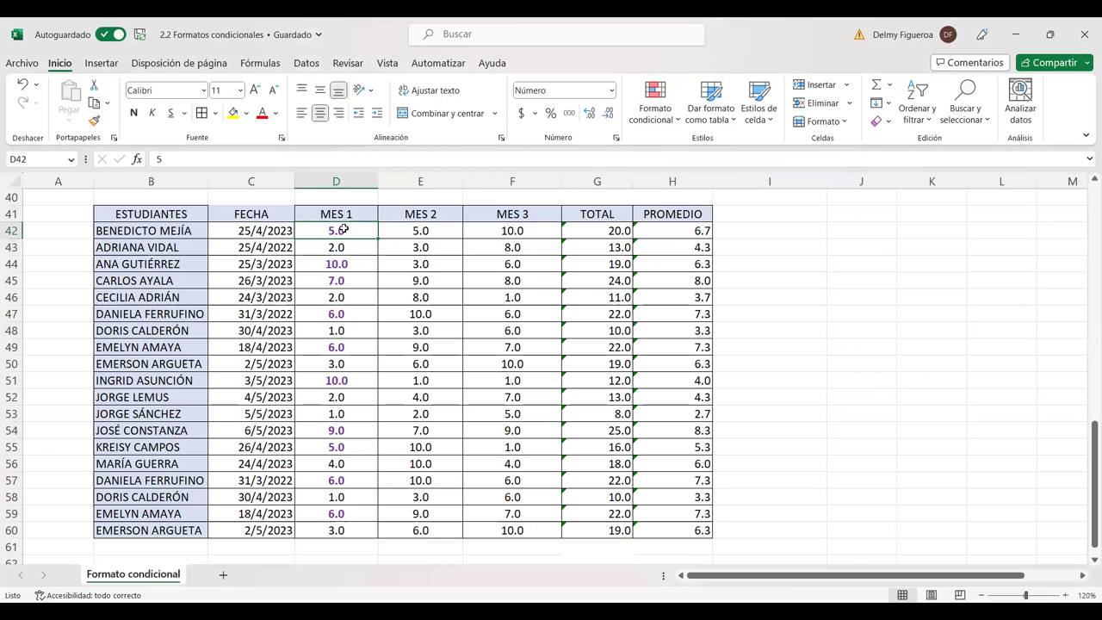
drag(422, 230, 401, 524)
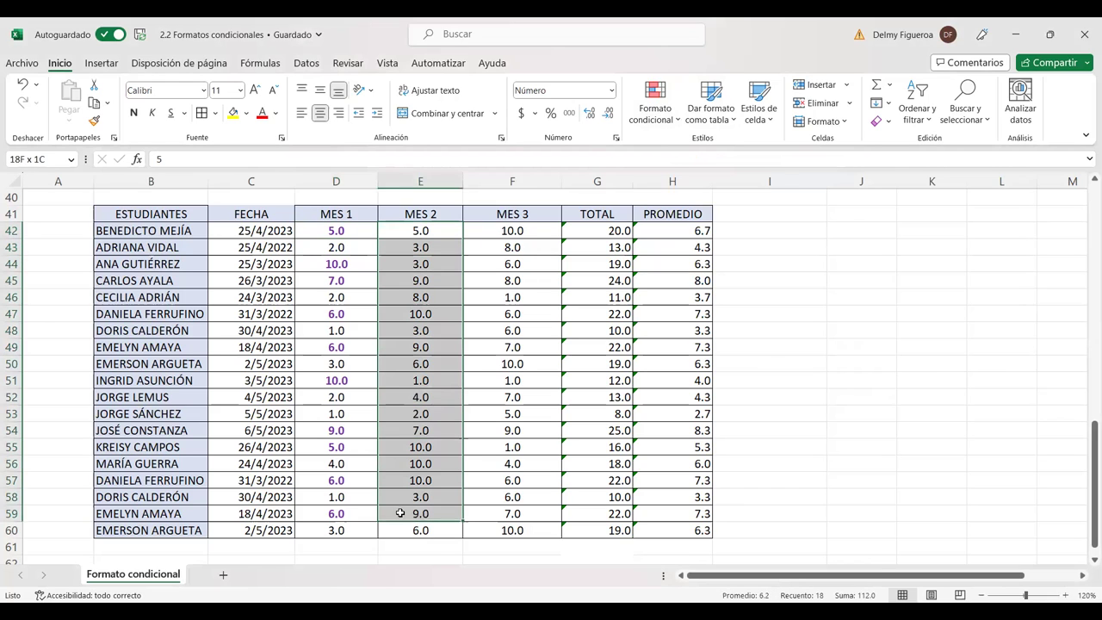
click(674, 118)
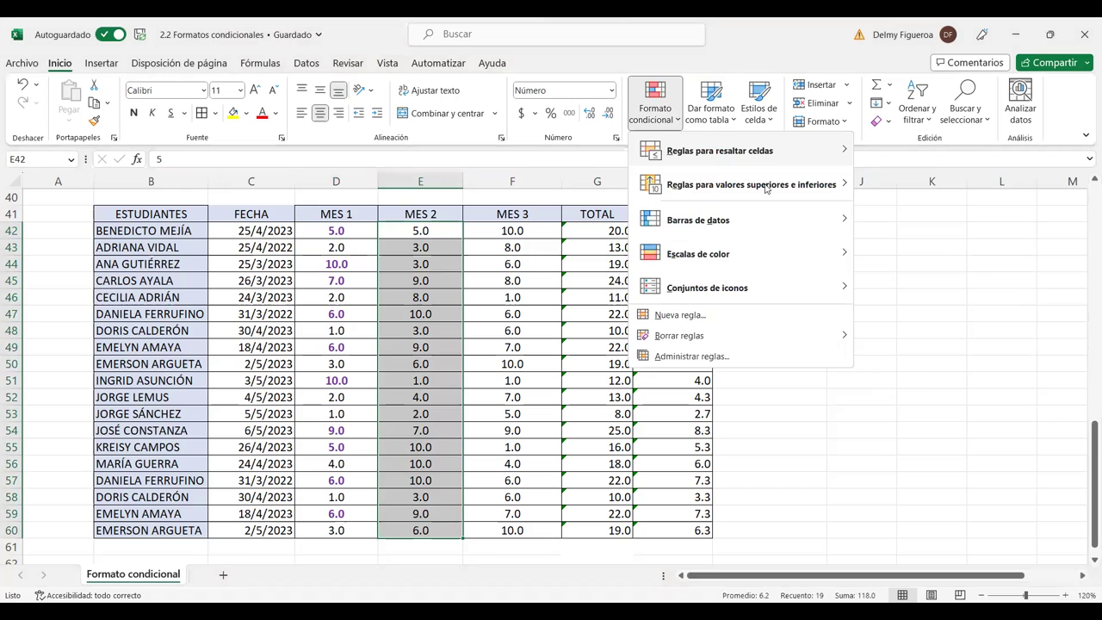
mouse_move(827, 186)
click(943, 222)
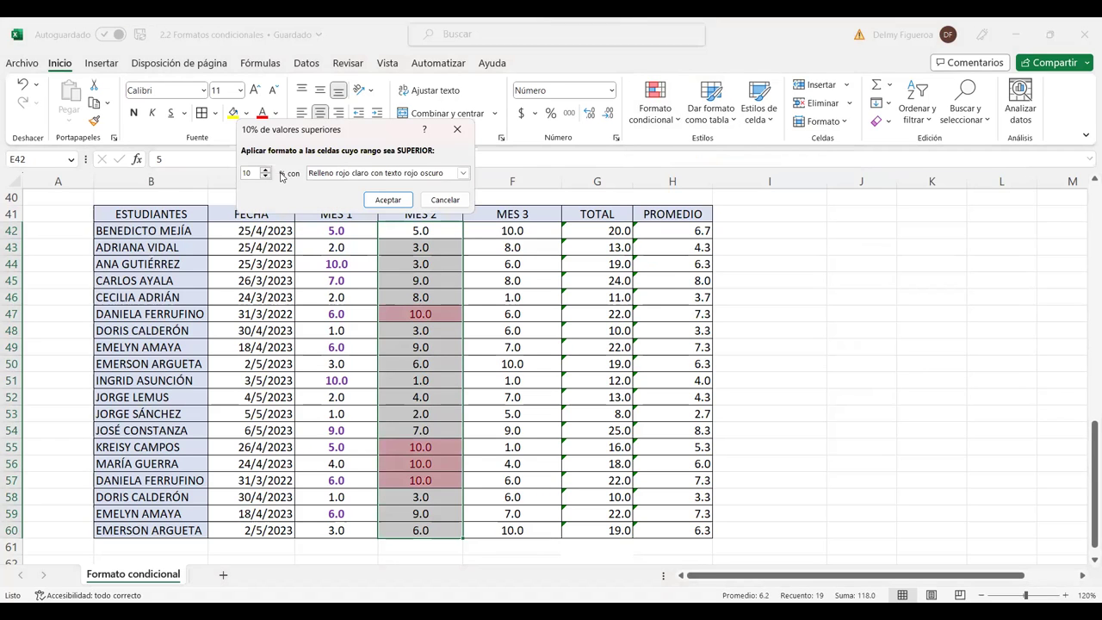
Step: Set a custom format with a blue Contorno border, chosen line style, for the top 10% values
click(384, 174)
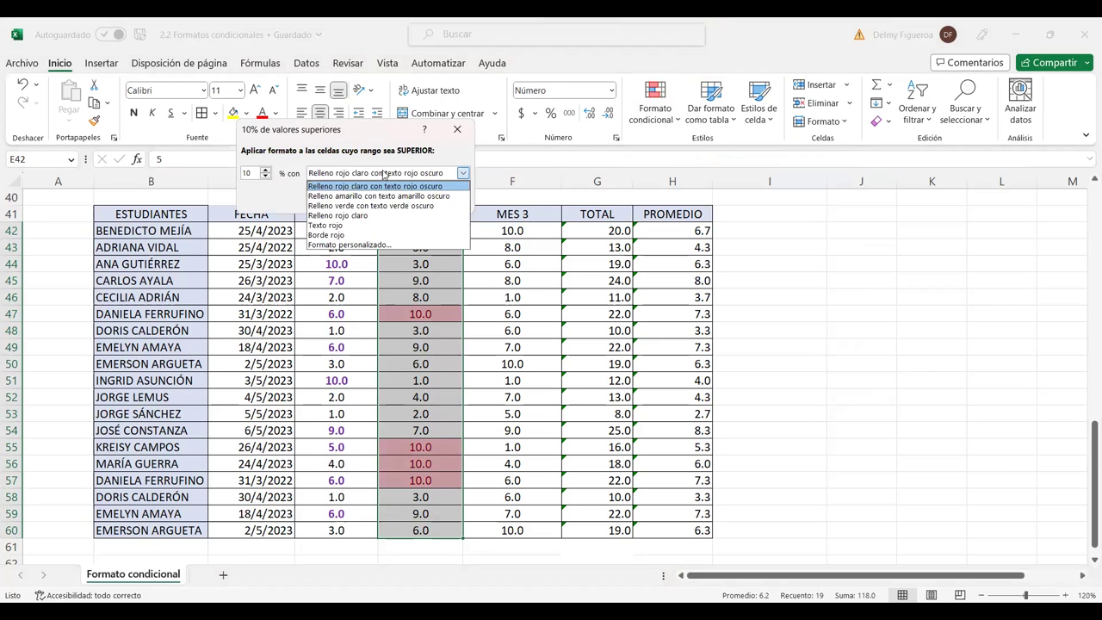
click(349, 246)
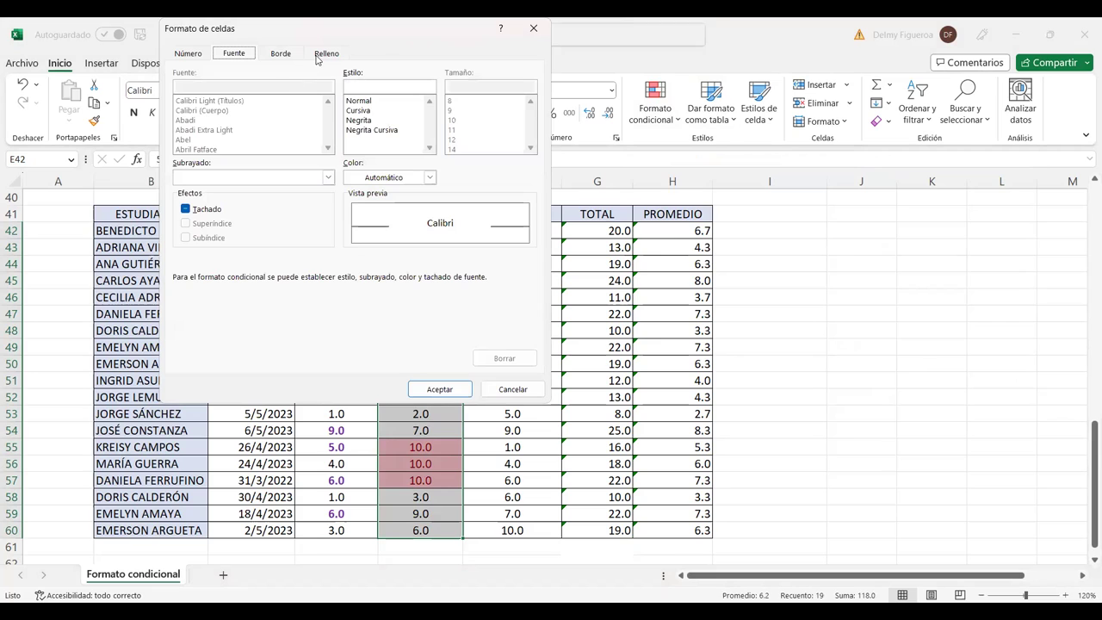
click(282, 54)
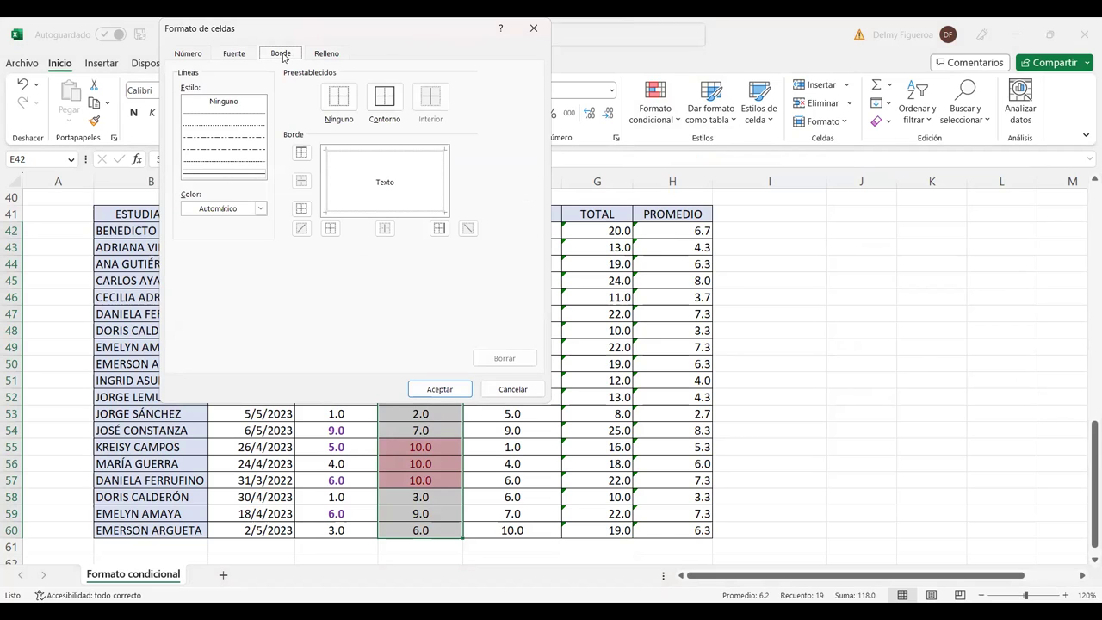
click(260, 209)
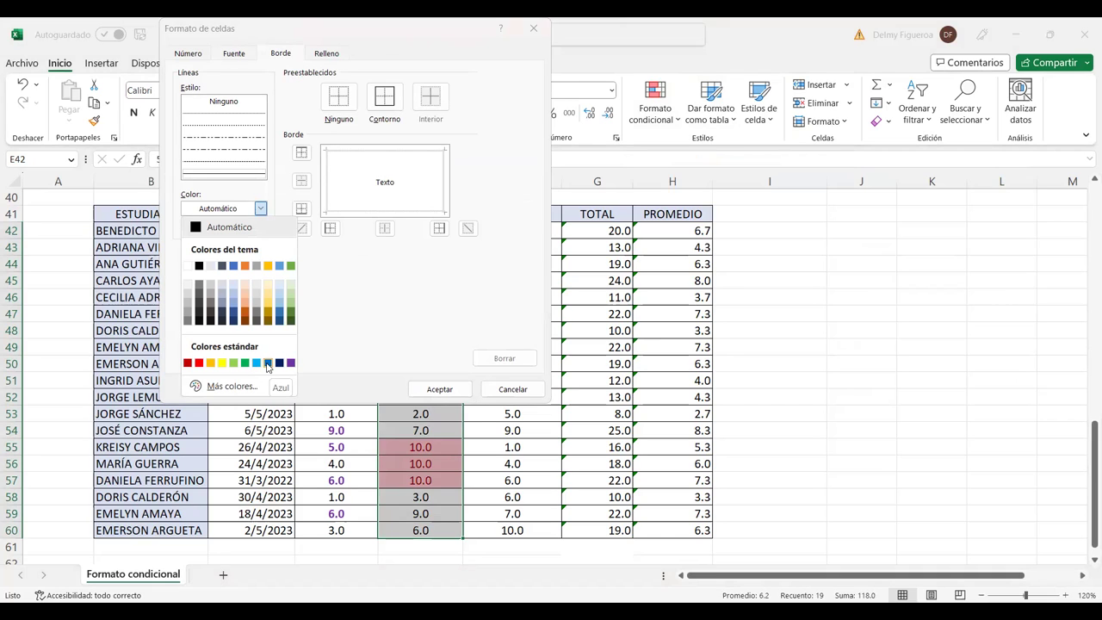
click(267, 363)
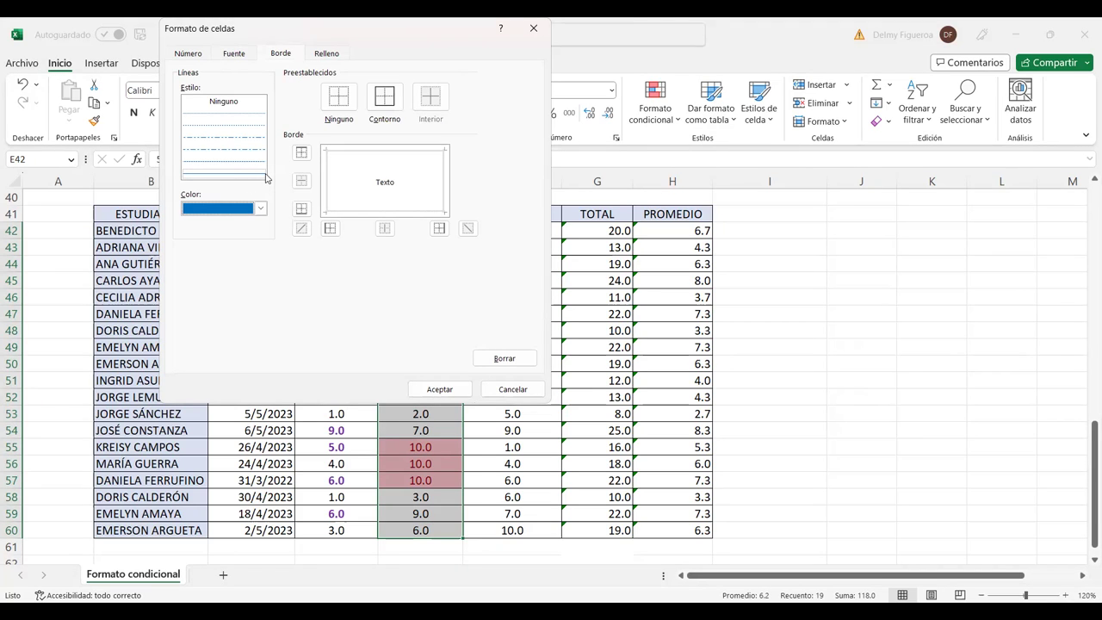
click(239, 177)
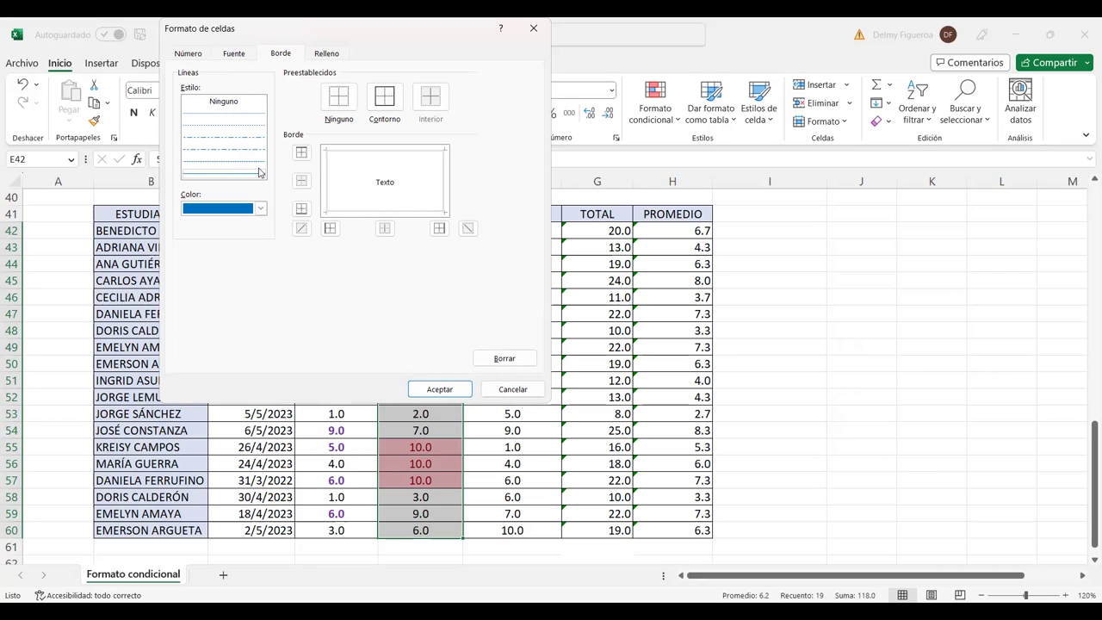
click(386, 98)
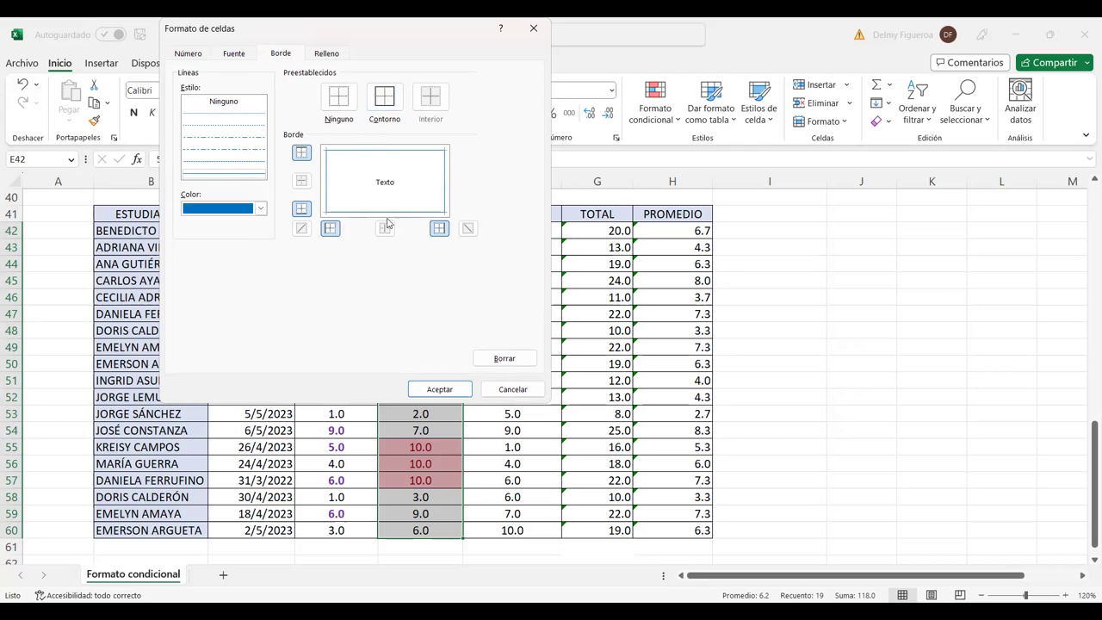
click(458, 390)
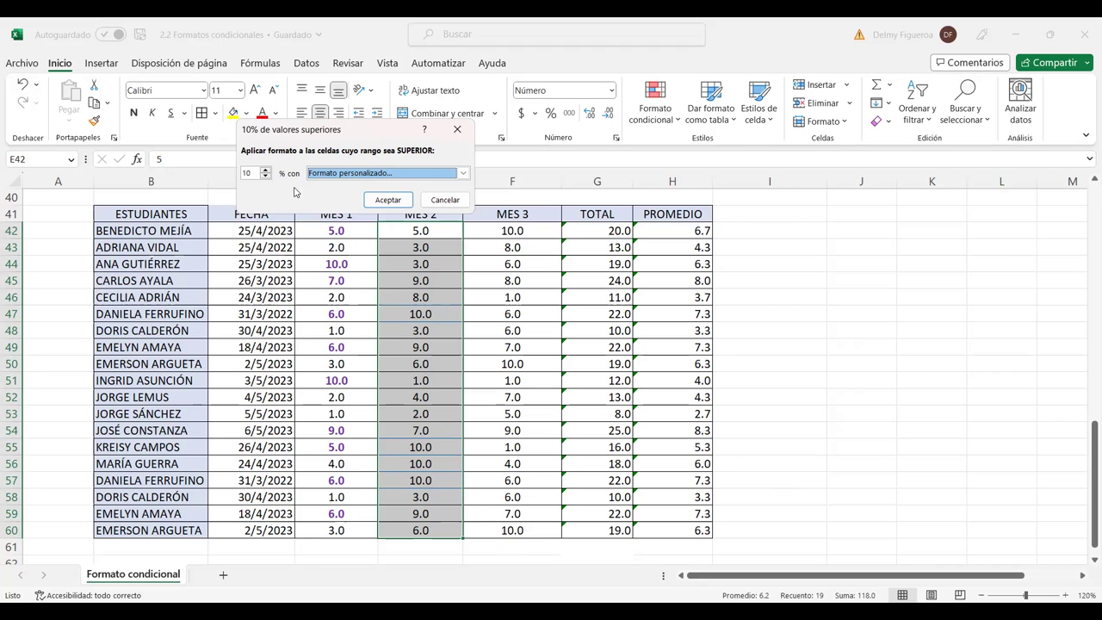
Step: Confirm the MES 2 top-10% rule and select the MES 3 scores F42:F60
click(397, 203)
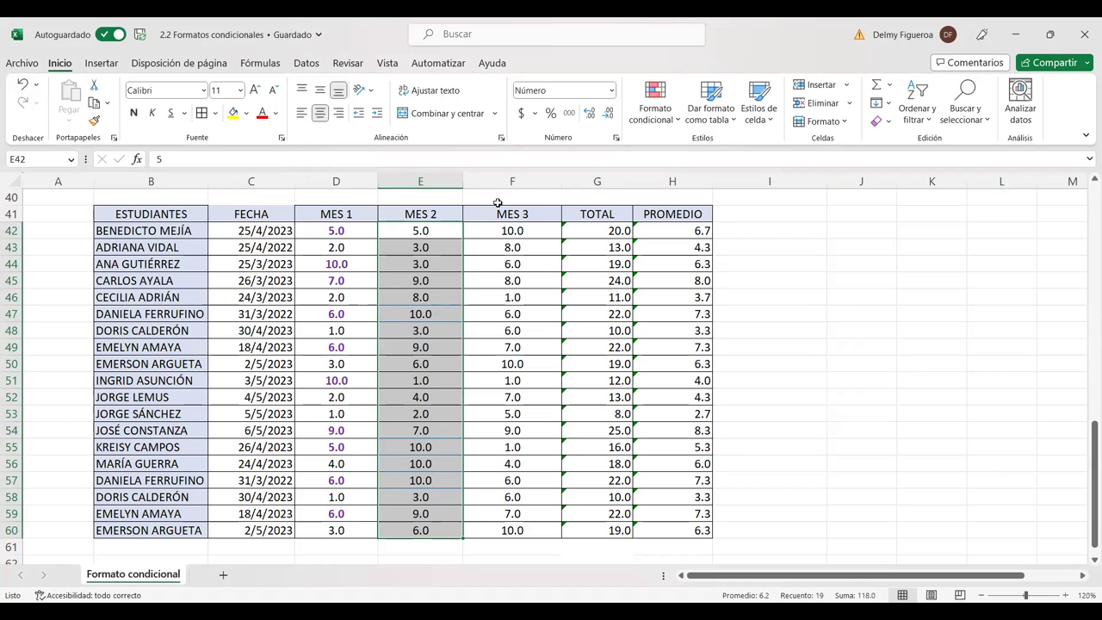
drag(520, 230, 513, 463)
drag(511, 508, 512, 530)
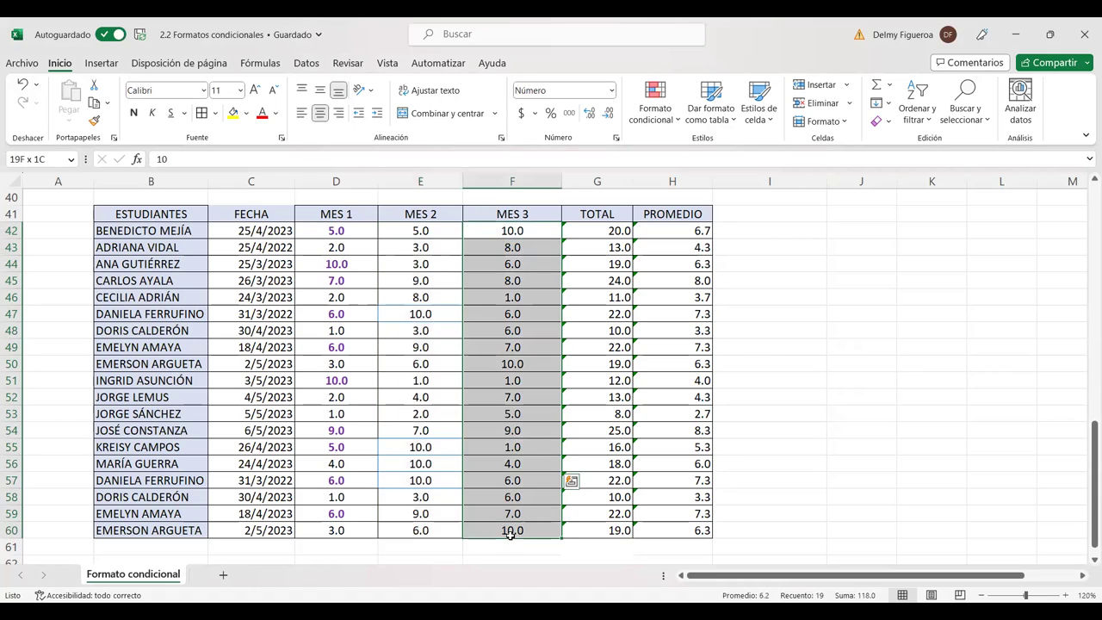
Step: Set up a bottom-5 values rule on MES 3 with a custom green fill
click(654, 107)
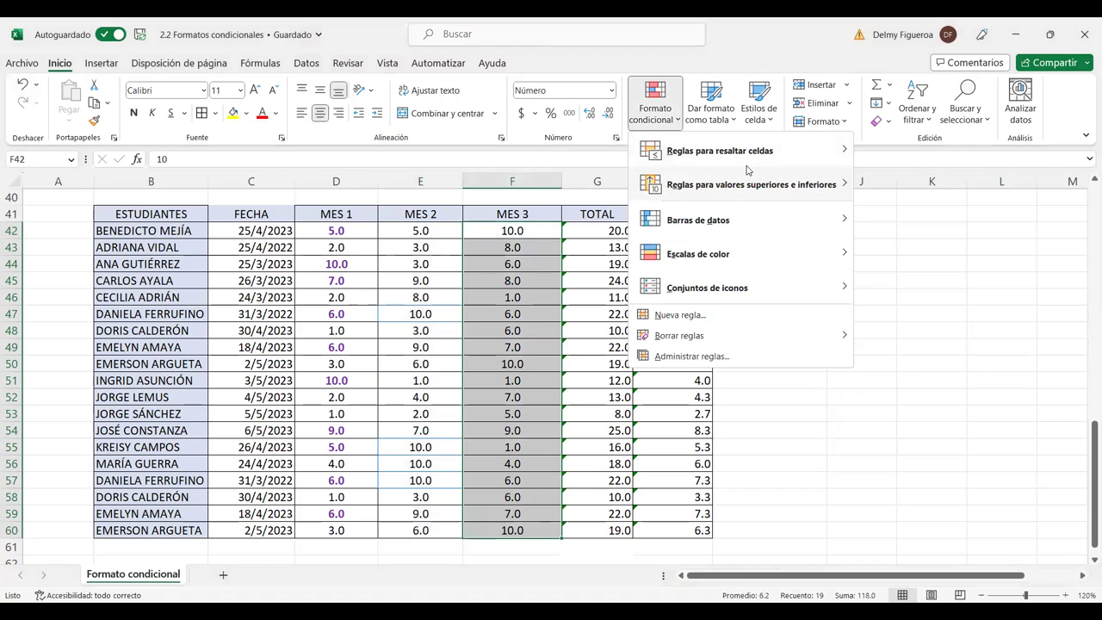
mouse_move(757, 184)
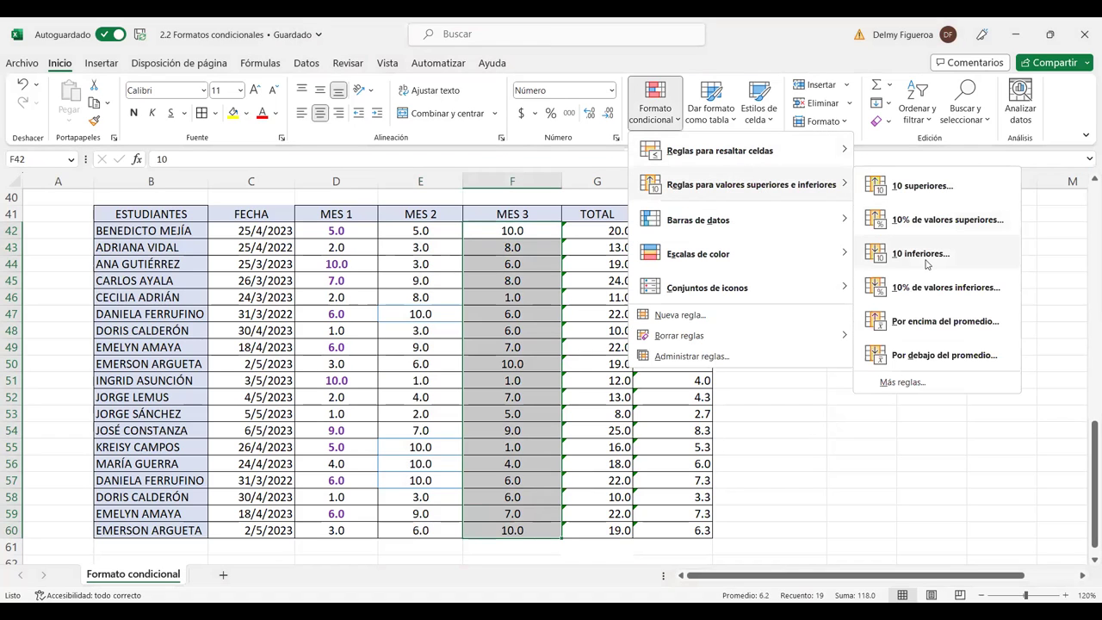
click(921, 253)
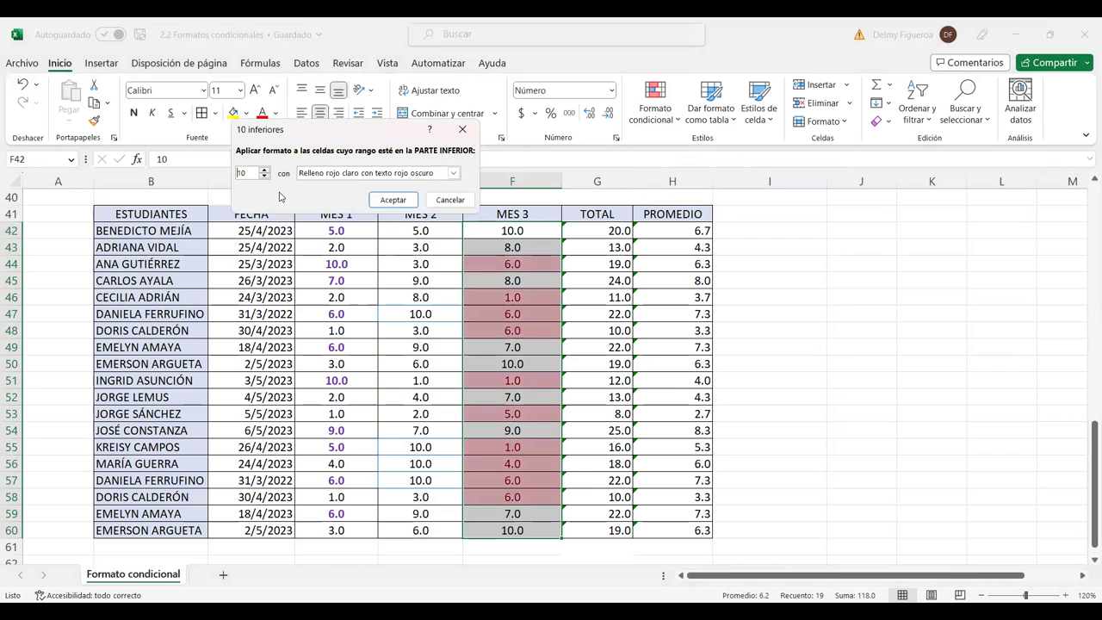
double_click(243, 173)
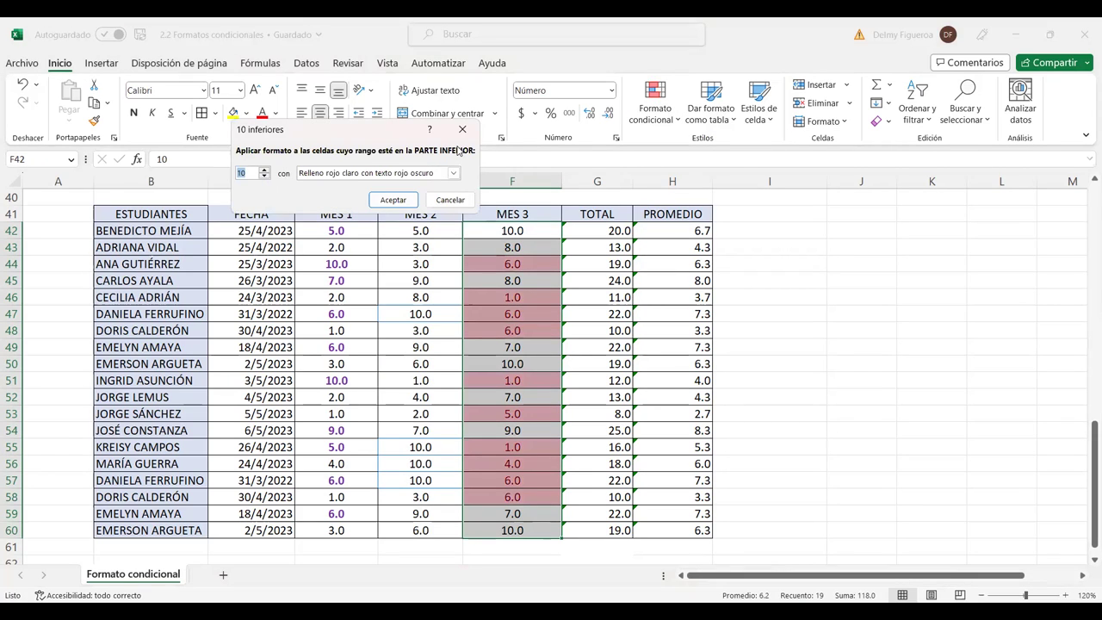
text(5)
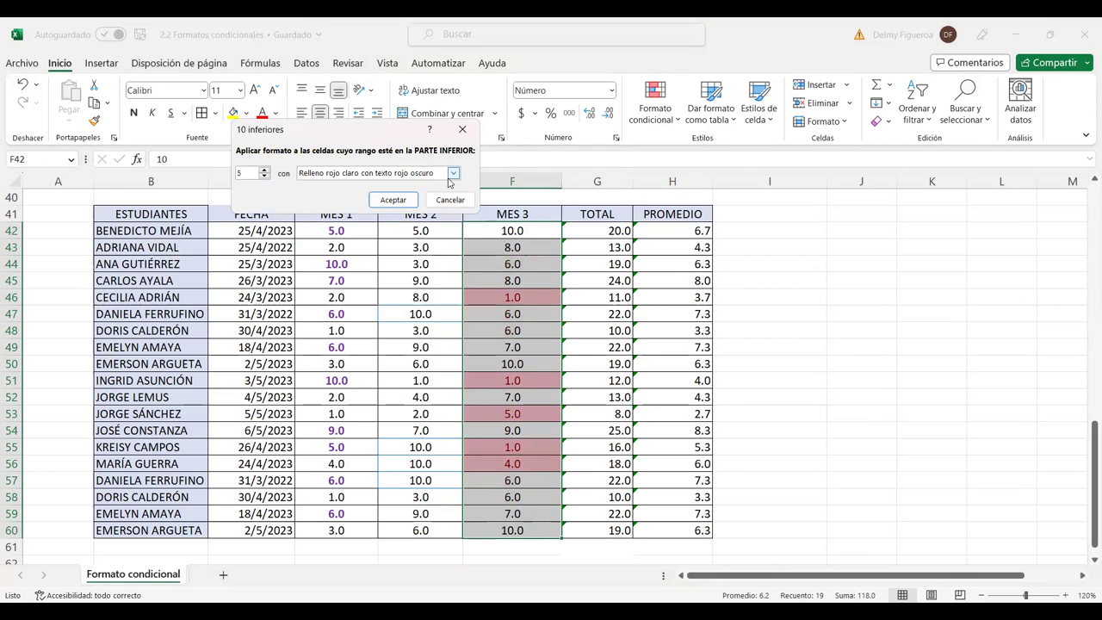
click(453, 173)
click(357, 245)
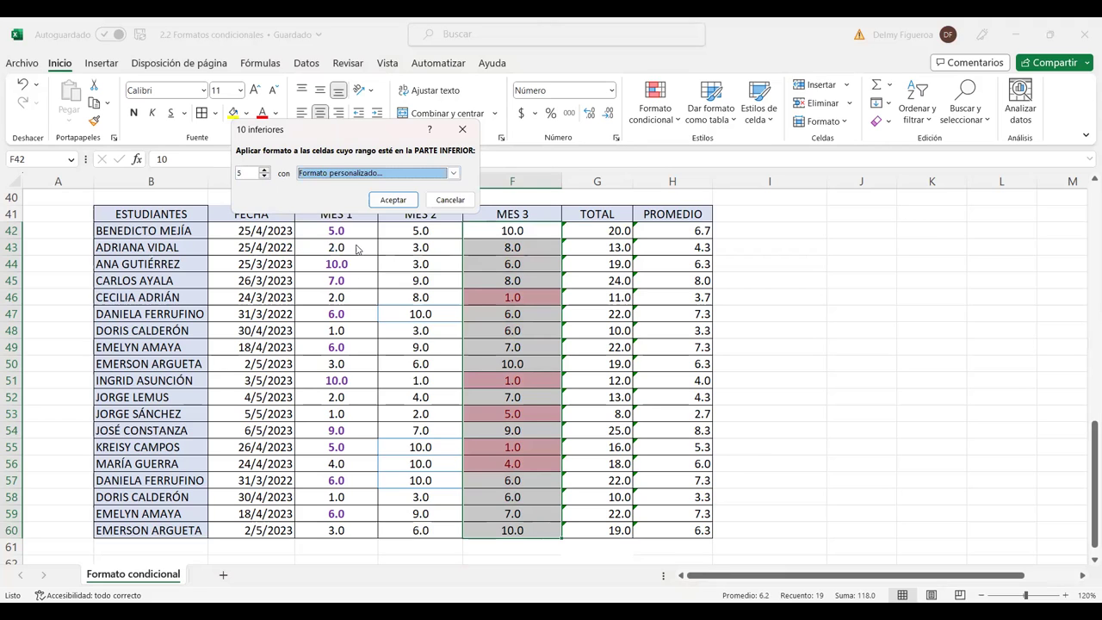
key(ctrl+Tab)
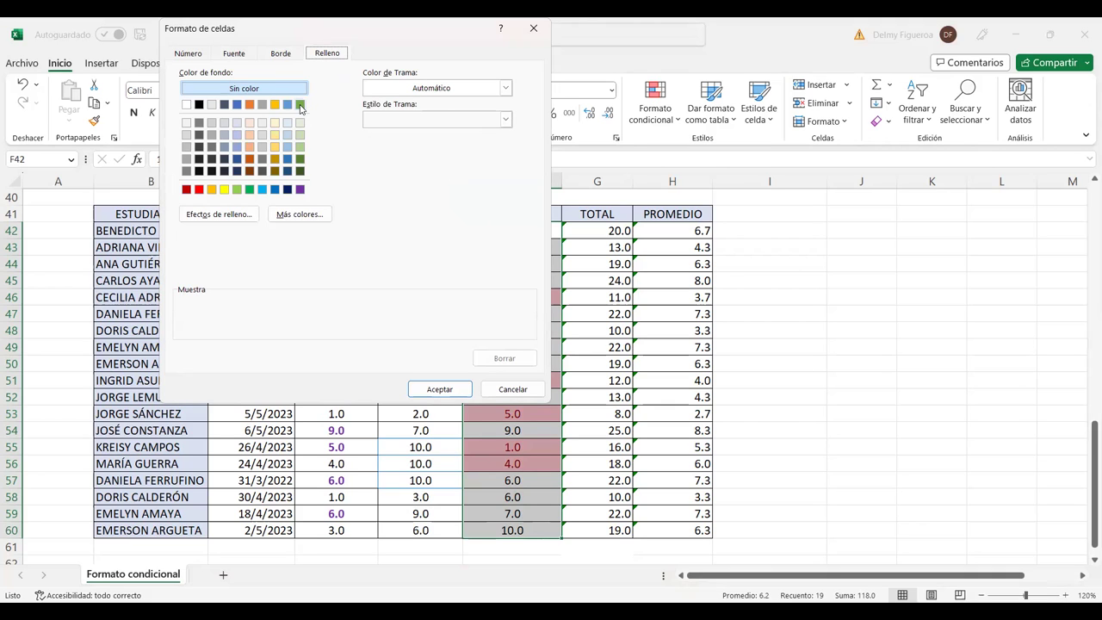
click(301, 105)
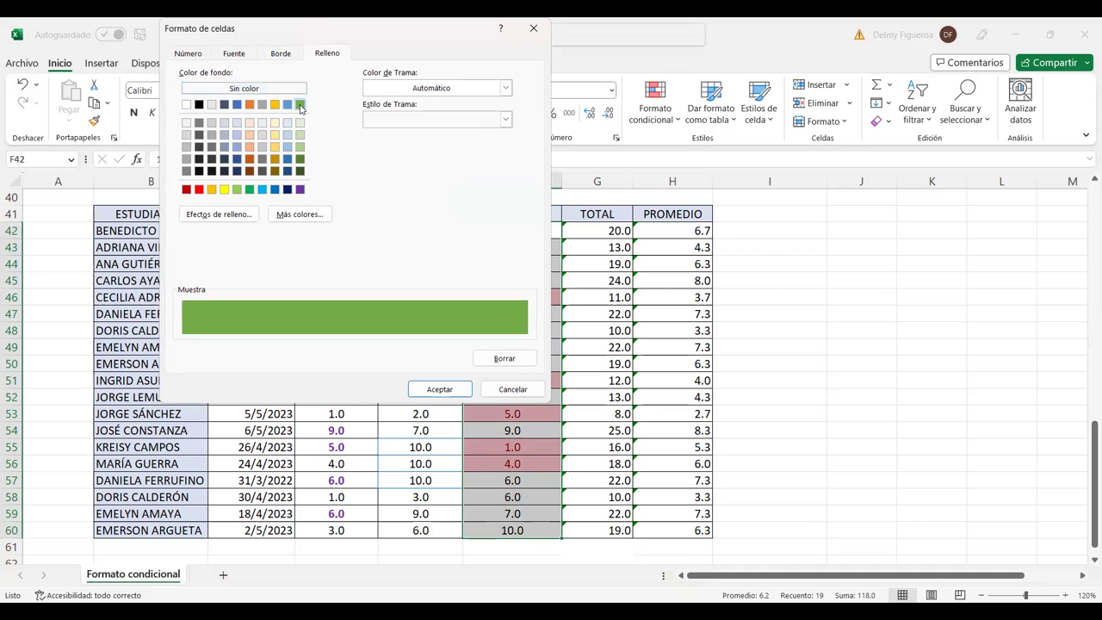
click(439, 389)
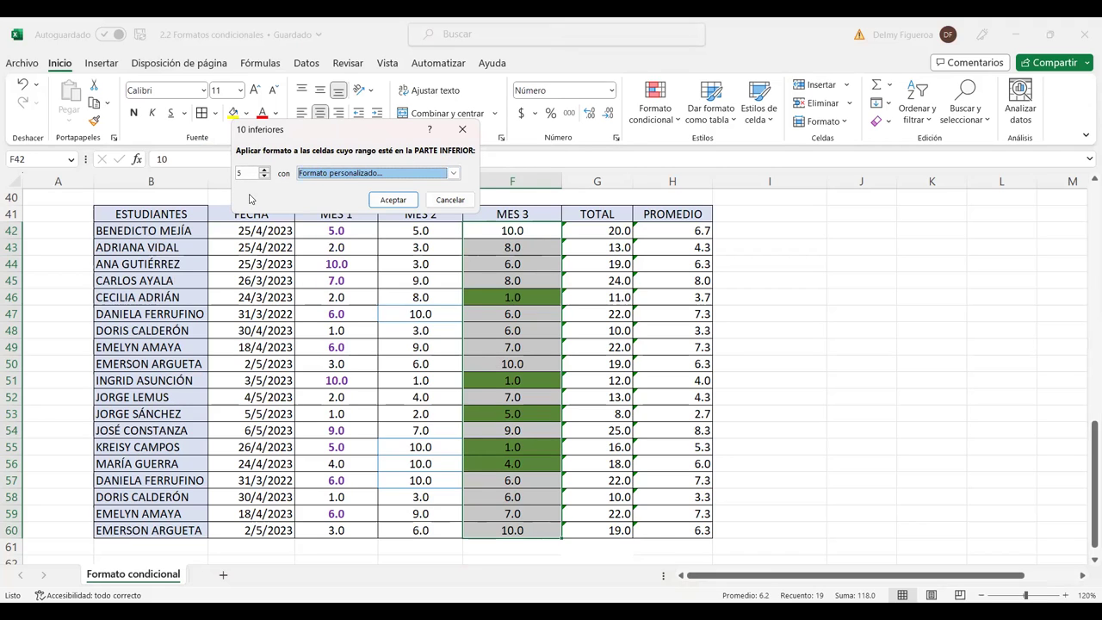
Step: Apply the bottom-5 green rule, then add a bottom 10% rule in light red to MES 3
click(394, 201)
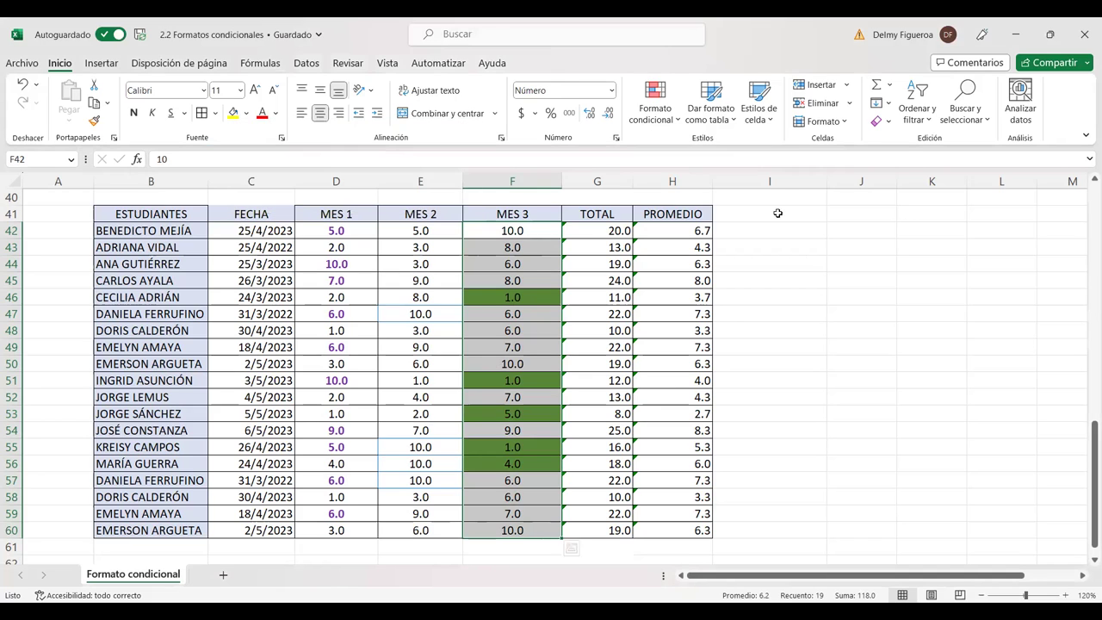
click(676, 126)
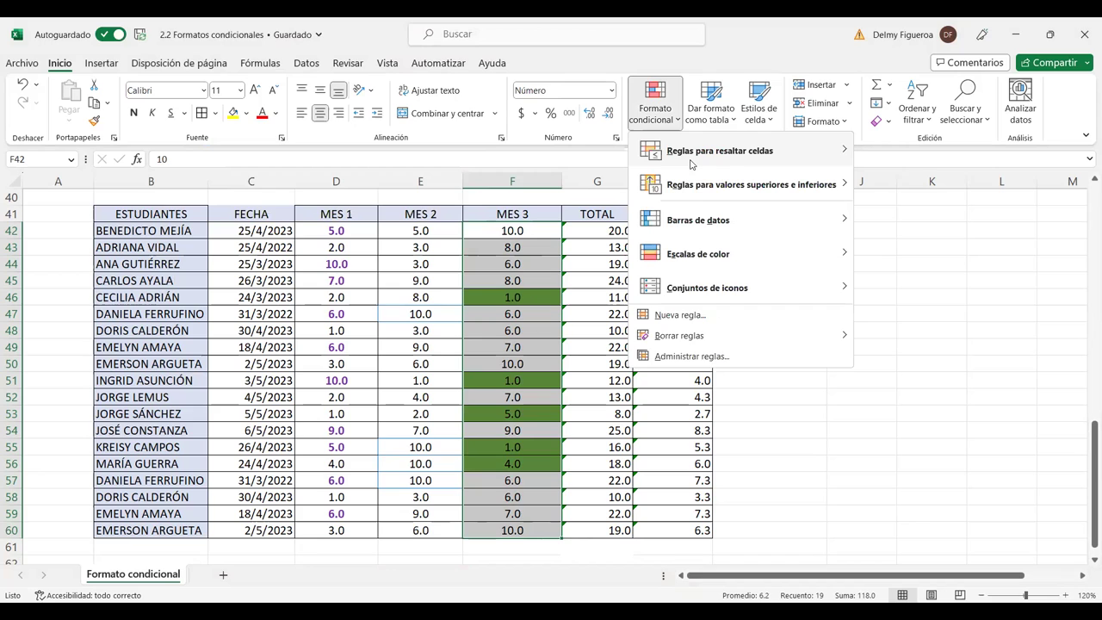
mouse_move(699, 191)
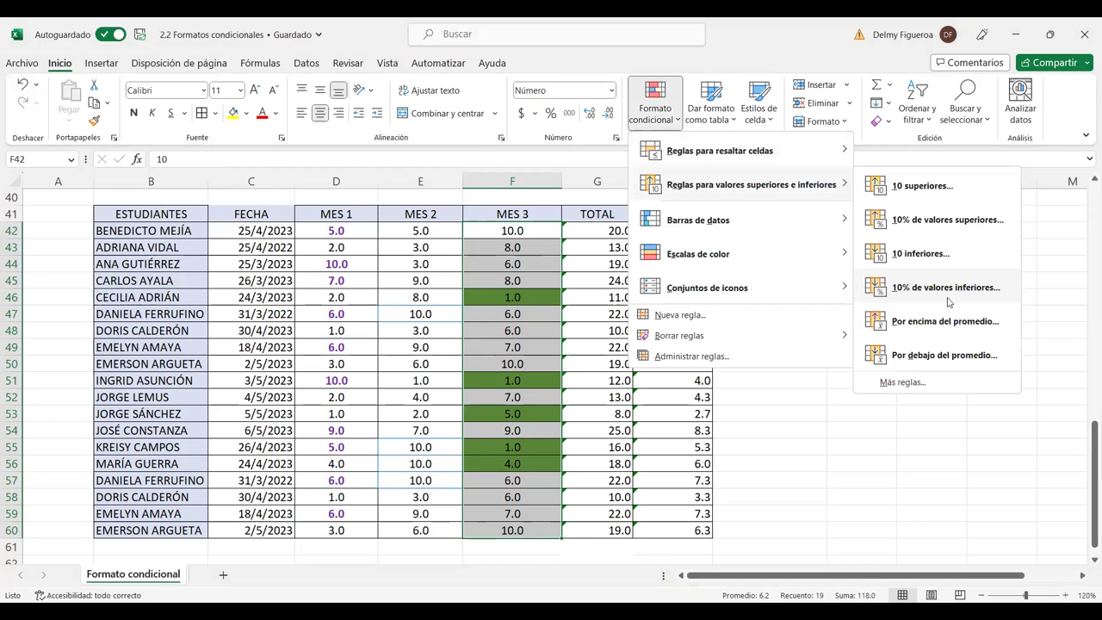
click(947, 291)
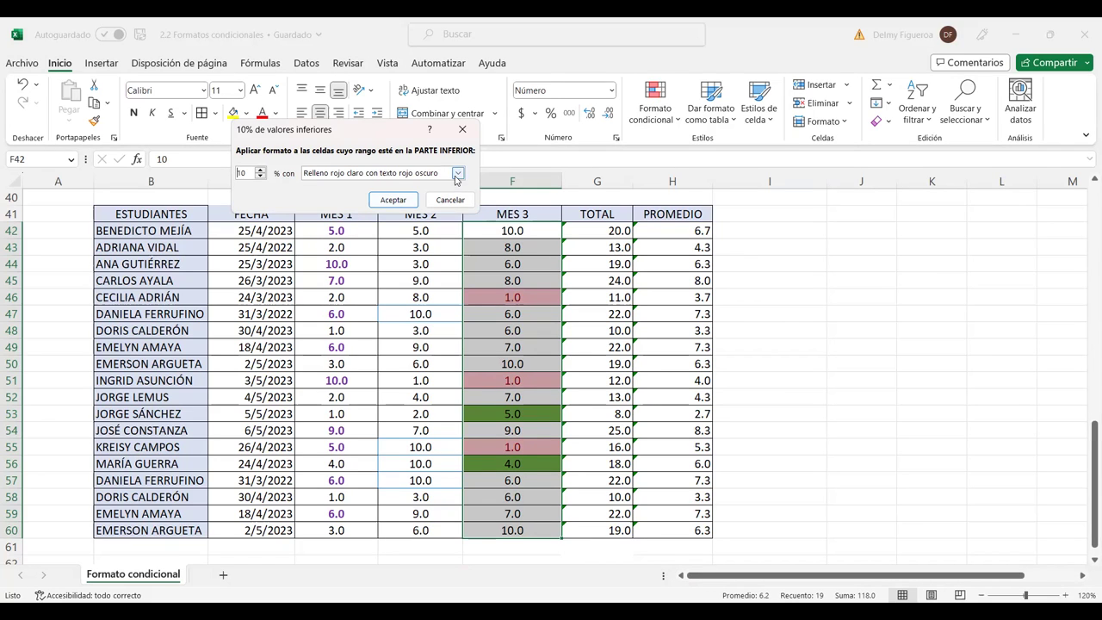
click(394, 200)
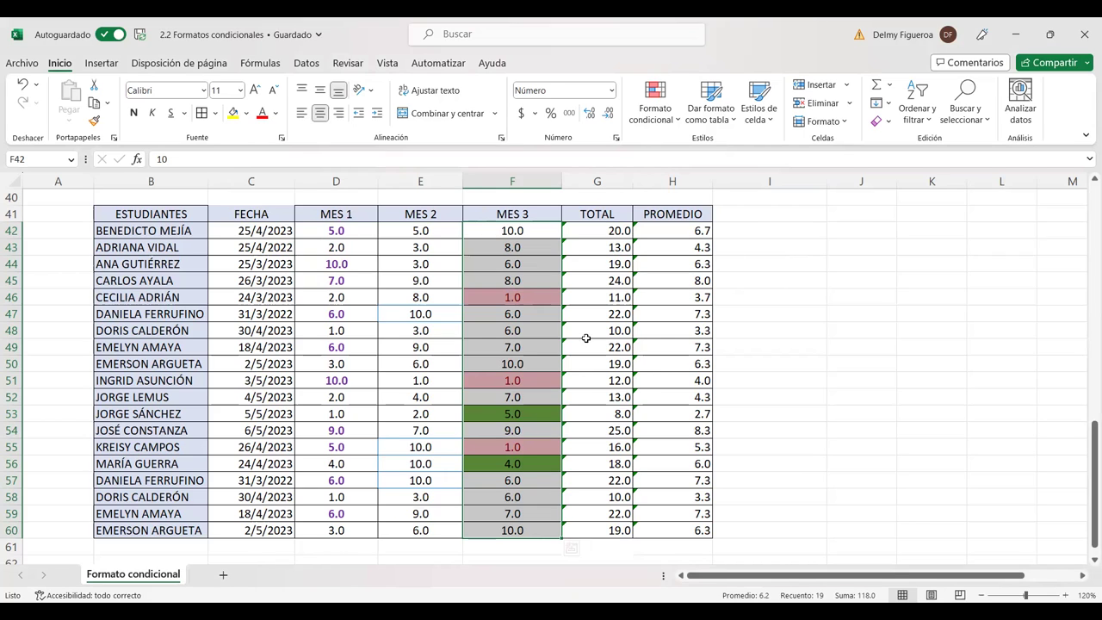
Step: Select the PROMEDIO values H42:H60
click(679, 120)
mouse_move(697, 185)
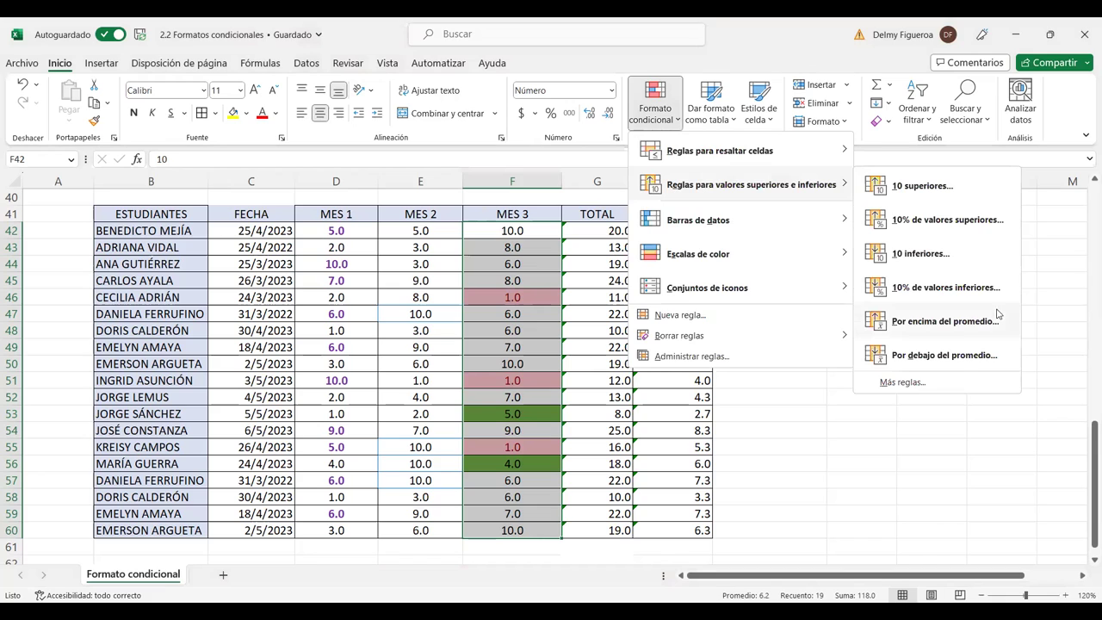
click(799, 467)
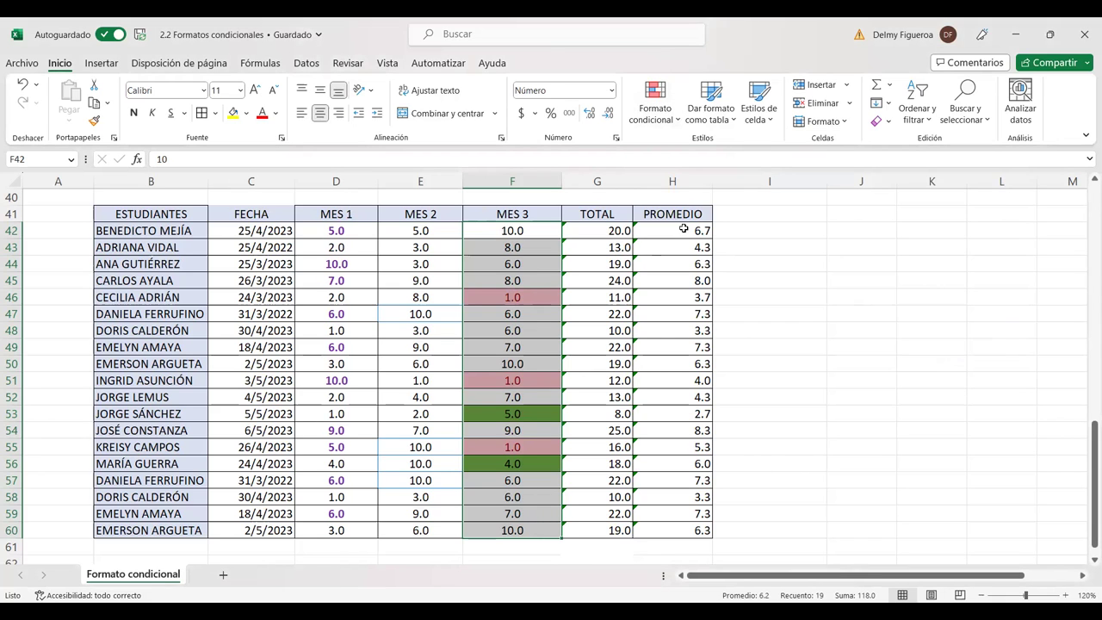
drag(683, 228, 689, 529)
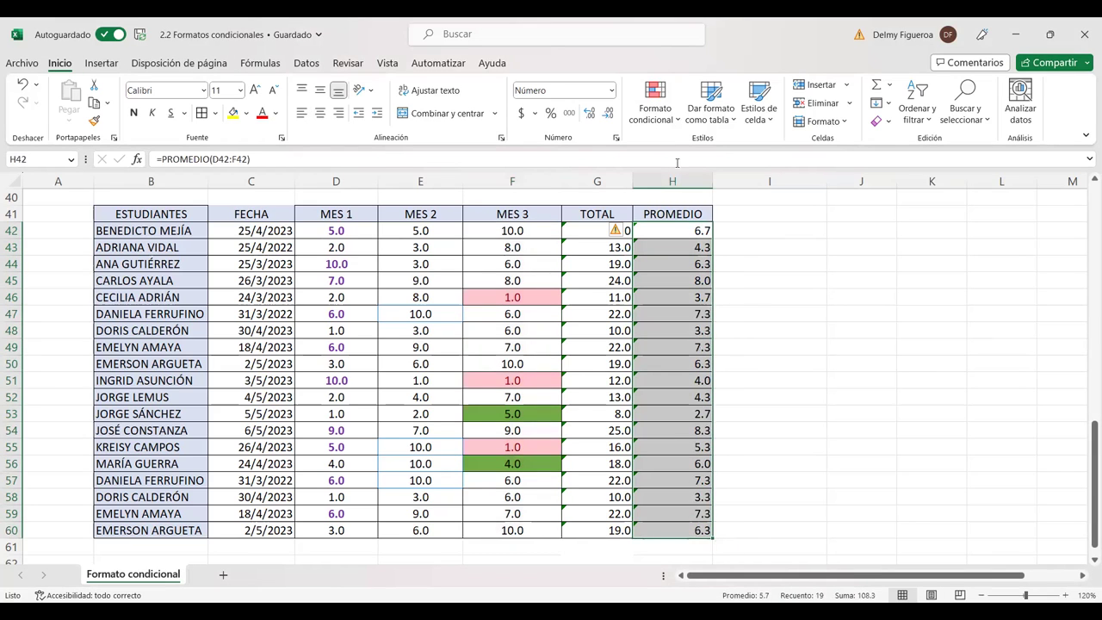
Step: Add an above-average rule to PROMEDIO using green fill with dark green text
click(665, 125)
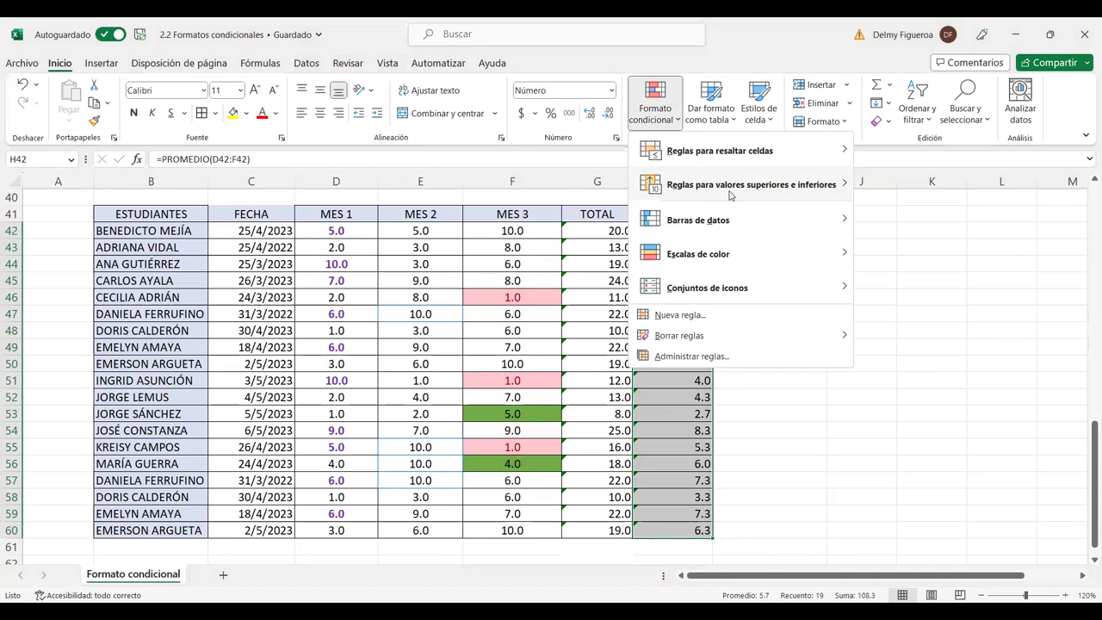
mouse_move(748, 185)
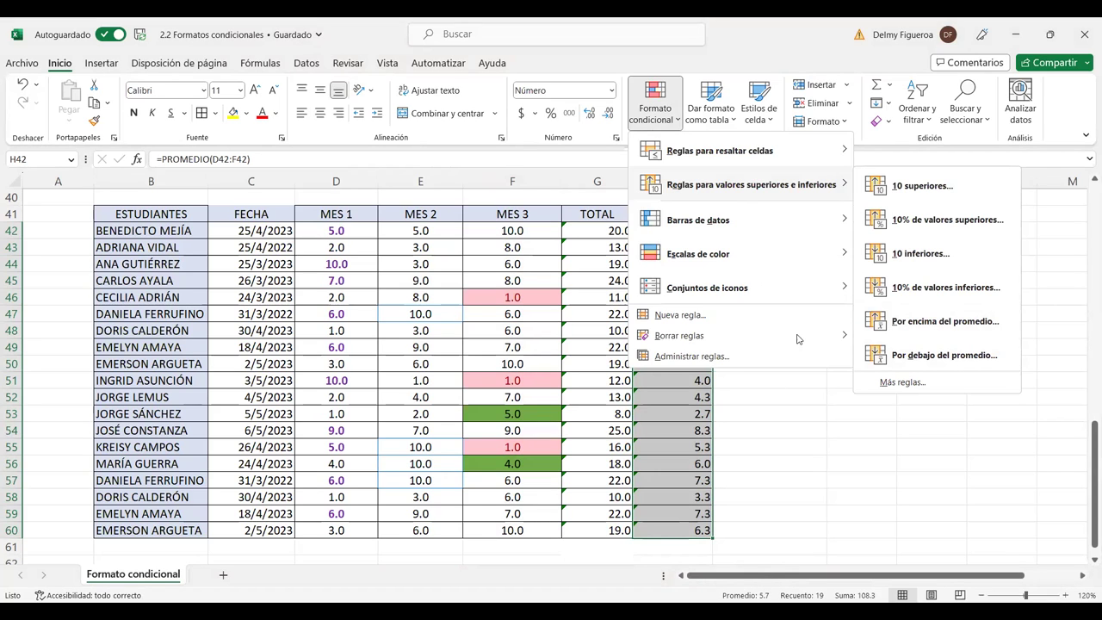
mouse_move(769, 335)
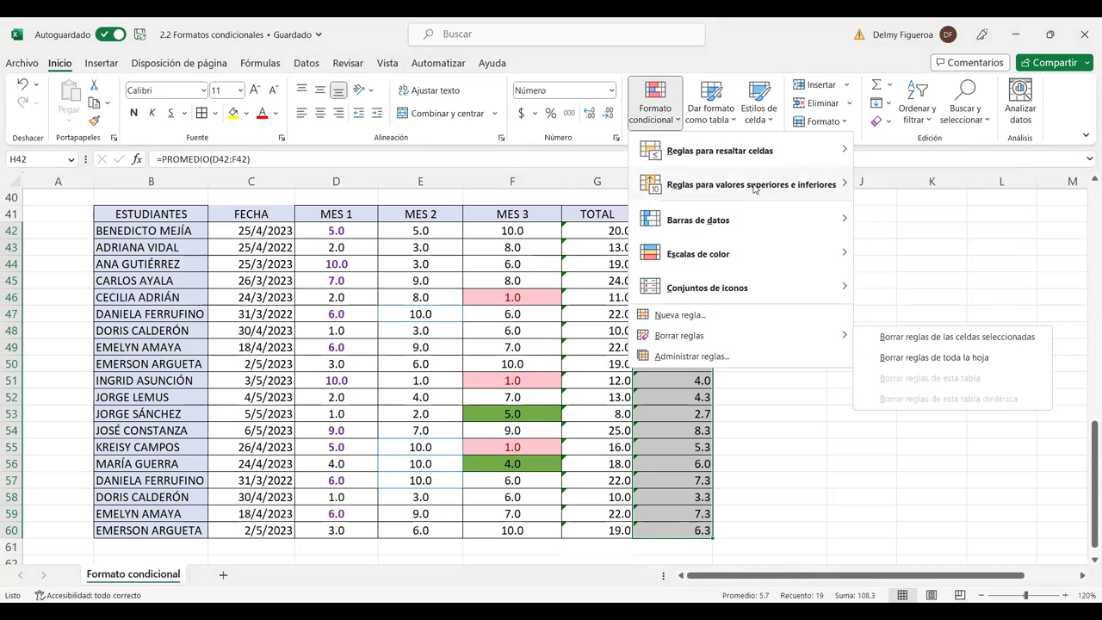
click(947, 330)
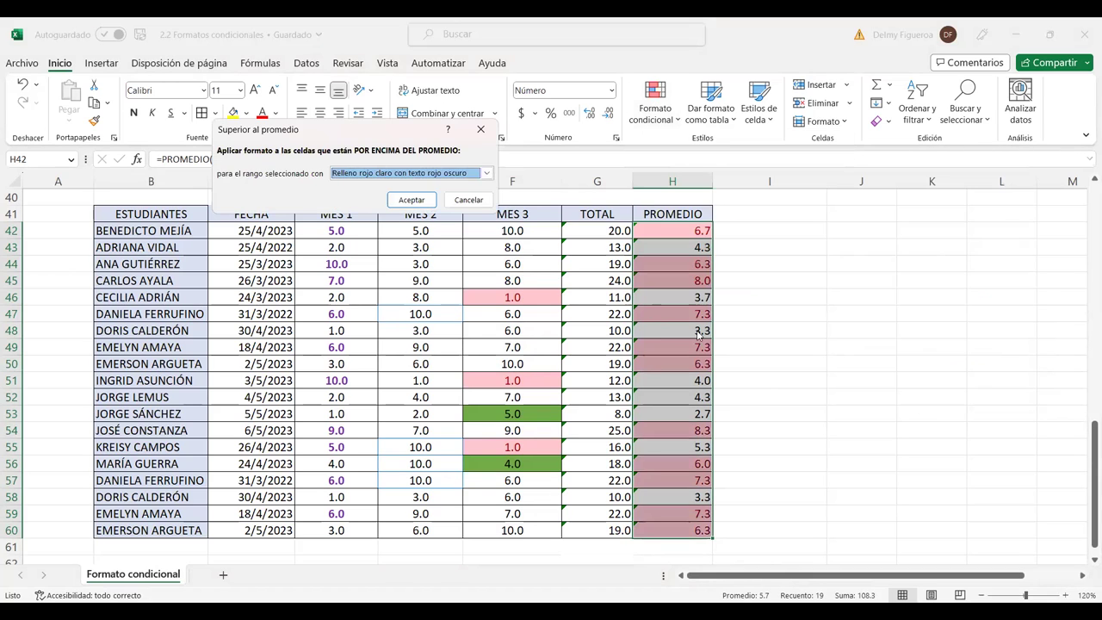
click(488, 175)
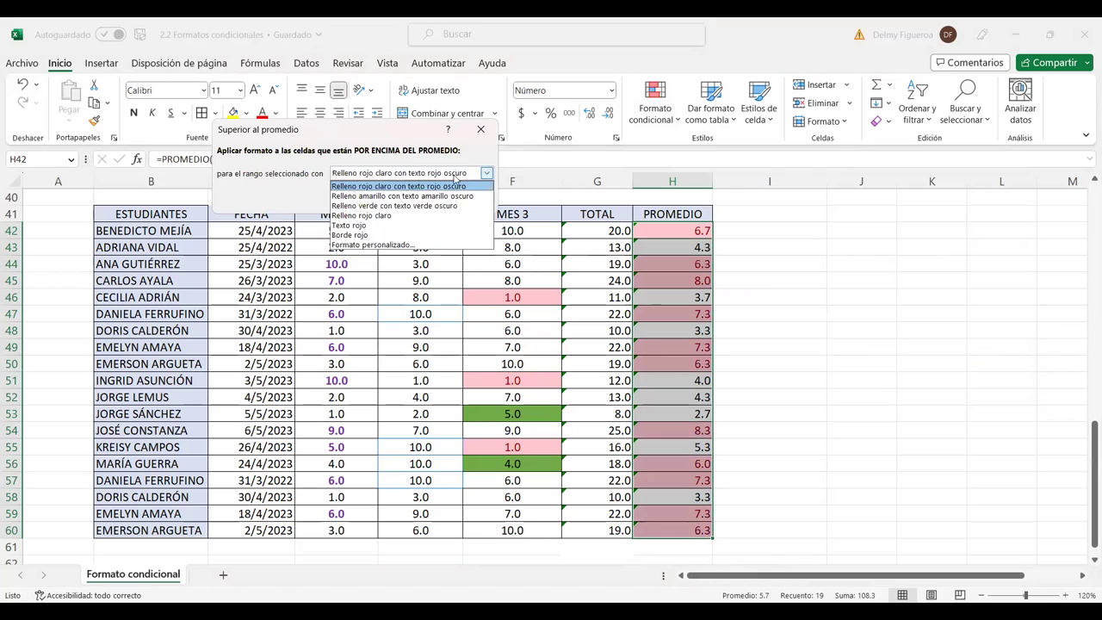
click(428, 205)
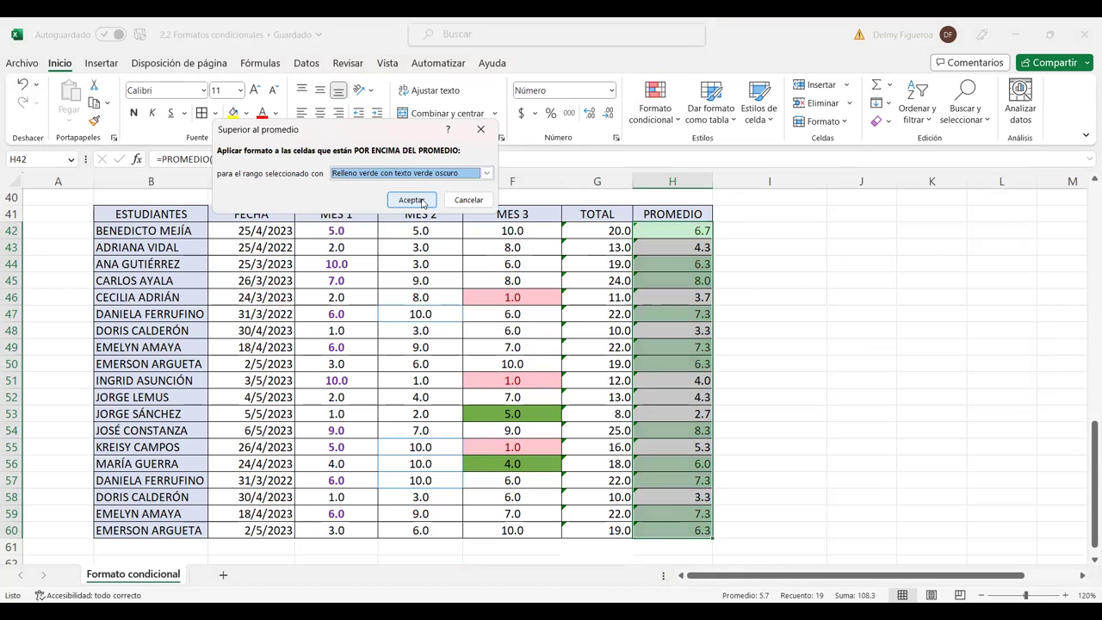
click(425, 205)
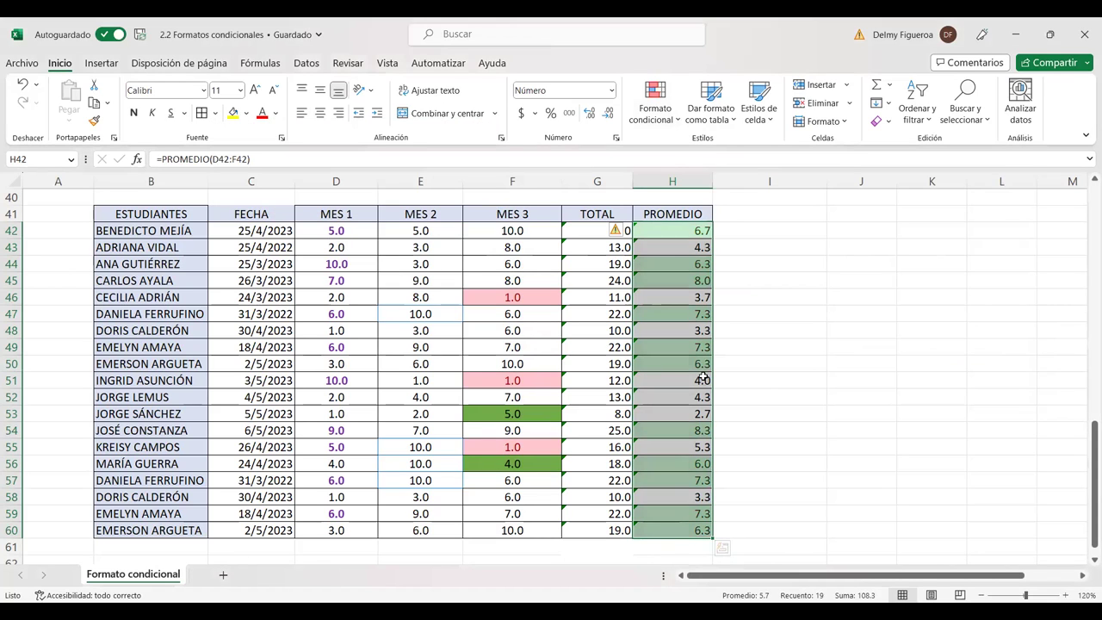
Step: Add a below-average rule to PROMEDIO with light red fill and dark red text
click(674, 119)
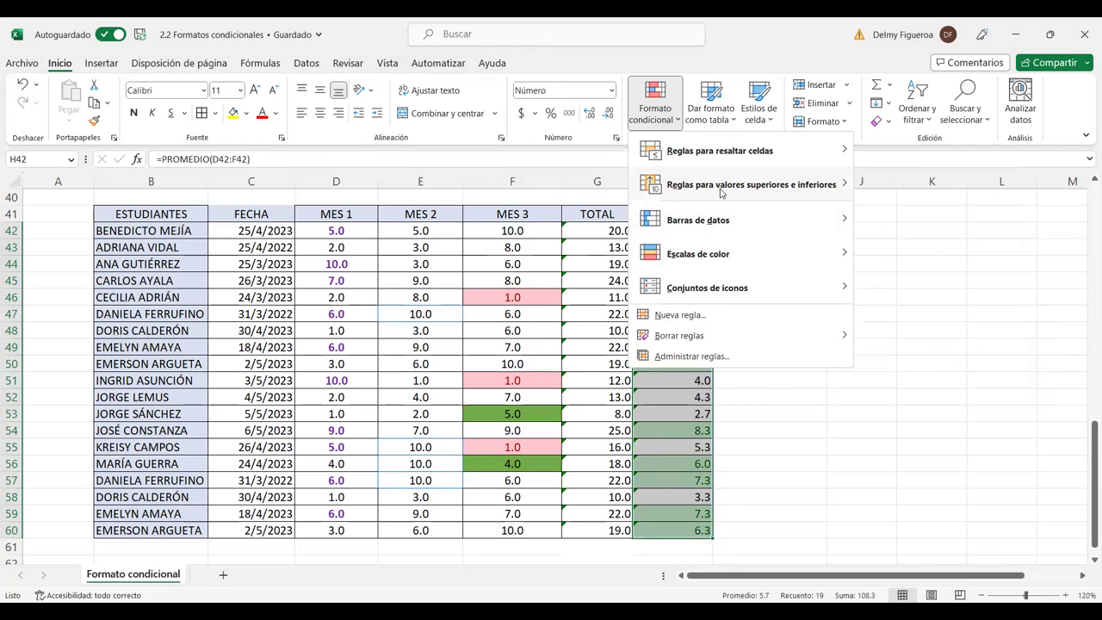
mouse_move(722, 191)
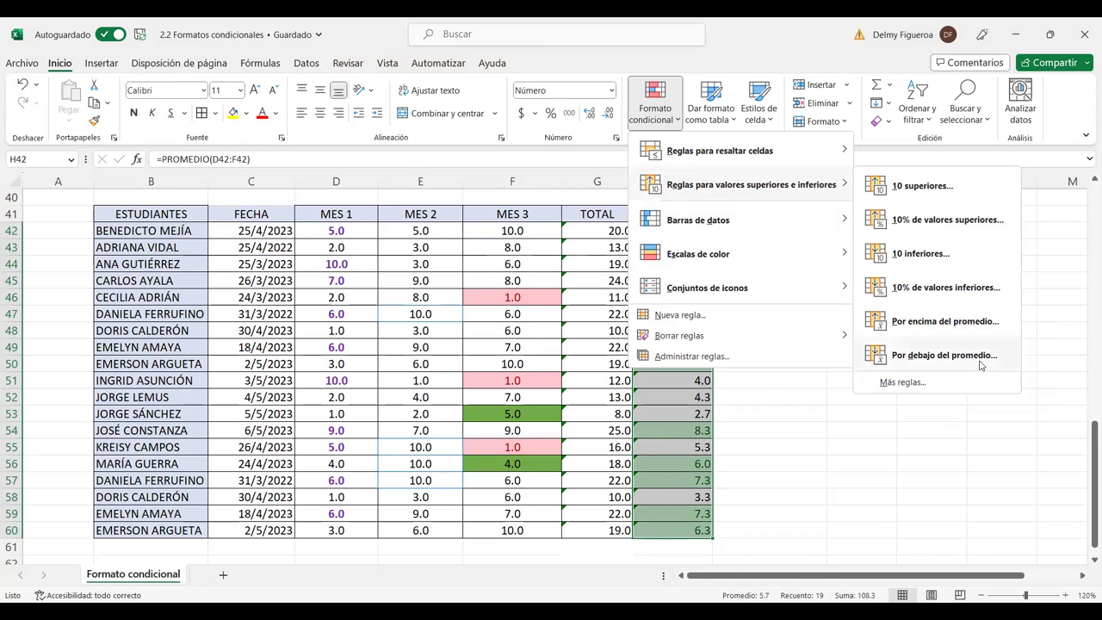
click(938, 352)
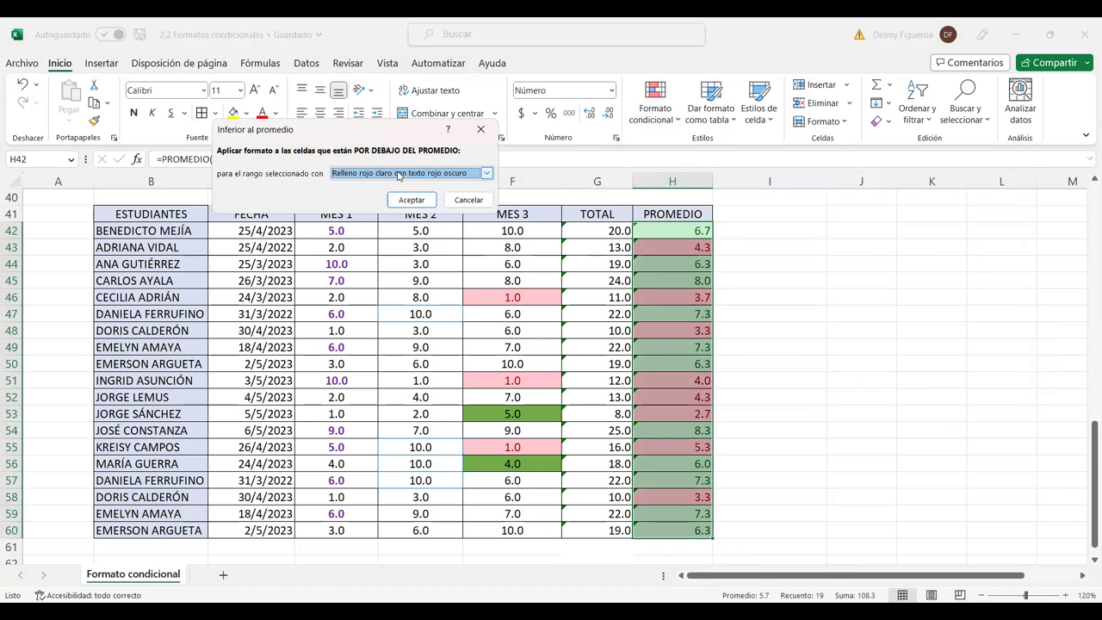
click(410, 203)
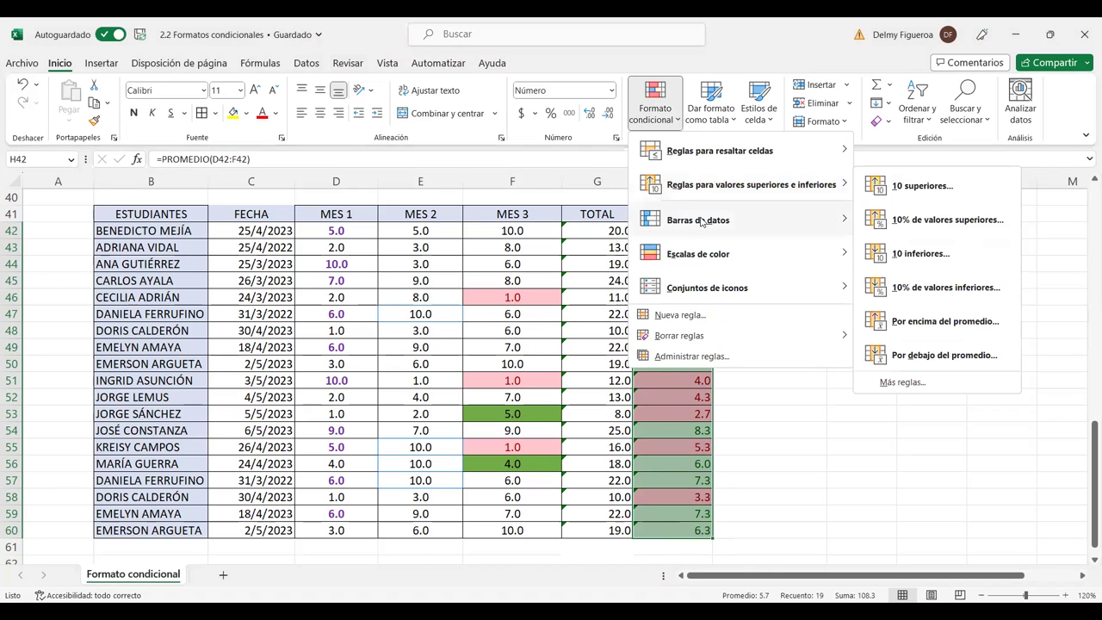
mouse_move(702, 222)
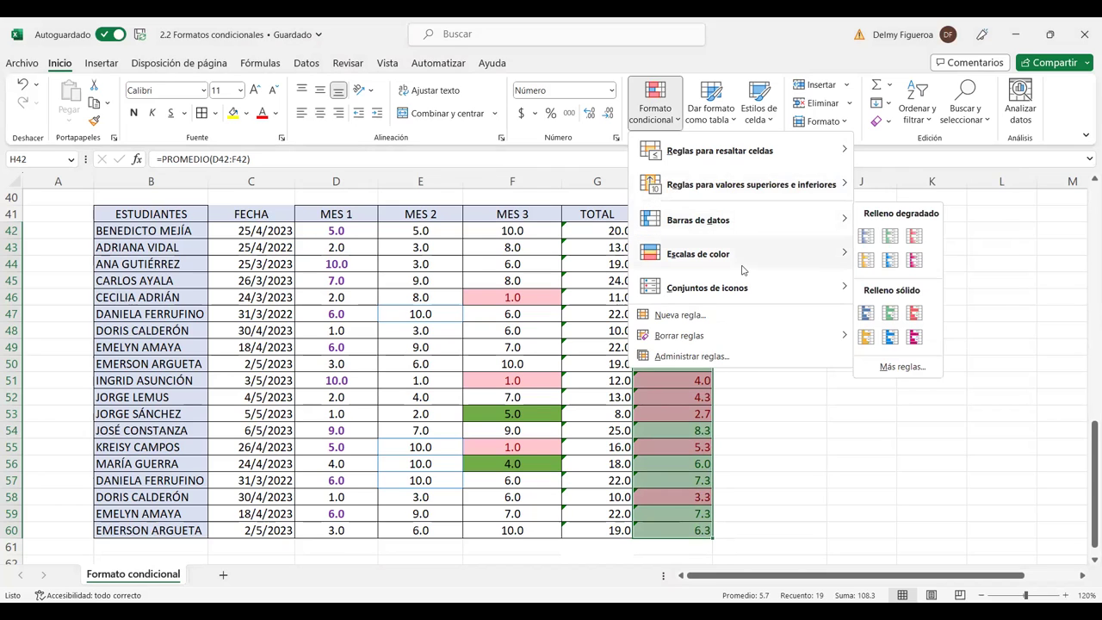
click(731, 422)
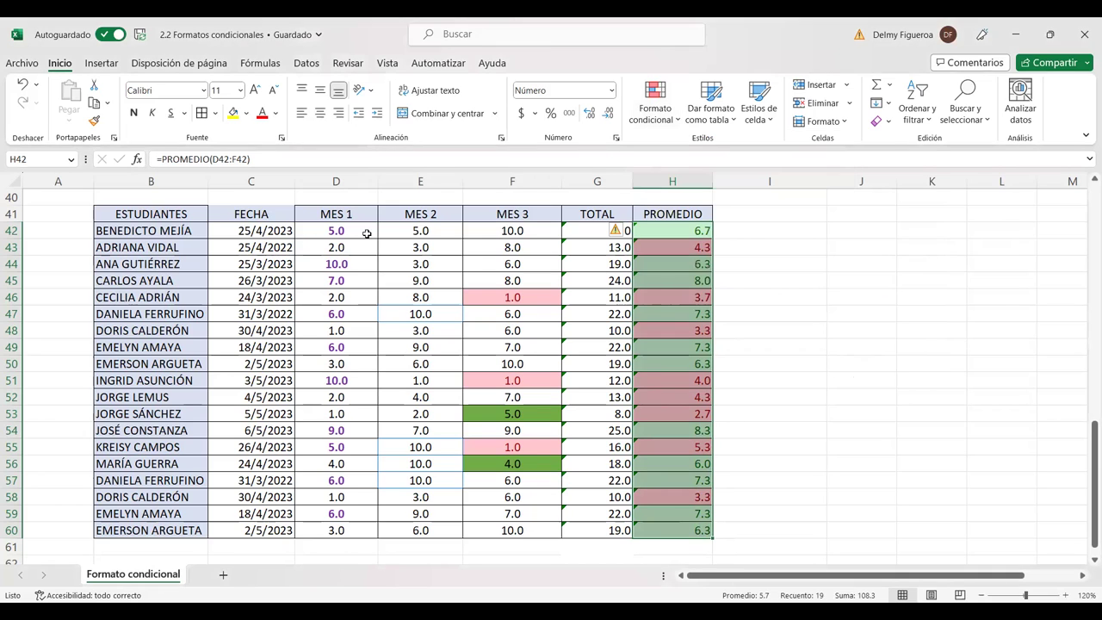
Step: Apply solid orange data bars to the MES 1 scores in D42:D60
drag(349, 230, 353, 528)
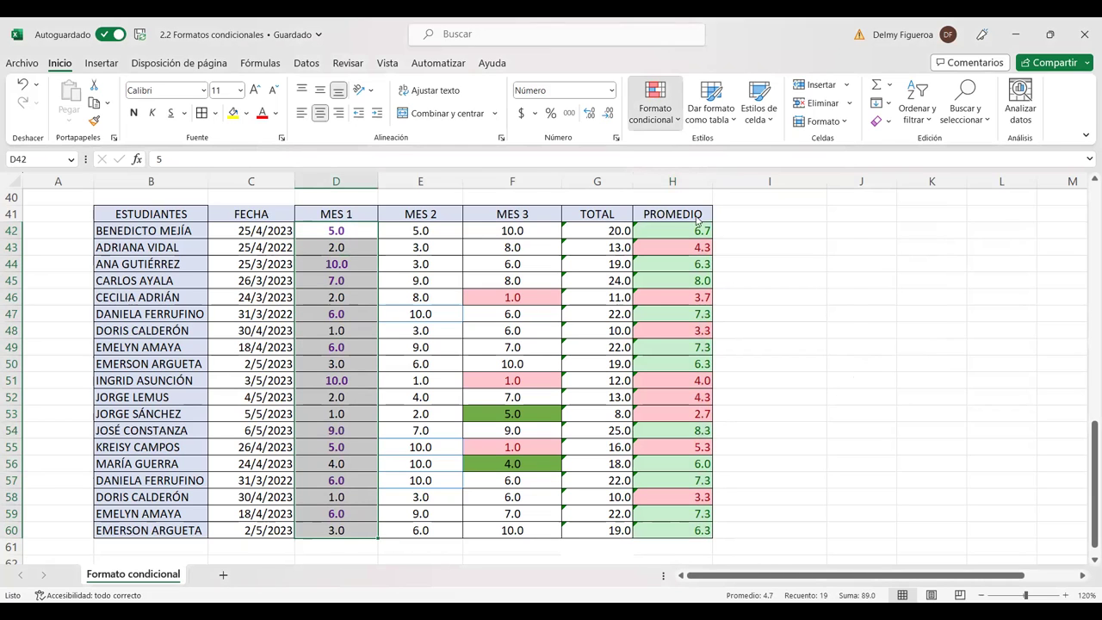
click(680, 113)
mouse_move(688, 220)
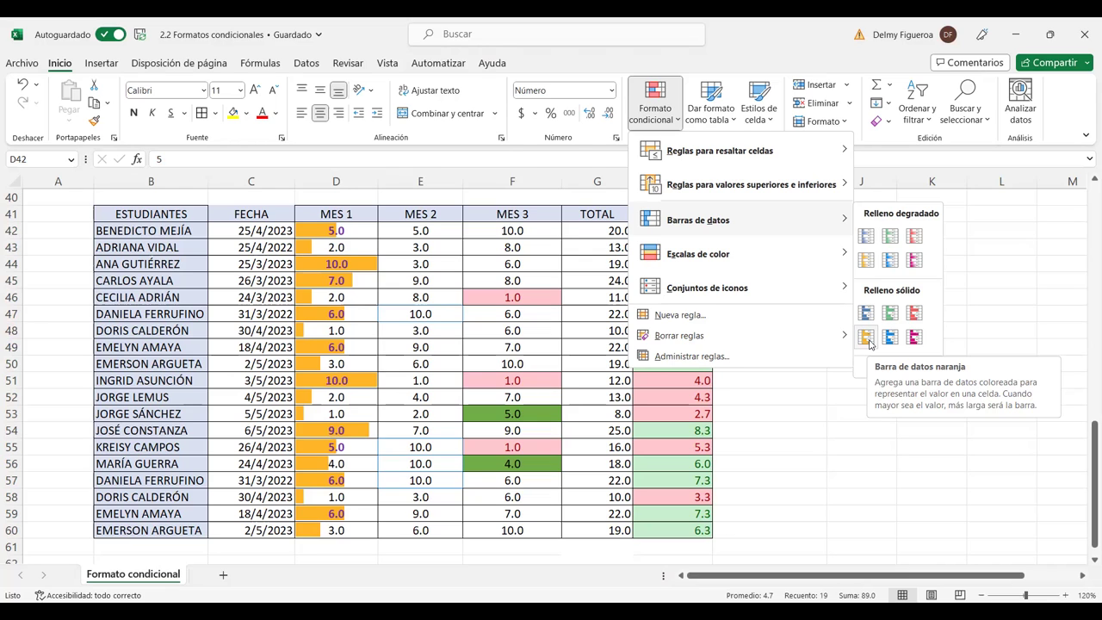
click(870, 343)
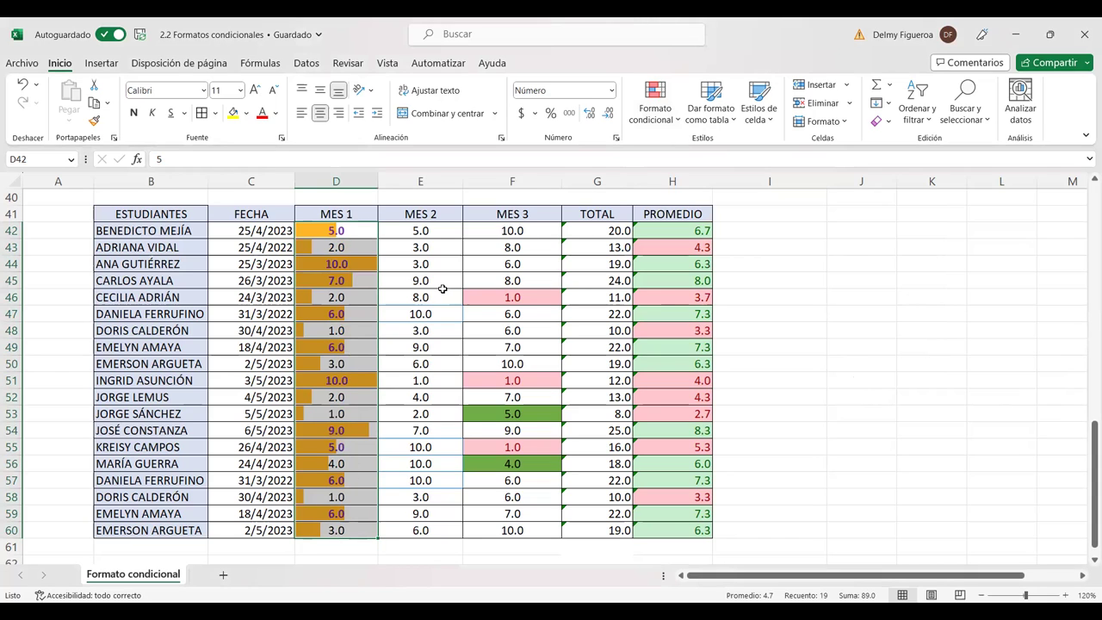
Step: Apply the red-white-blue colour scale to the MES 2 scores in E42:E60
drag(439, 229, 435, 531)
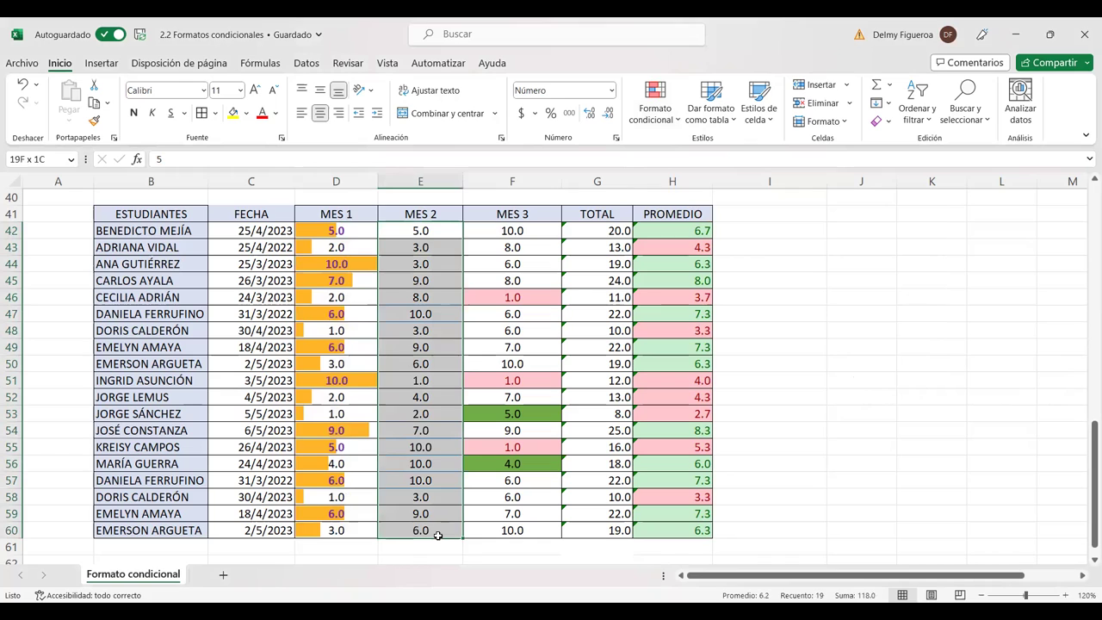
click(654, 110)
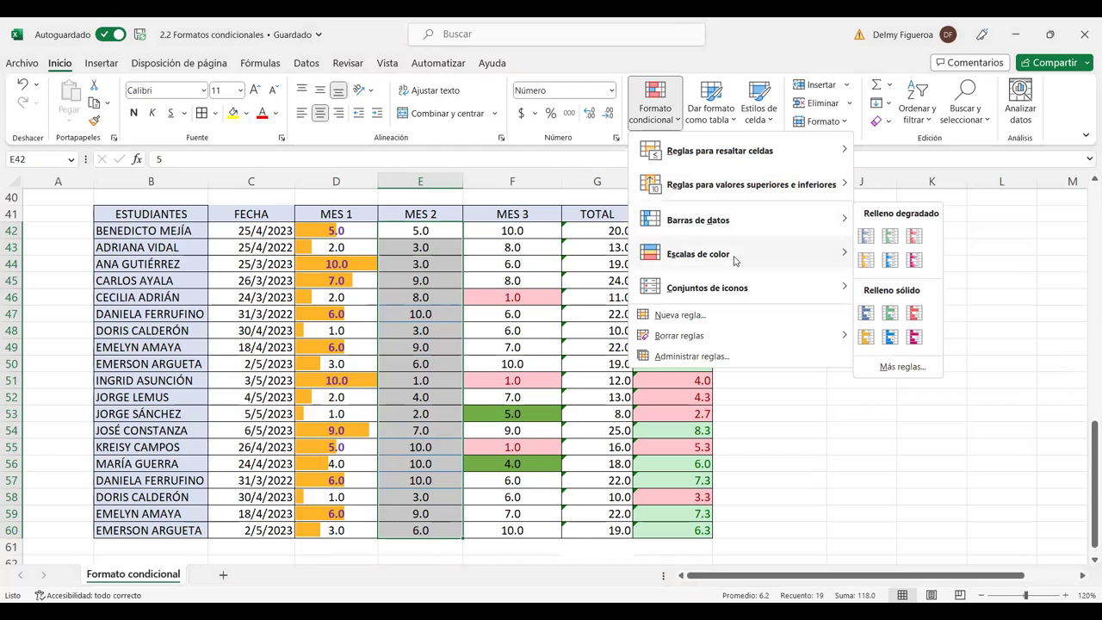
mouse_move(734, 256)
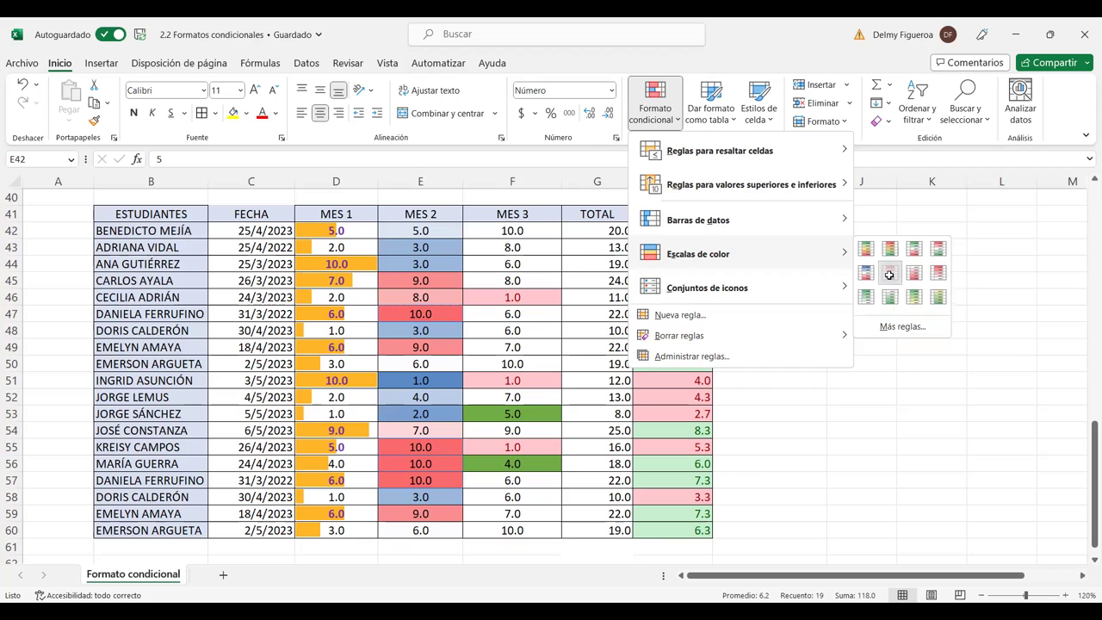
click(891, 275)
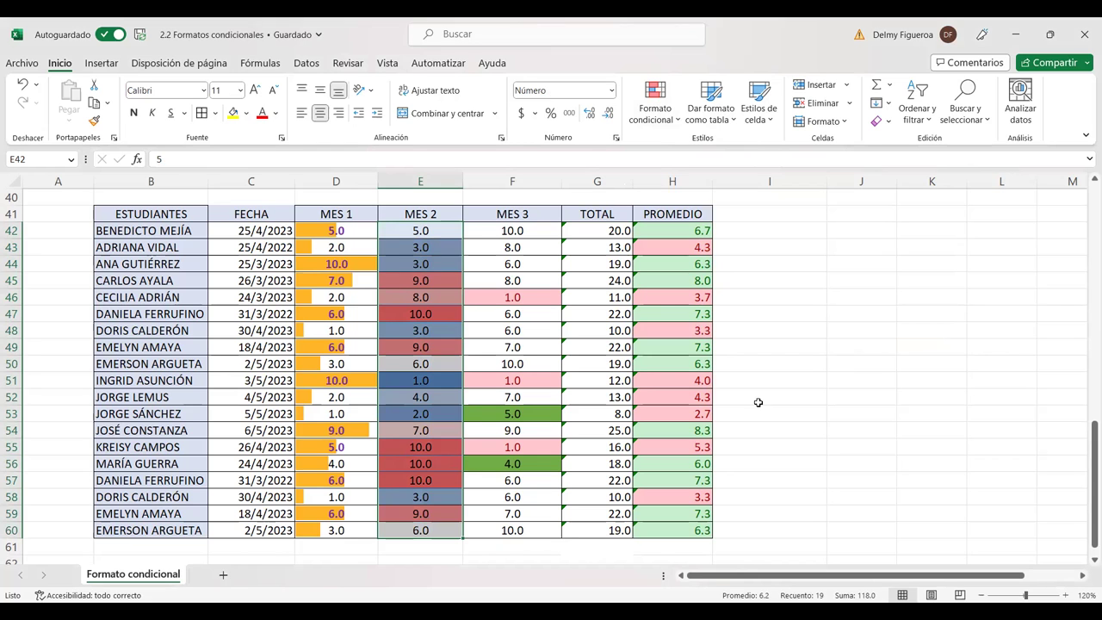
Step: Scroll back up to row 1 to show the VENDEDOR sales tables
scroll(755, 401, up, 3)
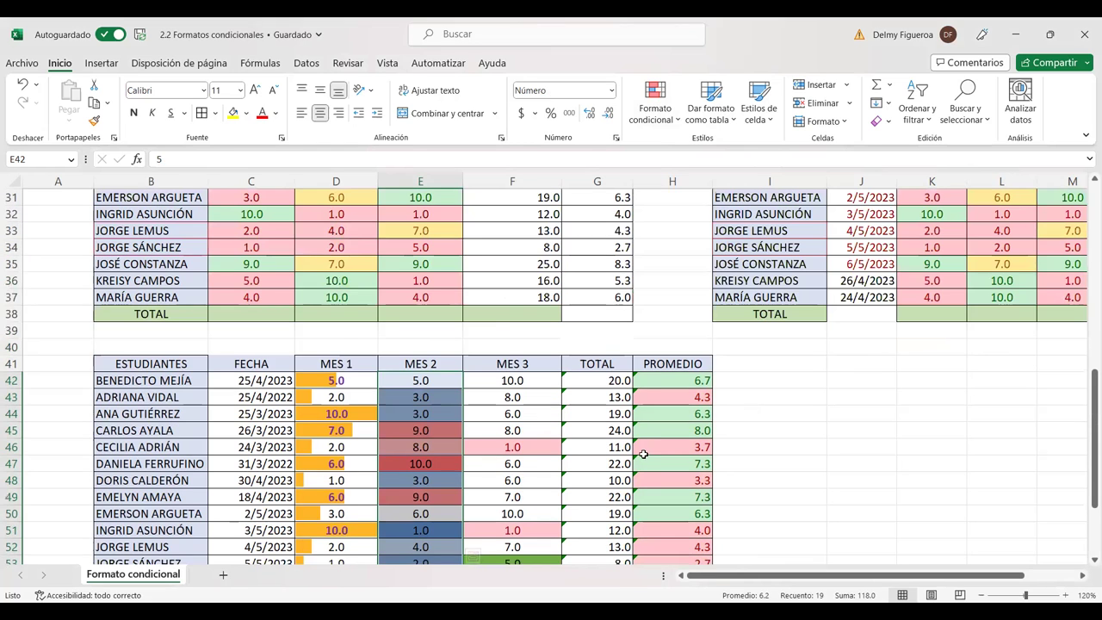
scroll(642, 456, down, 1)
scroll(644, 457, up, 3)
scroll(644, 457, down, 2)
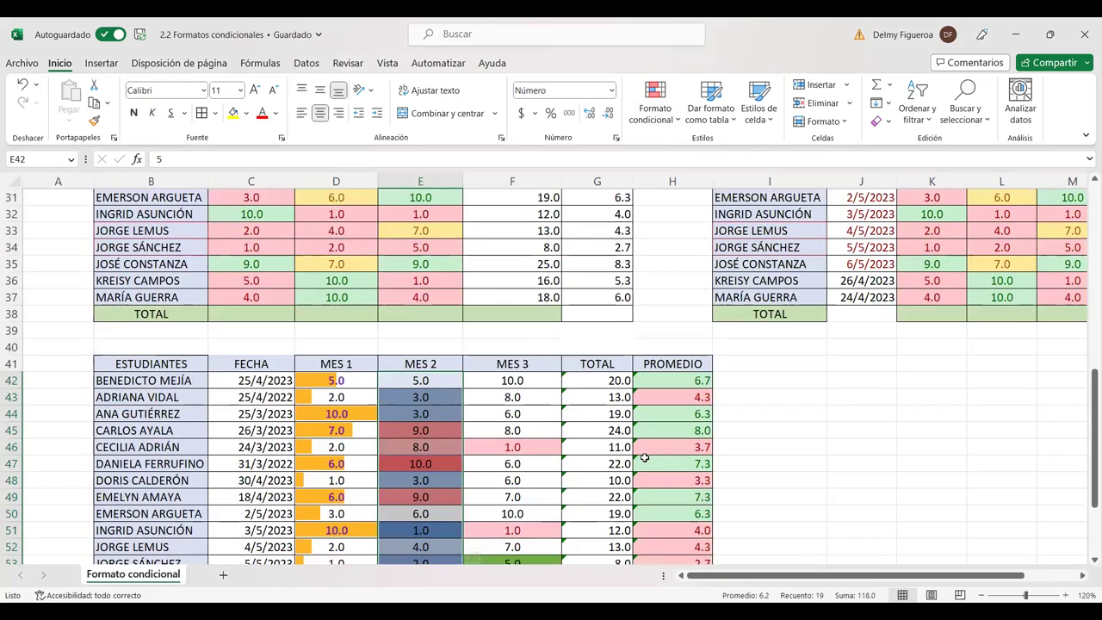
scroll(644, 457, down, 2)
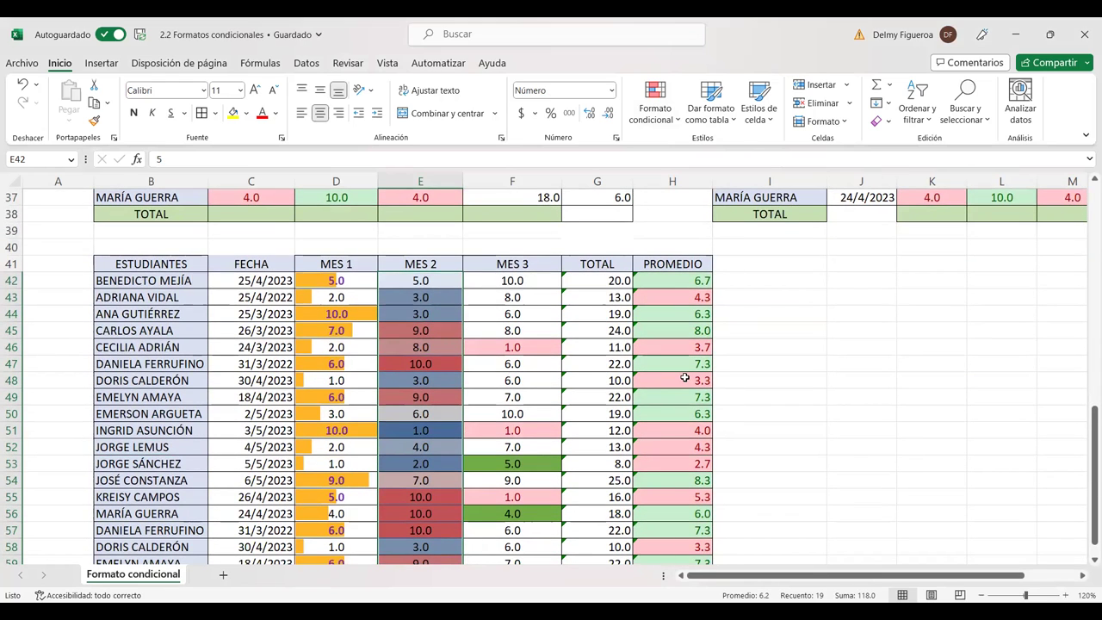
scroll(684, 377, up, 2)
scroll(684, 377, up, 5)
scroll(685, 377, down, 6)
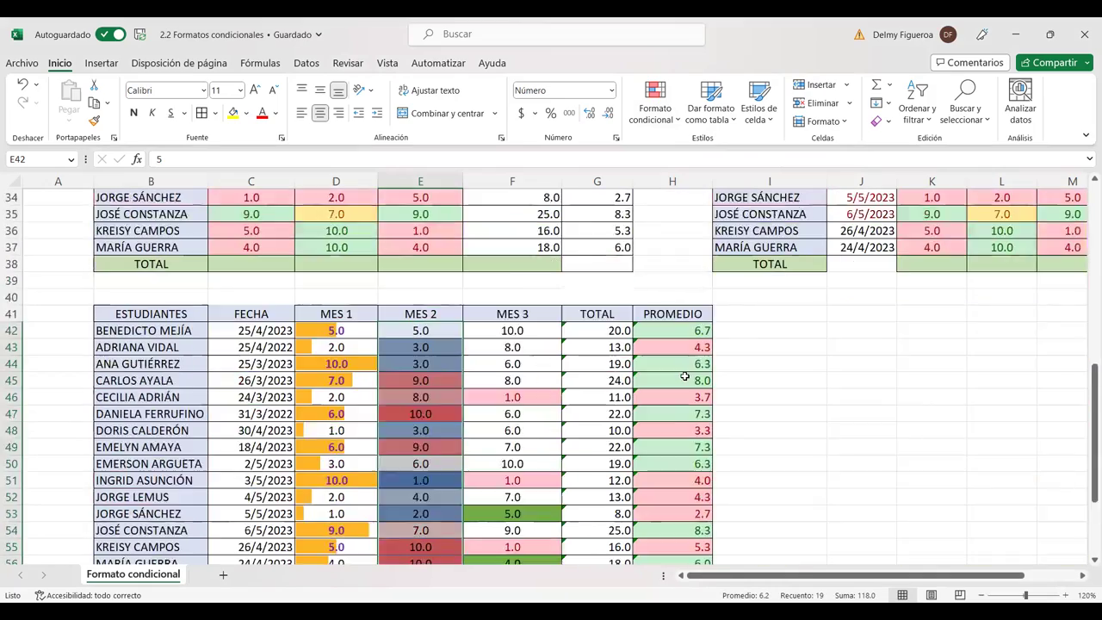
scroll(684, 377, up, 7)
scroll(682, 370, up, 2)
scroll(681, 364, up, 2)
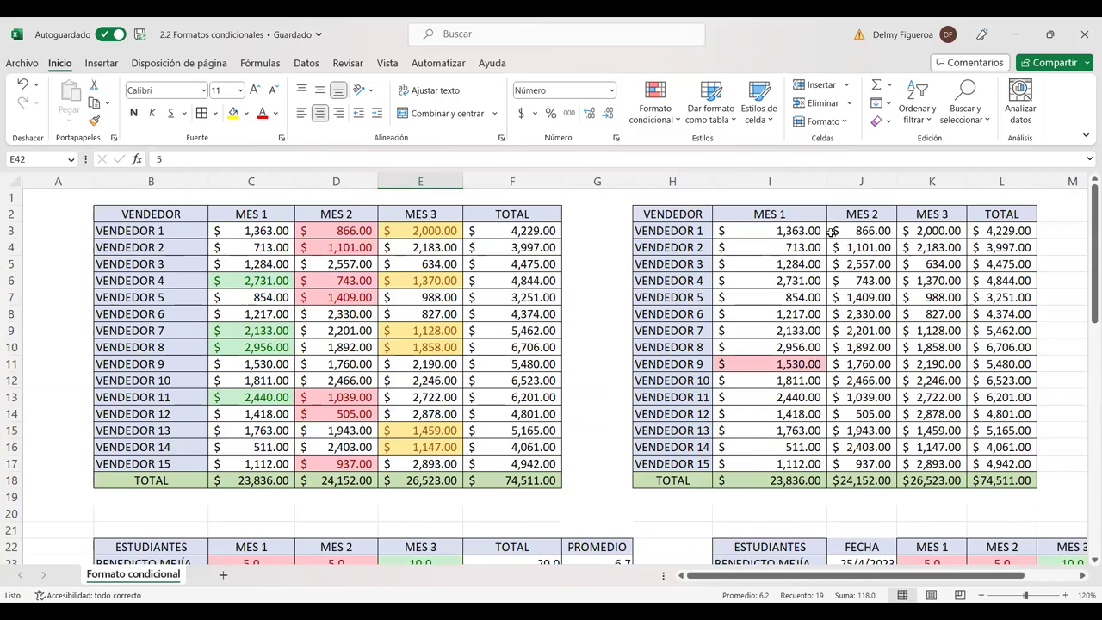
Step: Select the right-hand MES 2 amounts J3:J17 and start a data bar rule via Más reglas
drag(858, 230, 863, 463)
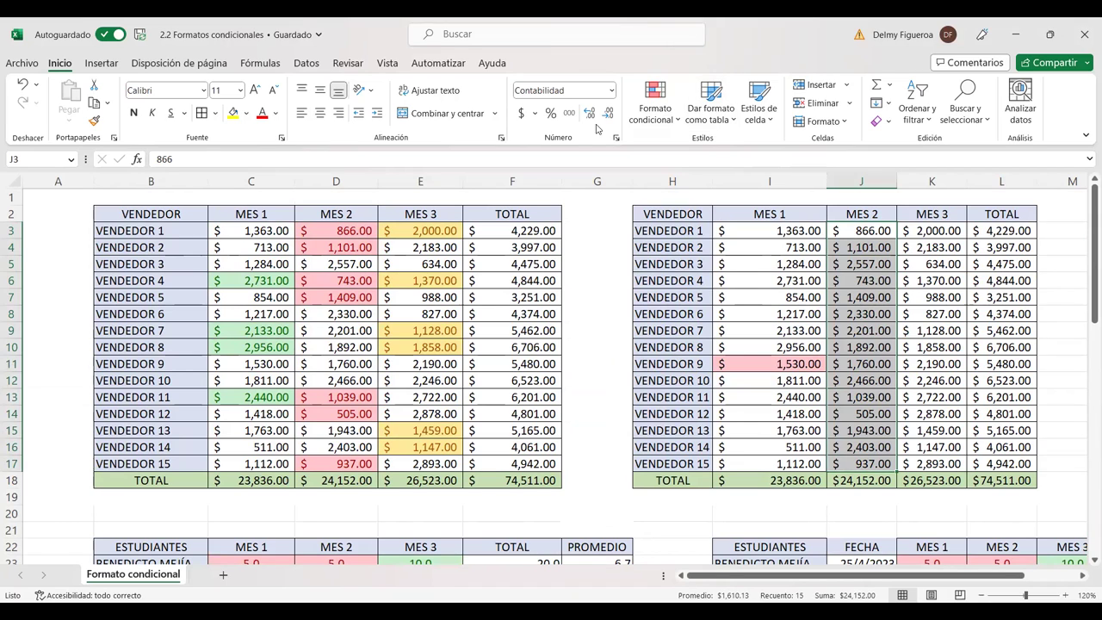
click(661, 121)
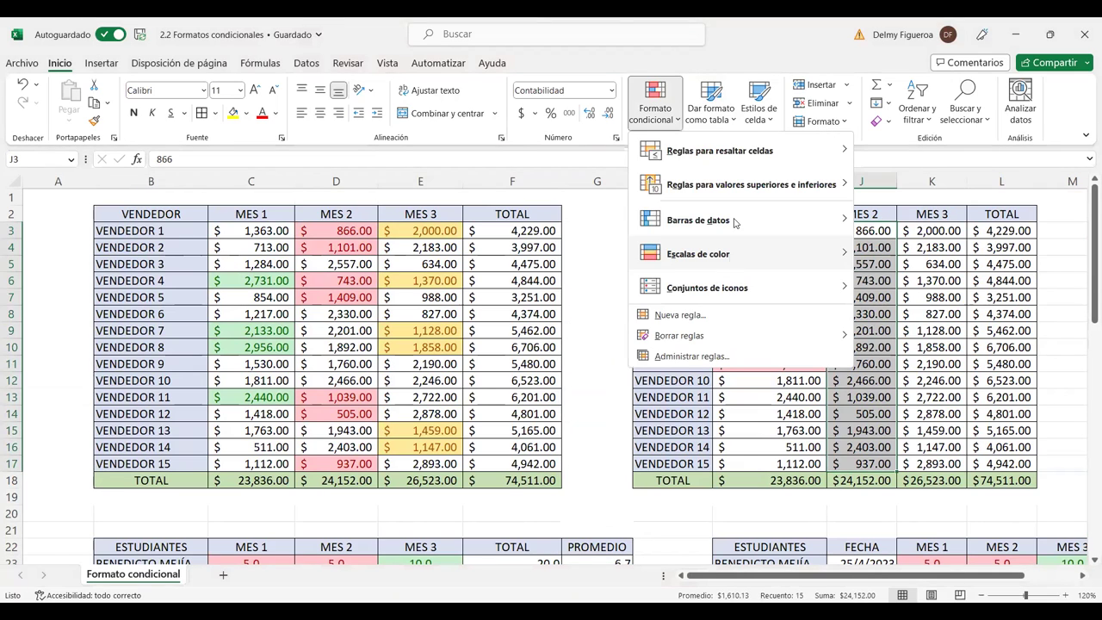
mouse_move(734, 222)
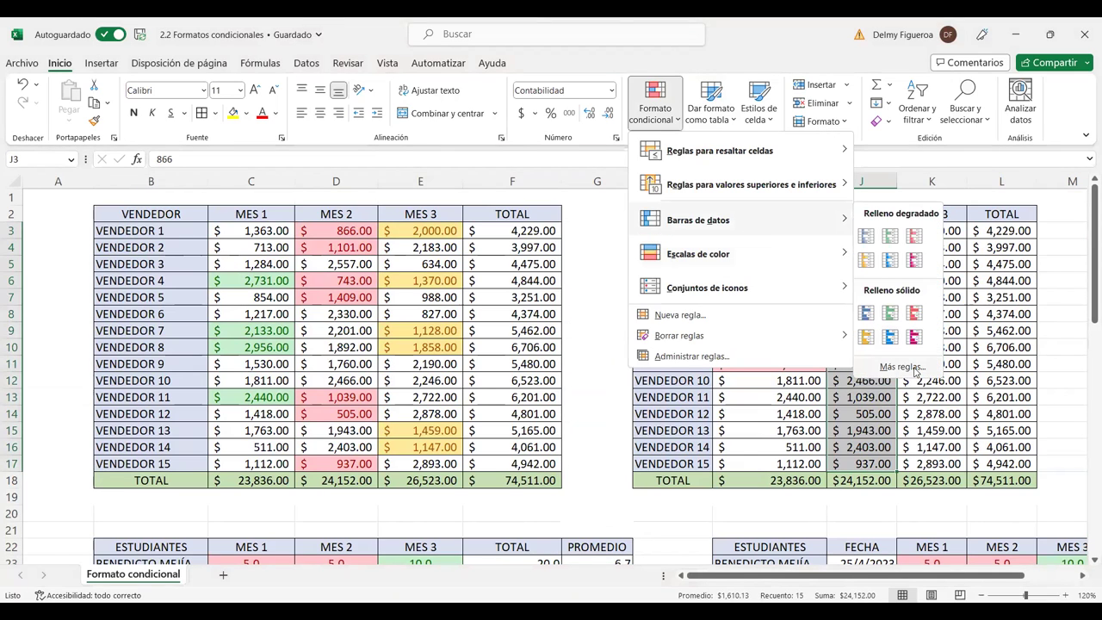
click(904, 368)
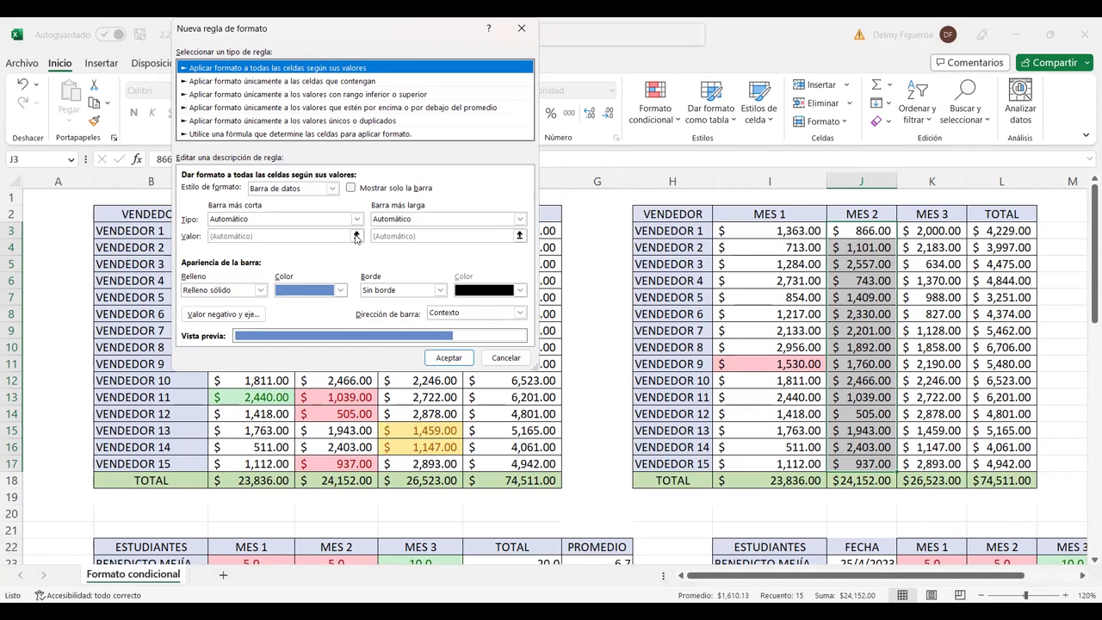
Step: Show only the bar, scaled from lowest to highest value, with Contexto bar direction
click(350, 187)
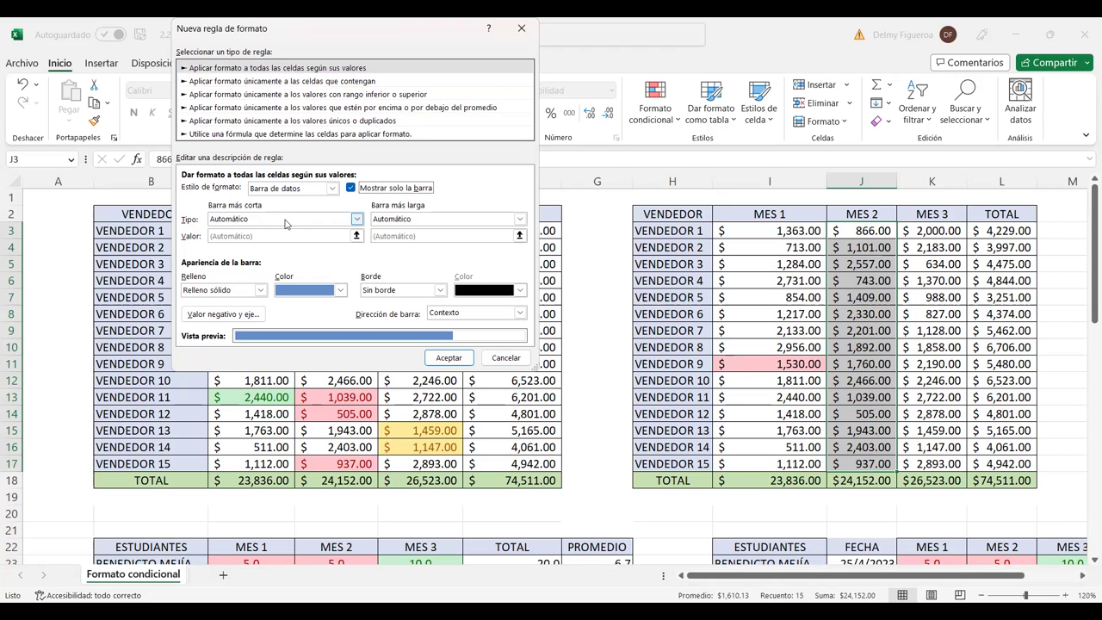
click(357, 218)
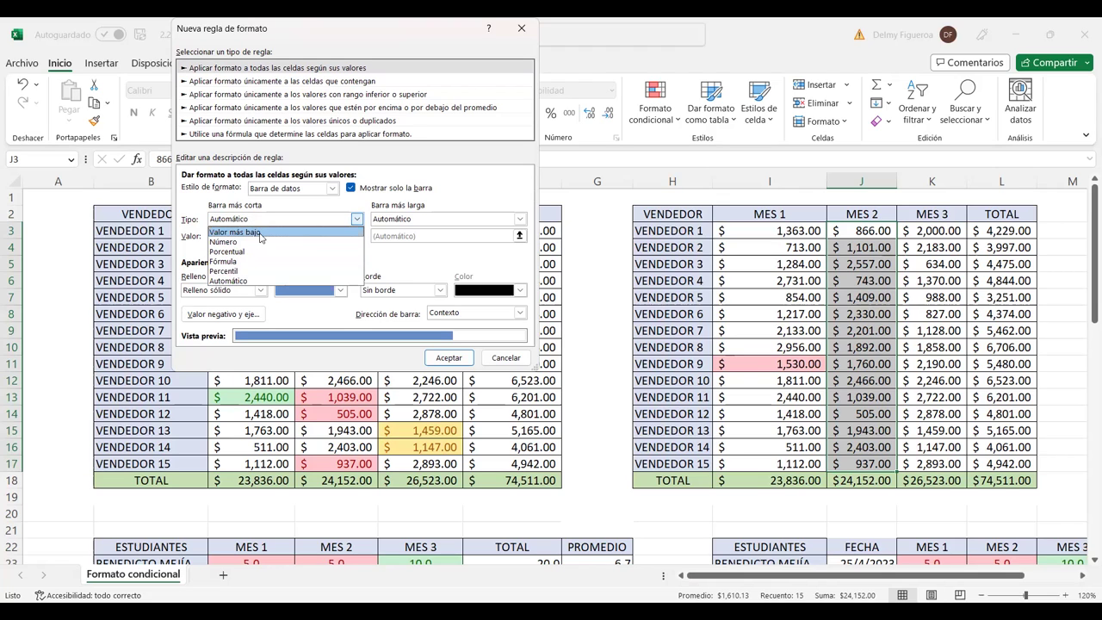
click(261, 234)
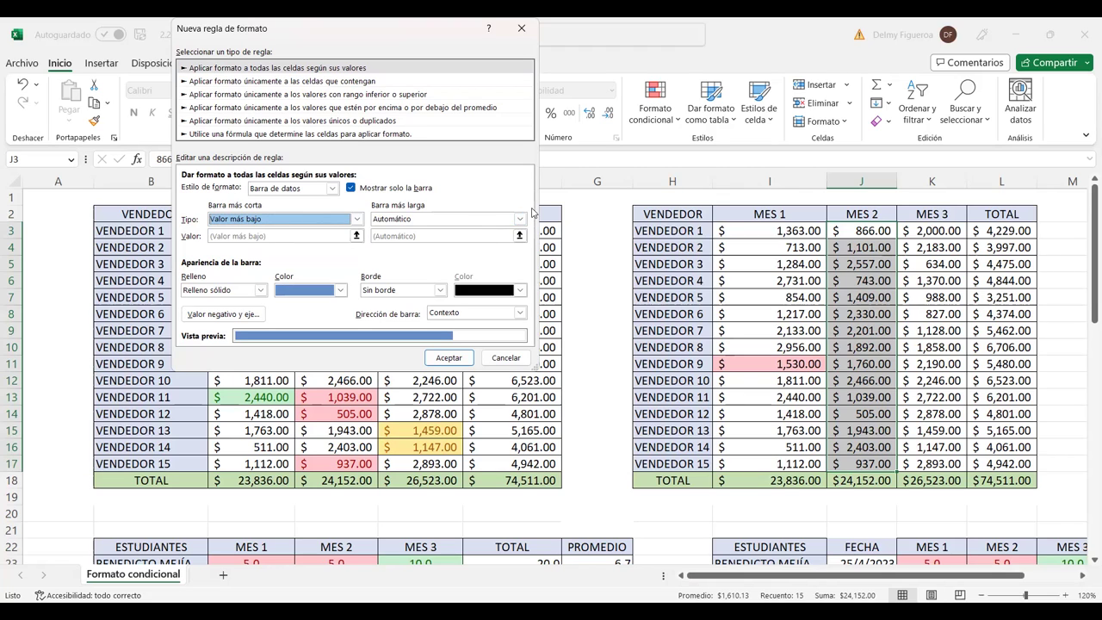
click(520, 219)
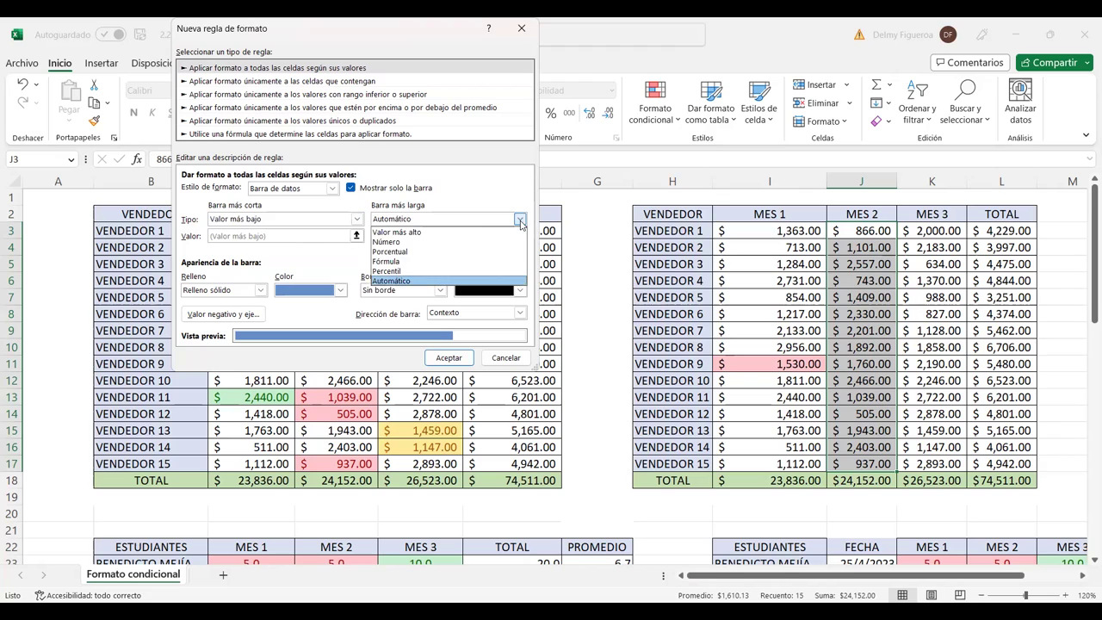
click(430, 240)
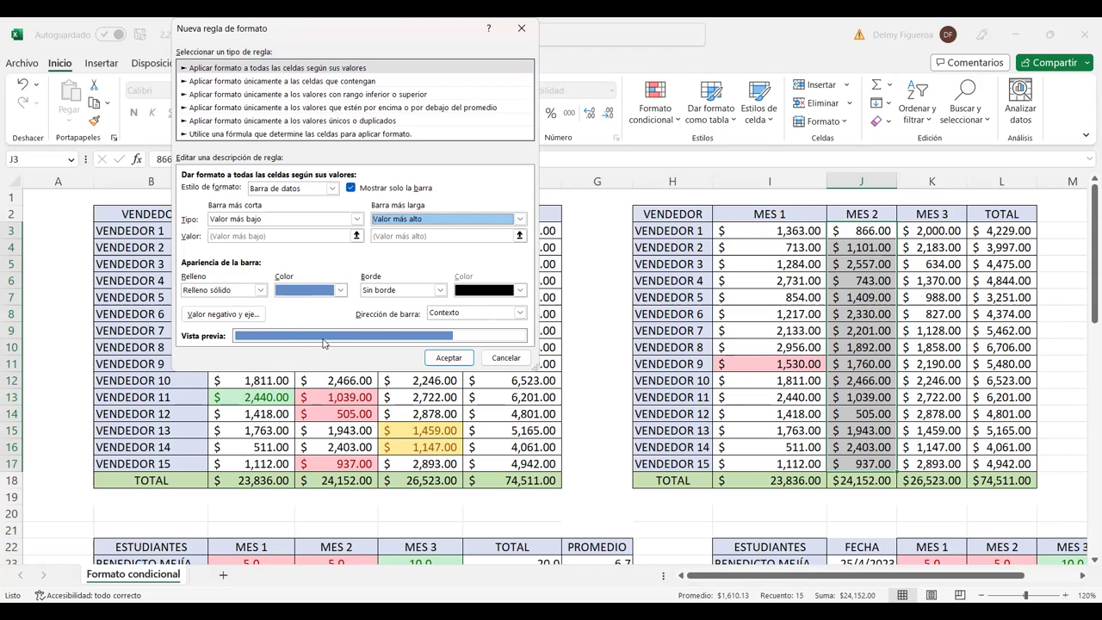
click(452, 314)
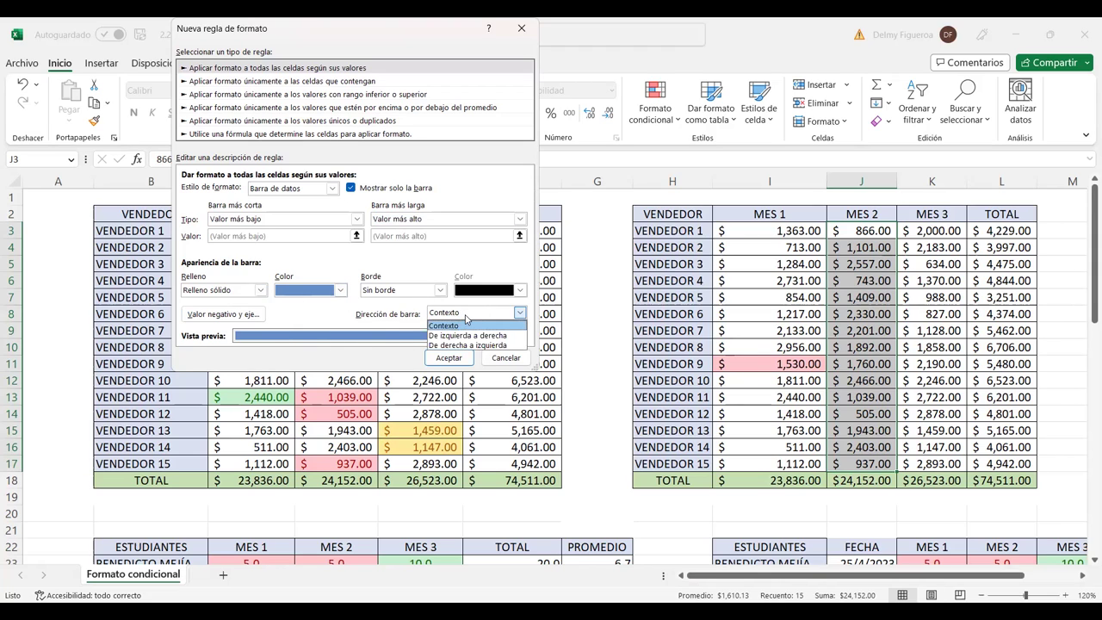
click(466, 323)
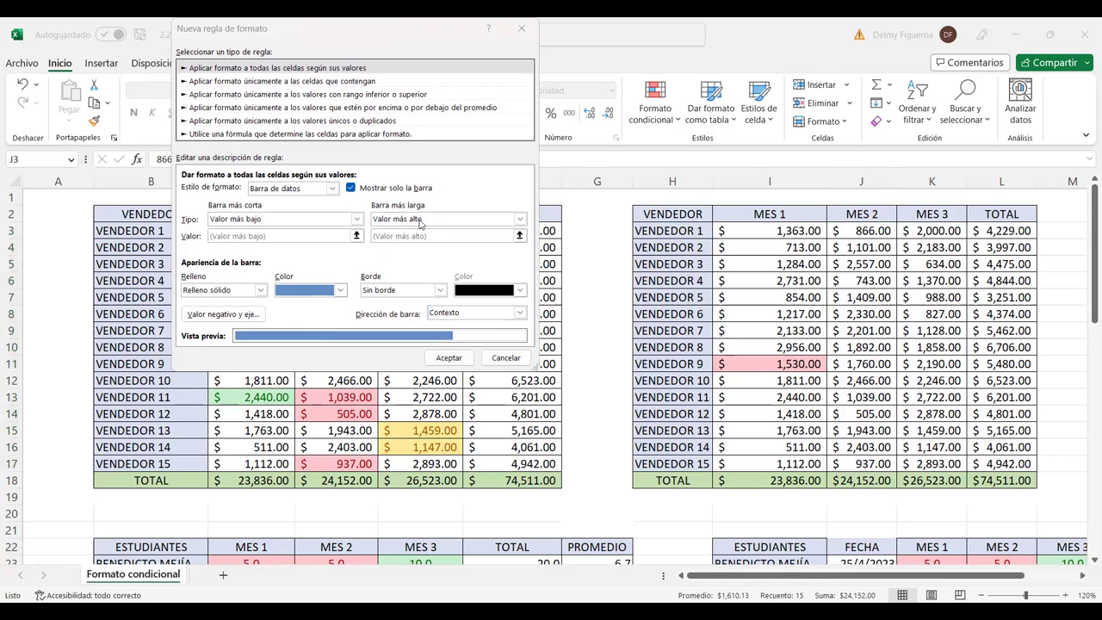
Step: Try the cell-value, top/bottom, average and duplicate rule types, then choose the formula-based type
click(301, 84)
click(272, 191)
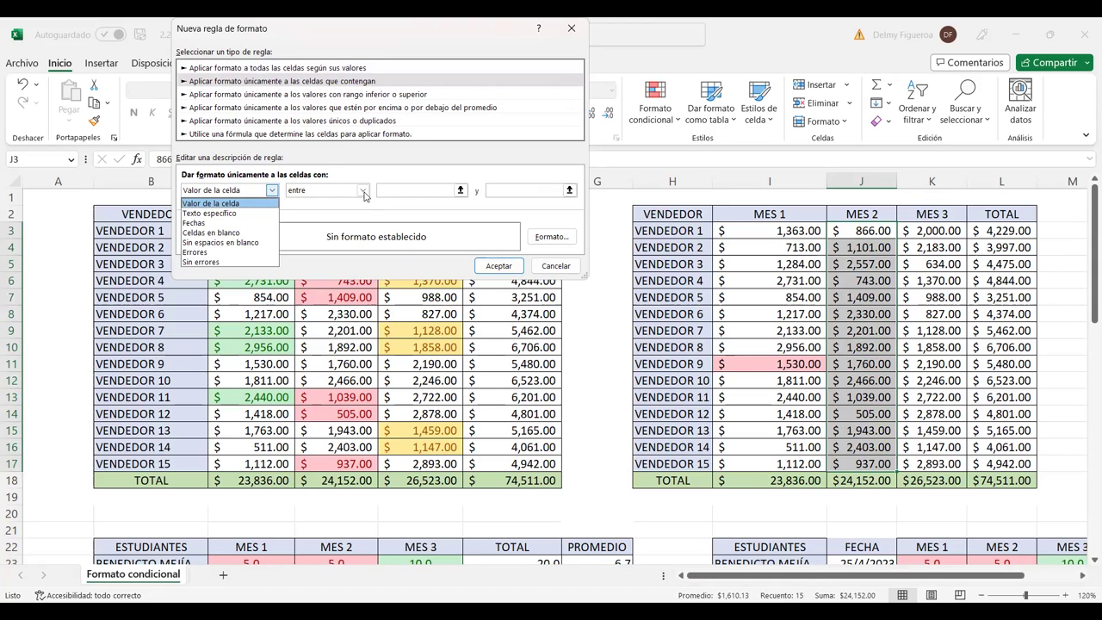
click(293, 96)
click(293, 94)
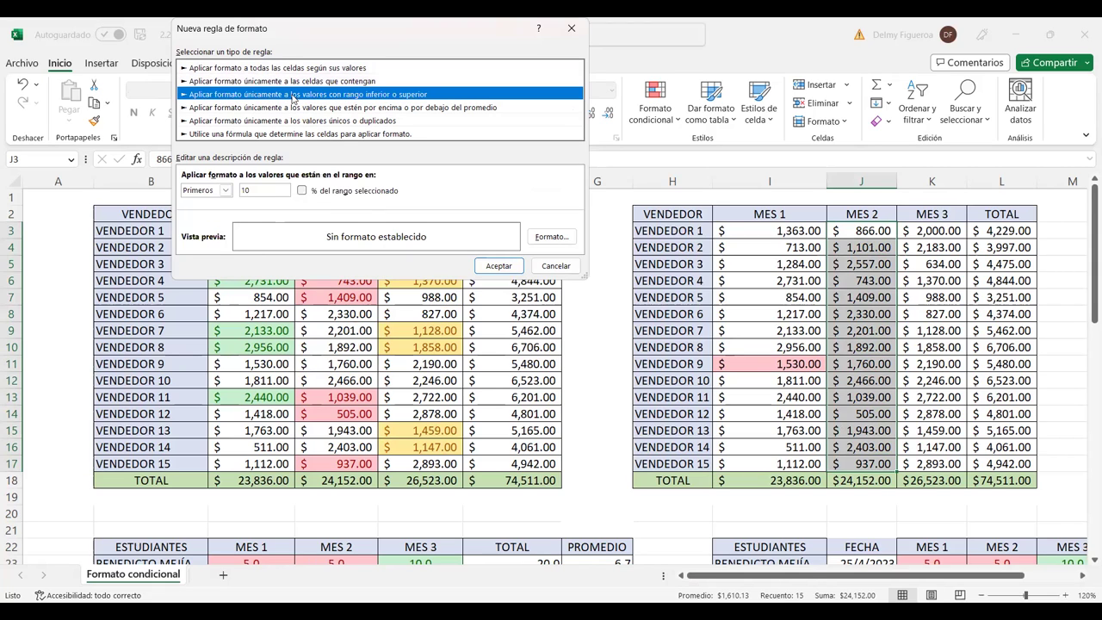
click(225, 190)
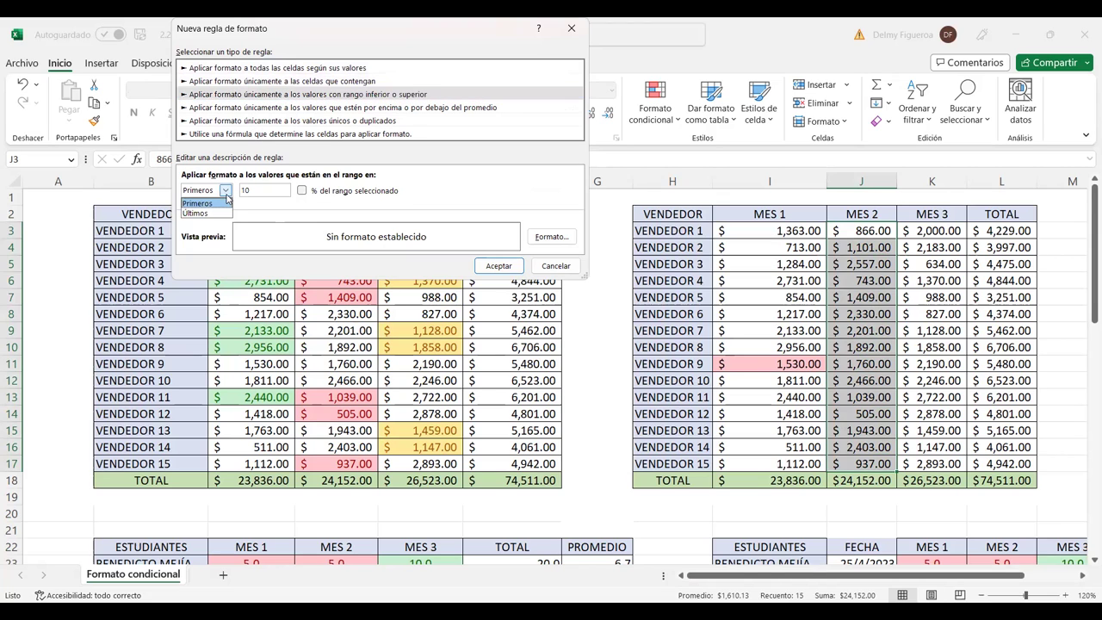
click(227, 192)
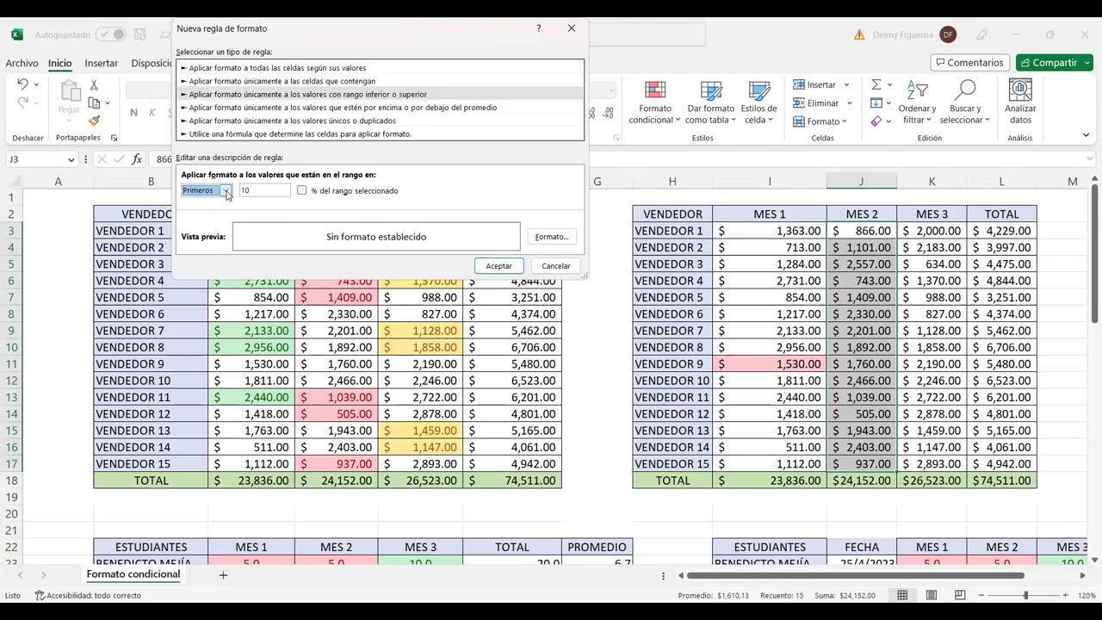
click(252, 110)
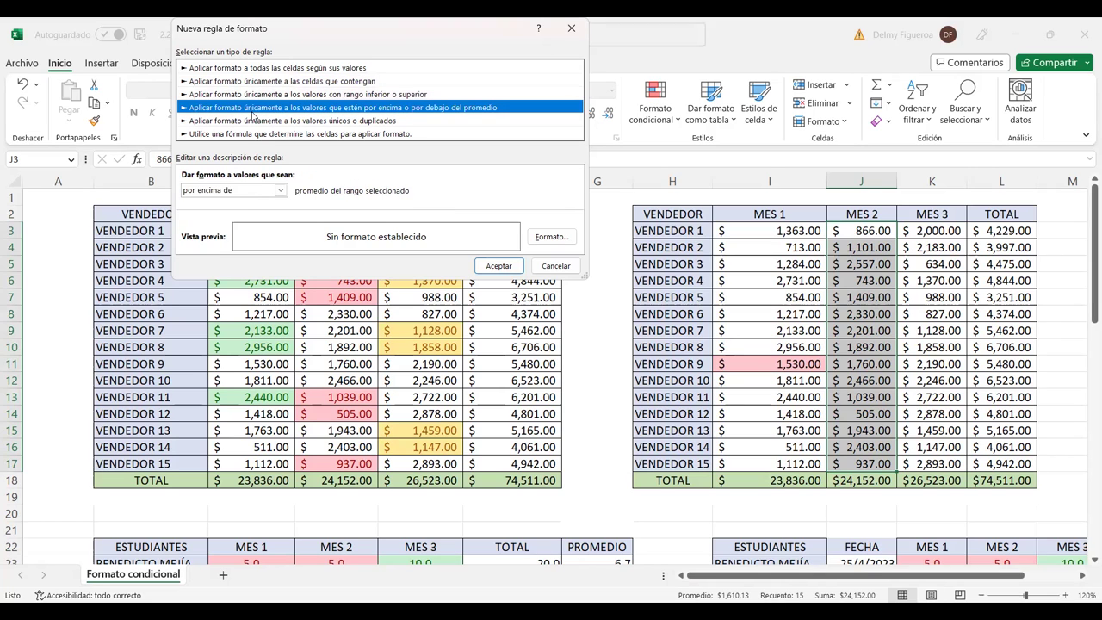
click(279, 191)
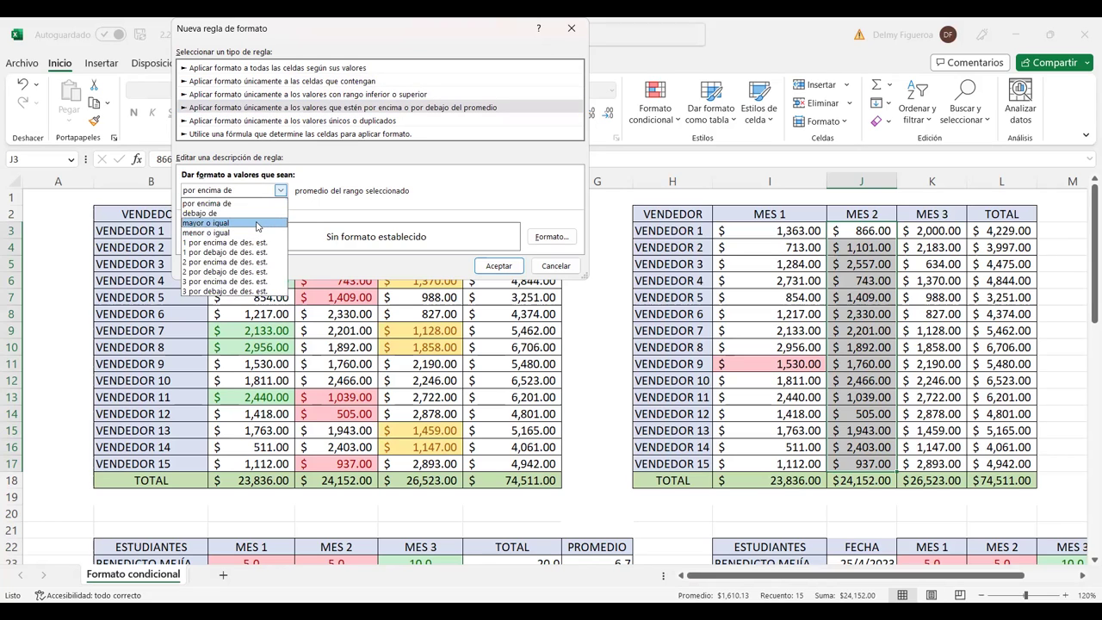
click(257, 226)
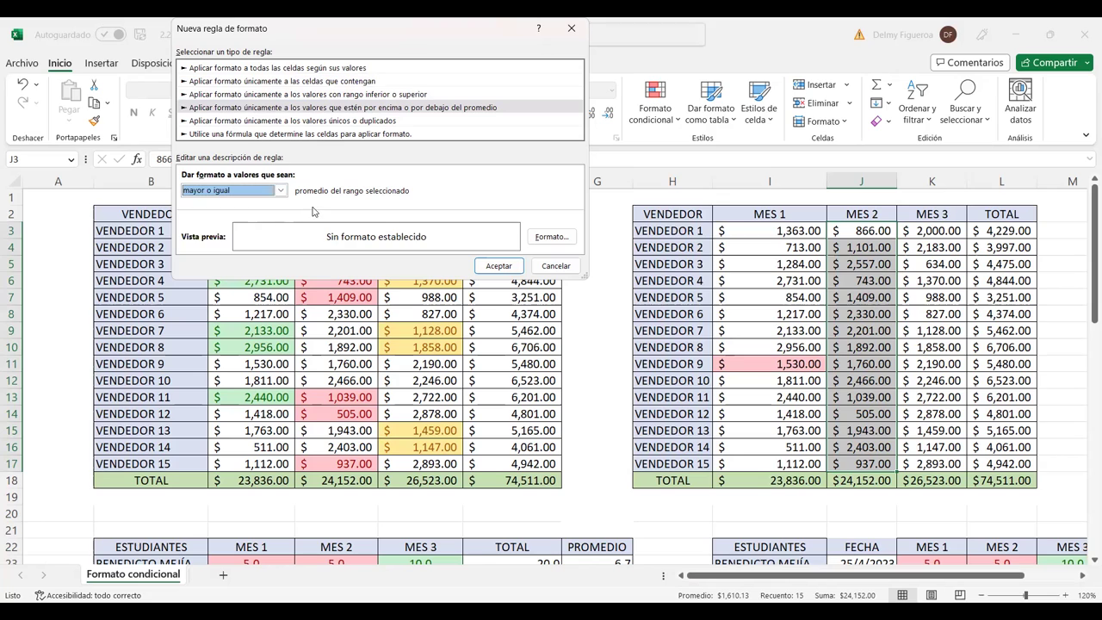
click(314, 122)
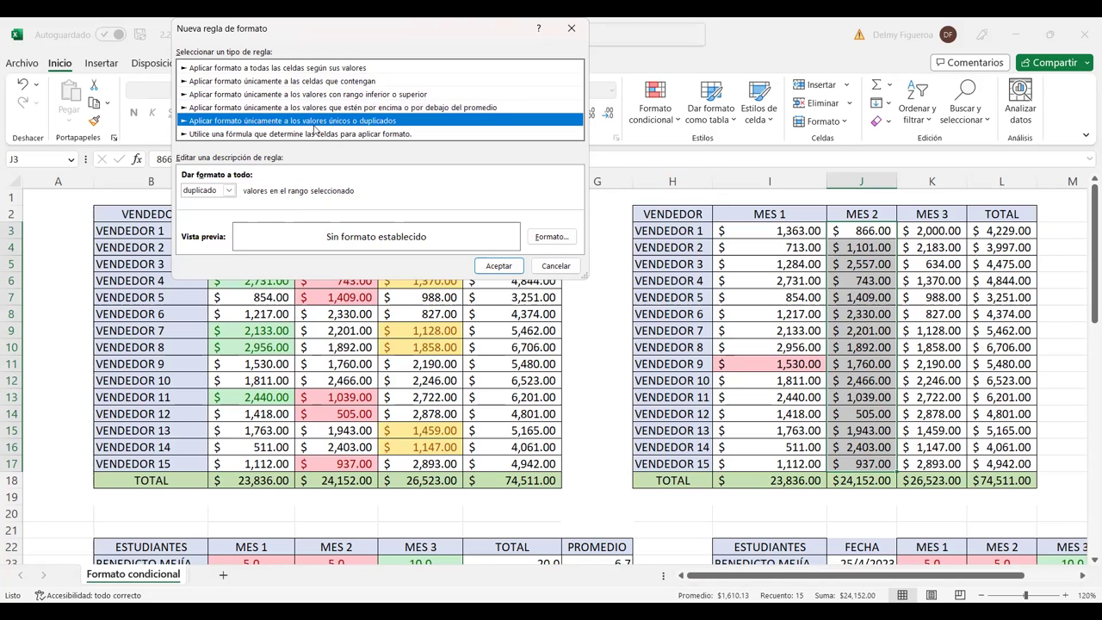
click(267, 135)
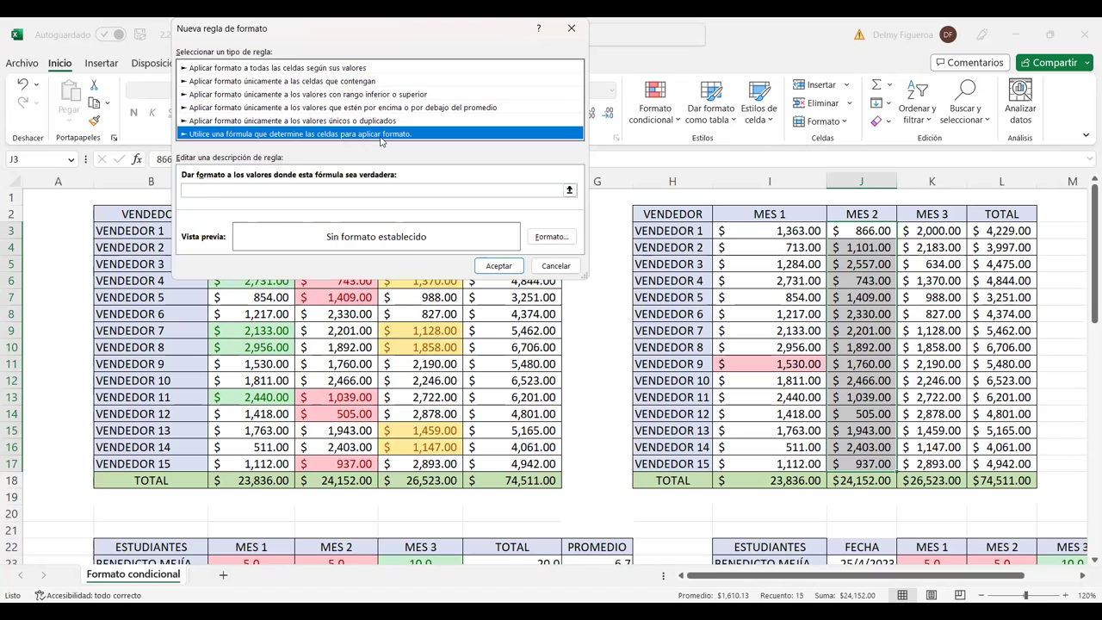
Step: Enter =Y( followed by the $J$3 cell reference in the rule's formula box
click(390, 190)
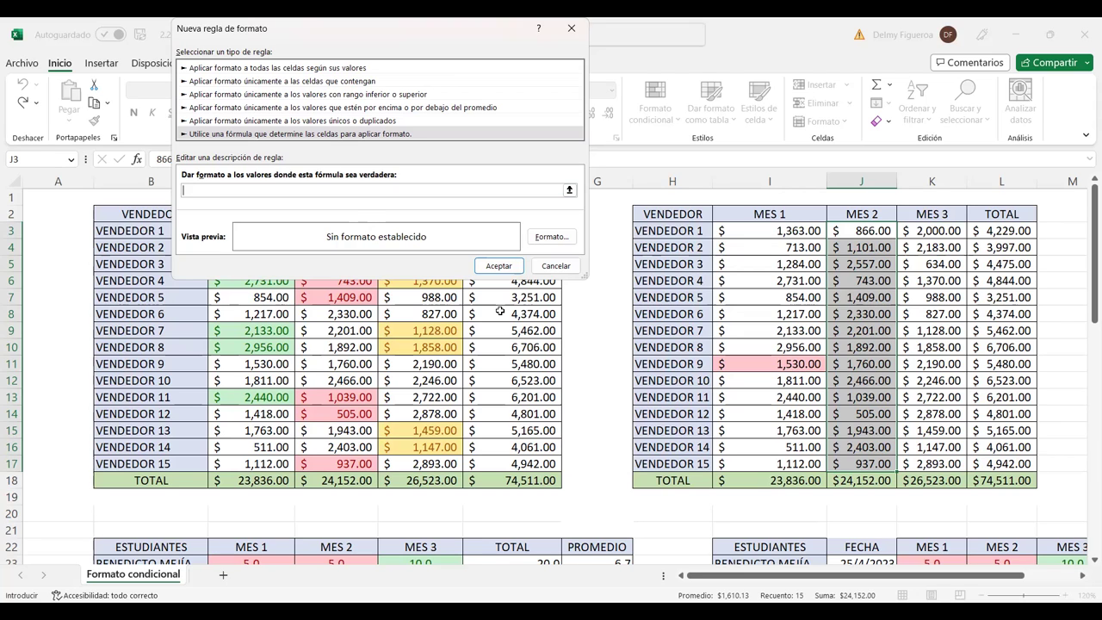
text(=)
click(865, 231)
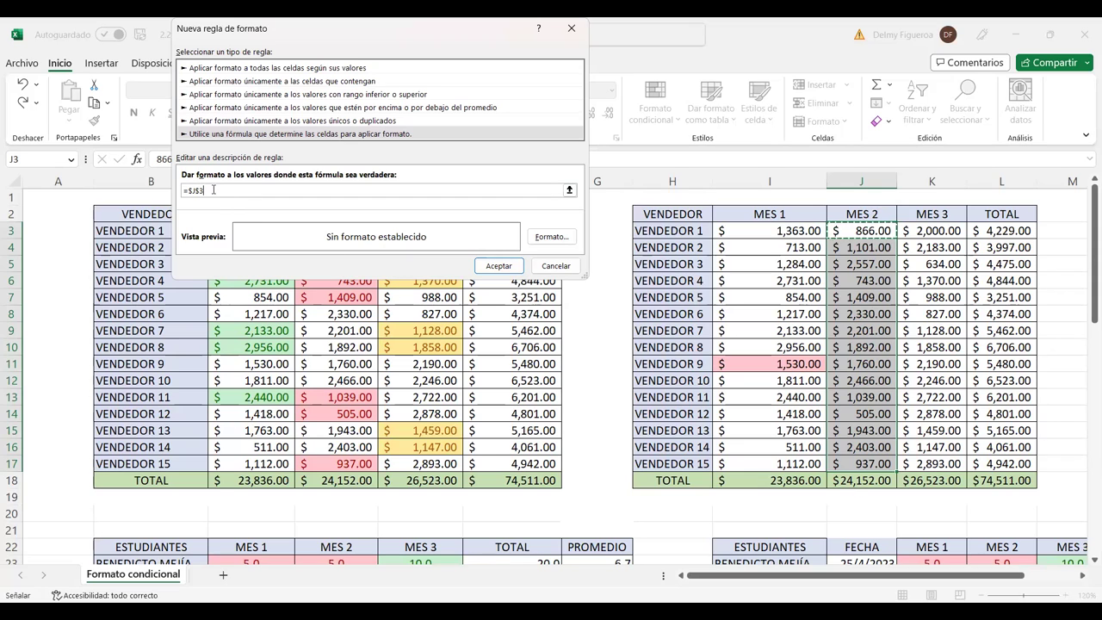
key(BackSpace)
key(BackSpace)
key(BackSpace)
text(Y)
text(()
click(881, 231)
Step: Complete the rule formula as =Y($J3>2000;$J3<3000) using row-relative $J3 references
key(BackSpace)
text(<)
key(BackSpace)
text(>2000)
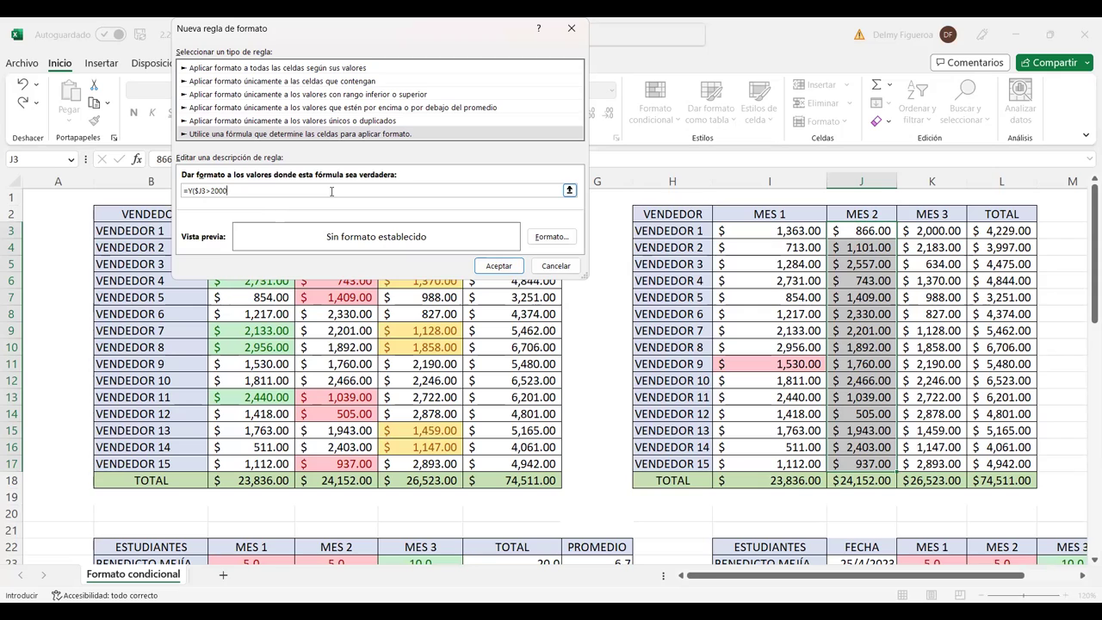
text(;)
click(867, 231)
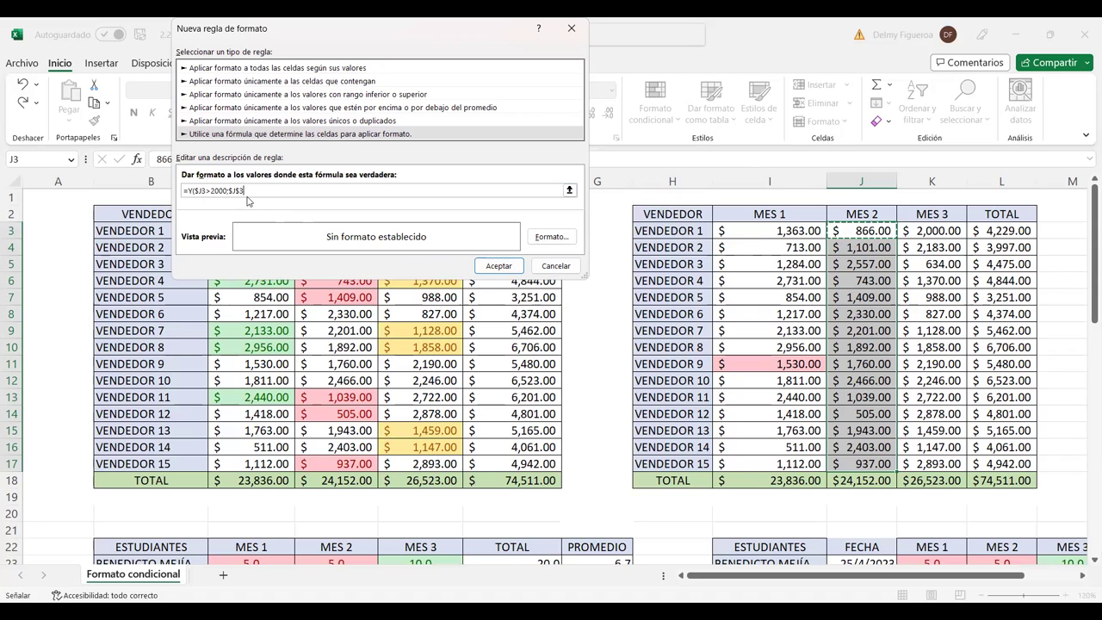
click(250, 192)
key(BackSpace)
text(<)
text(3000)
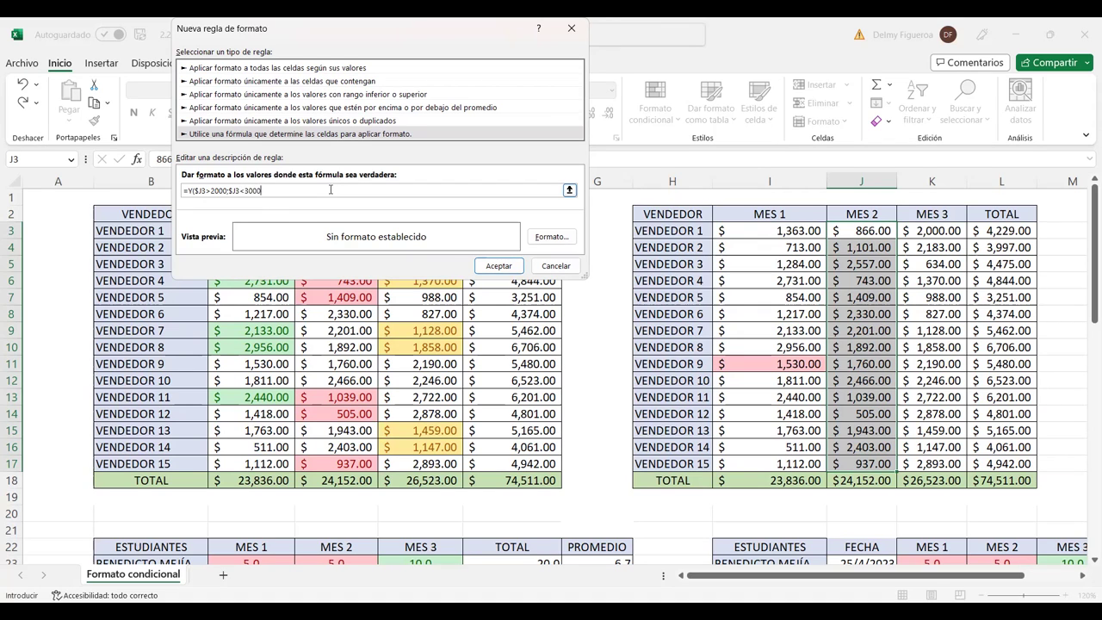
text())
Step: Give the between-2000-and-3000 rule a light yellow fill and accept the new rule
click(562, 241)
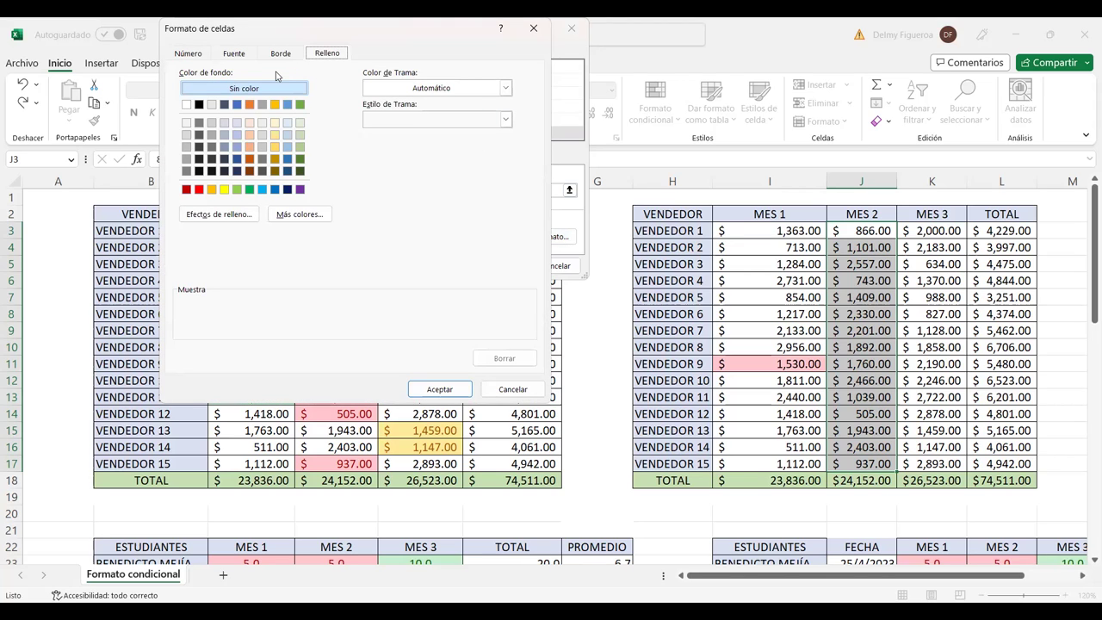
click(274, 125)
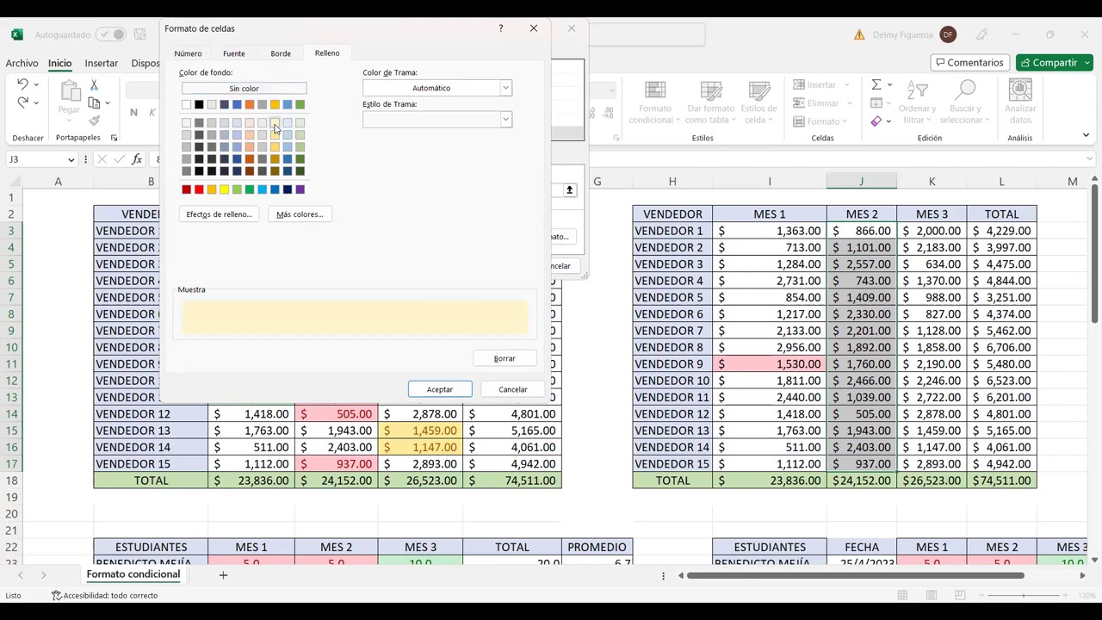
click(456, 393)
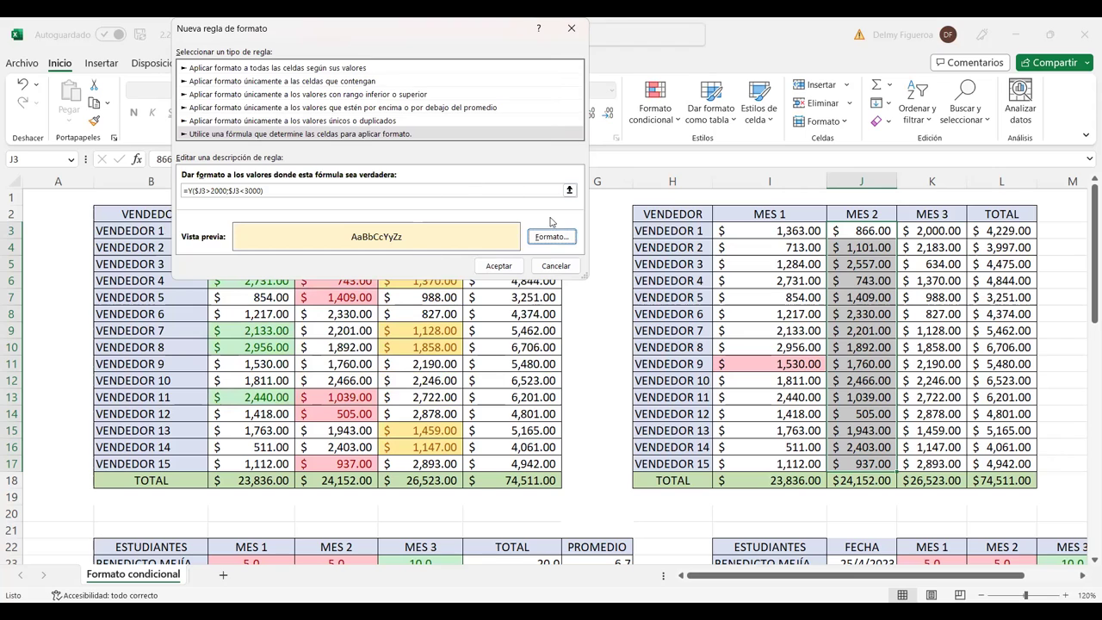
click(506, 269)
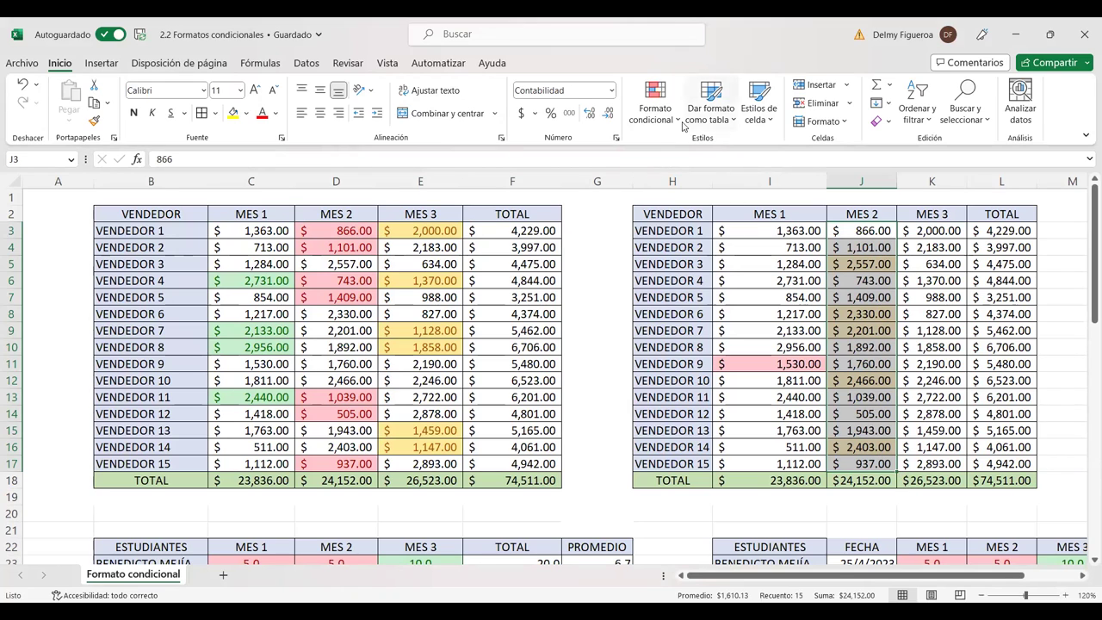
Step: Apply light-blue gradient data bars to the MES 2 sales in J3:J17
click(655, 110)
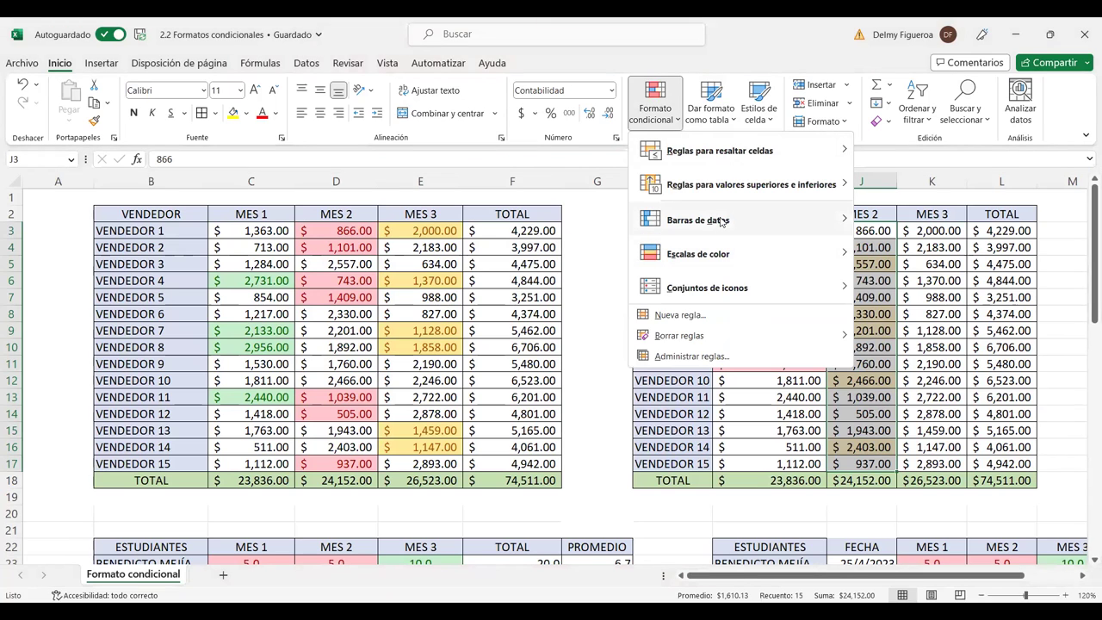
mouse_move(722, 222)
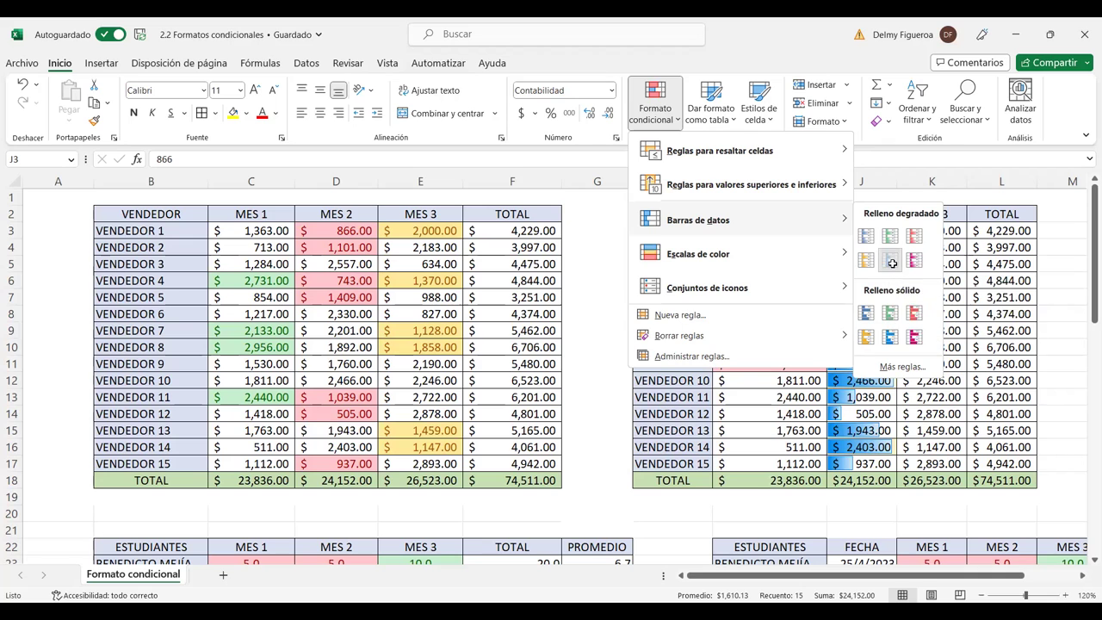
click(891, 260)
Step: Check the new data bars by stepping down through the MES 2 cells from J5
click(935, 313)
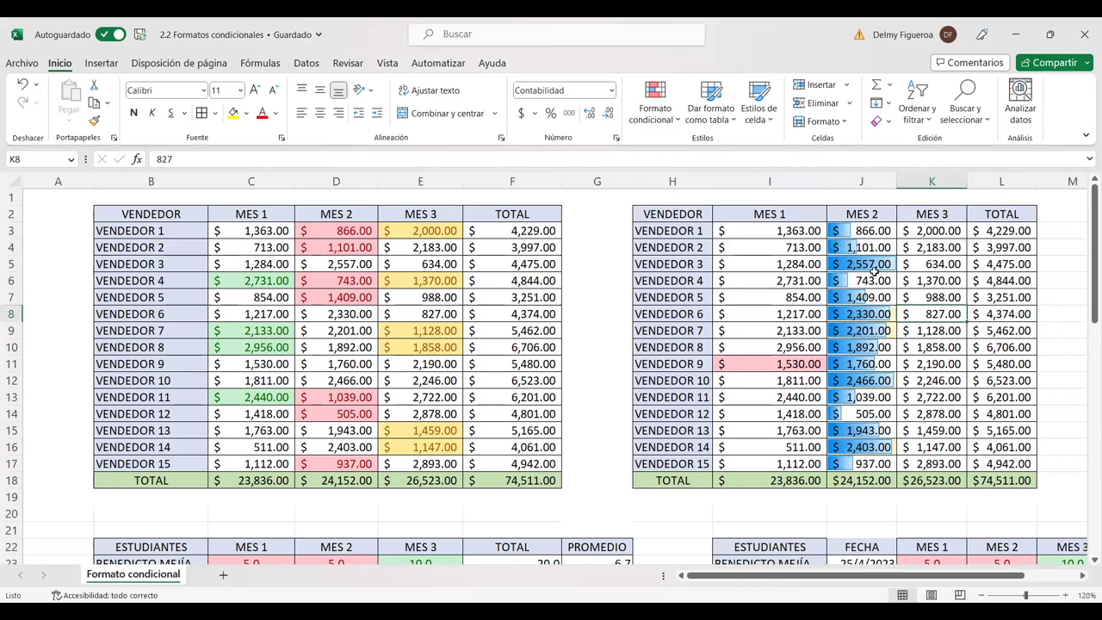
click(875, 265)
key(Down)
key(Down)
key(Down)
key(Down)
key(Down)
key(Down)
key(Down)
key(Down)
key(Down)
key(Down)
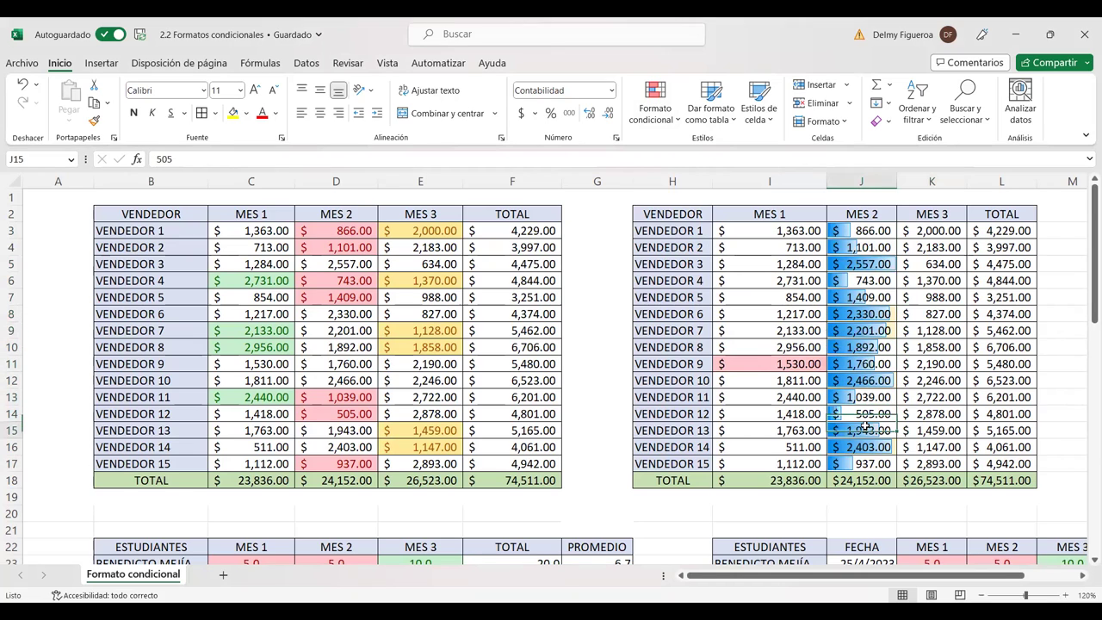
key(Down)
key(Down)
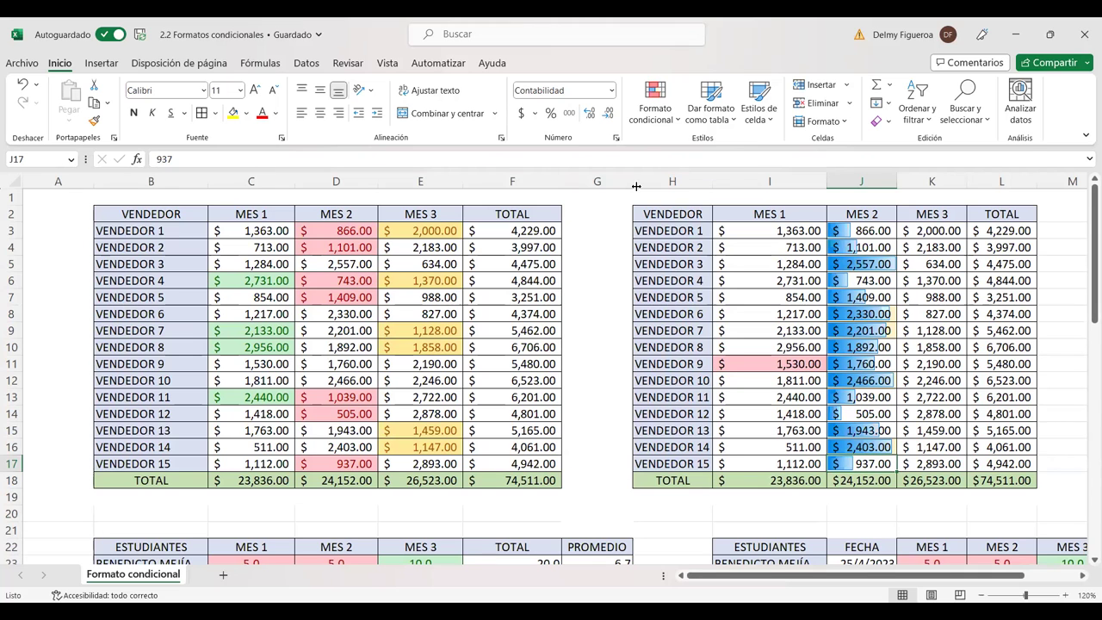
Step: Scroll down to the ESTUDIANTES table and select the MES 2 grades E42:E60
scroll(429, 463, down, 3)
scroll(429, 464, down, 6)
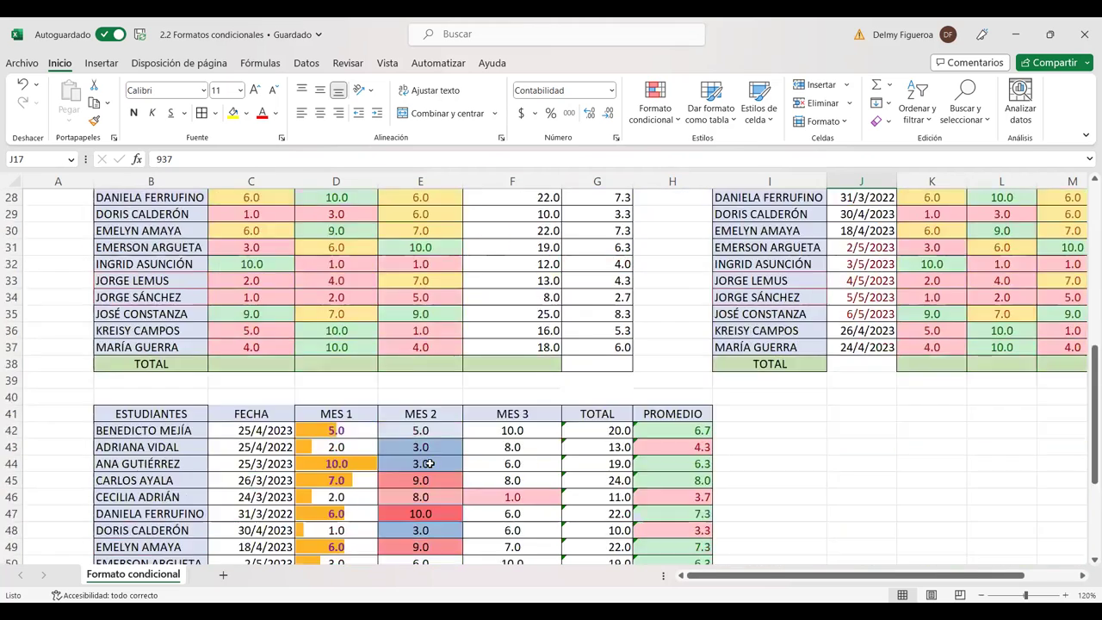
scroll(429, 463, down, 2)
scroll(429, 463, down, 1)
scroll(428, 463, down, 1)
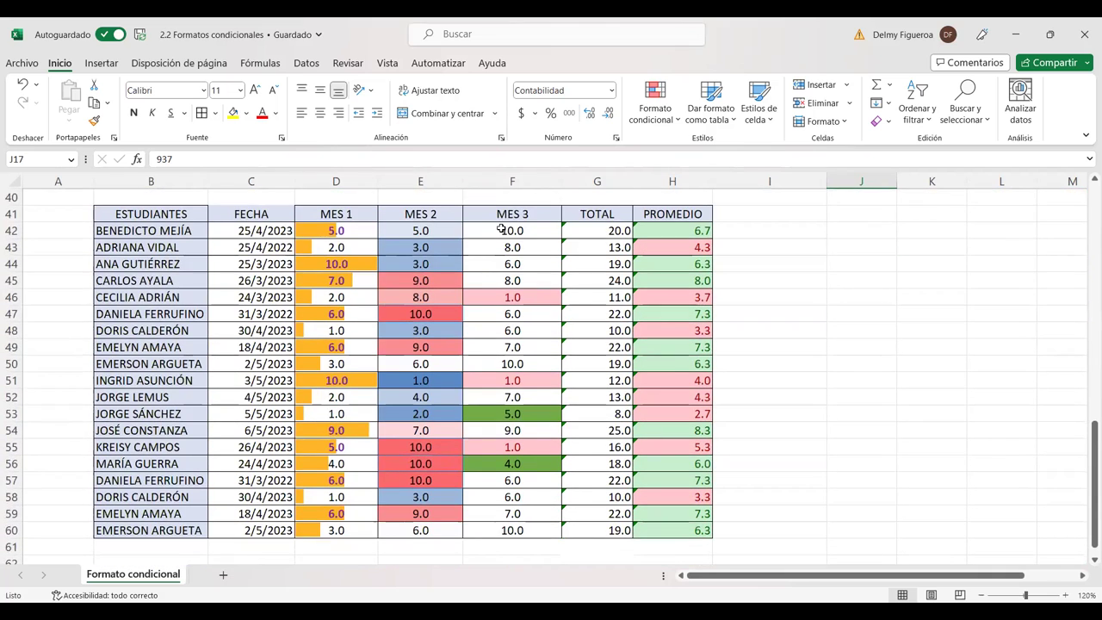
click(753, 226)
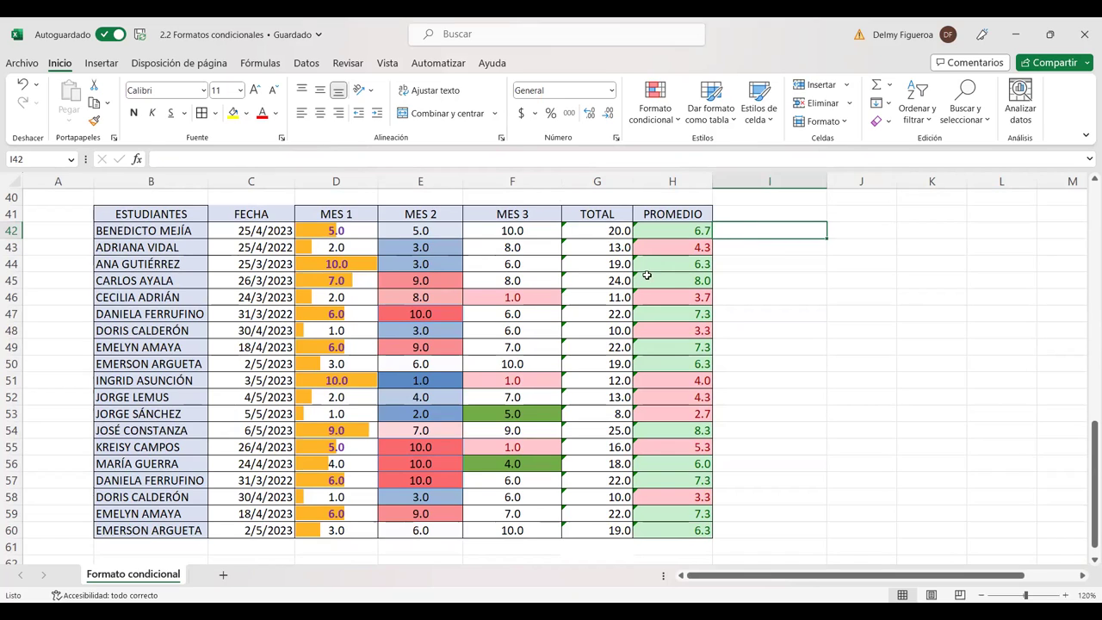
drag(421, 228, 436, 534)
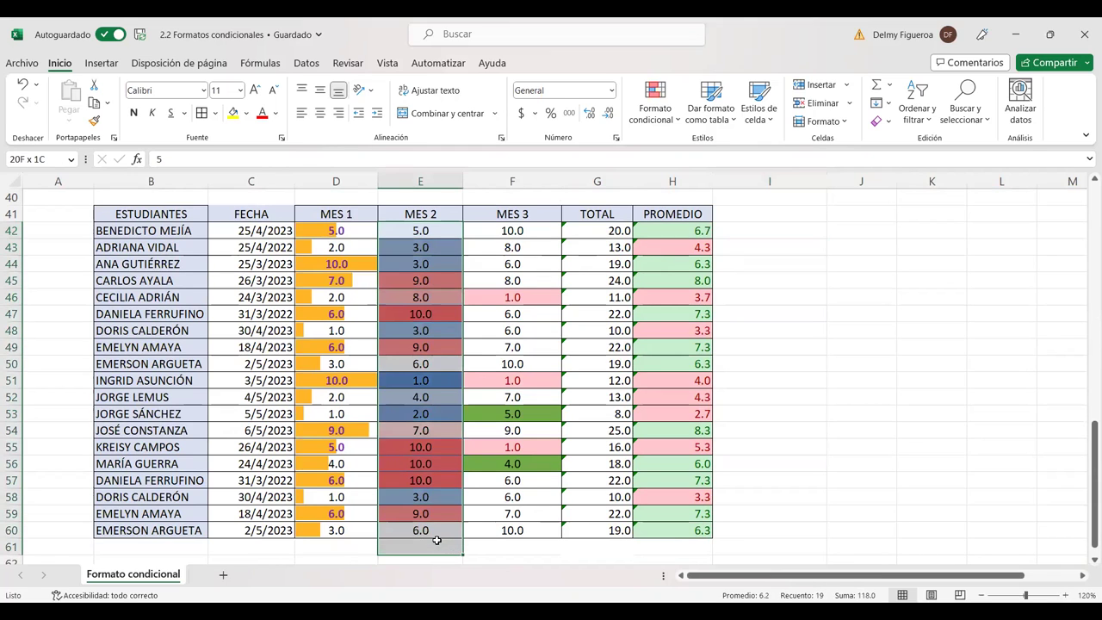
Step: Apply the white-and-green colour scale to the selected MES 2 grades
click(676, 119)
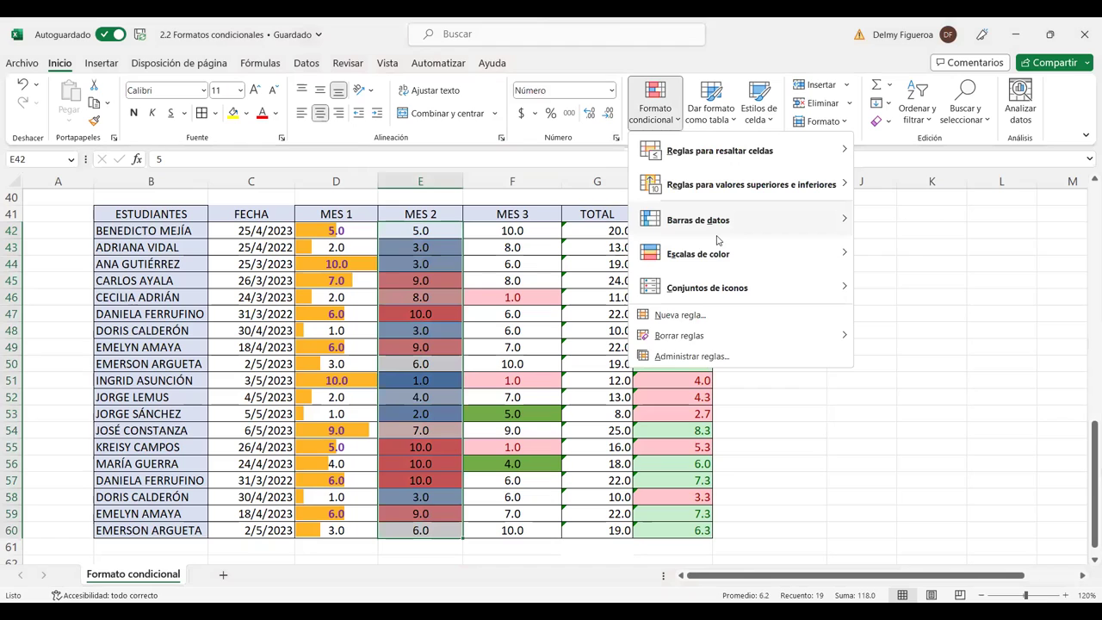
mouse_move(717, 236)
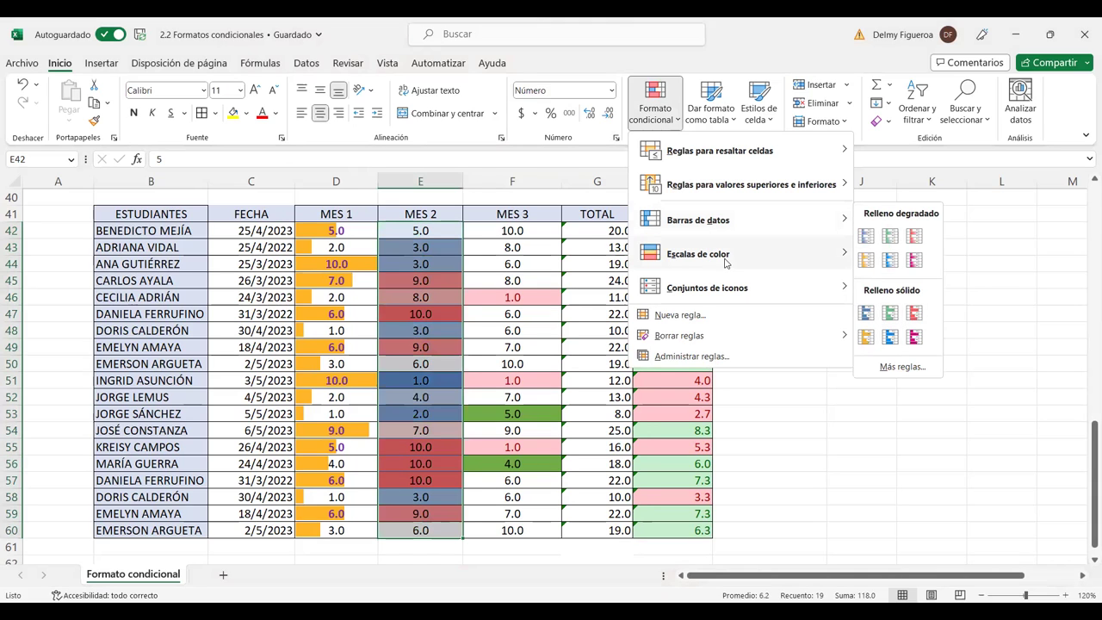
mouse_move(708, 263)
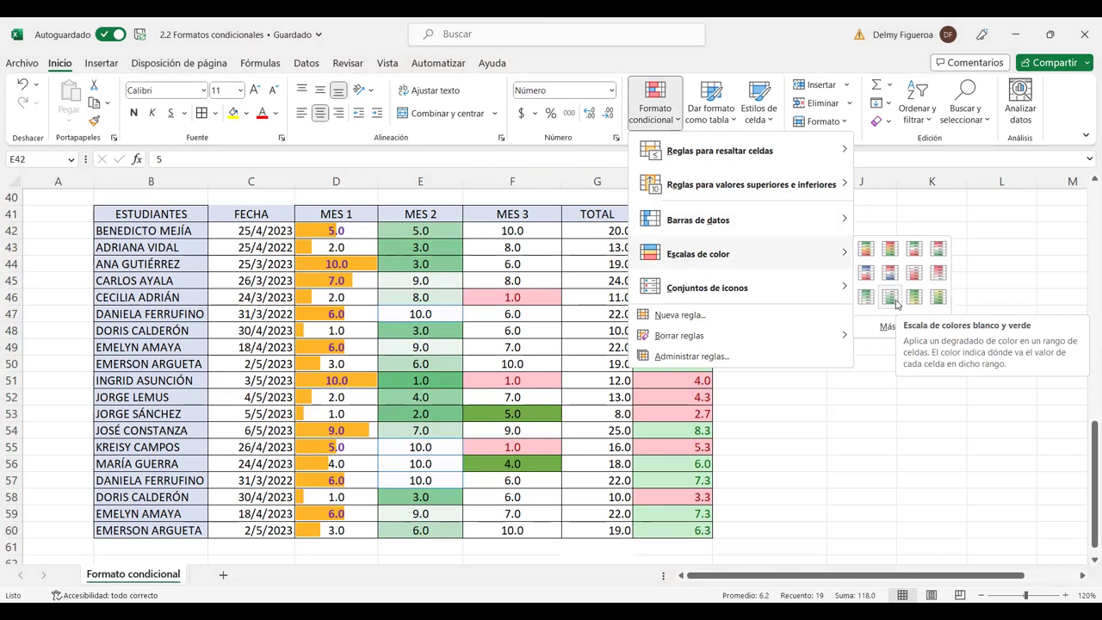
click(894, 301)
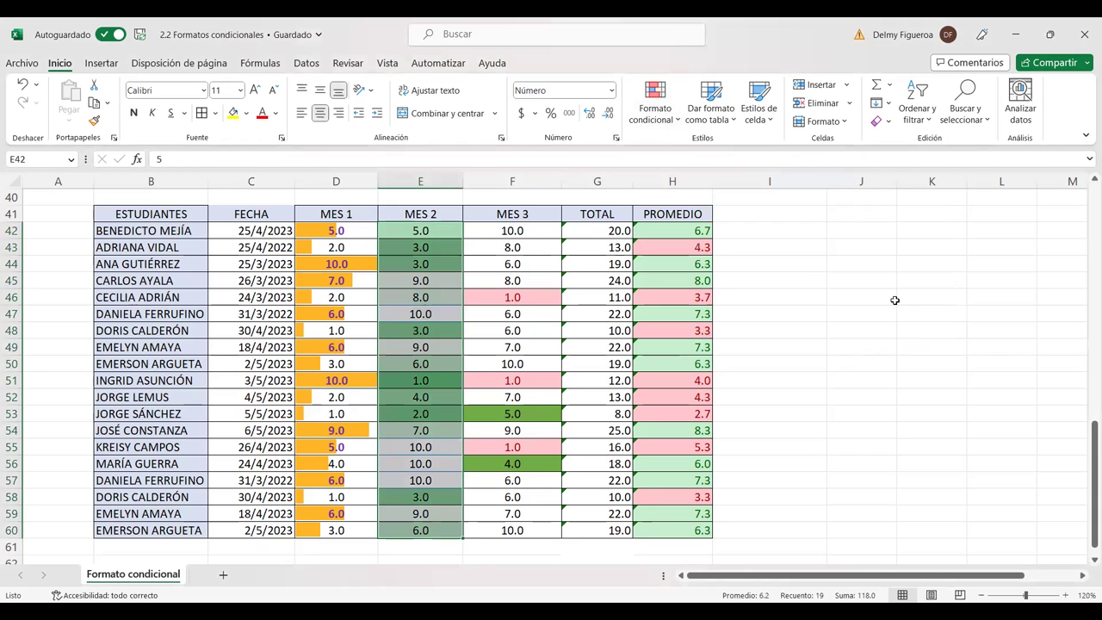
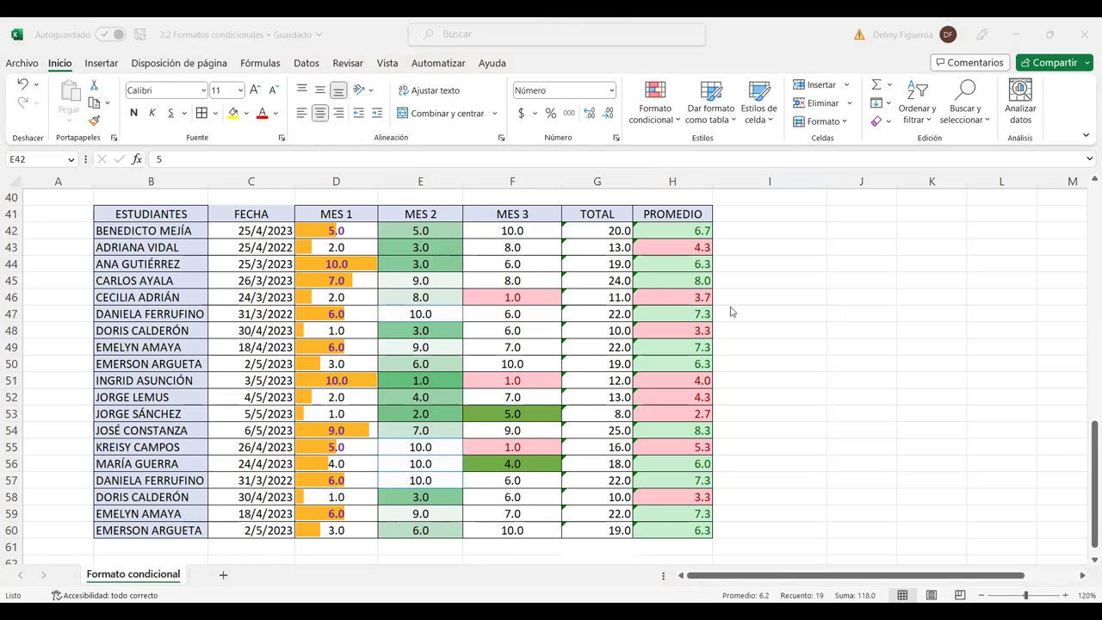
Step: Apply the '3 semáforos (con marco)' icon set to the TOTAL scores in G42:G60
click(676, 121)
click(676, 120)
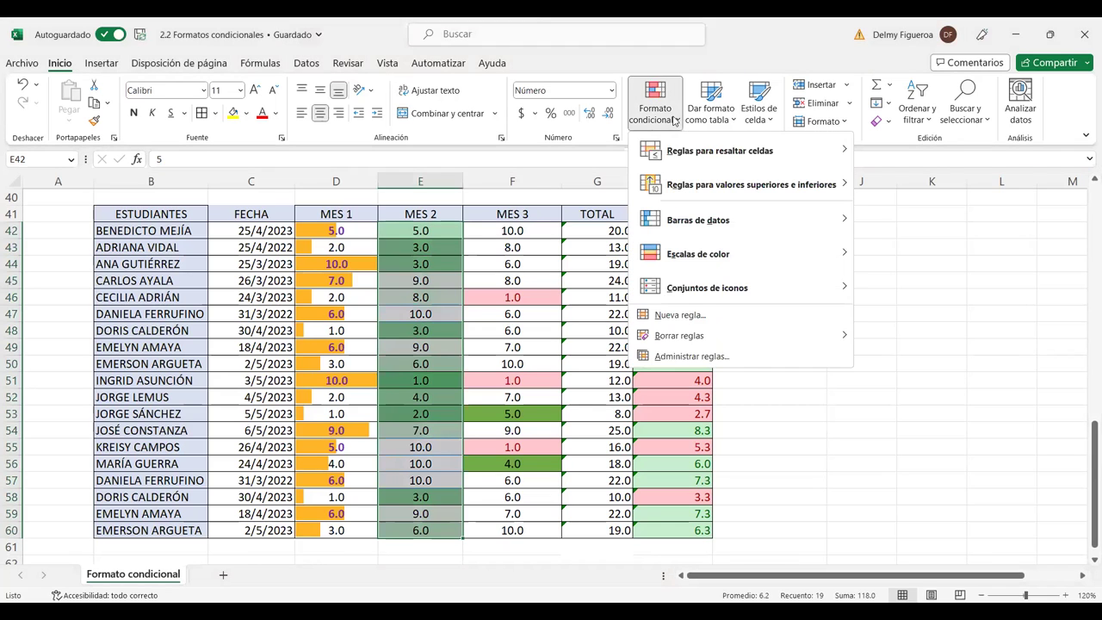
mouse_move(764, 253)
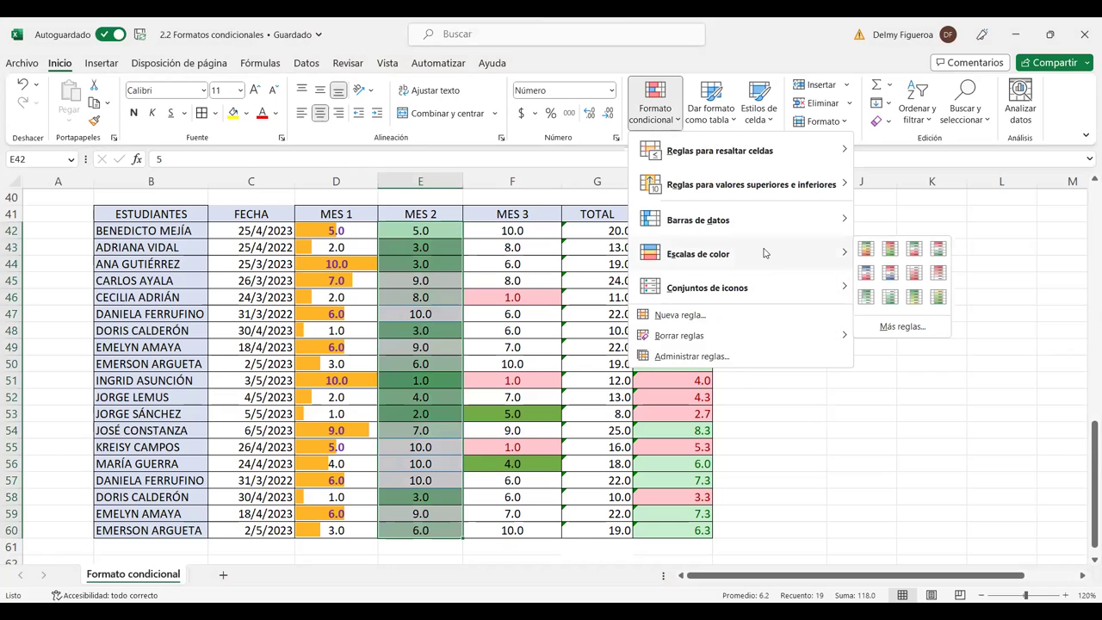
click(603, 228)
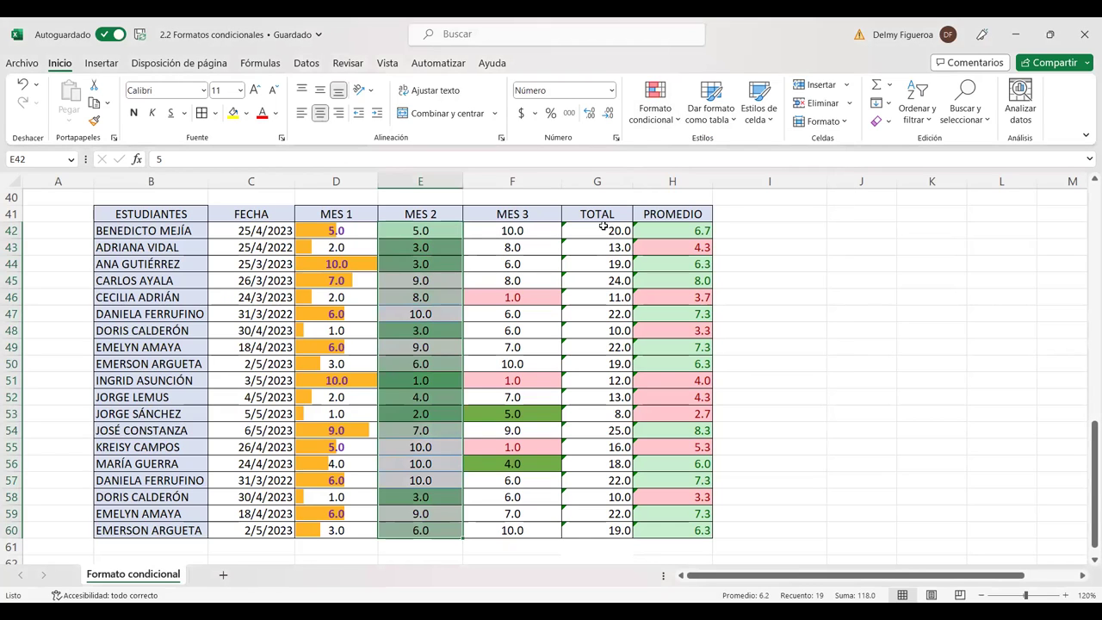
drag(601, 250, 603, 530)
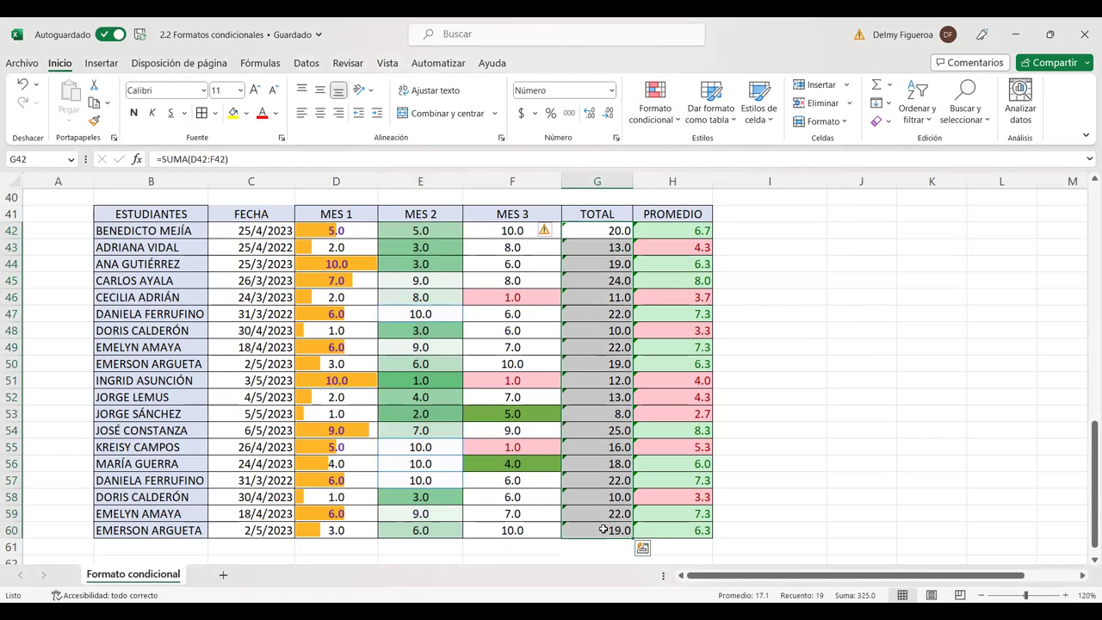
click(679, 121)
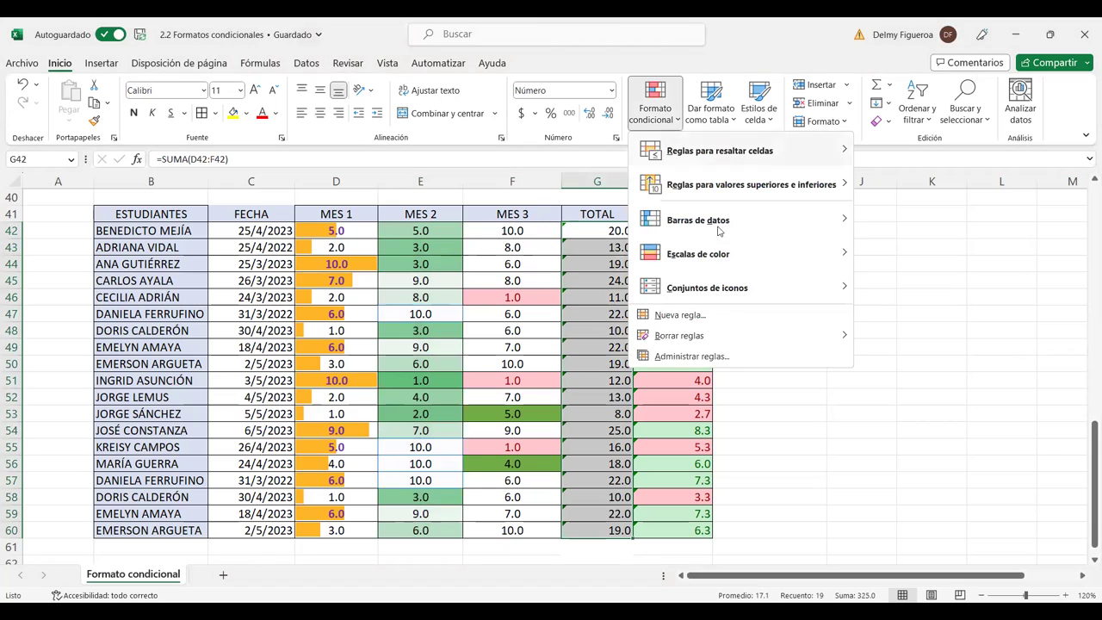
mouse_move(728, 293)
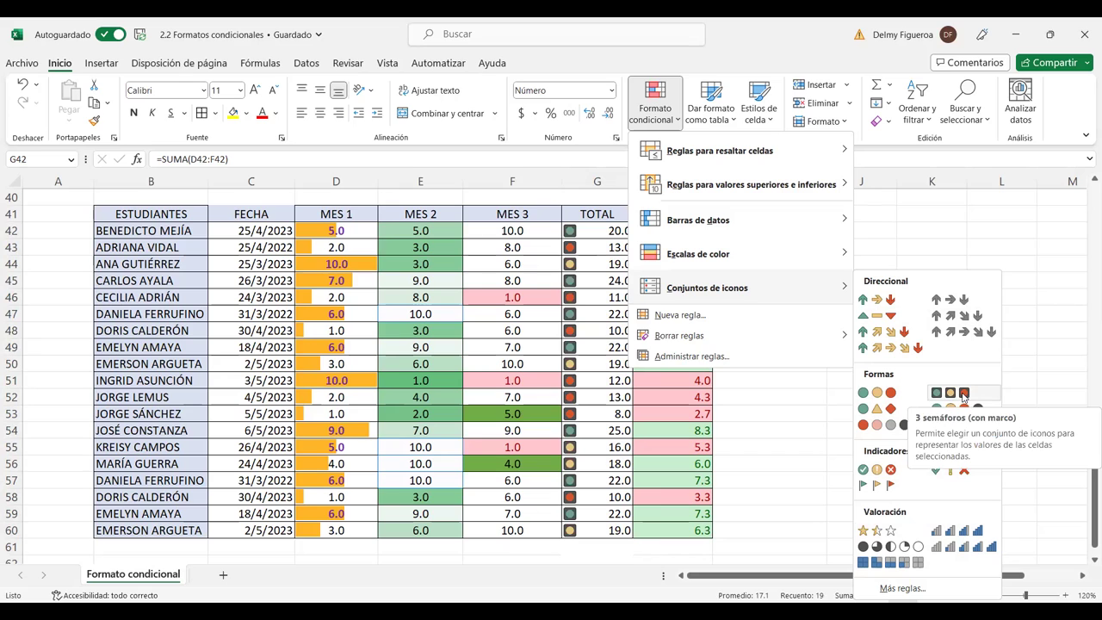
click(964, 394)
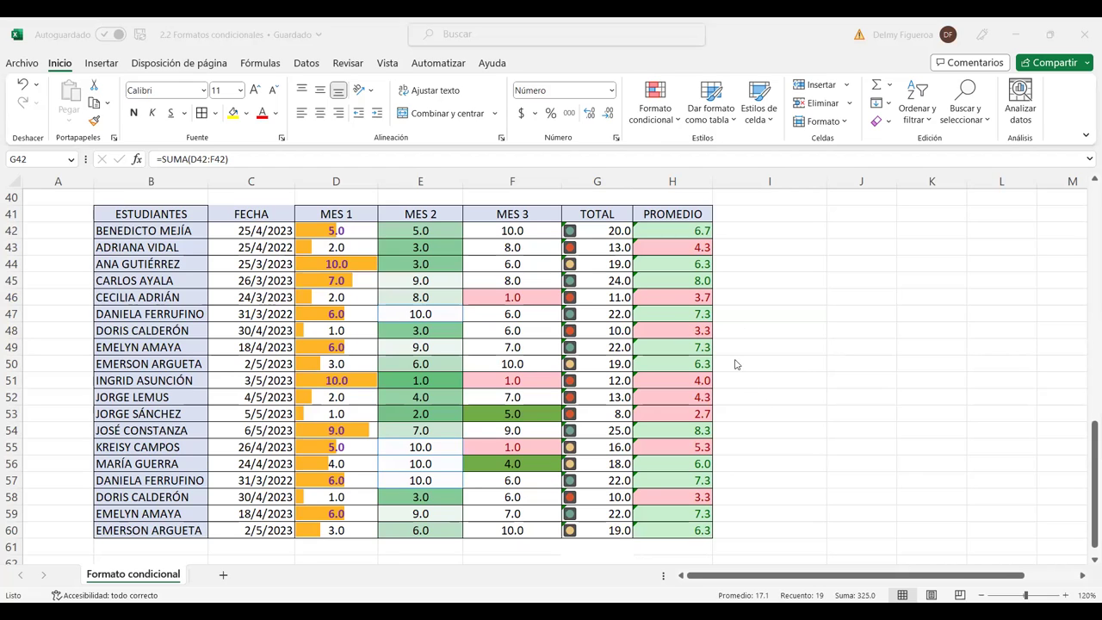
click(673, 125)
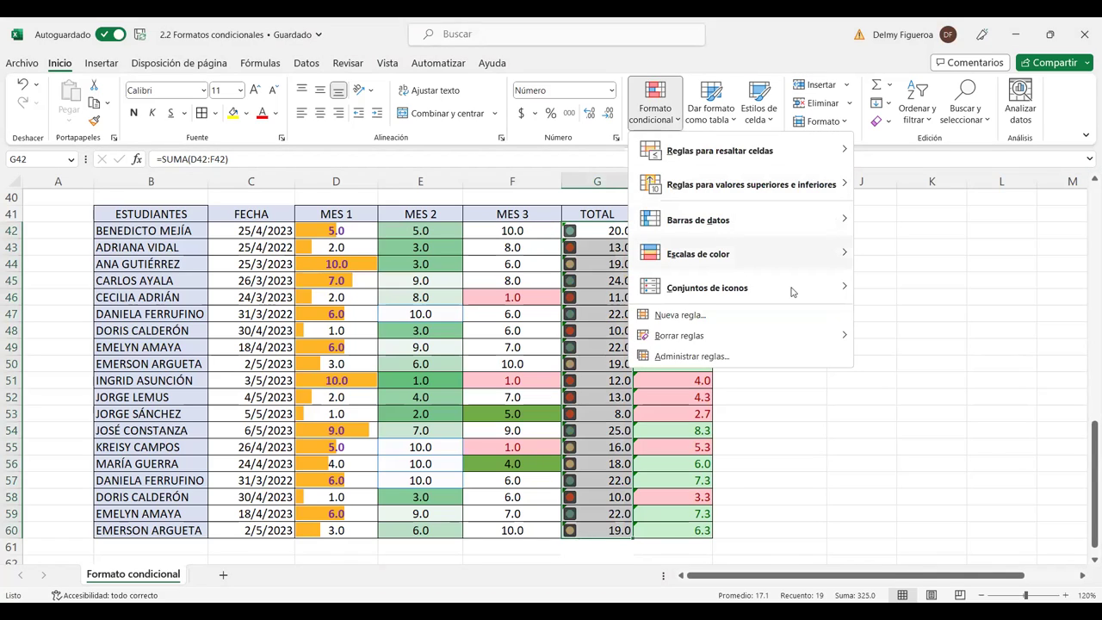
mouse_move(792, 292)
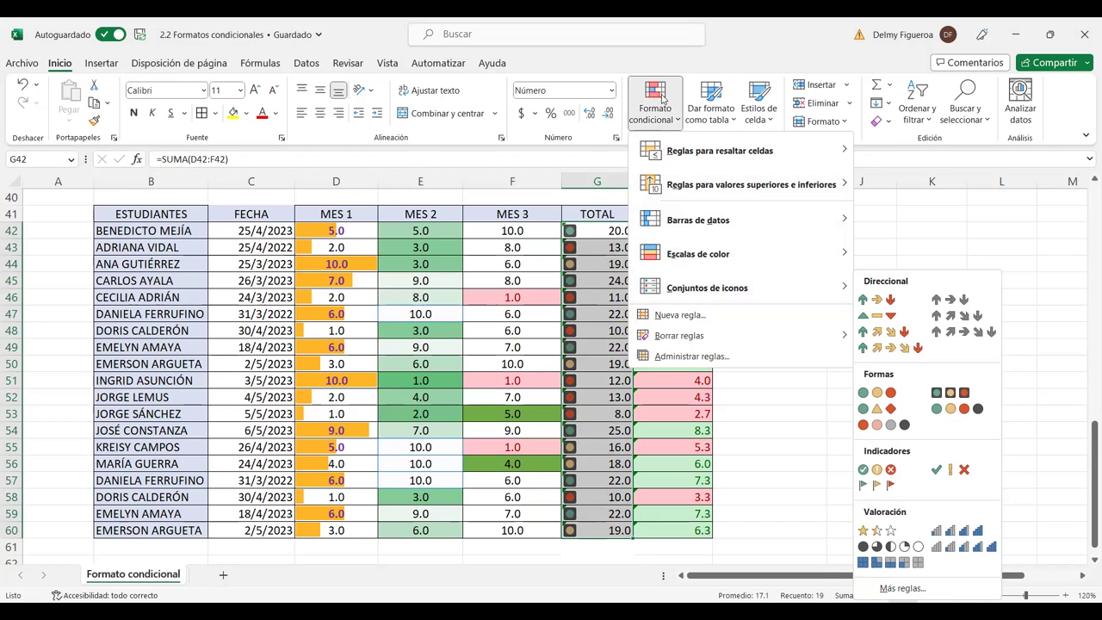
click(662, 100)
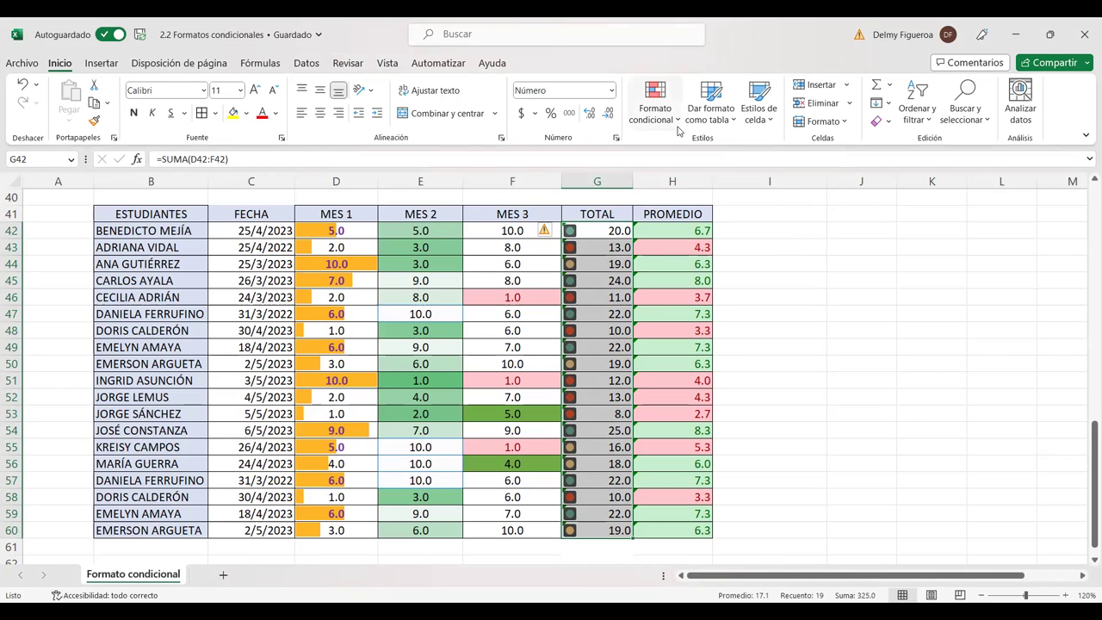
click(788, 235)
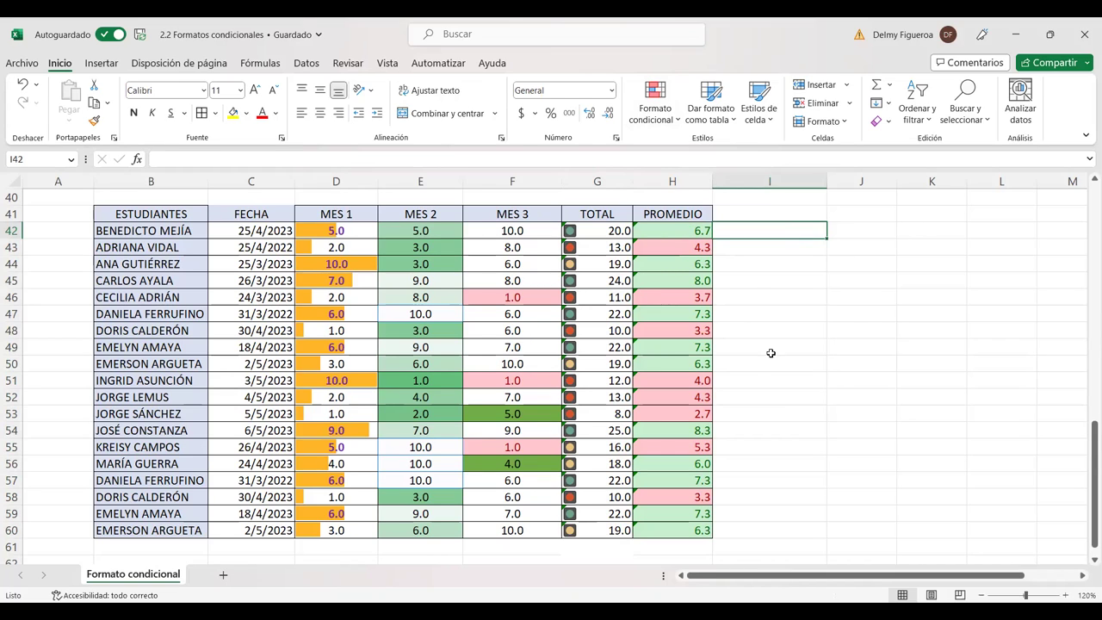
click(748, 279)
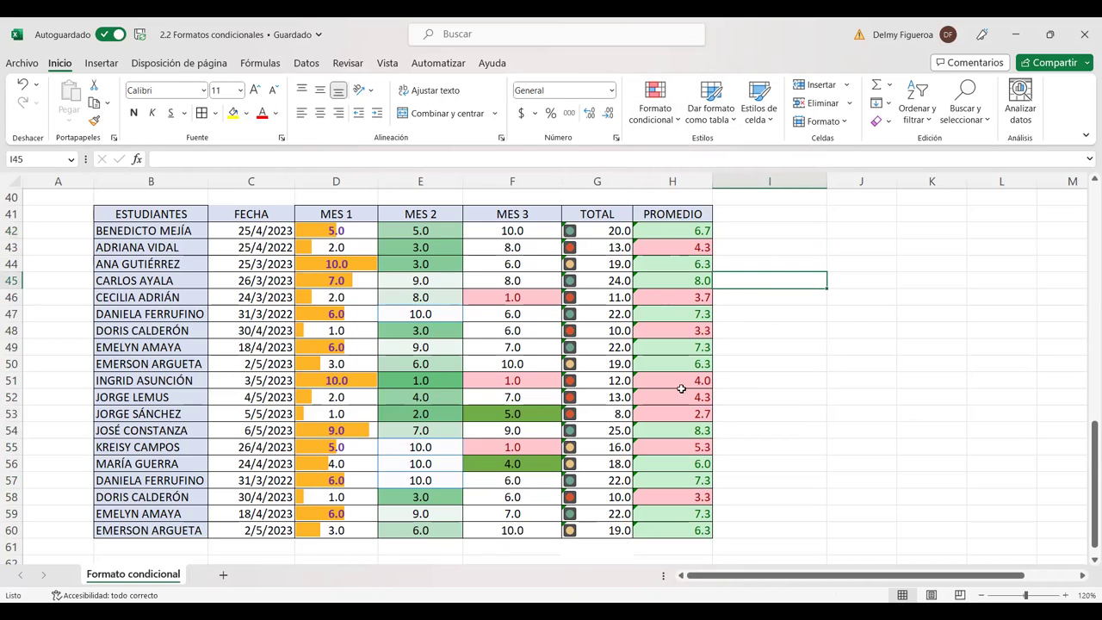